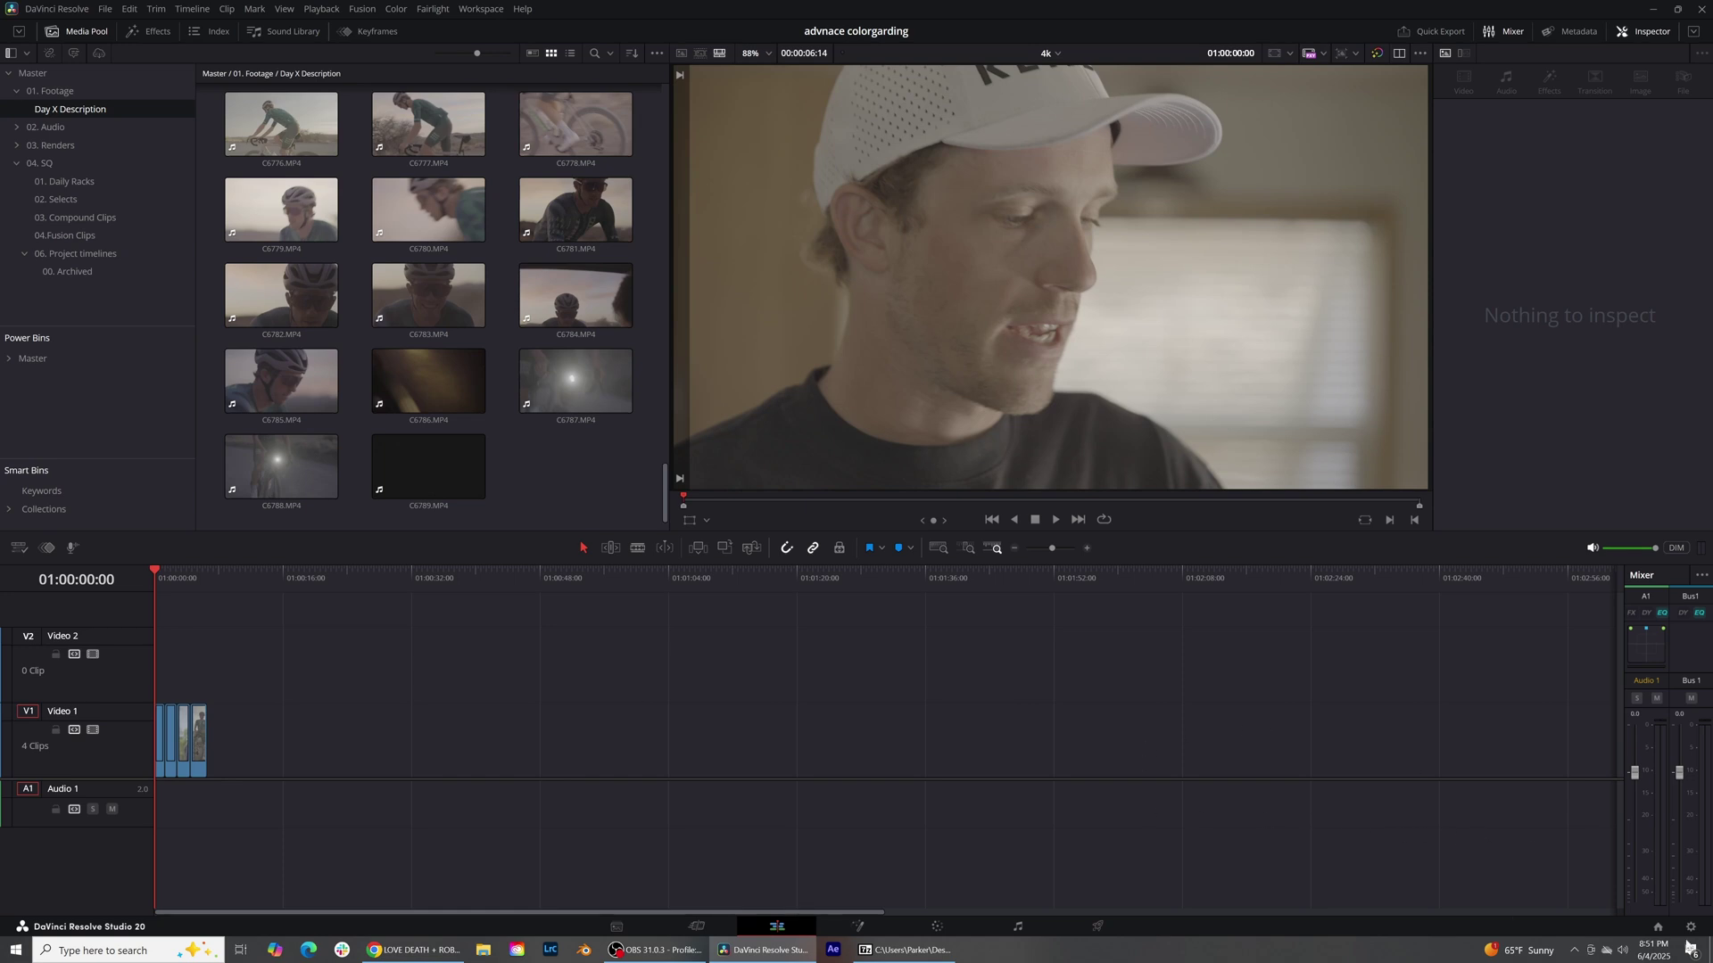
# Step: Set the project's color science to DaVinci YRGB Color Managed, choose its output color space, and save the project settings
pyautogui.click(1693, 930)
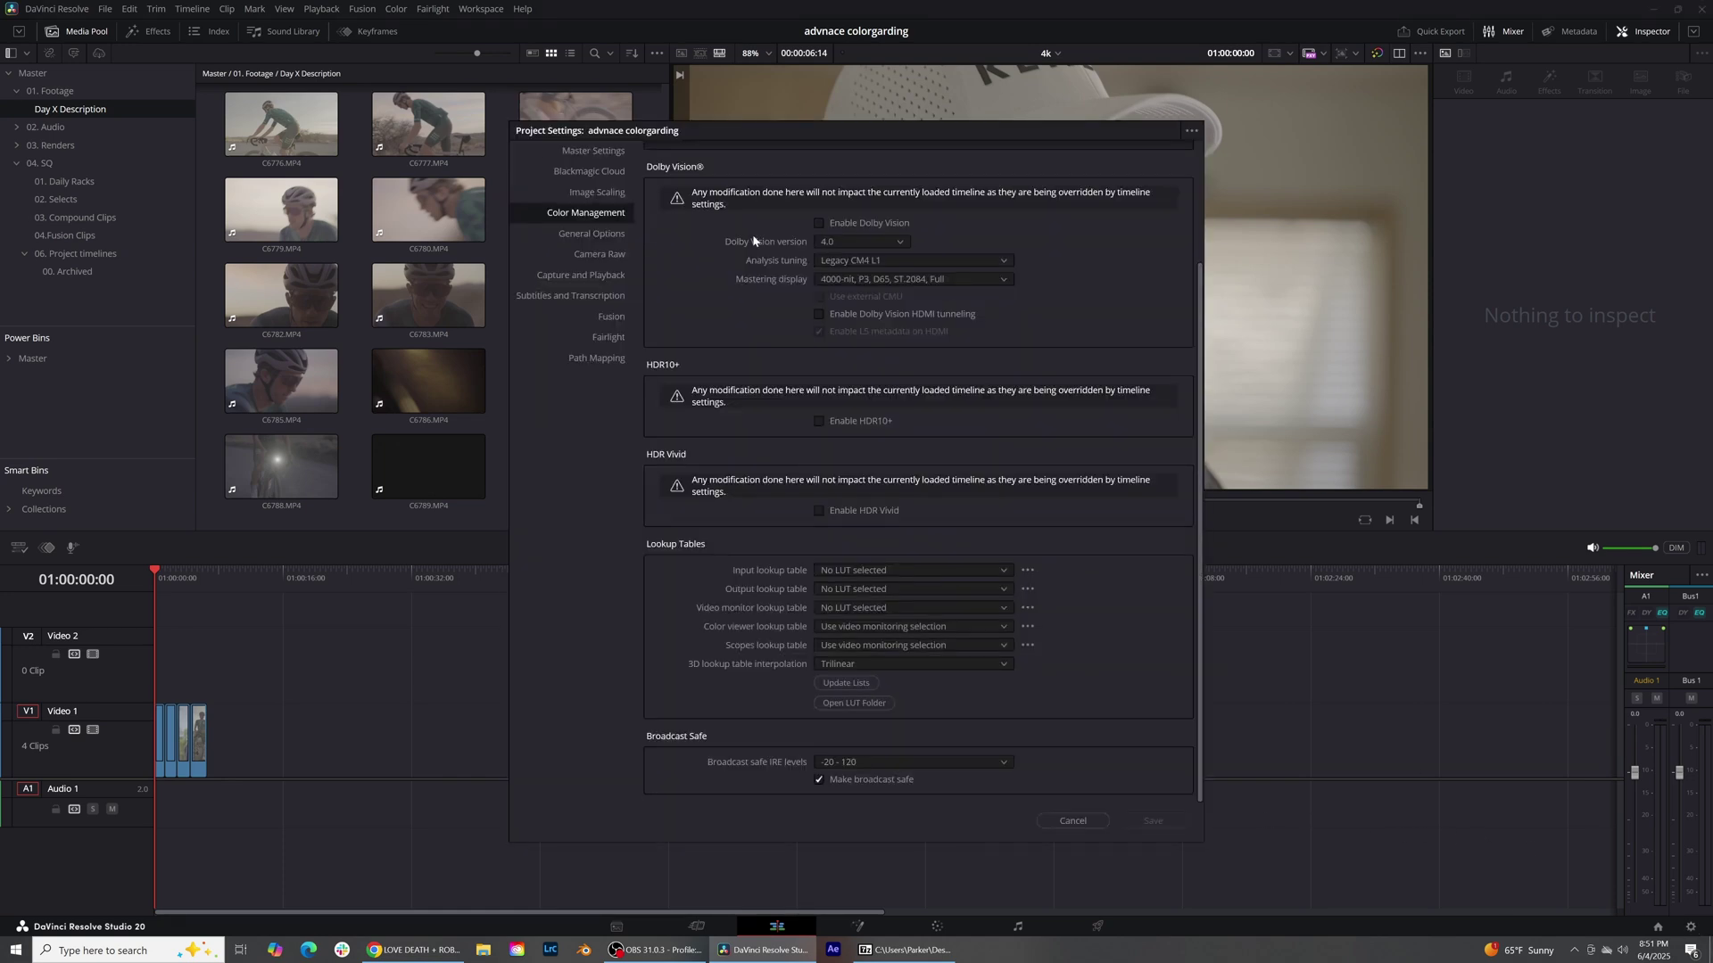
pyautogui.click(569, 215)
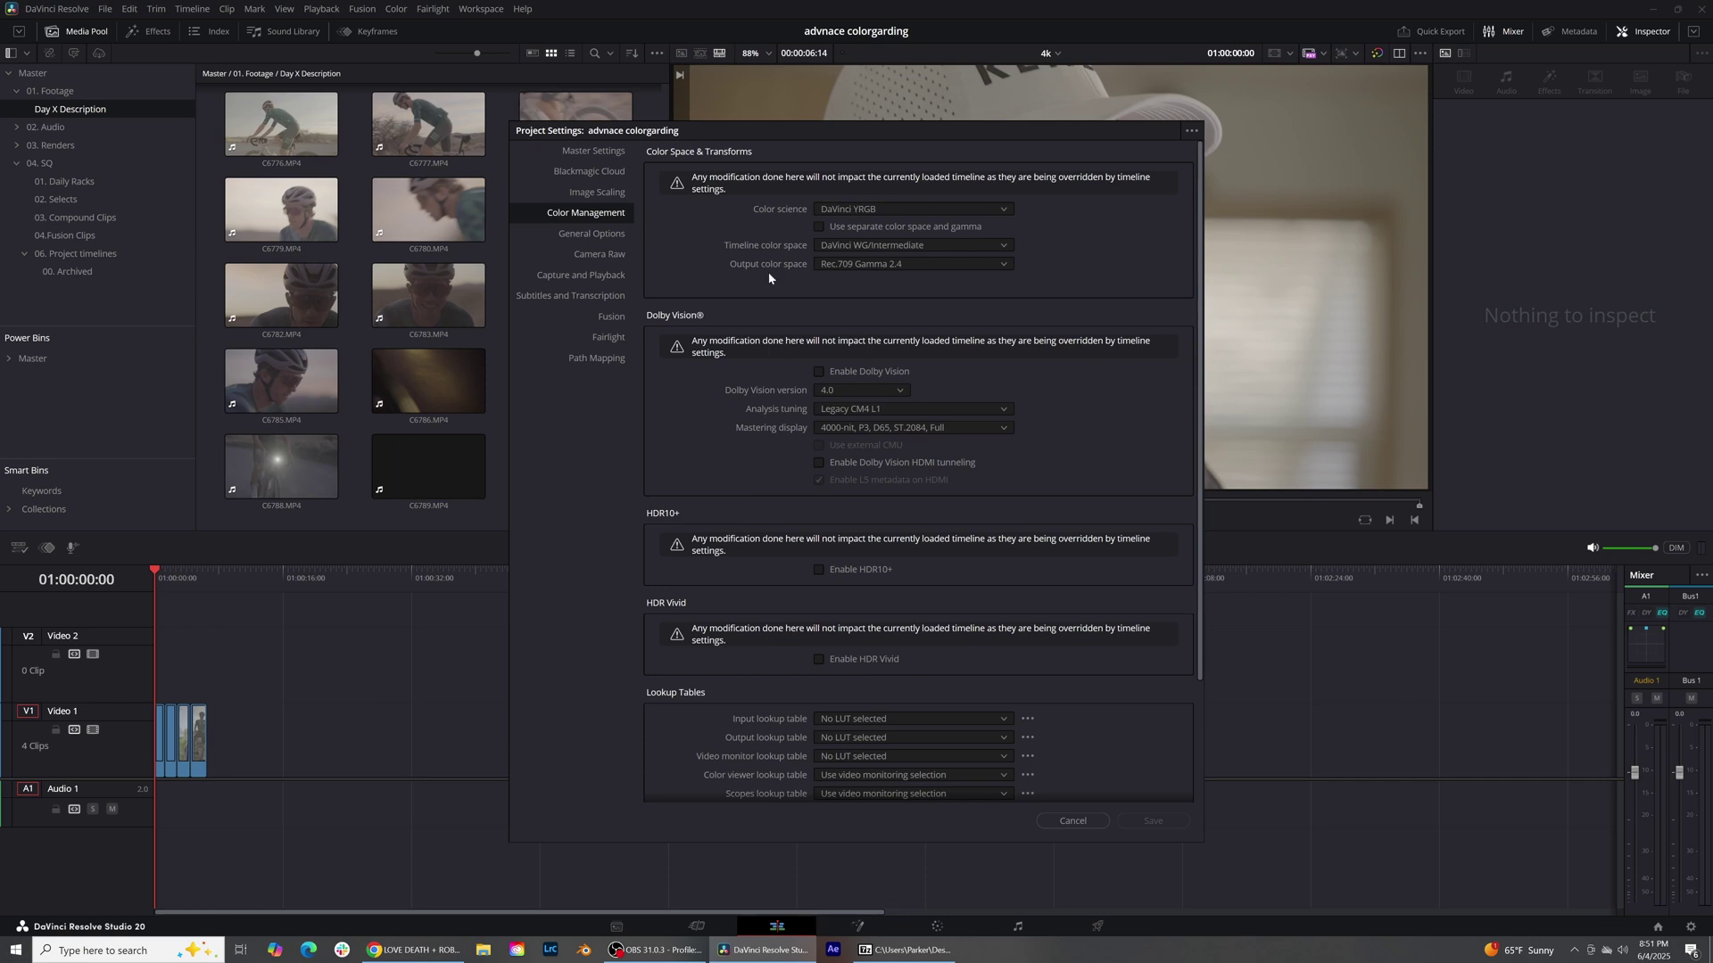
pyautogui.click(877, 209)
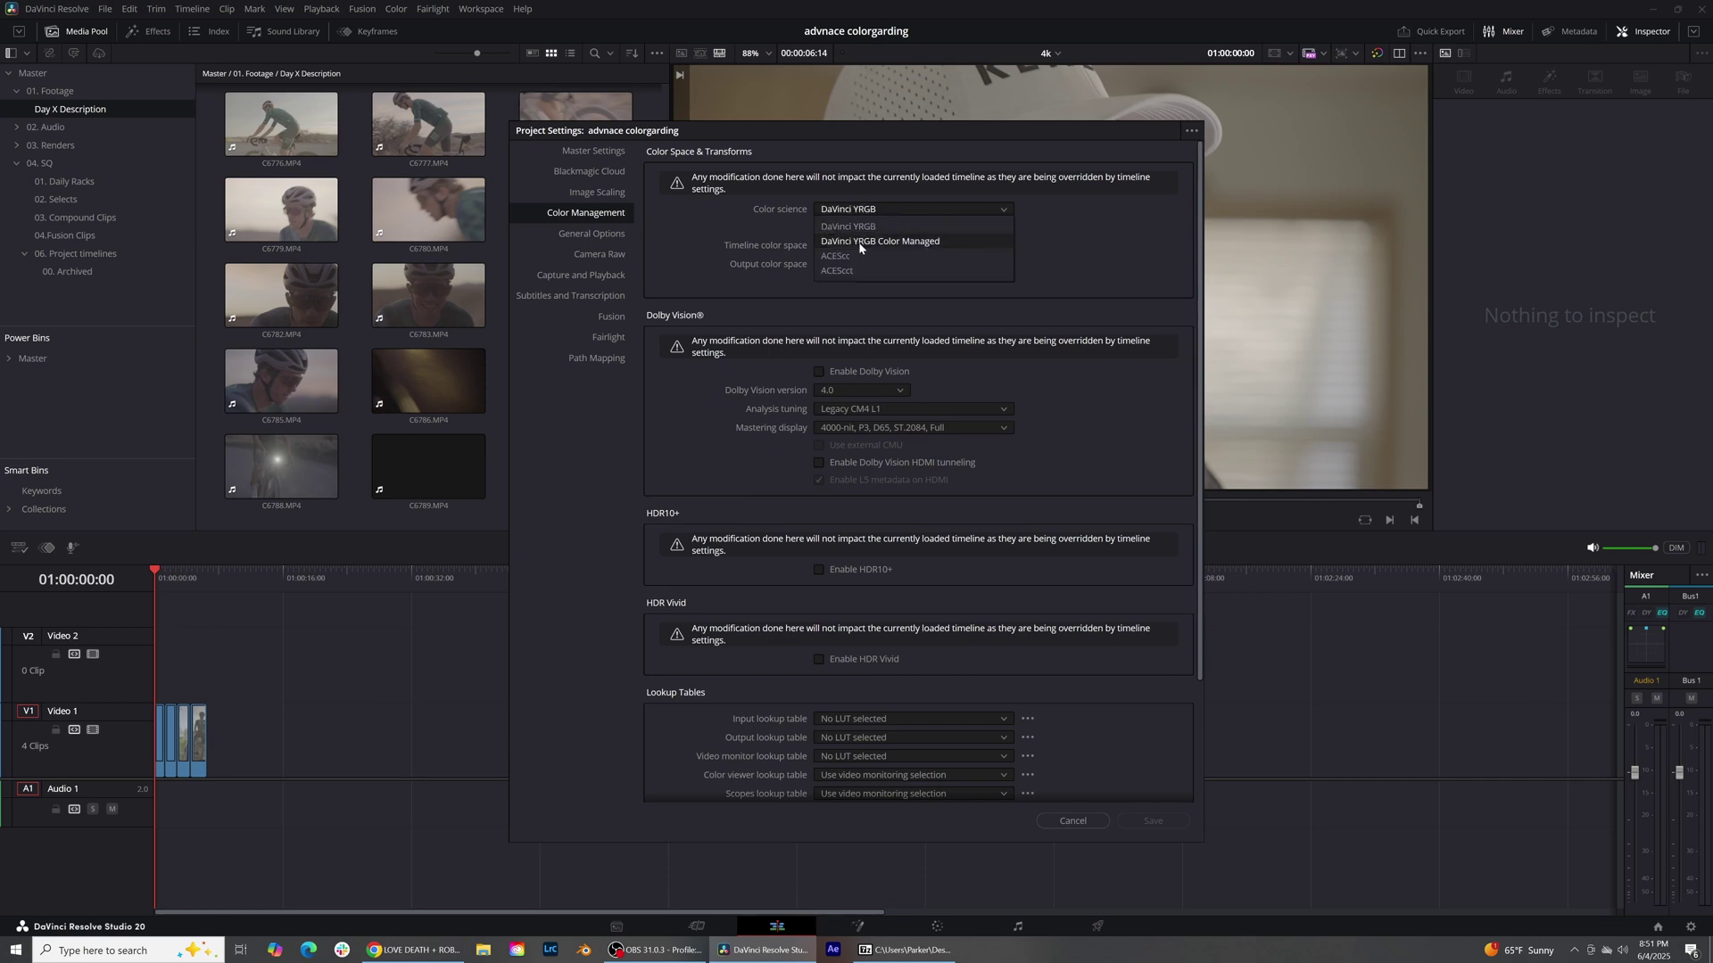
pyautogui.click(898, 244)
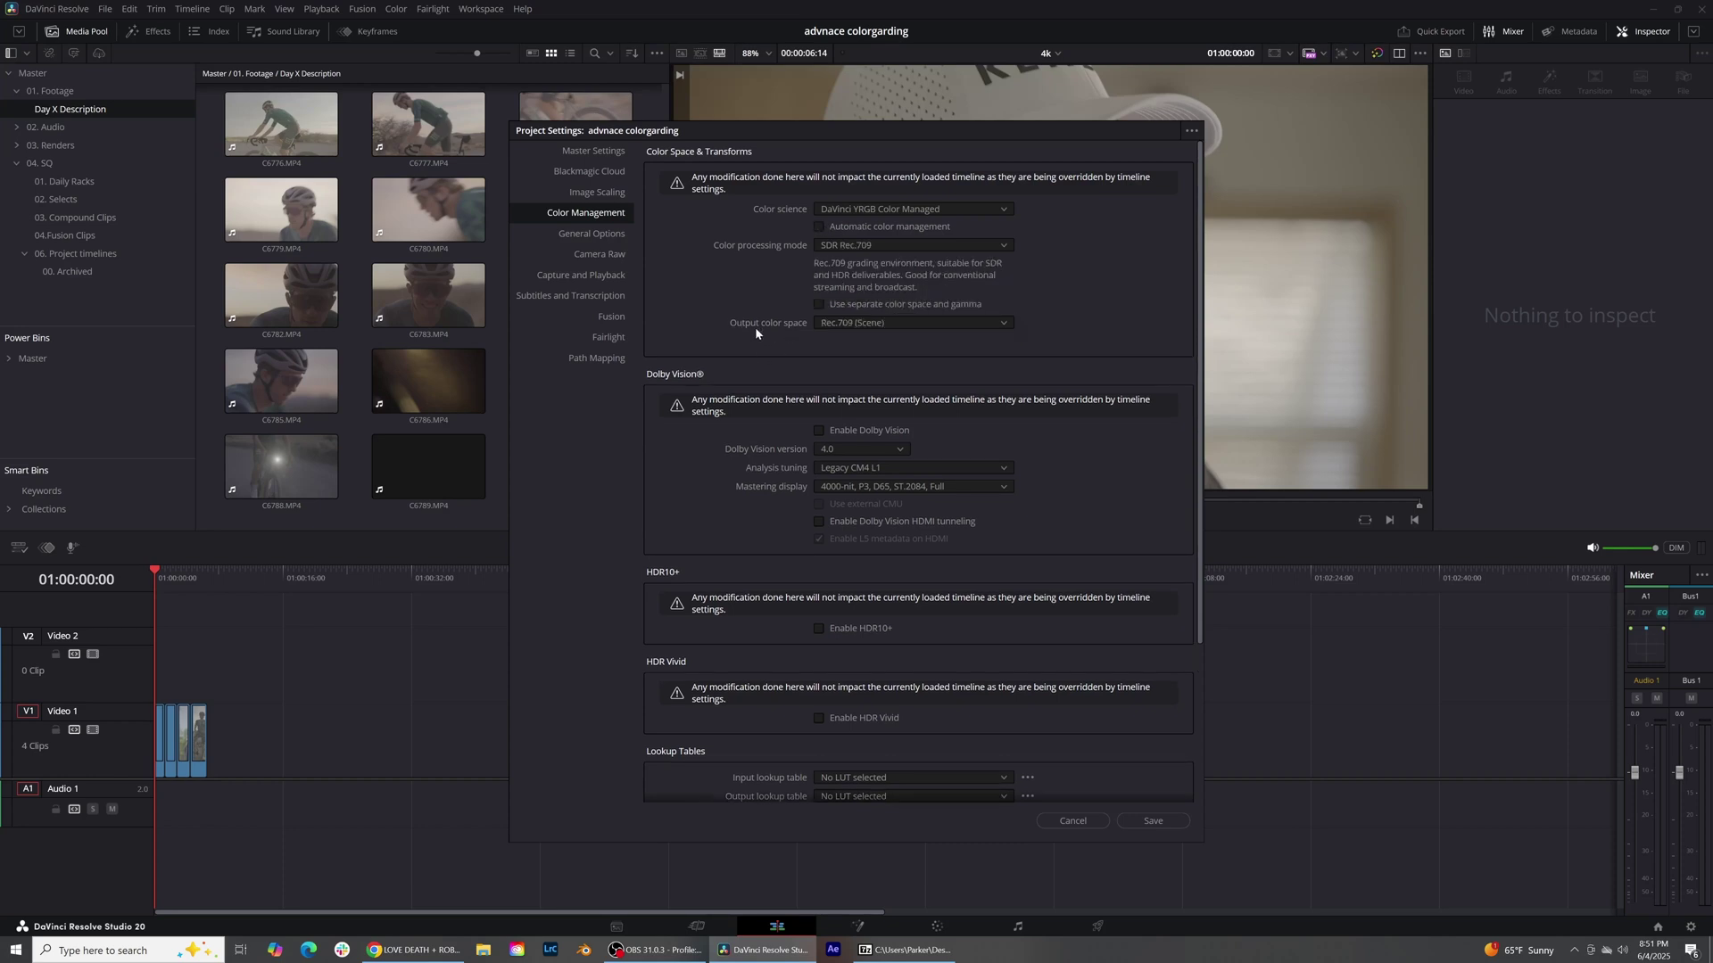
pyautogui.click(835, 326)
pyautogui.click(832, 287)
pyautogui.click(880, 326)
pyautogui.click(933, 415)
pyautogui.click(1153, 822)
# Step: Select all footage clips from C6680.MP4 to C6789.MP4 and set their input color space to Sony S-Gamut3.Cine/S-Log3
pyautogui.click(290, 114)
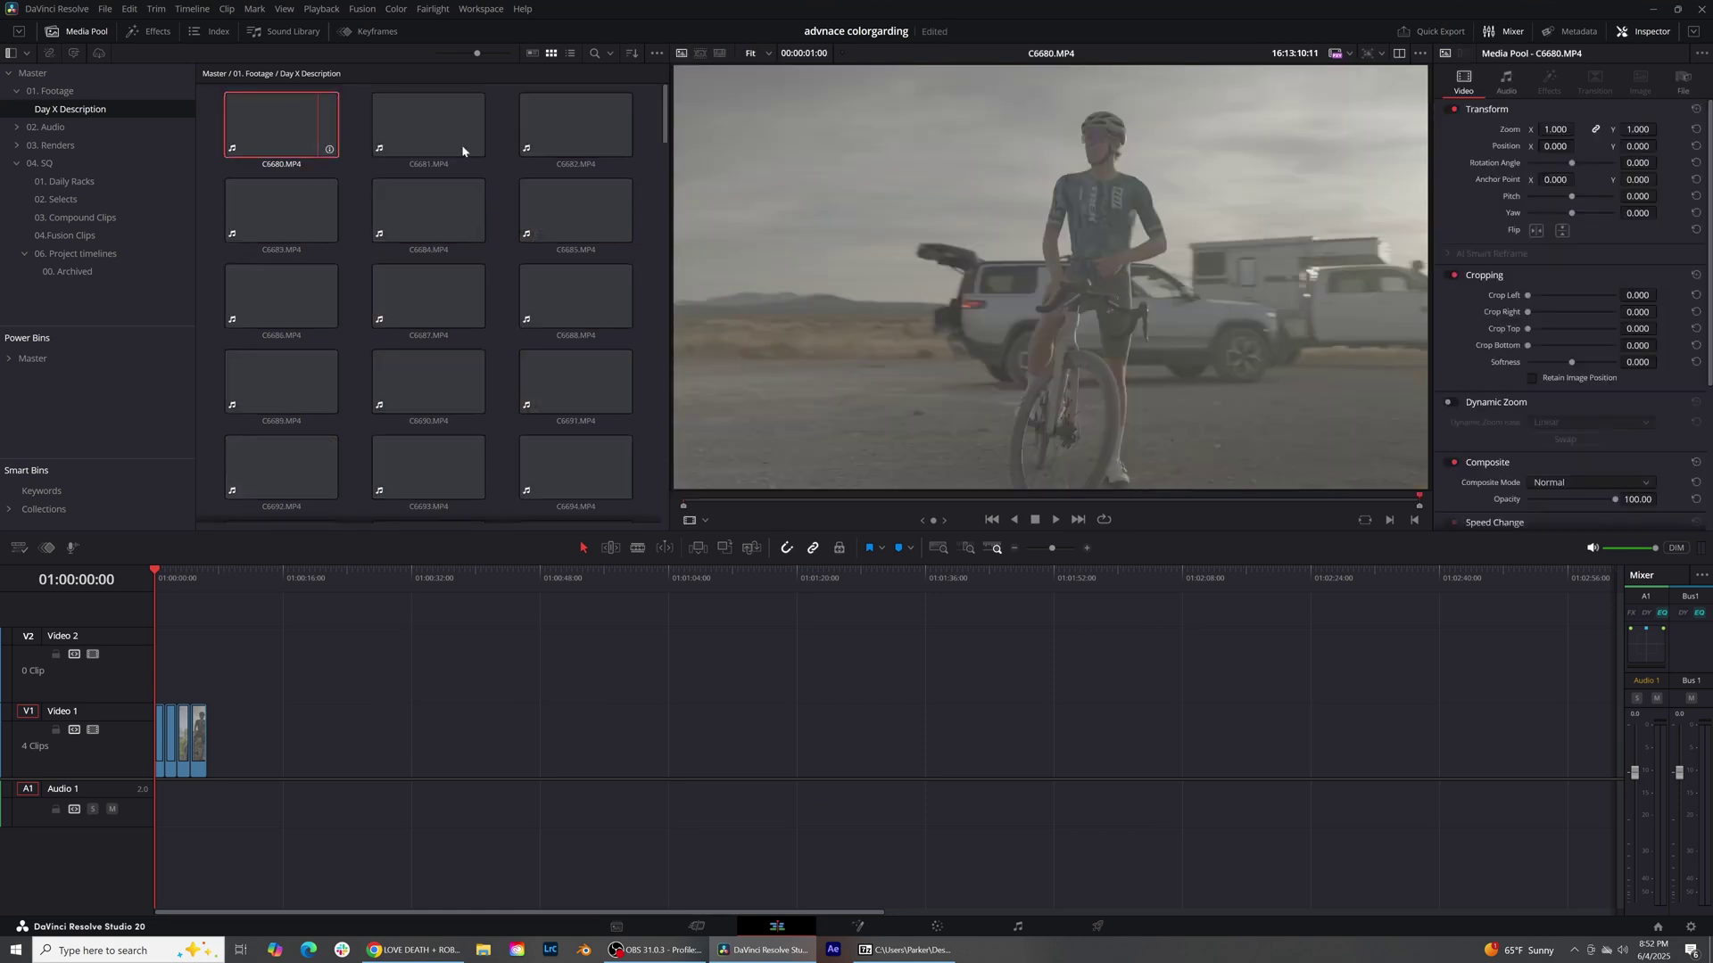
pyautogui.moveTo(664, 135); pyautogui.dragTo(663, 499)
pyautogui.keyDown('shift'); pyautogui.click(459, 482); pyautogui.keyUp('shift')
pyautogui.rightClick(415, 380)
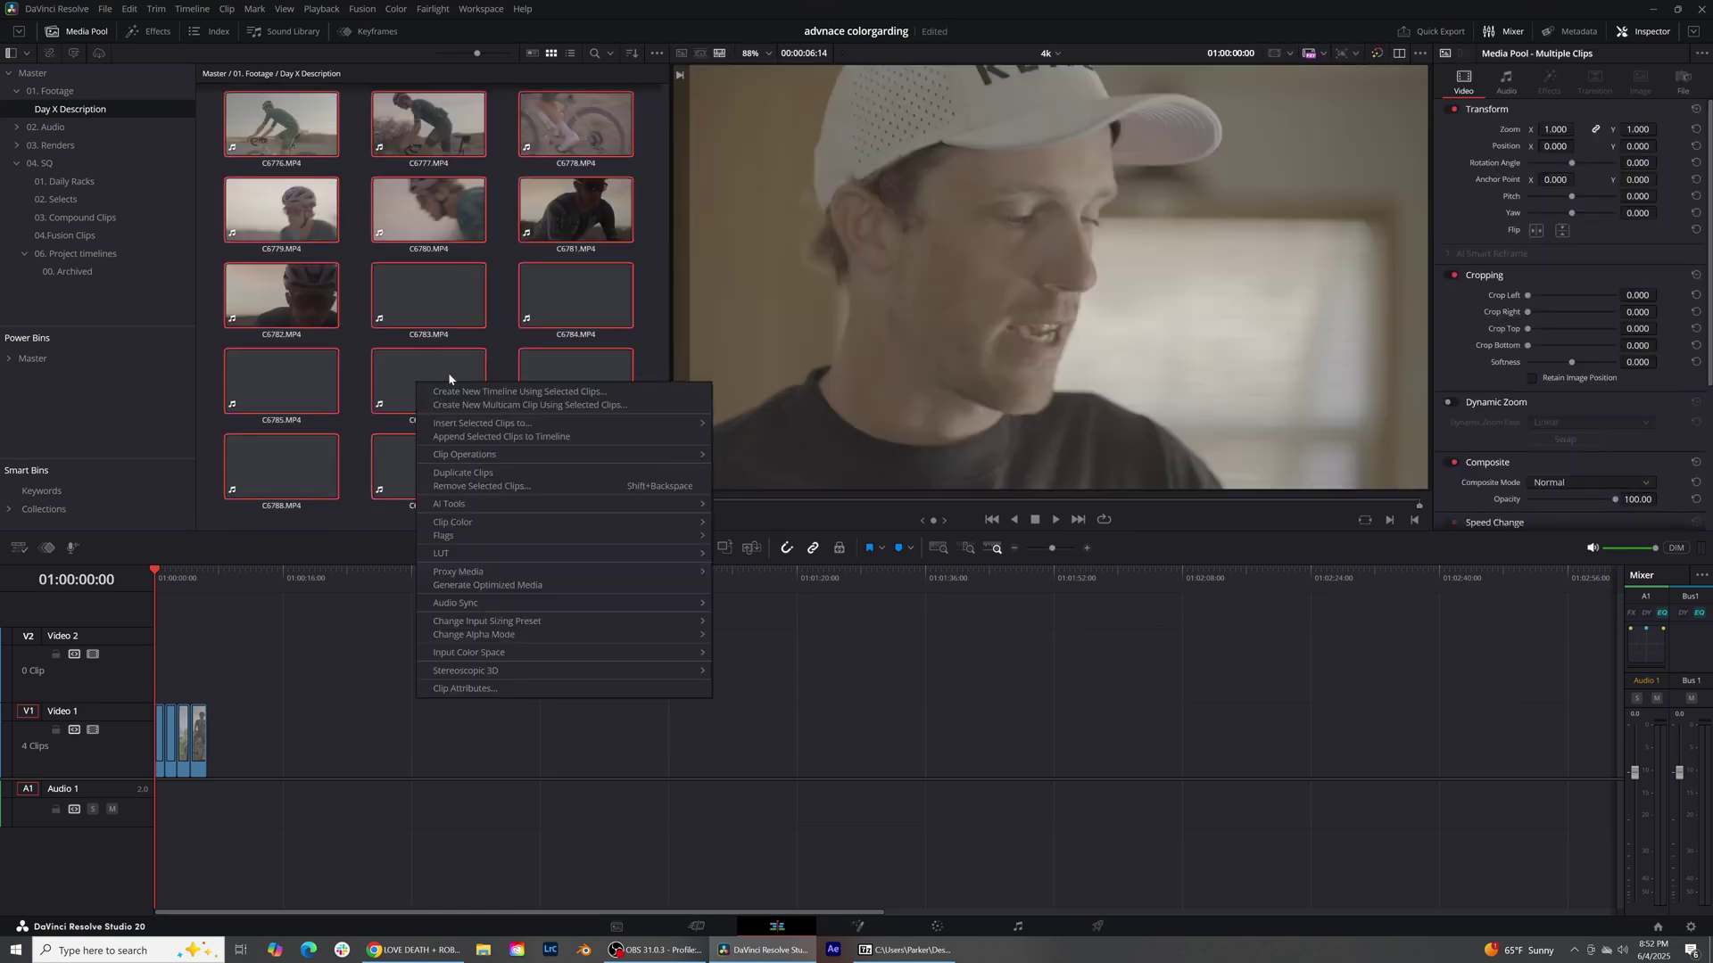
pyautogui.moveTo(559, 660)
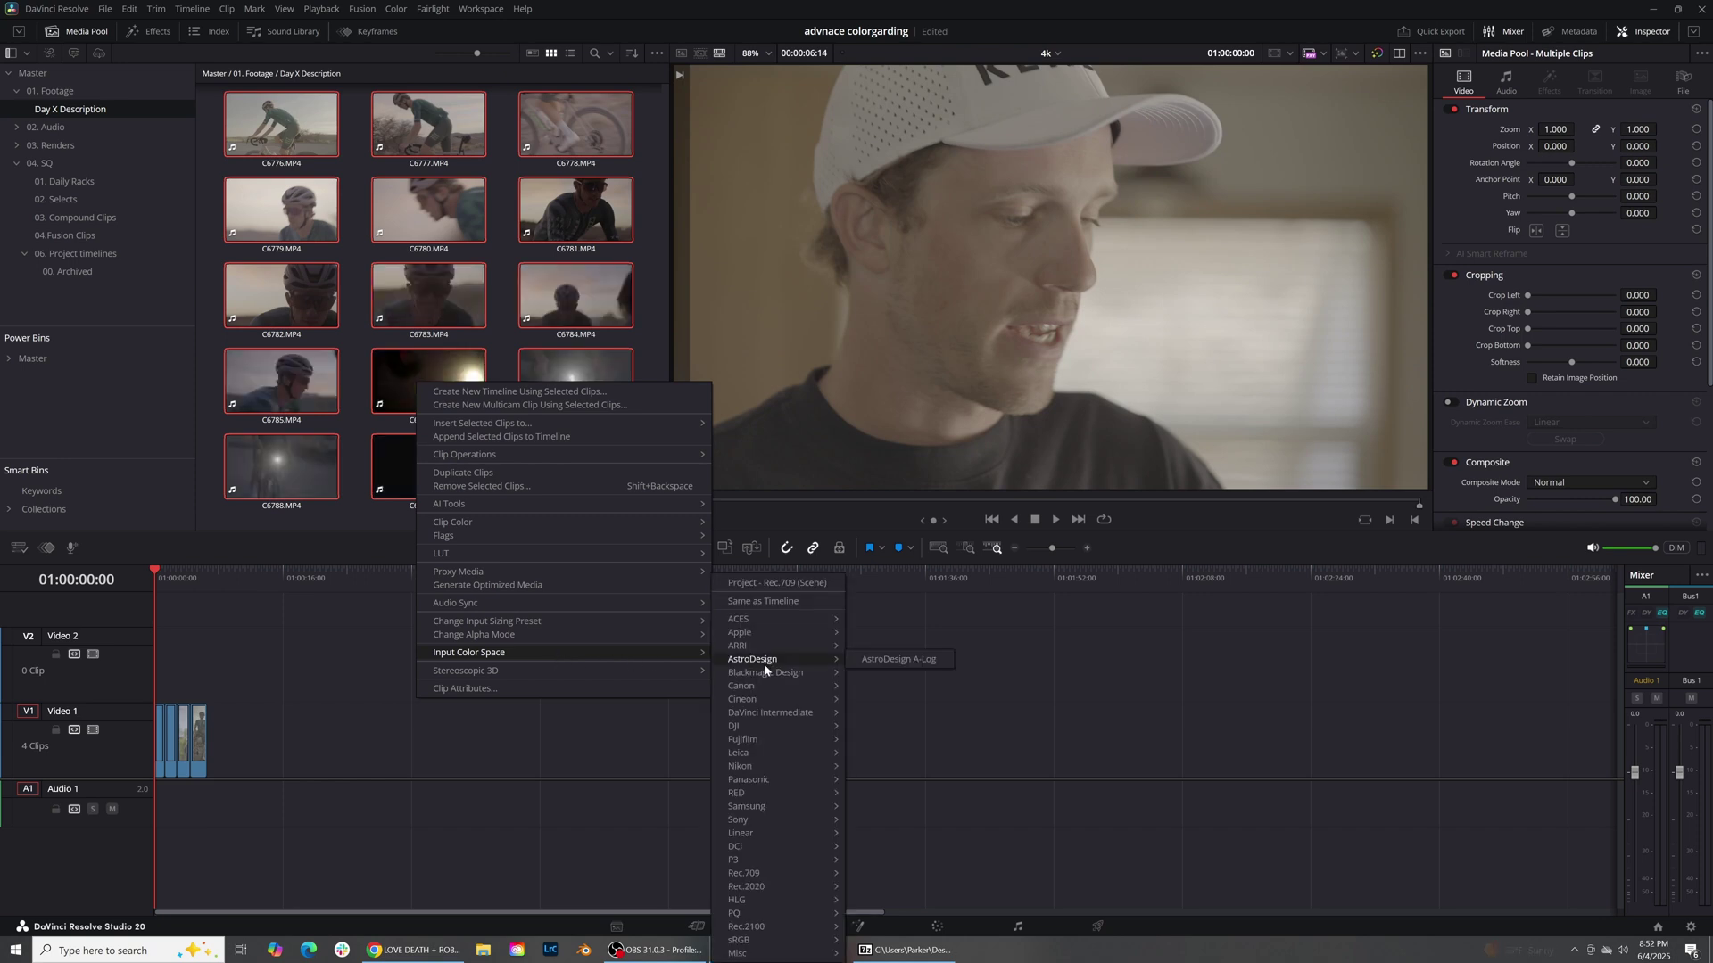
pyautogui.moveTo(783, 823)
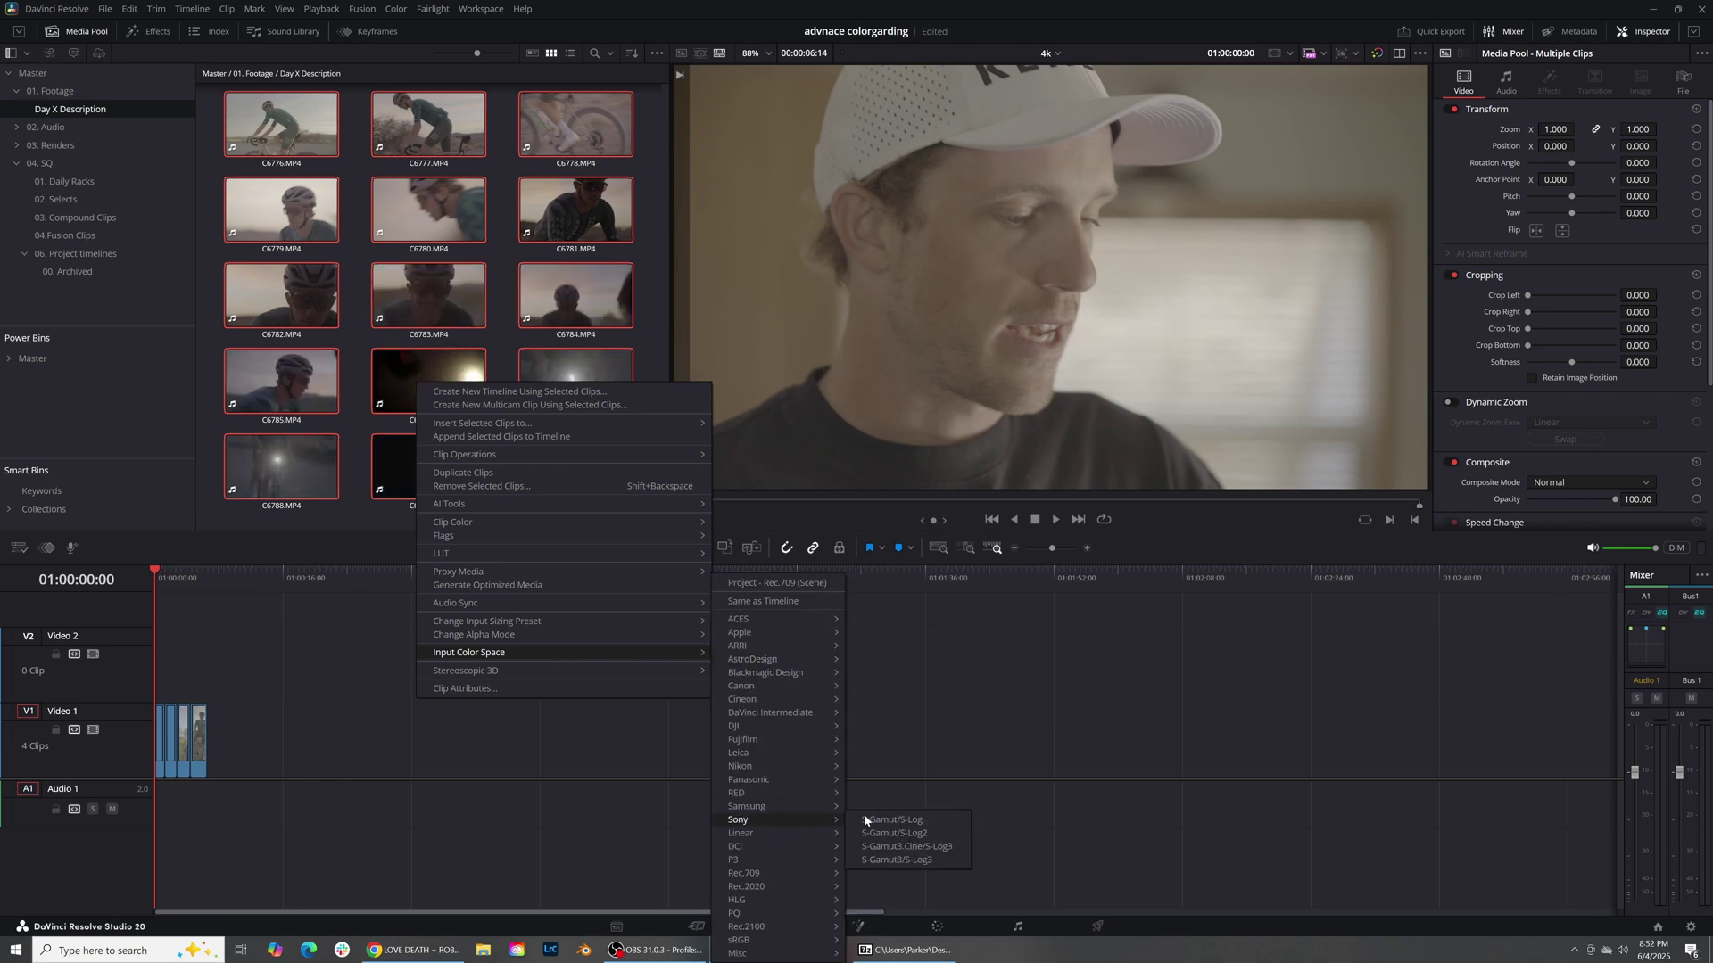
pyautogui.click(951, 848)
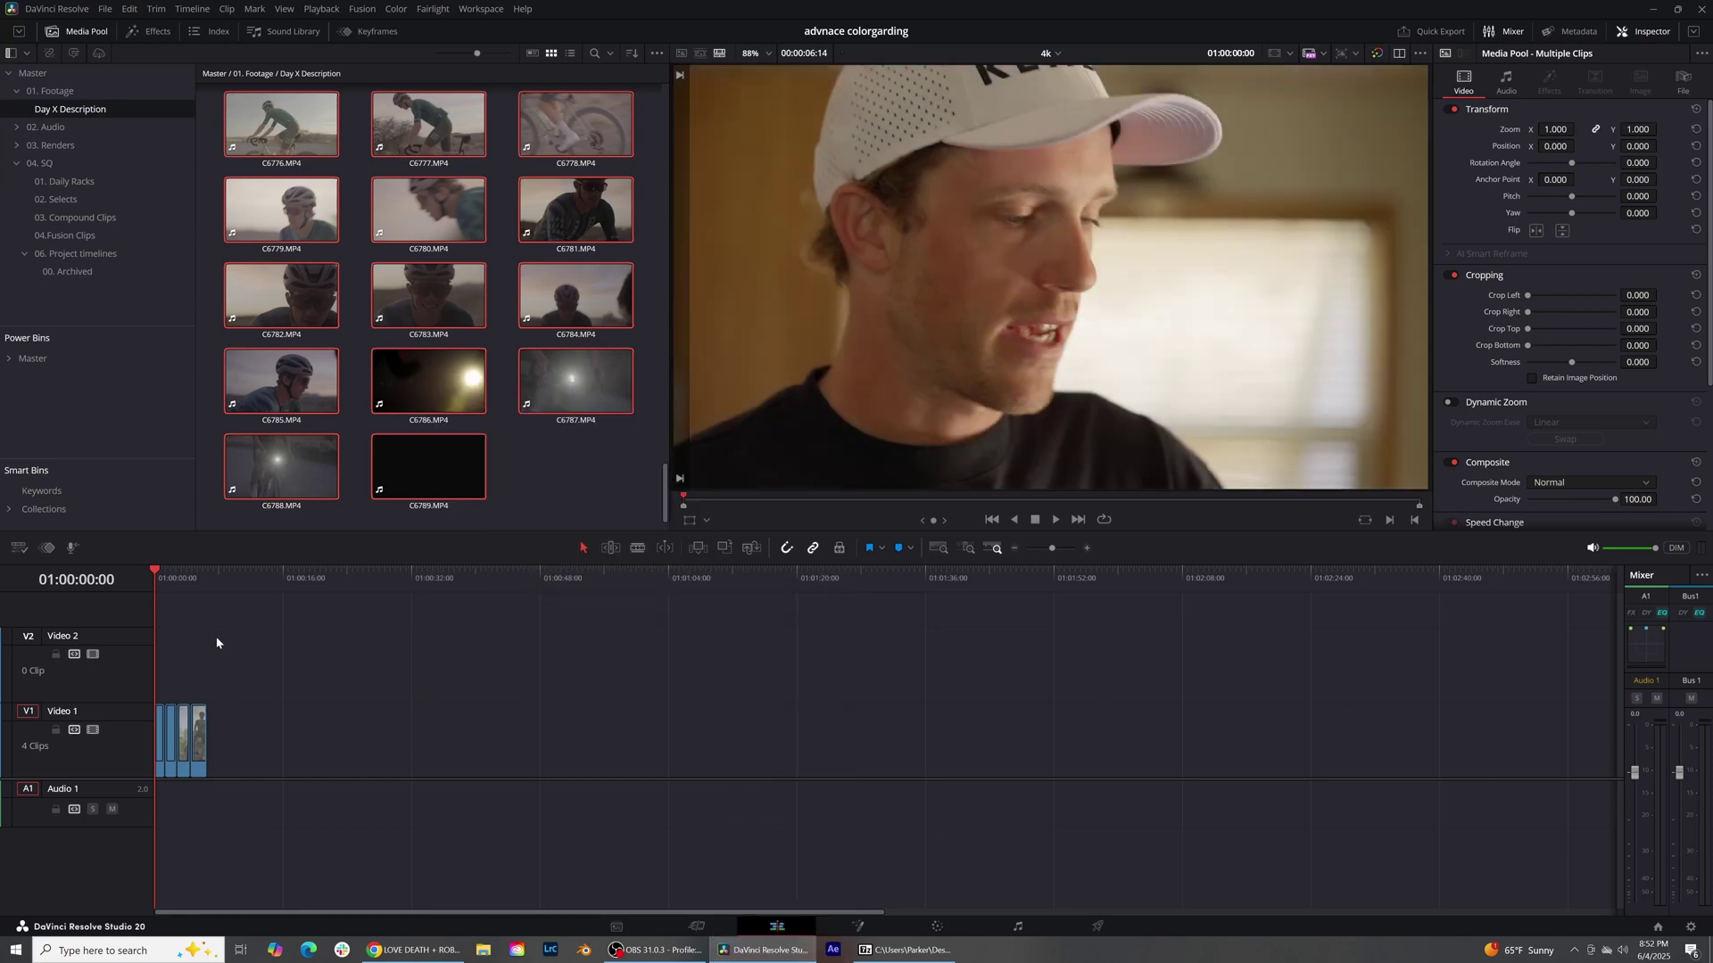
# Step: Scrub through the four timeline clips to review how the color-managed footage looks
pyautogui.hotkey('ctrl', '=')
pyautogui.hotkey('ctrl', '=')
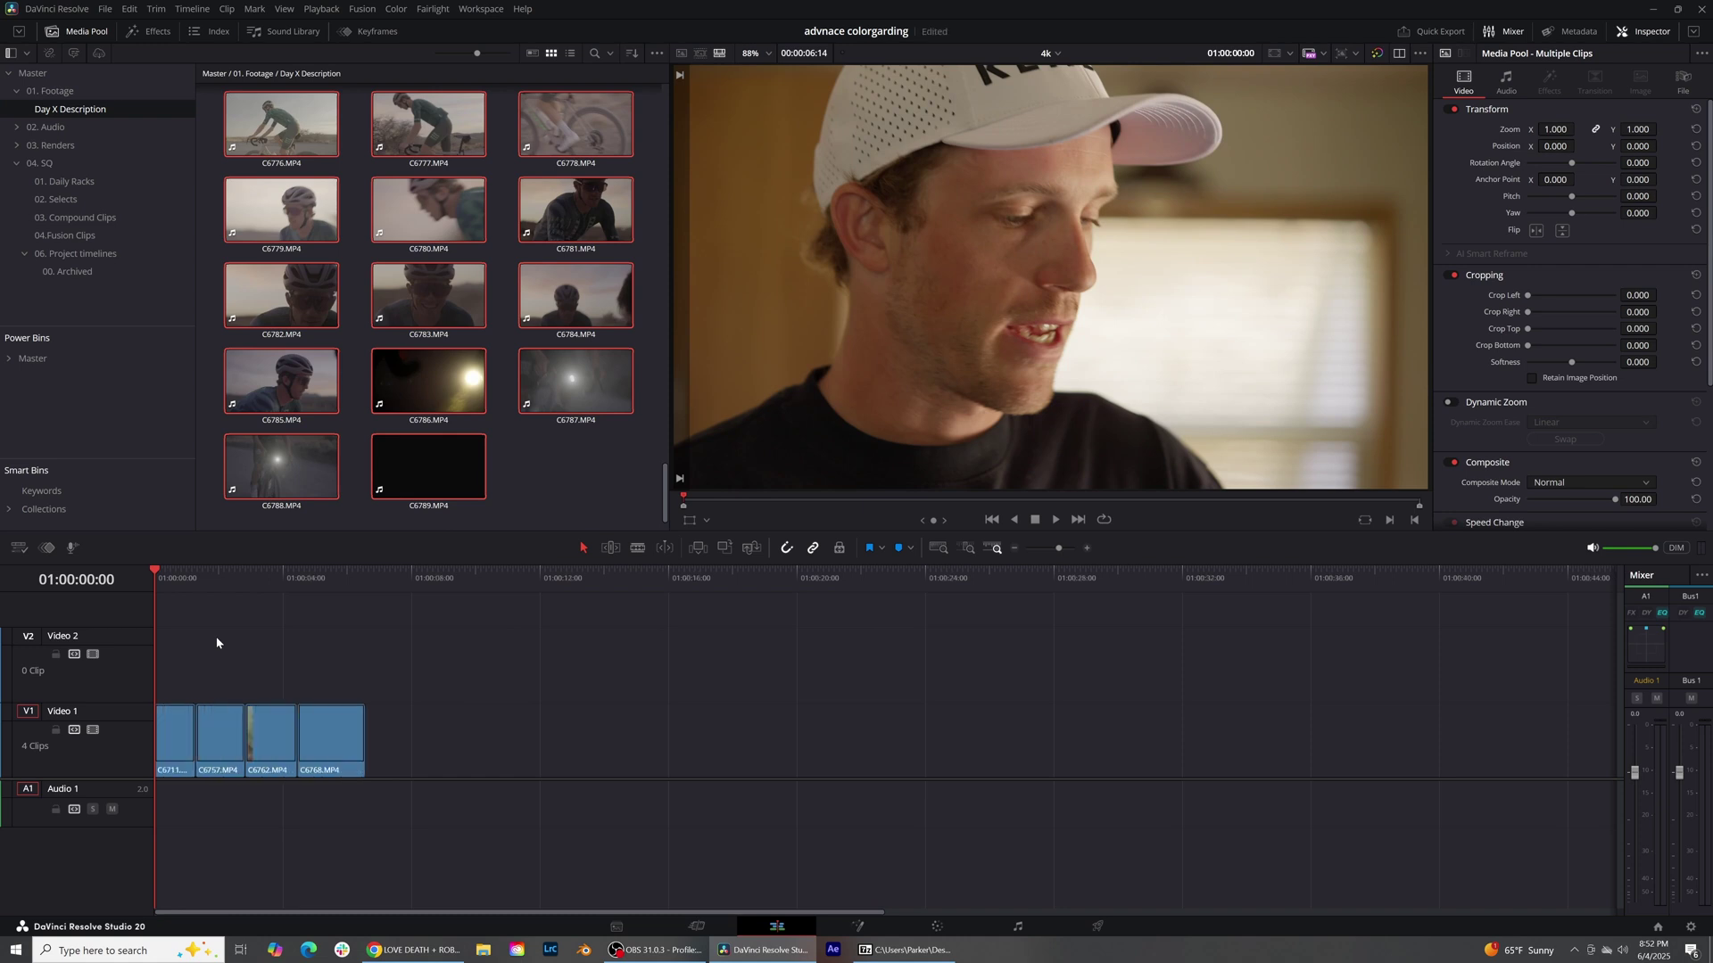
pyautogui.moveTo(161, 586); pyautogui.dragTo(339, 628)
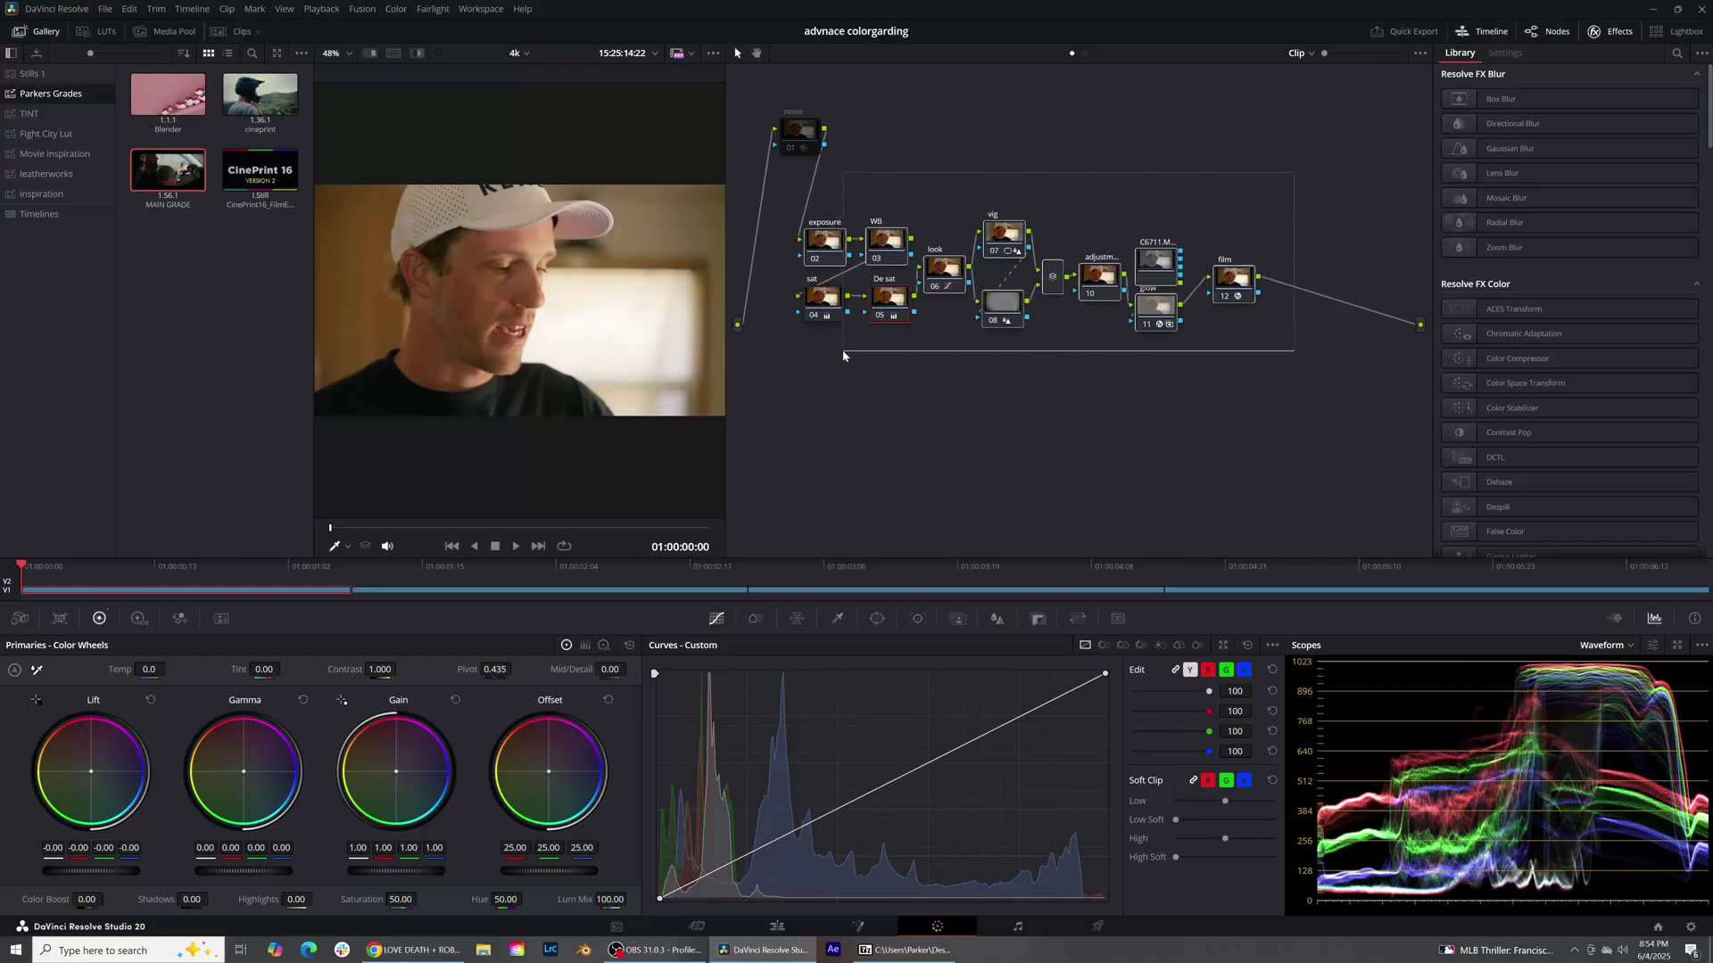
# Step: Shift the grading nodes from exposure through film slightly down and right in the node graph, and select the exposure node
pyautogui.click(849, 337)
pyautogui.moveTo(849, 337); pyautogui.dragTo(854, 331)
pyautogui.moveTo(916, 206); pyautogui.dragTo(1322, 427)
pyautogui.moveTo(910, 347); pyautogui.dragTo(844, 337)
pyautogui.click(852, 275)
pyautogui.click(838, 276)
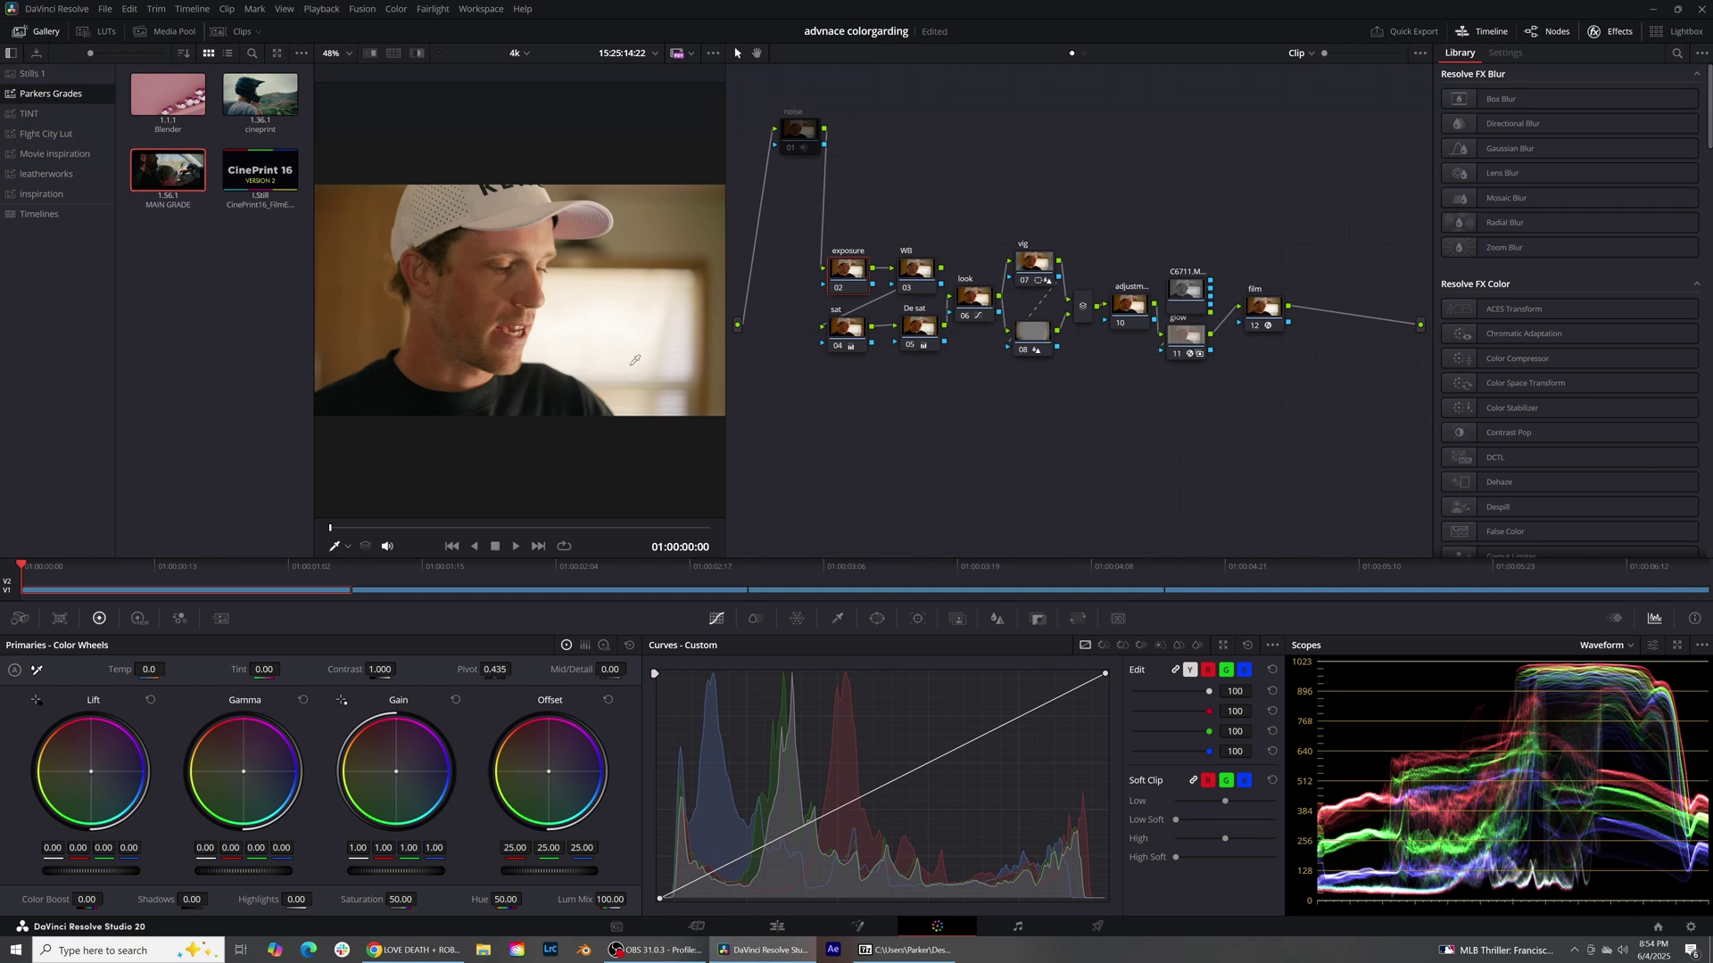
# Step: Disable the film, glow, adjustment, vignette, 08, look, WB, De sat and sat nodes, keeping exposure enabled
pyautogui.click(1255, 331)
pyautogui.click(1177, 353)
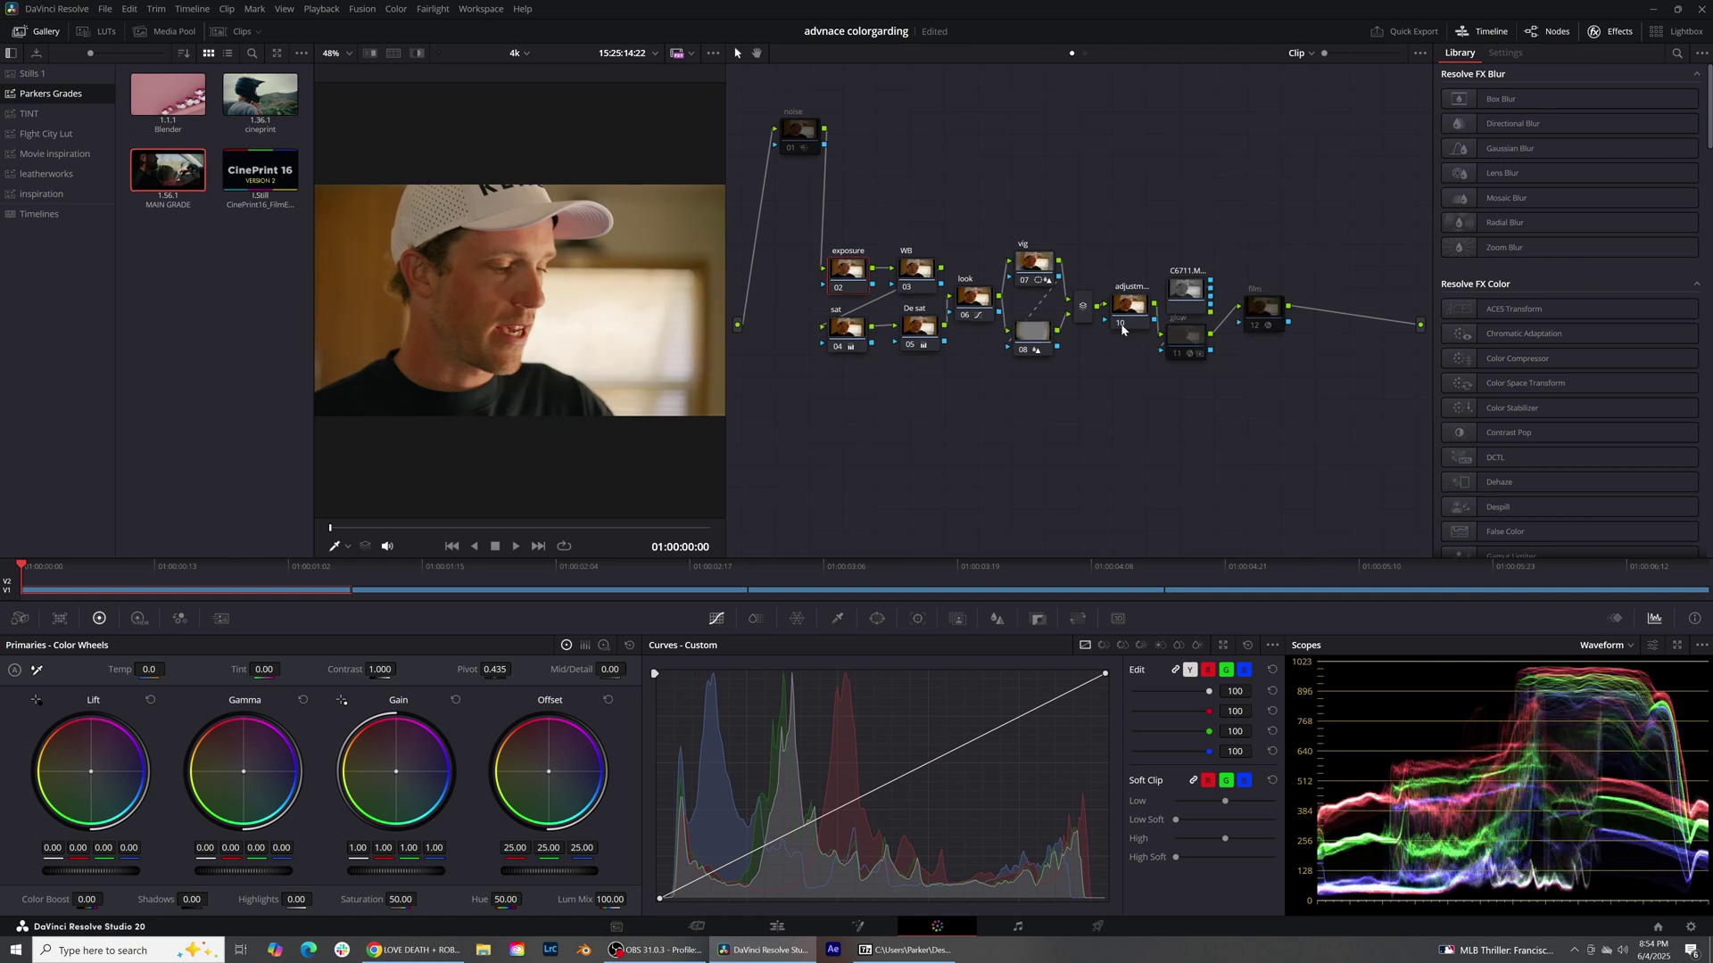
pyautogui.click(1121, 326)
pyautogui.click(1024, 281)
pyautogui.click(1025, 351)
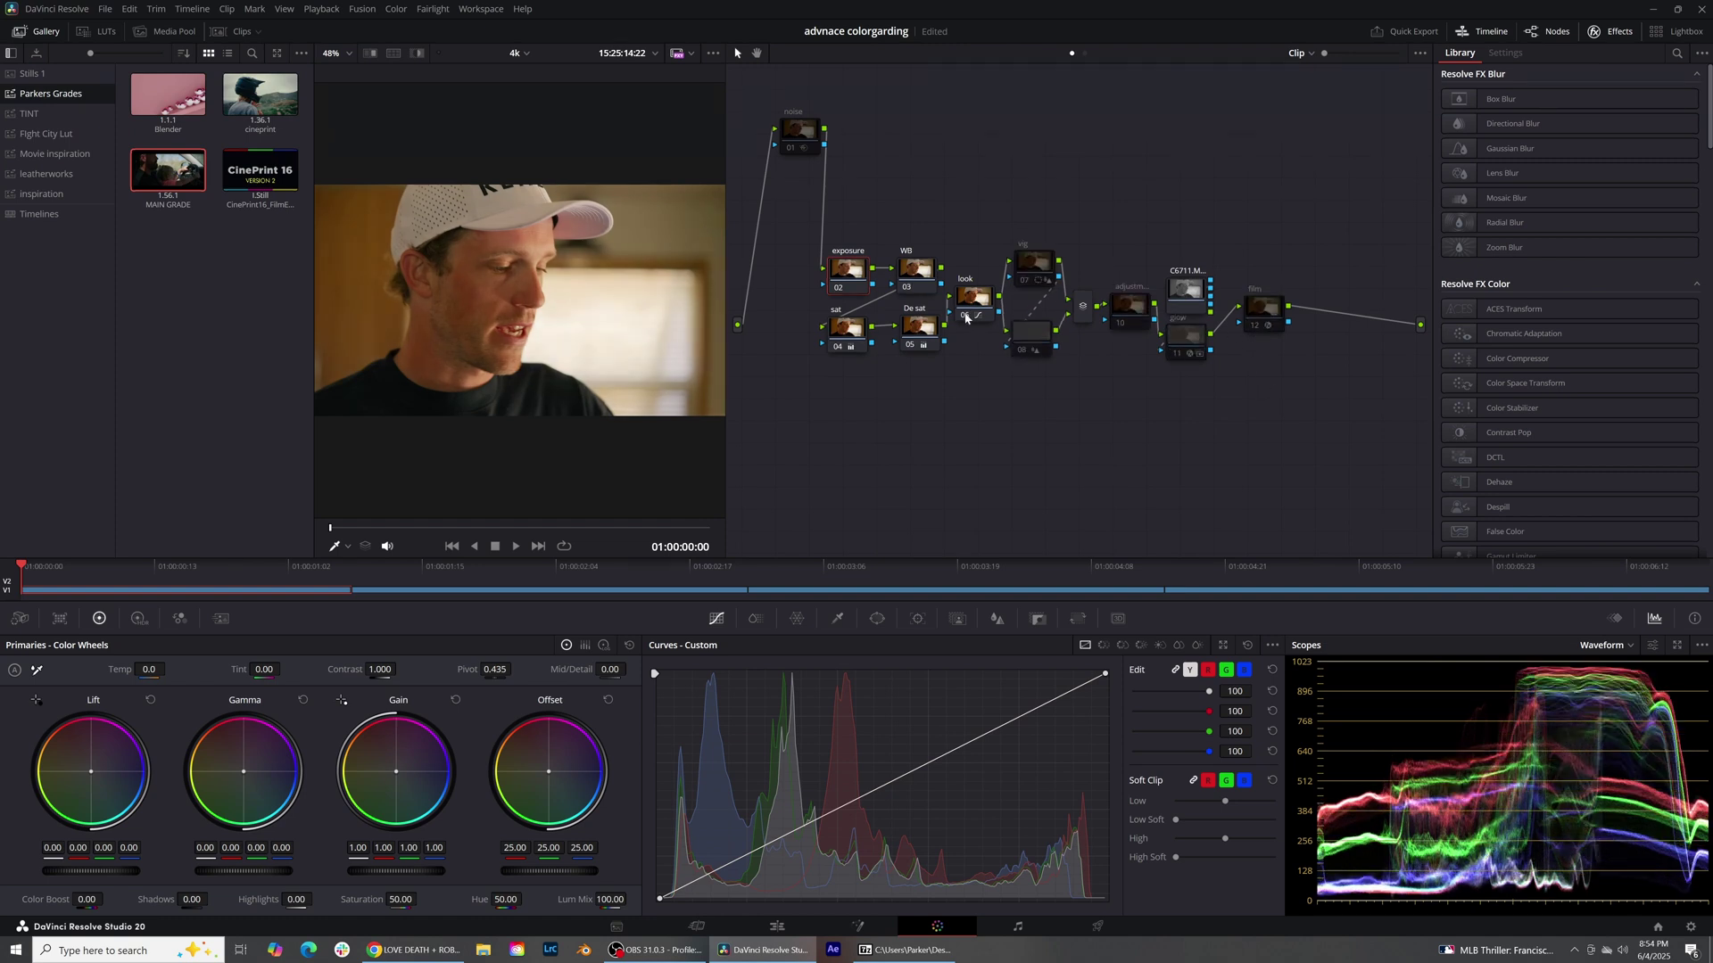
pyautogui.click(965, 316)
pyautogui.click(910, 288)
pyautogui.click(911, 346)
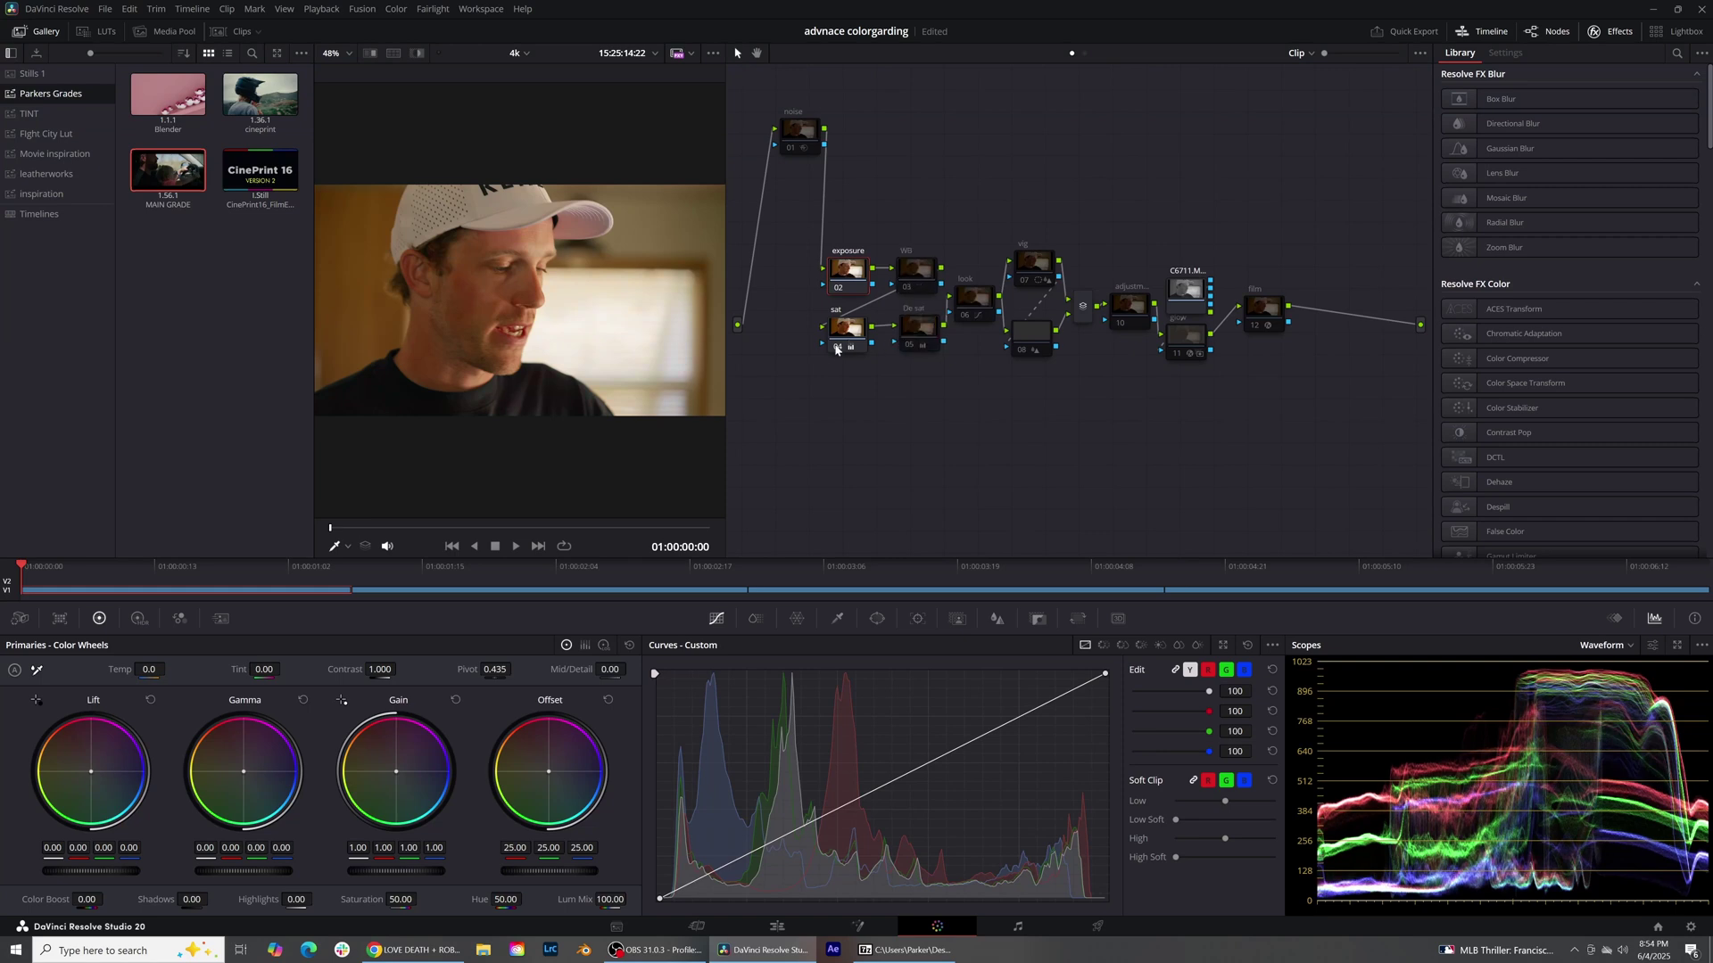
pyautogui.click(836, 350)
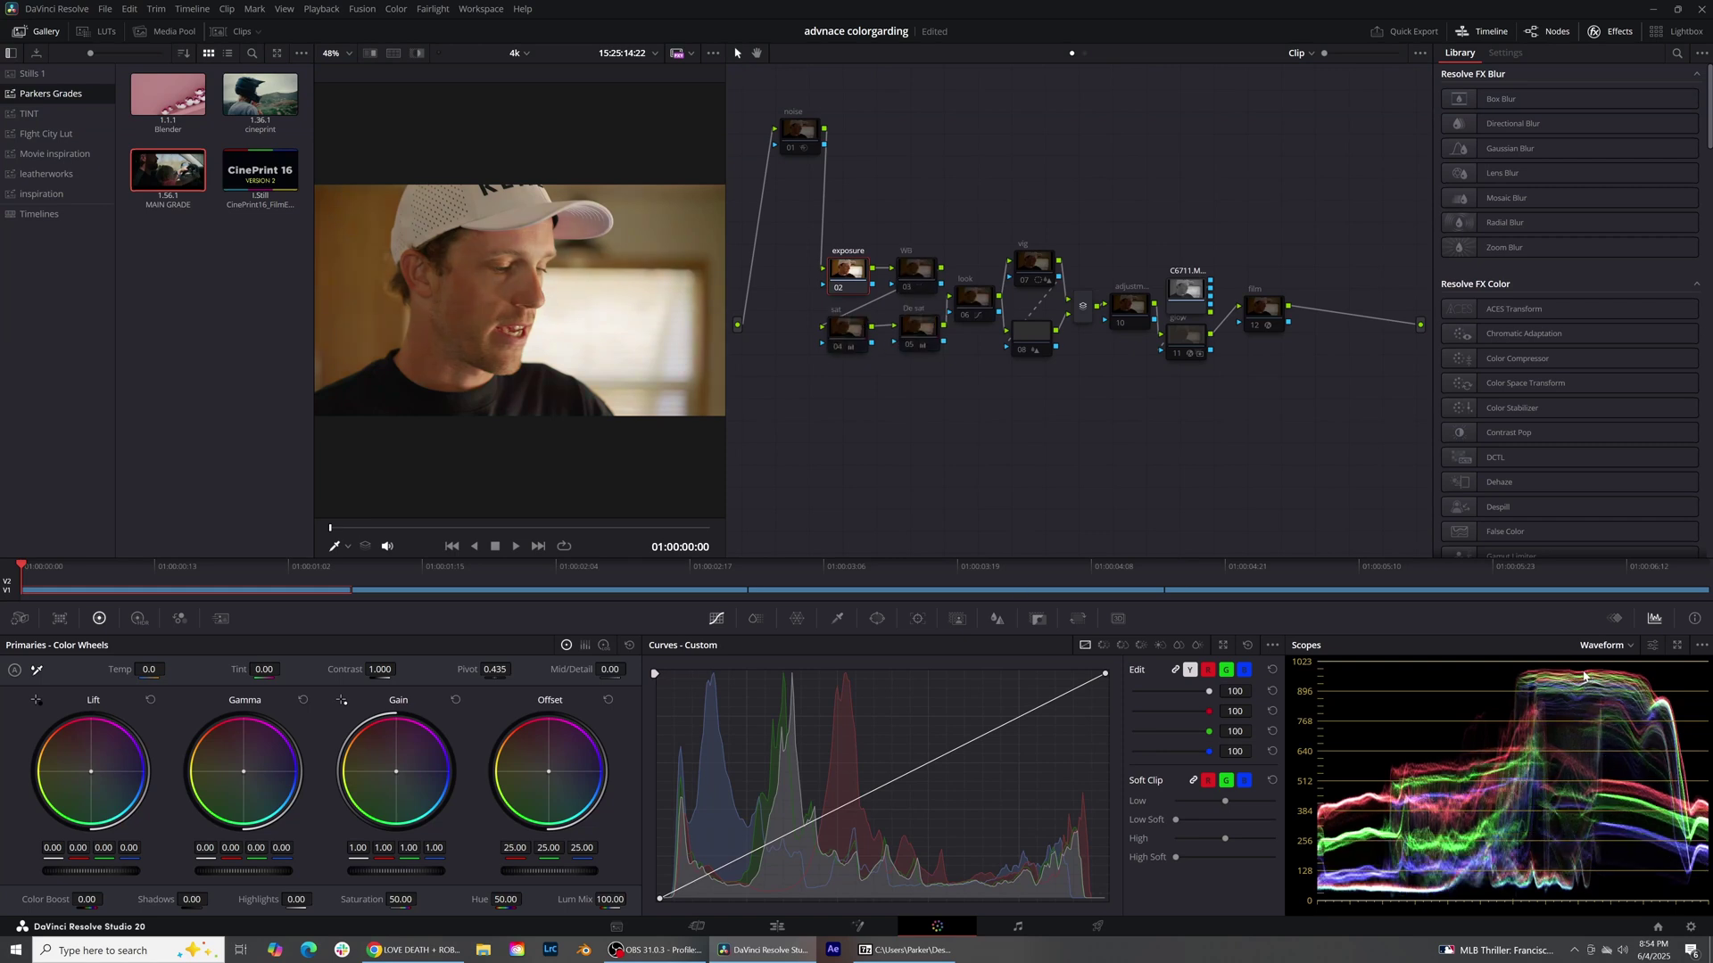
# Step: On the exposure node's High Dynamic Range wheels, try a Light exposure of -1.08, undo it, and set Global exposure to 0.06
pyautogui.click(138, 618)
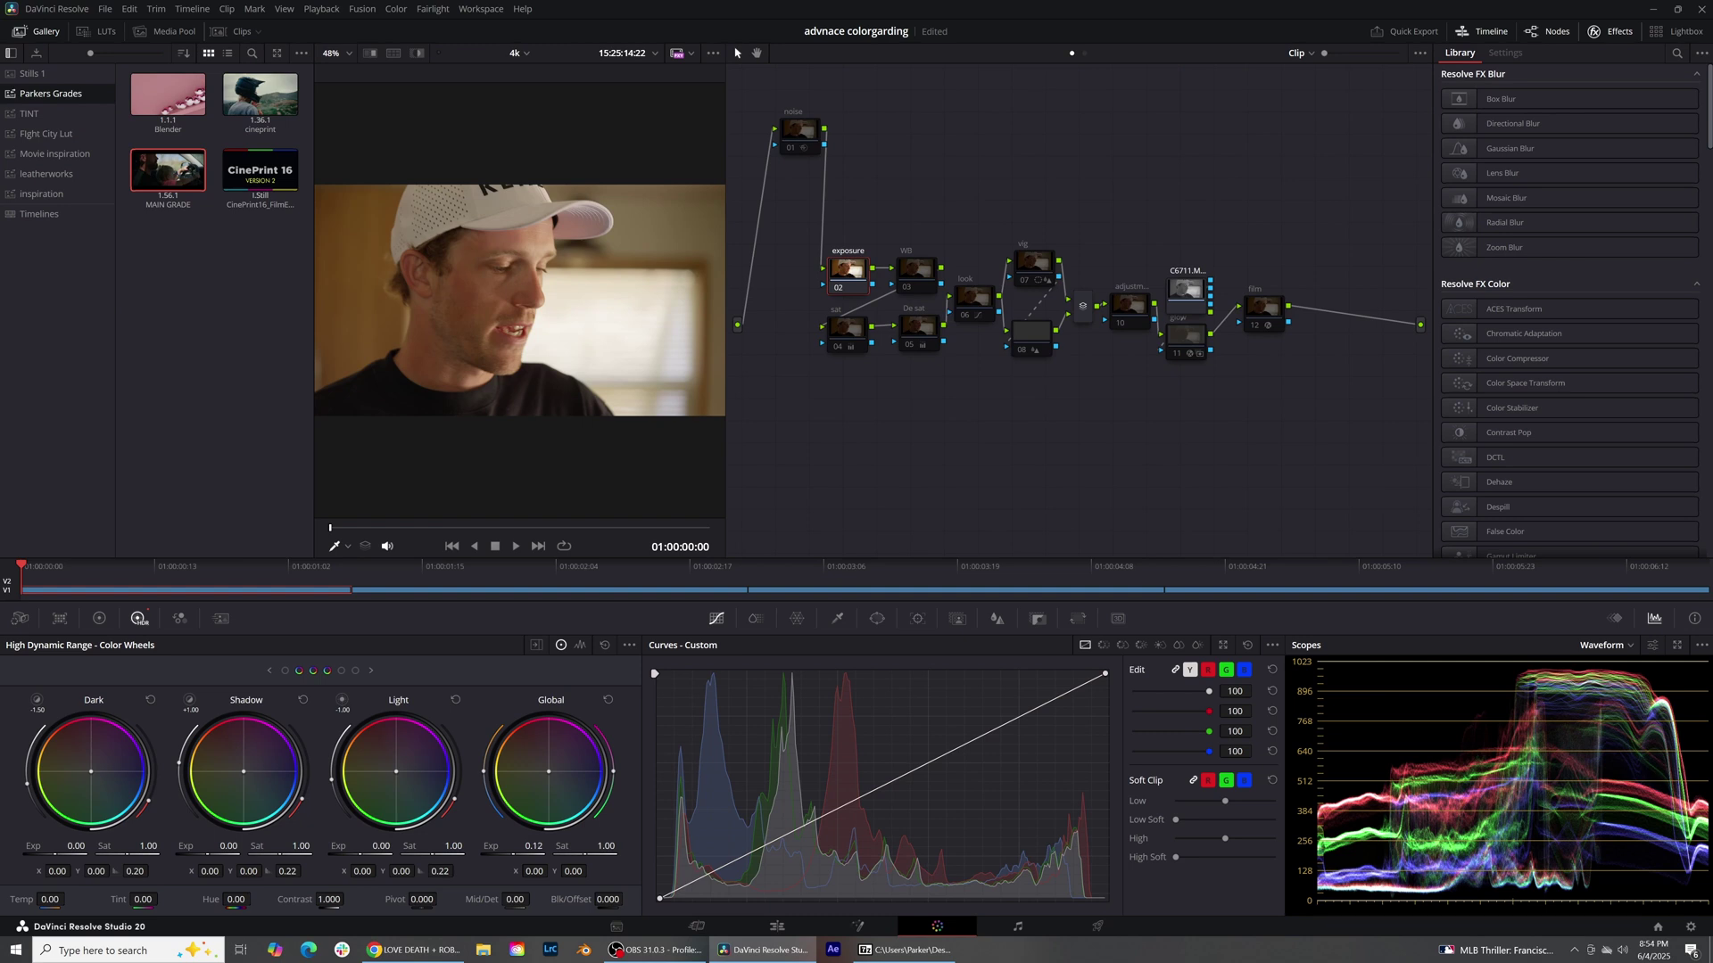
pyautogui.moveTo(533, 846)
pyautogui.mouseDown()
pyautogui.moveTo(605, 846)
pyautogui.moveTo(500, 846)
pyautogui.mouseUp()
pyautogui.moveTo(381, 846); pyautogui.dragTo(362, 845)
pyautogui.hotkey('ctrl', 'z')
pyautogui.hotkey('ctrl', 'z')
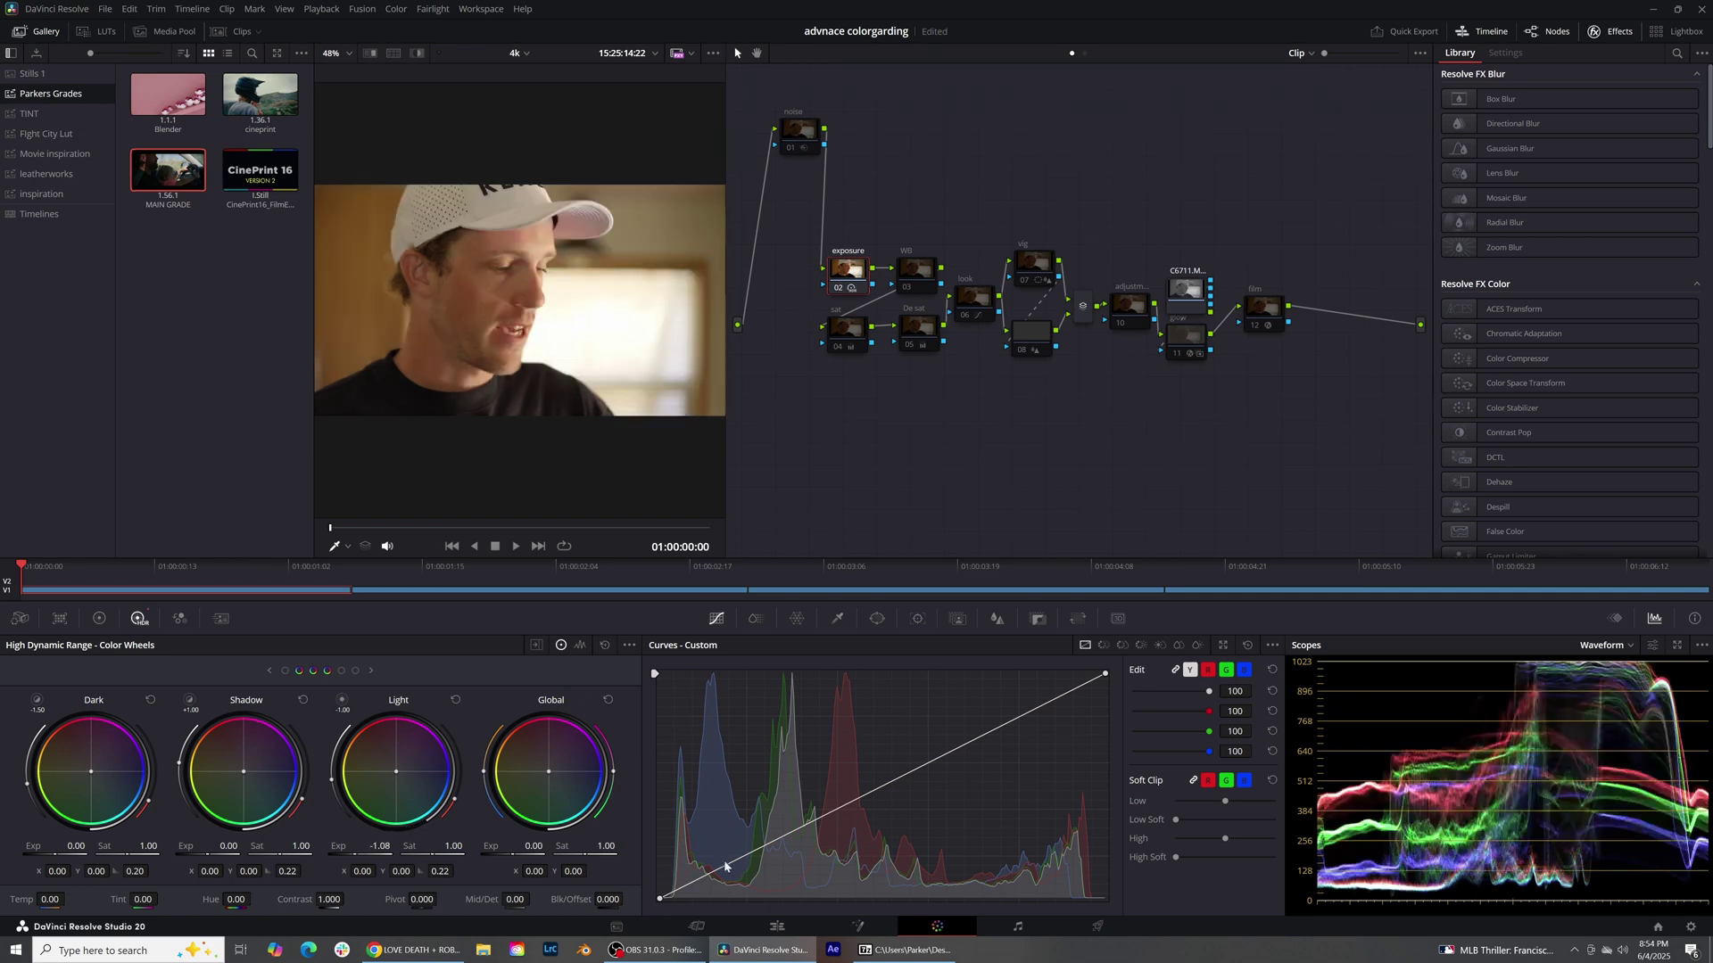
pyautogui.moveTo(497, 847); pyautogui.dragTo(497, 846)
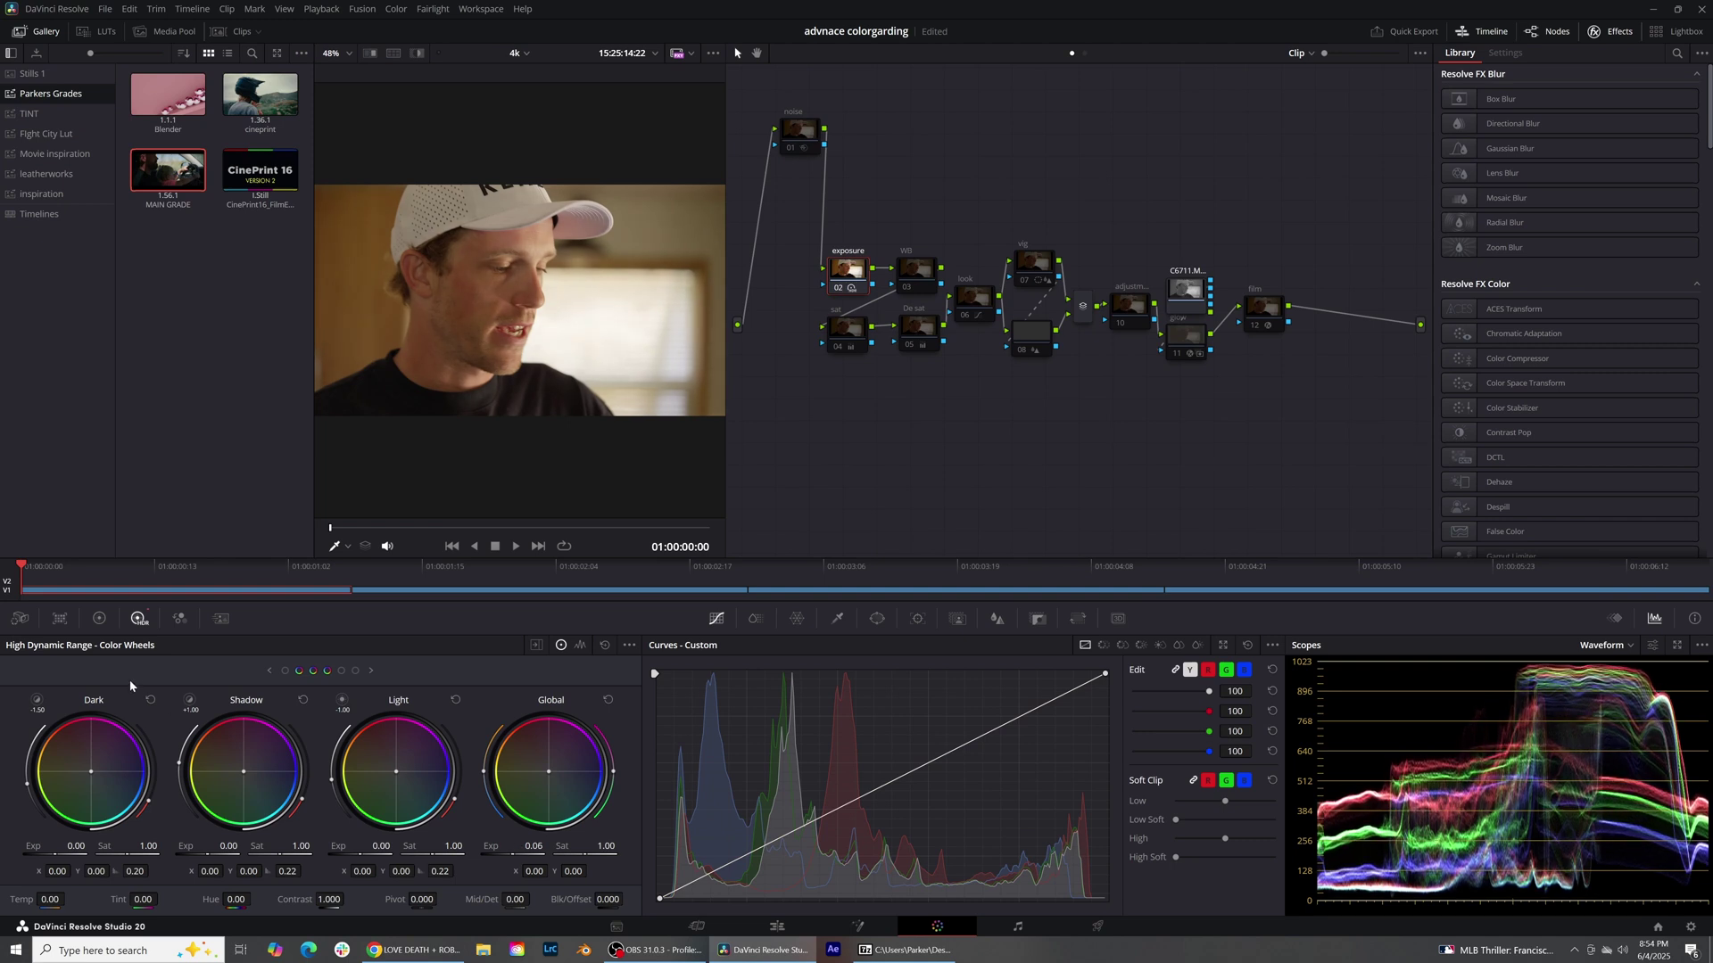
# Step: In the exposure node's primaries, set gamma to 0.02, lift to -0.01 and contrast to 1.084
pyautogui.click(99, 622)
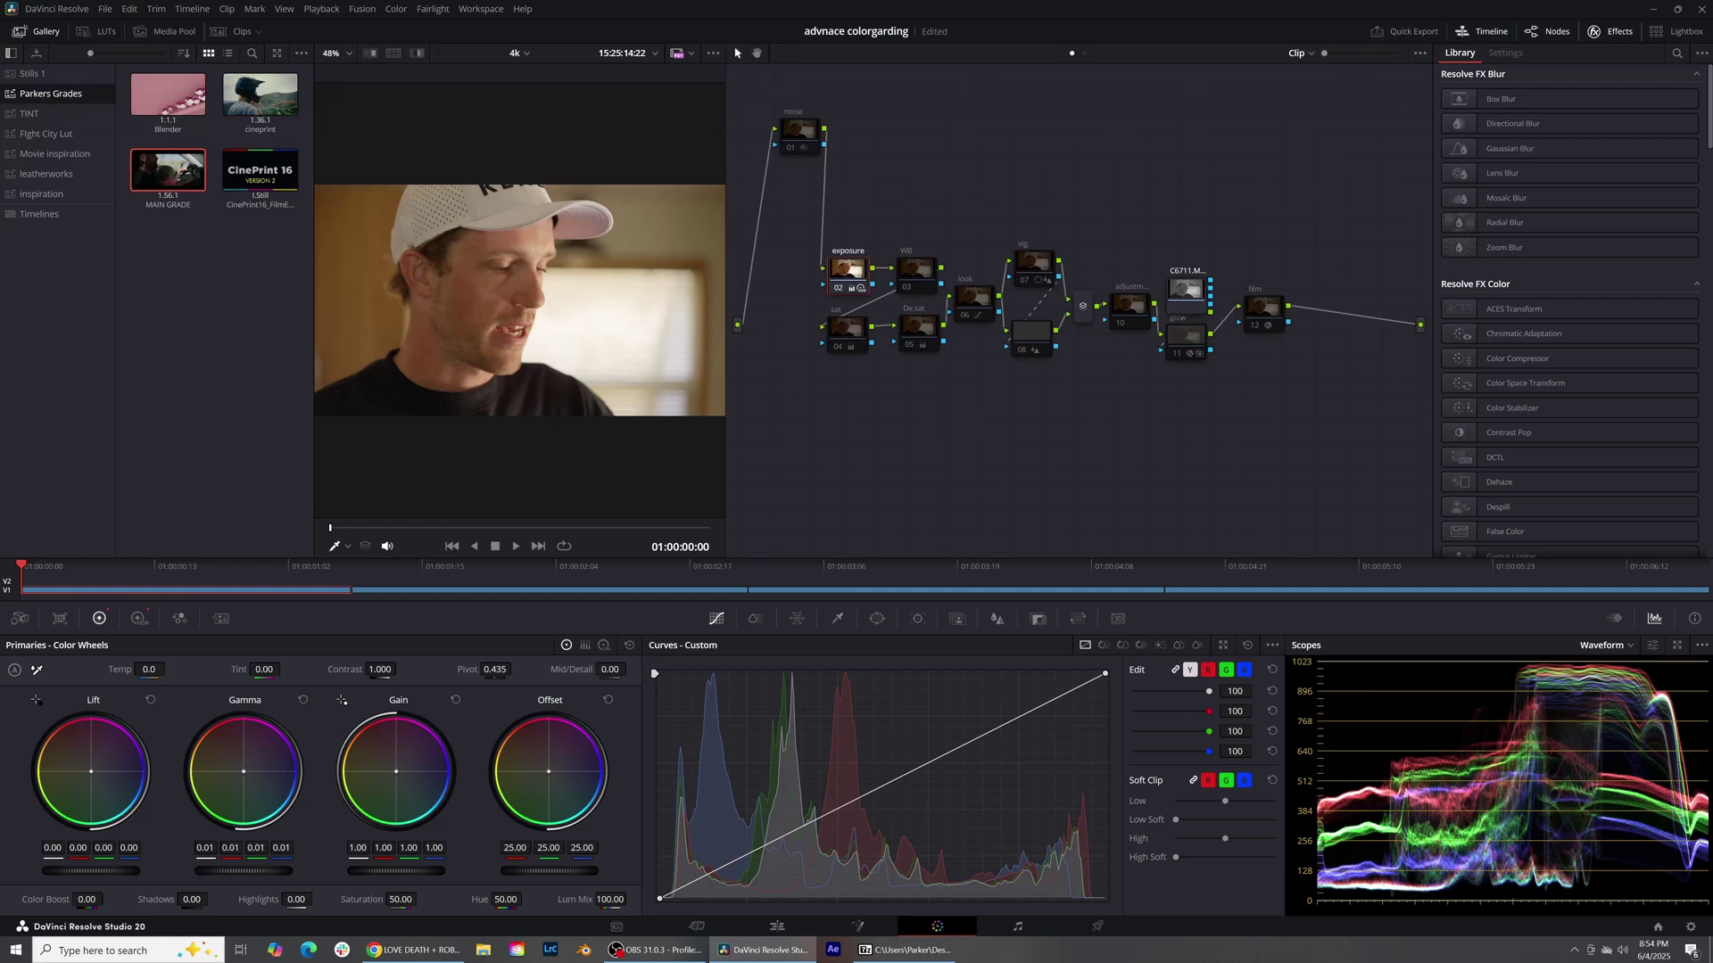
pyautogui.moveTo(235, 872); pyautogui.dragTo(241, 874)
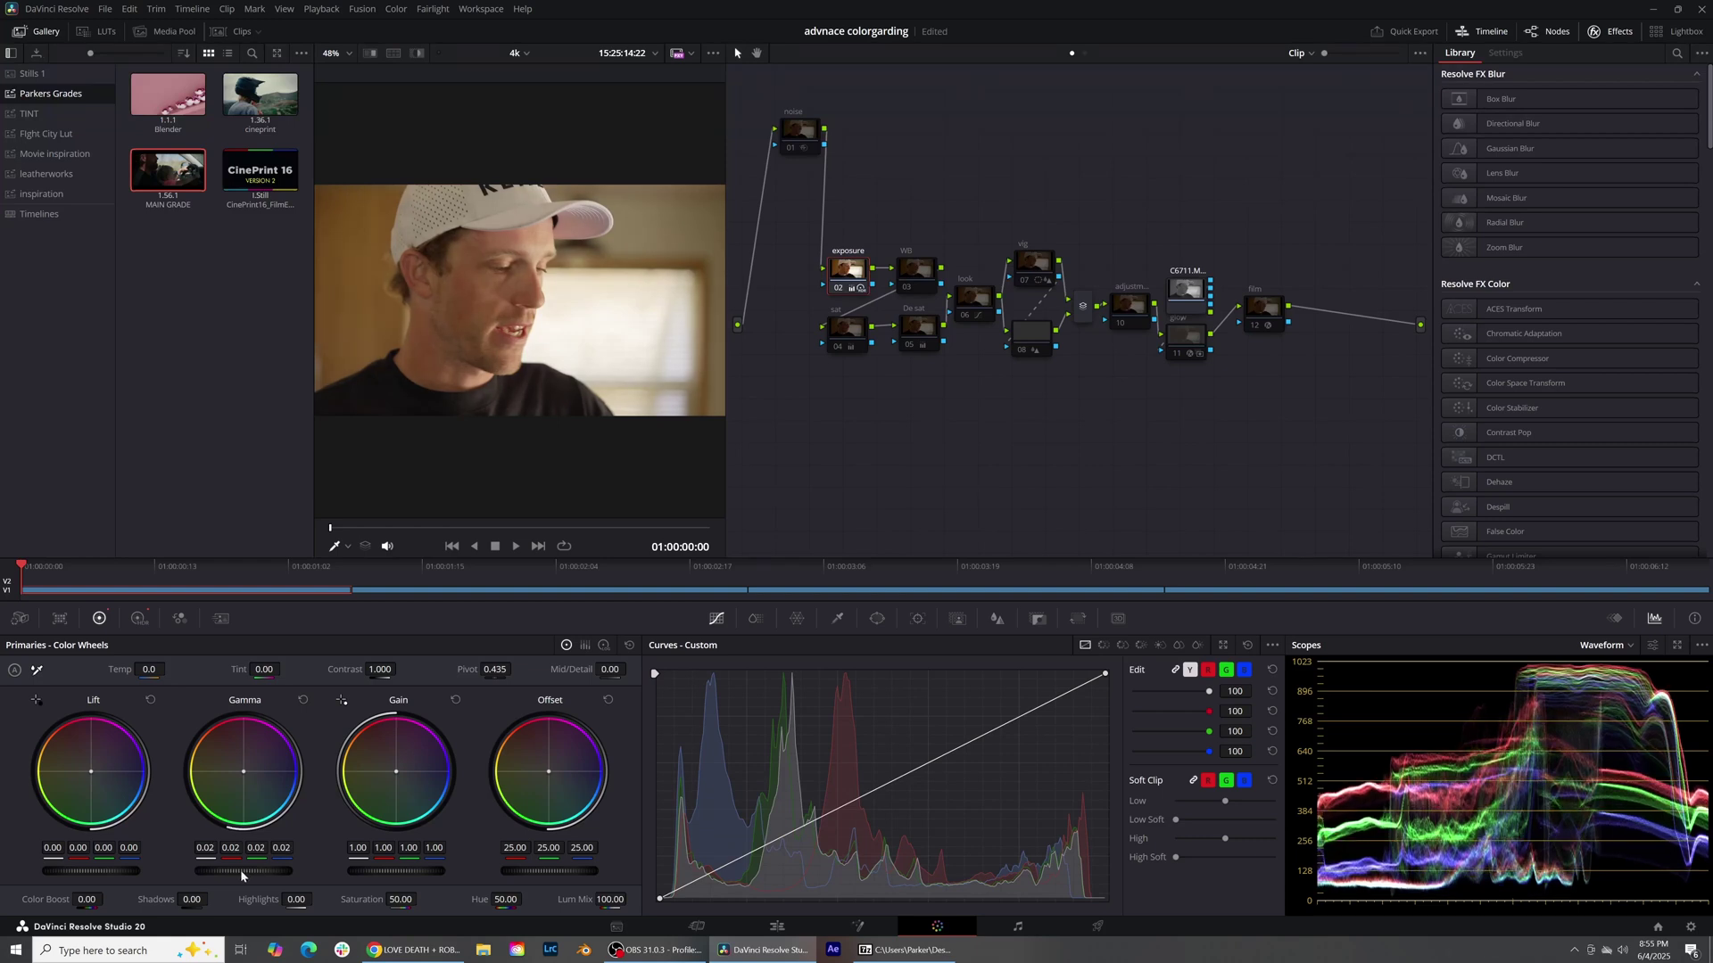
pyautogui.moveTo(137, 872); pyautogui.dragTo(133, 874)
pyautogui.moveTo(384, 670); pyautogui.dragTo(399, 669)
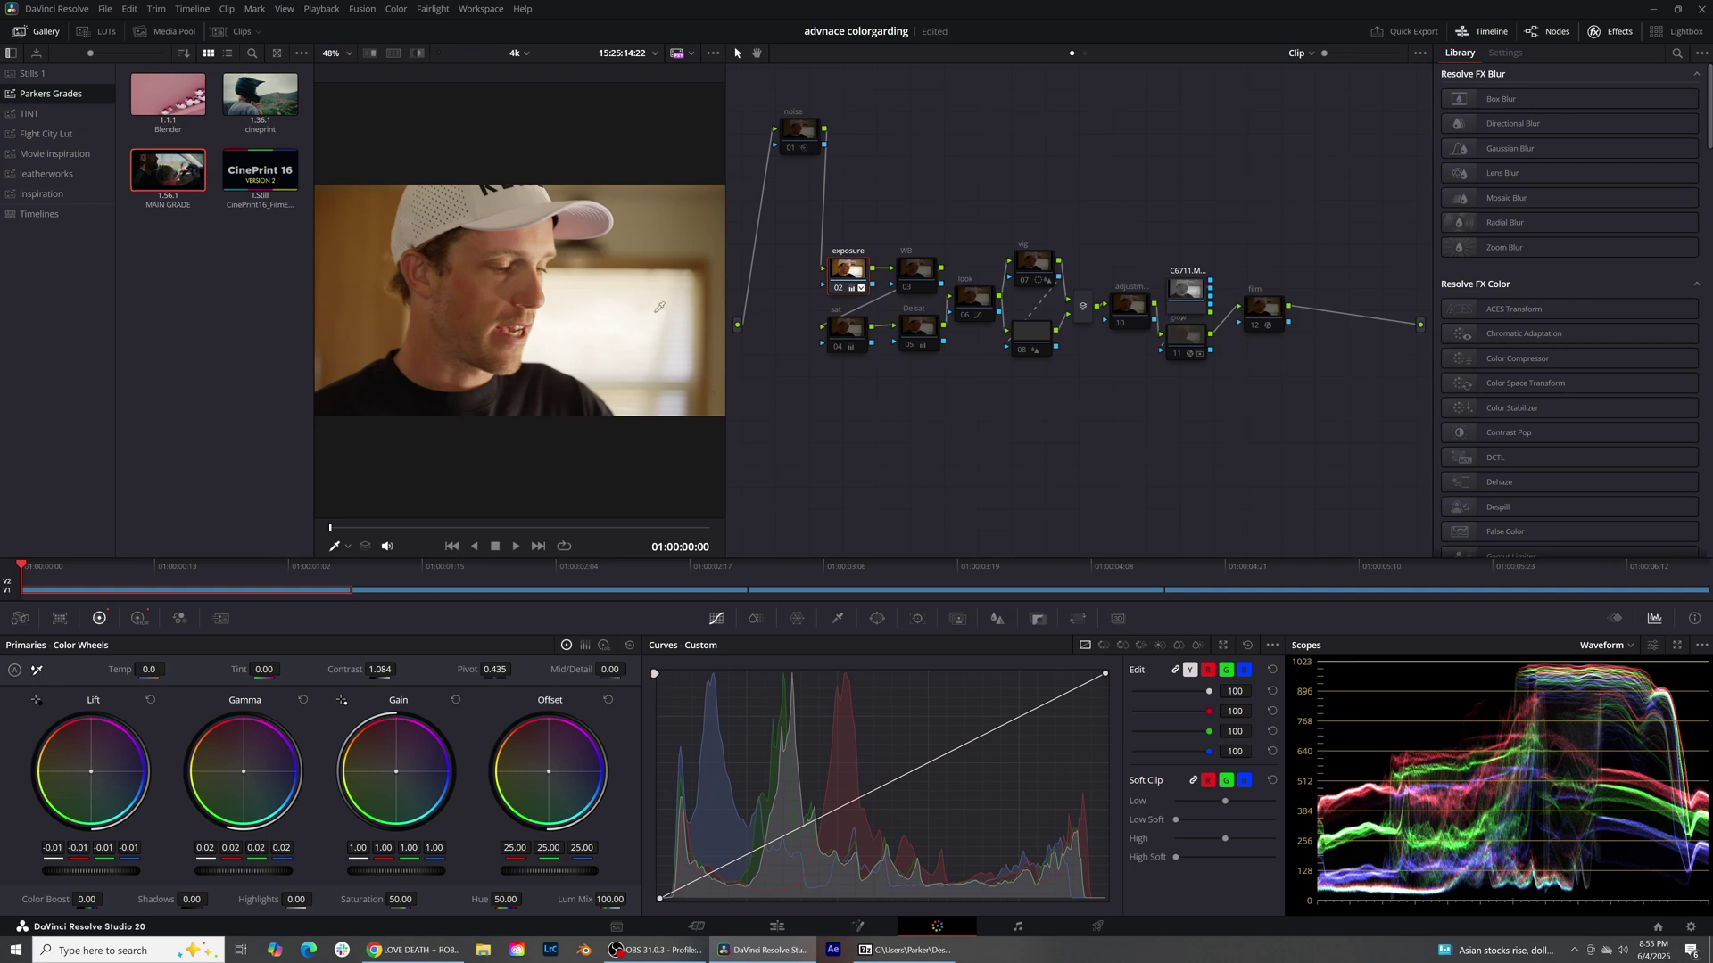
# Step: Set the WB node's gamma to Use timeline, try pushing its gain toward blue, and undo the gain shift
pyautogui.click(914, 277)
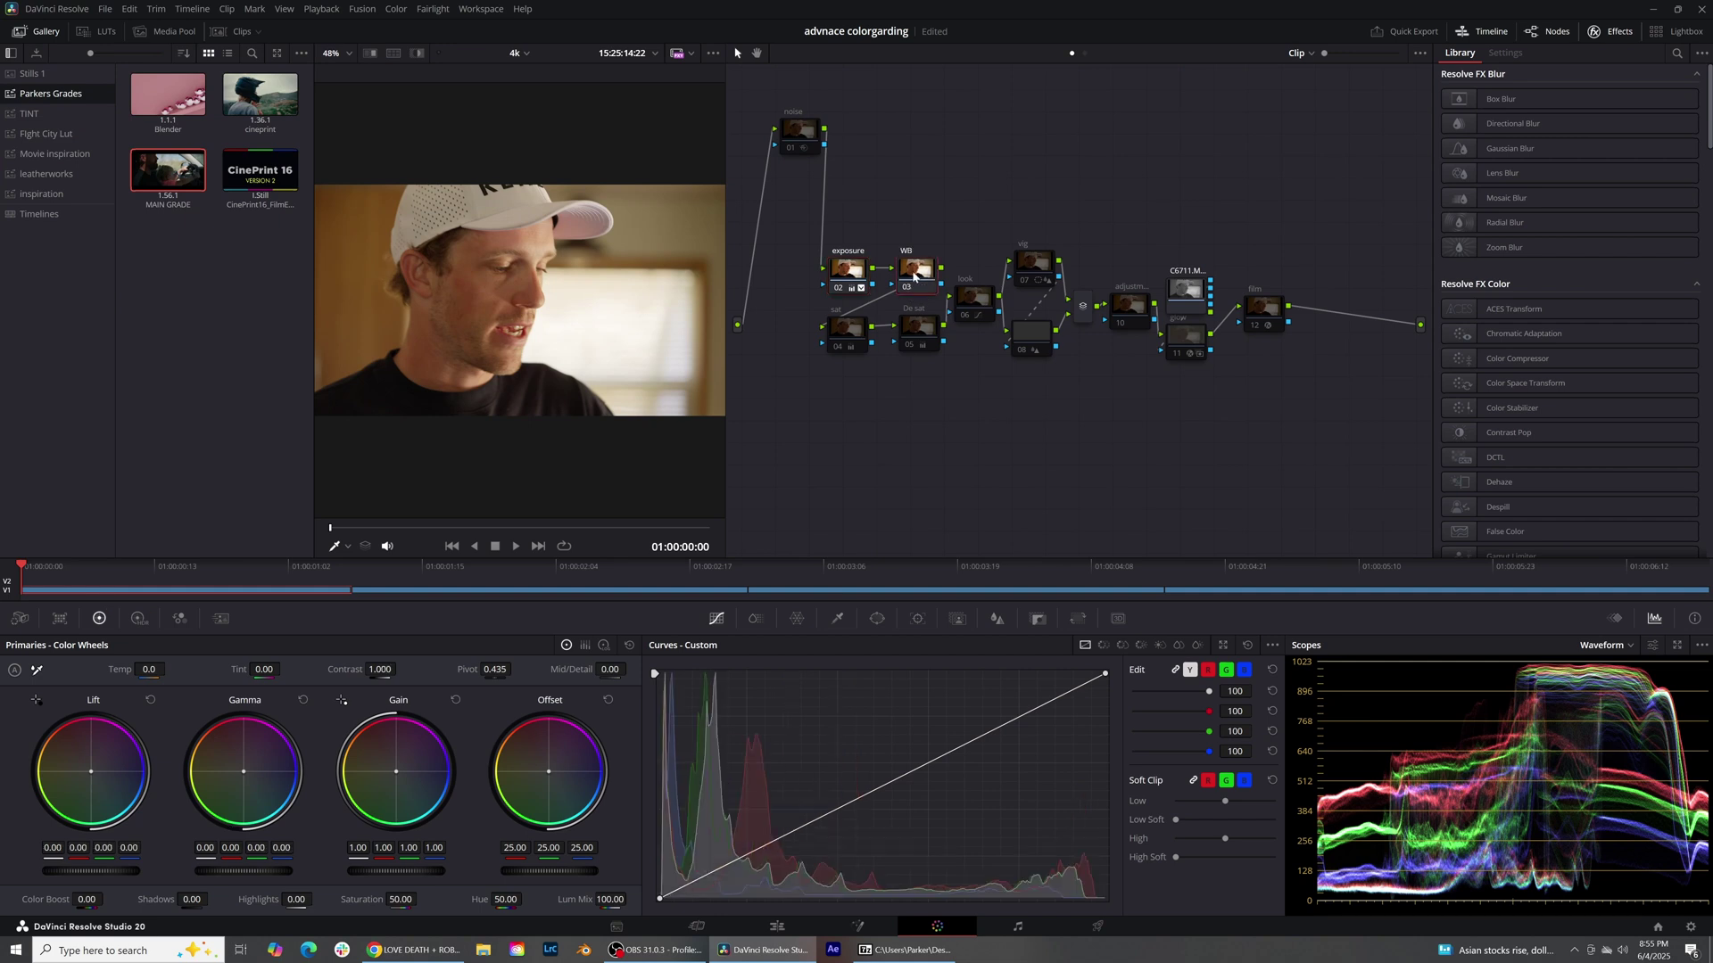
pyautogui.rightClick(904, 274)
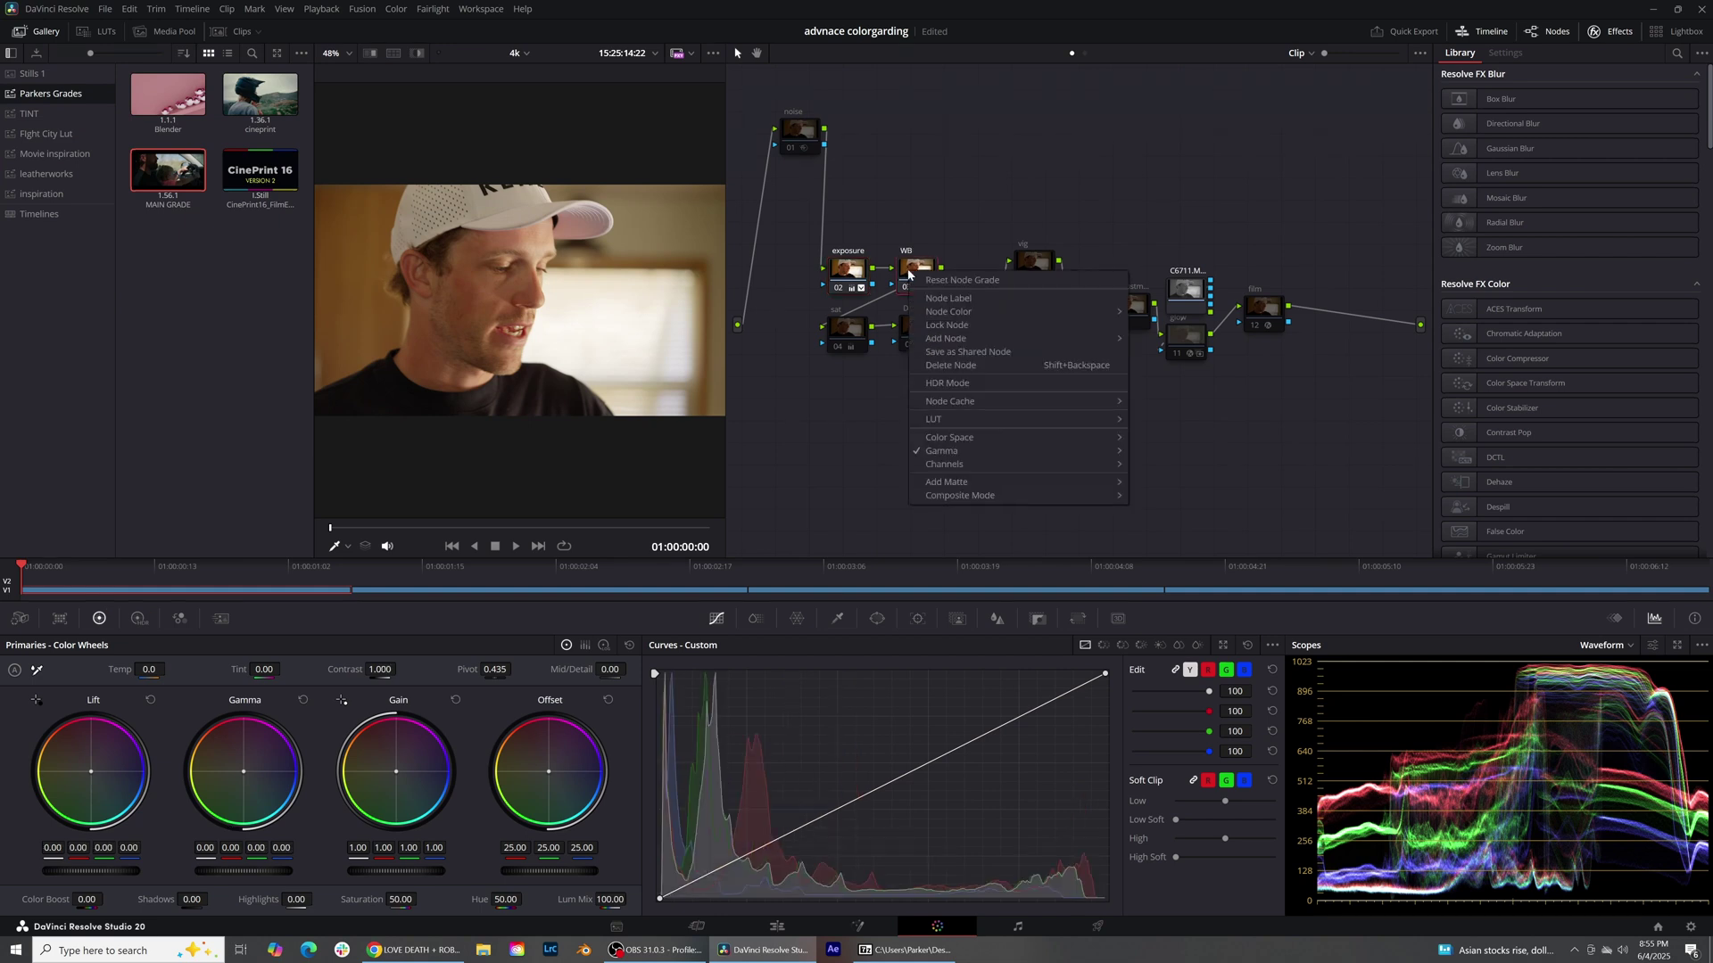
pyautogui.moveTo(972, 451)
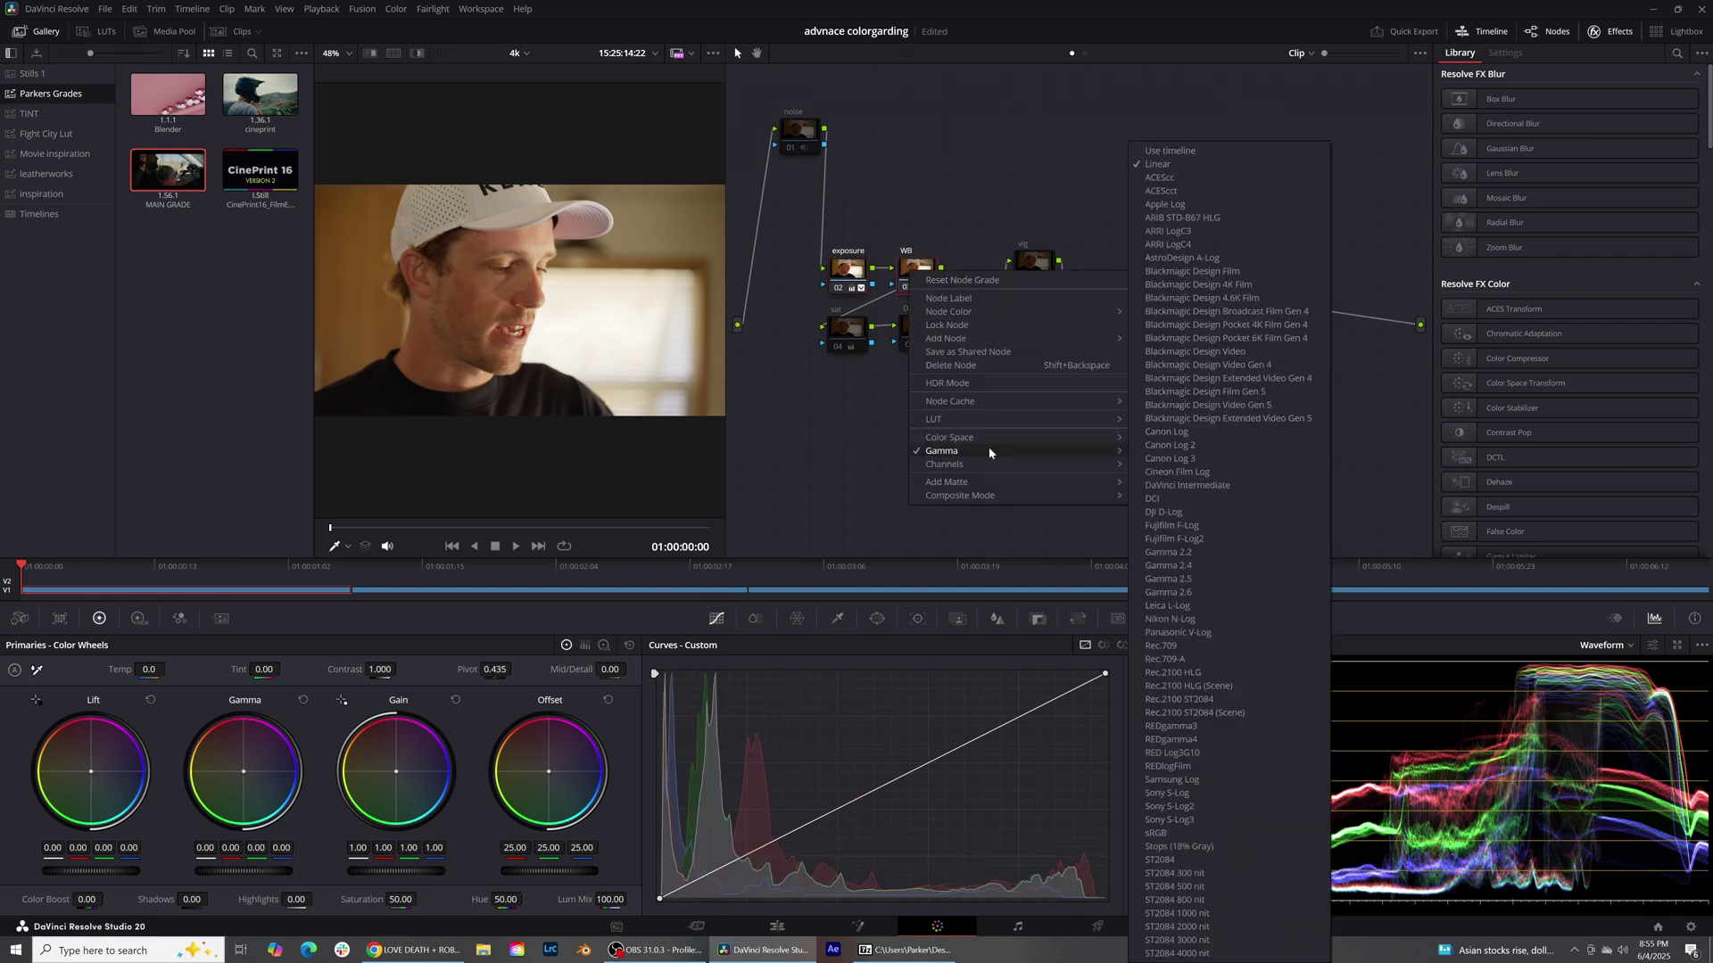
pyautogui.click(1167, 151)
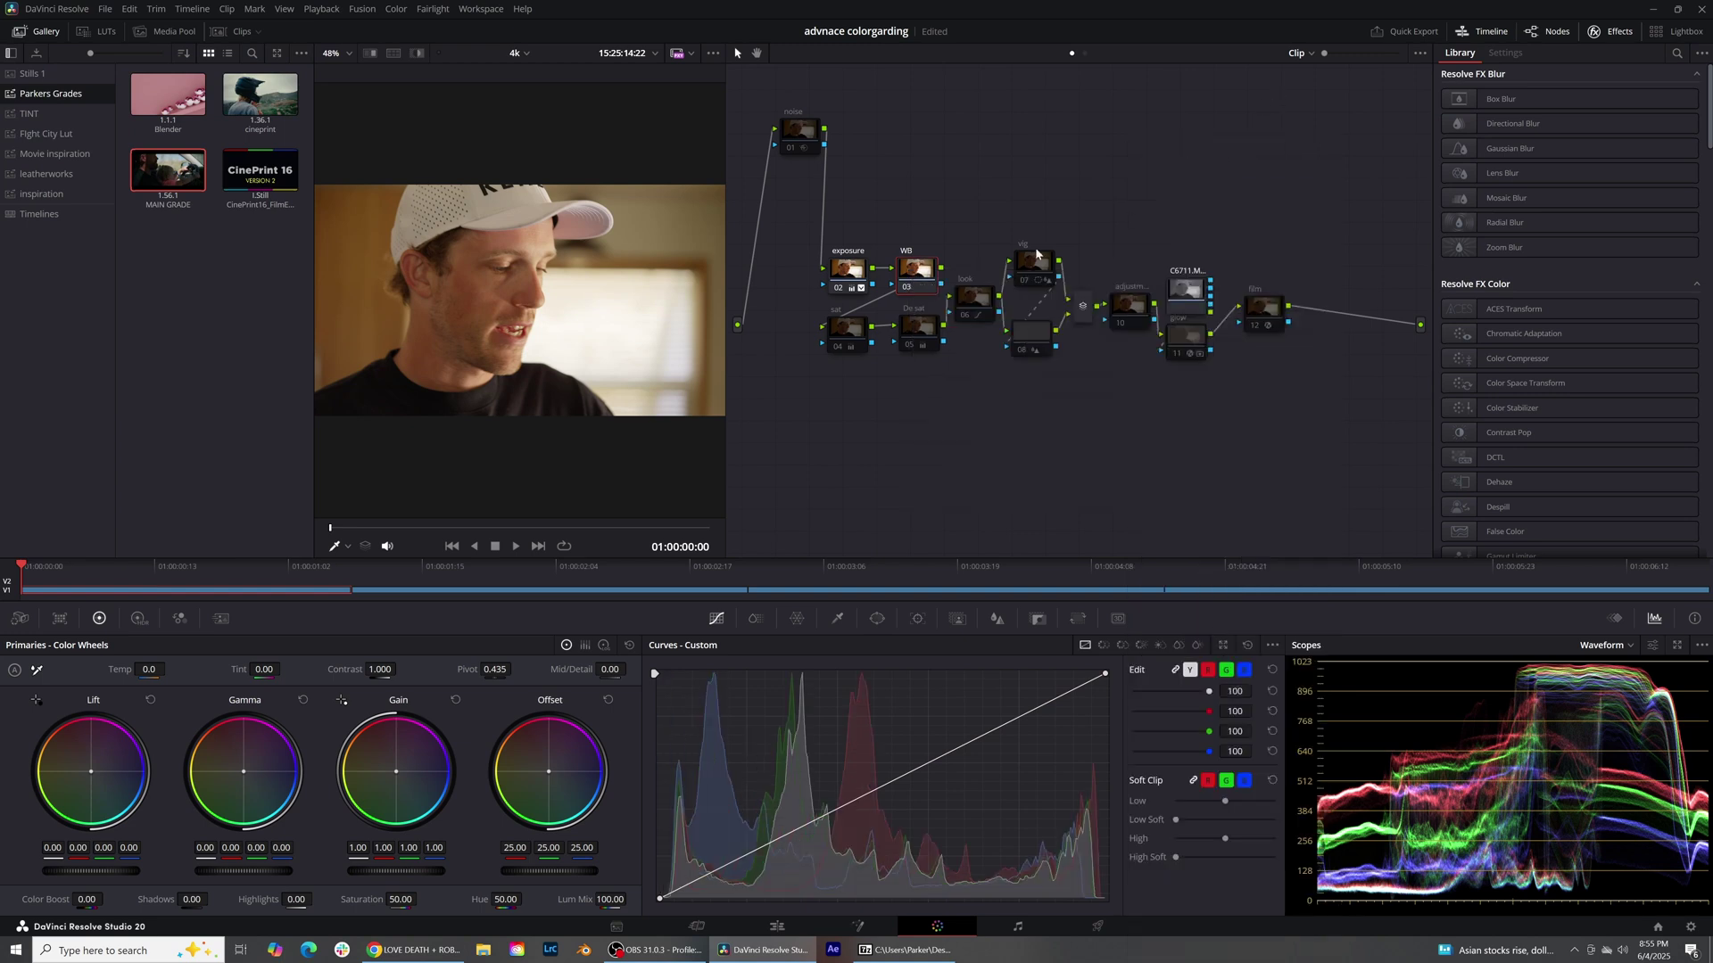
pyautogui.moveTo(395, 772); pyautogui.dragTo(398, 773)
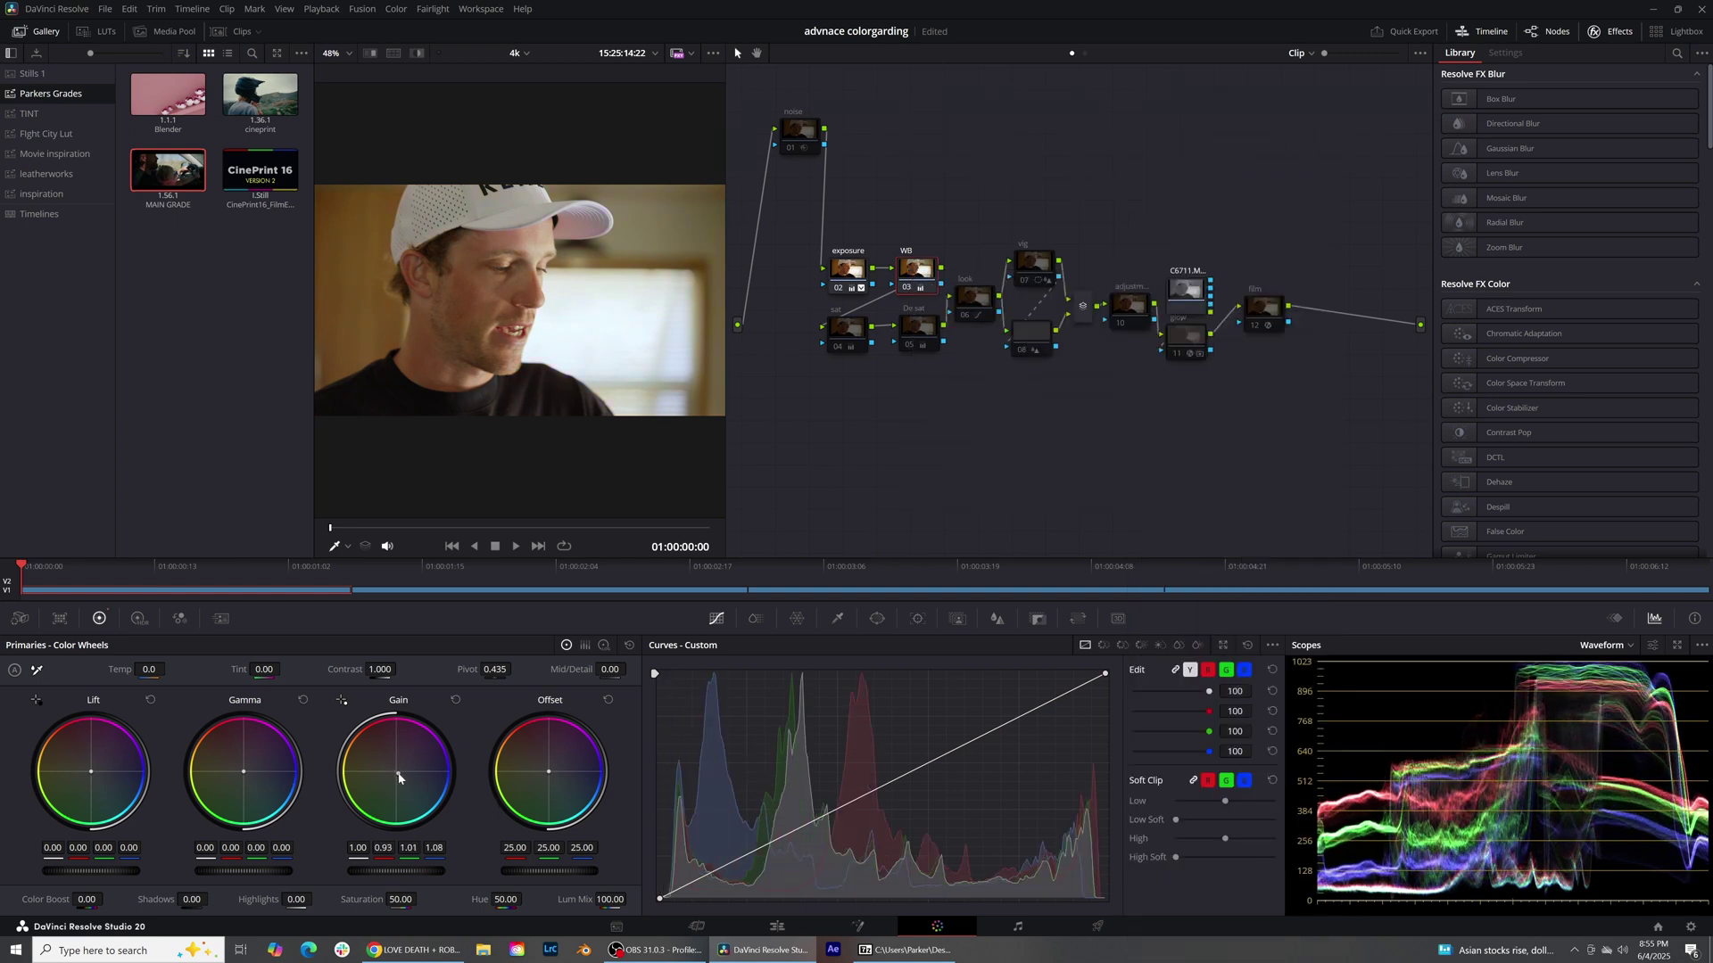
pyautogui.hotkey('ctrl', 'z')
# Step: Set the WB node's gamma to Linear, try a stronger gain shift toward blue, and undo that shift
pyautogui.rightClick(913, 278)
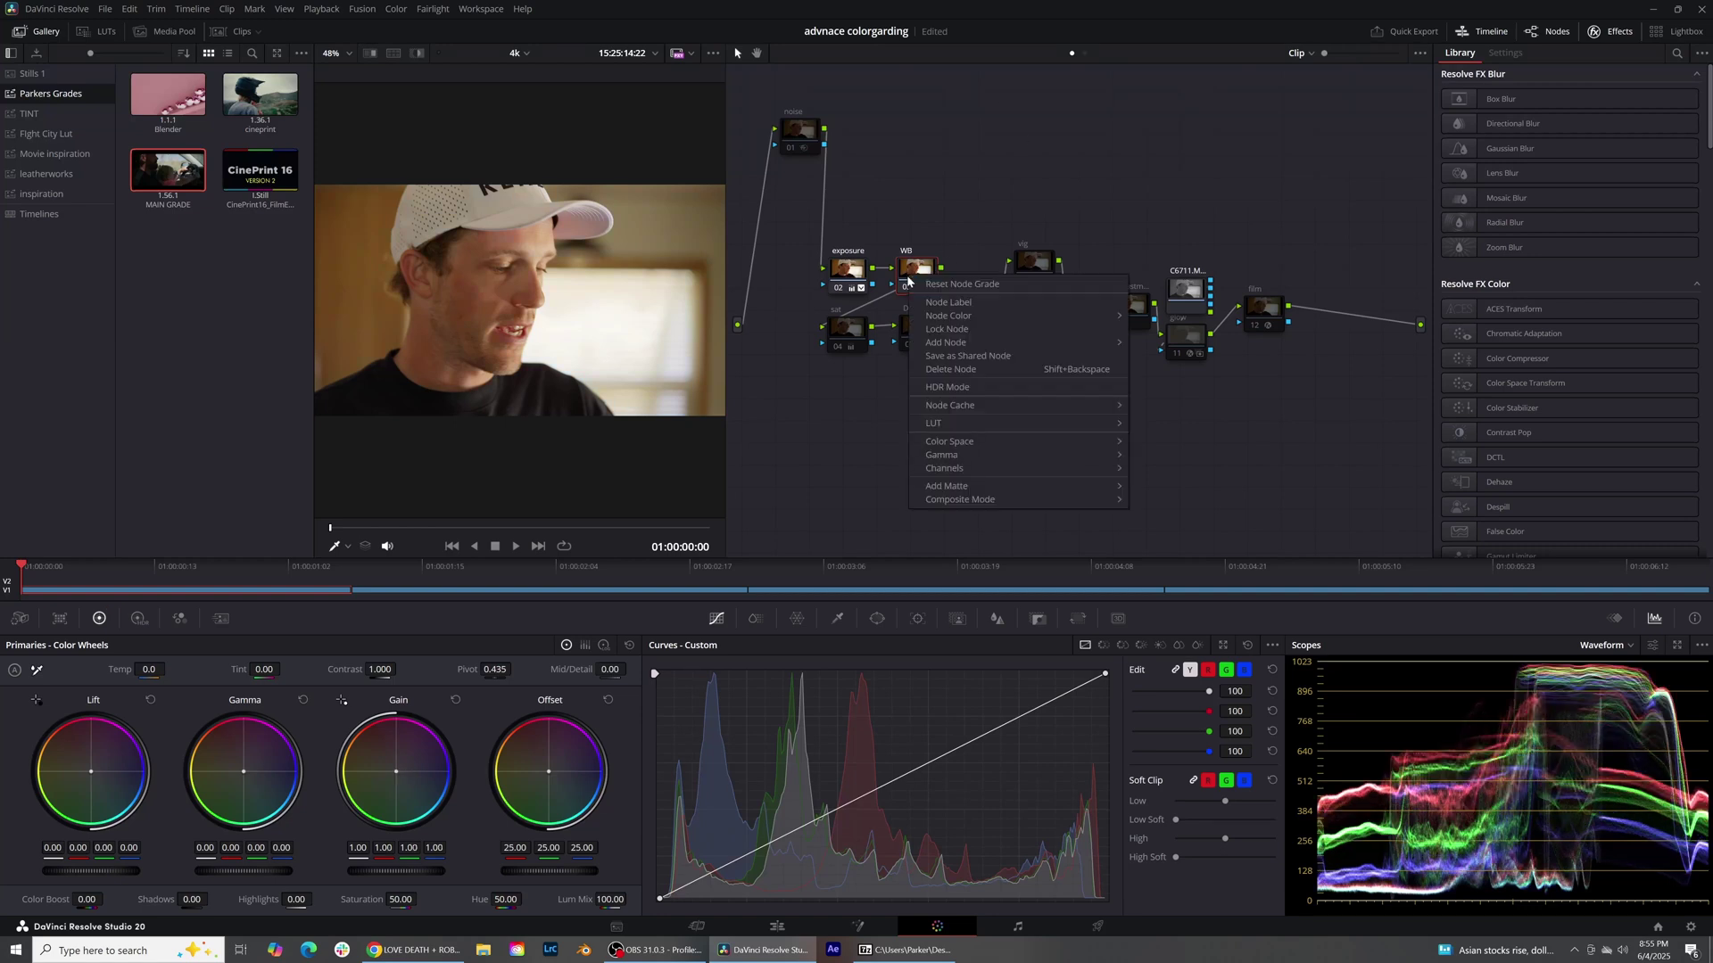
pyautogui.click(1174, 166)
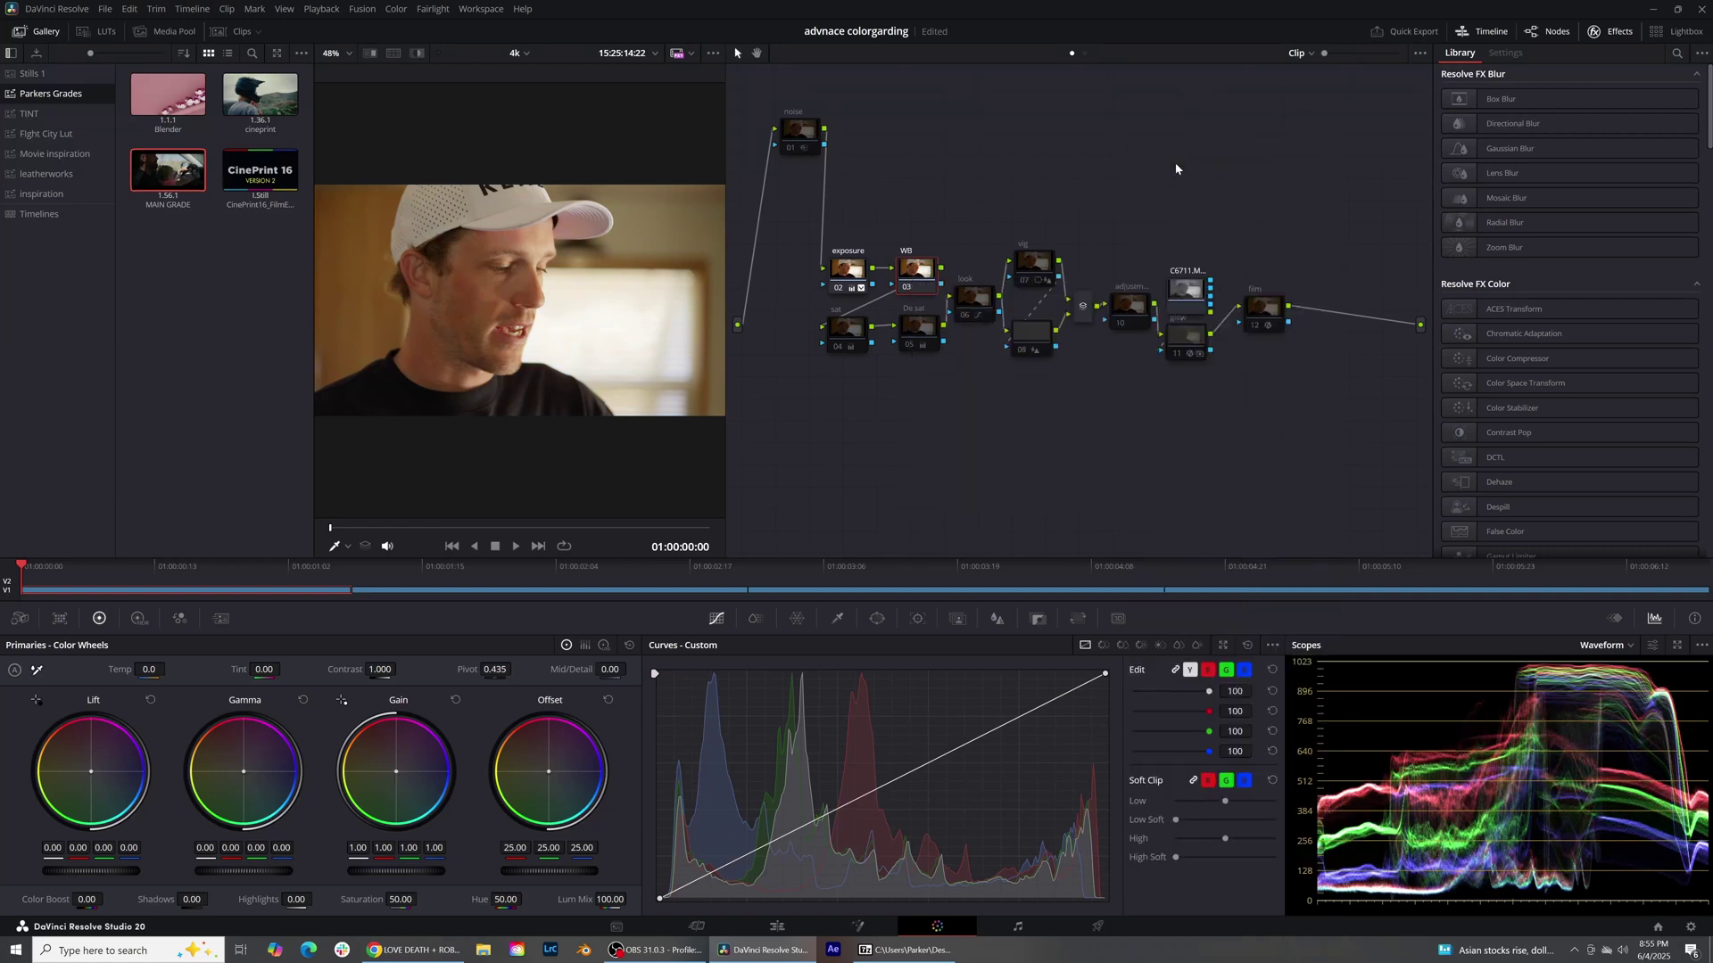
pyautogui.moveTo(393, 769); pyautogui.dragTo(389, 755)
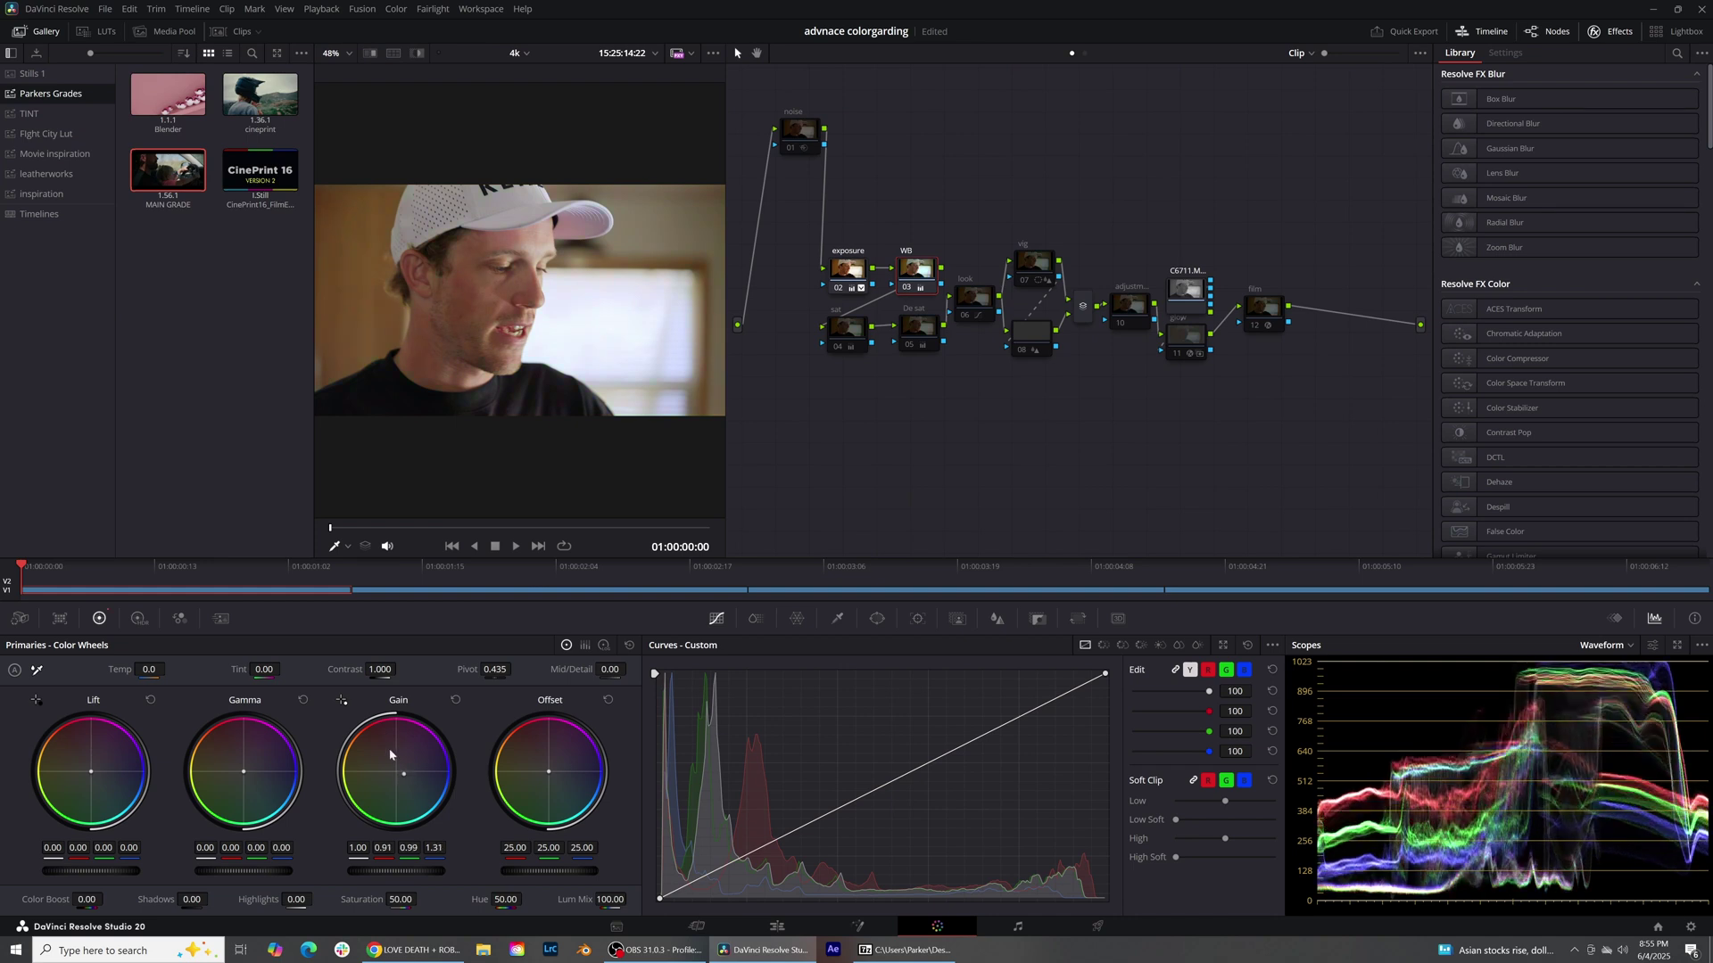
pyautogui.hotkey('ctrl', 'z')
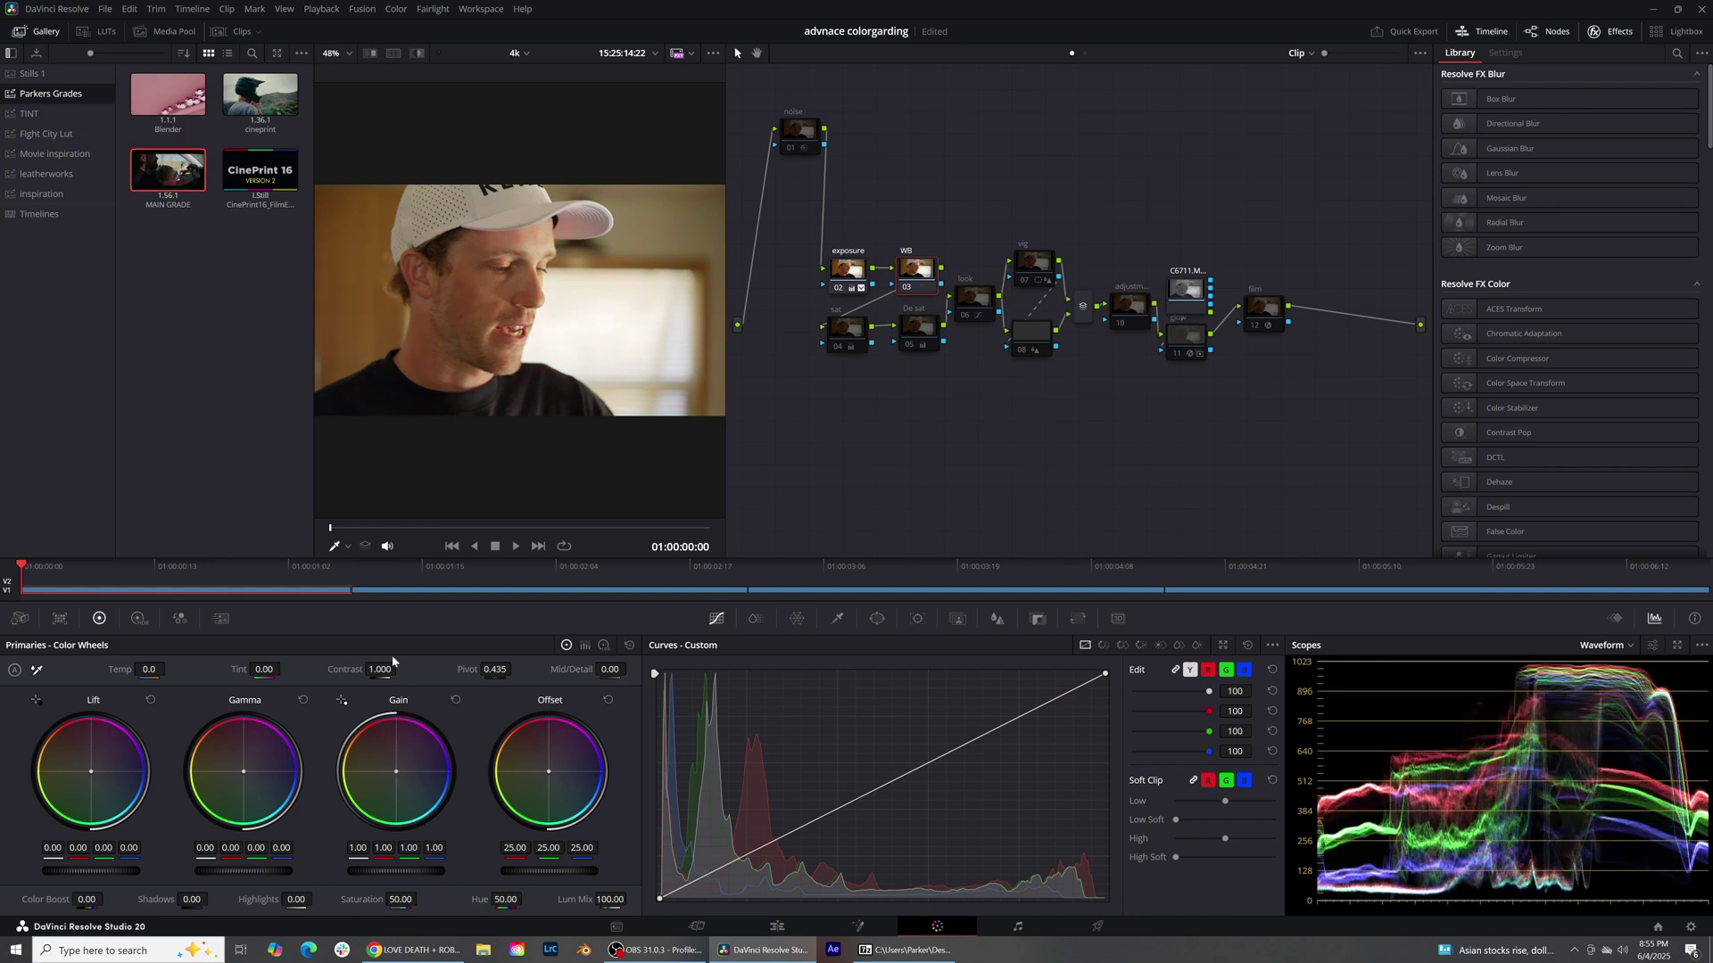
# Step: Nudge the WB node slightly in the node graph and switch the scopes from waveform to Vectorscope
pyautogui.moveTo(914, 274); pyautogui.dragTo(898, 282)
pyautogui.click(1601, 645)
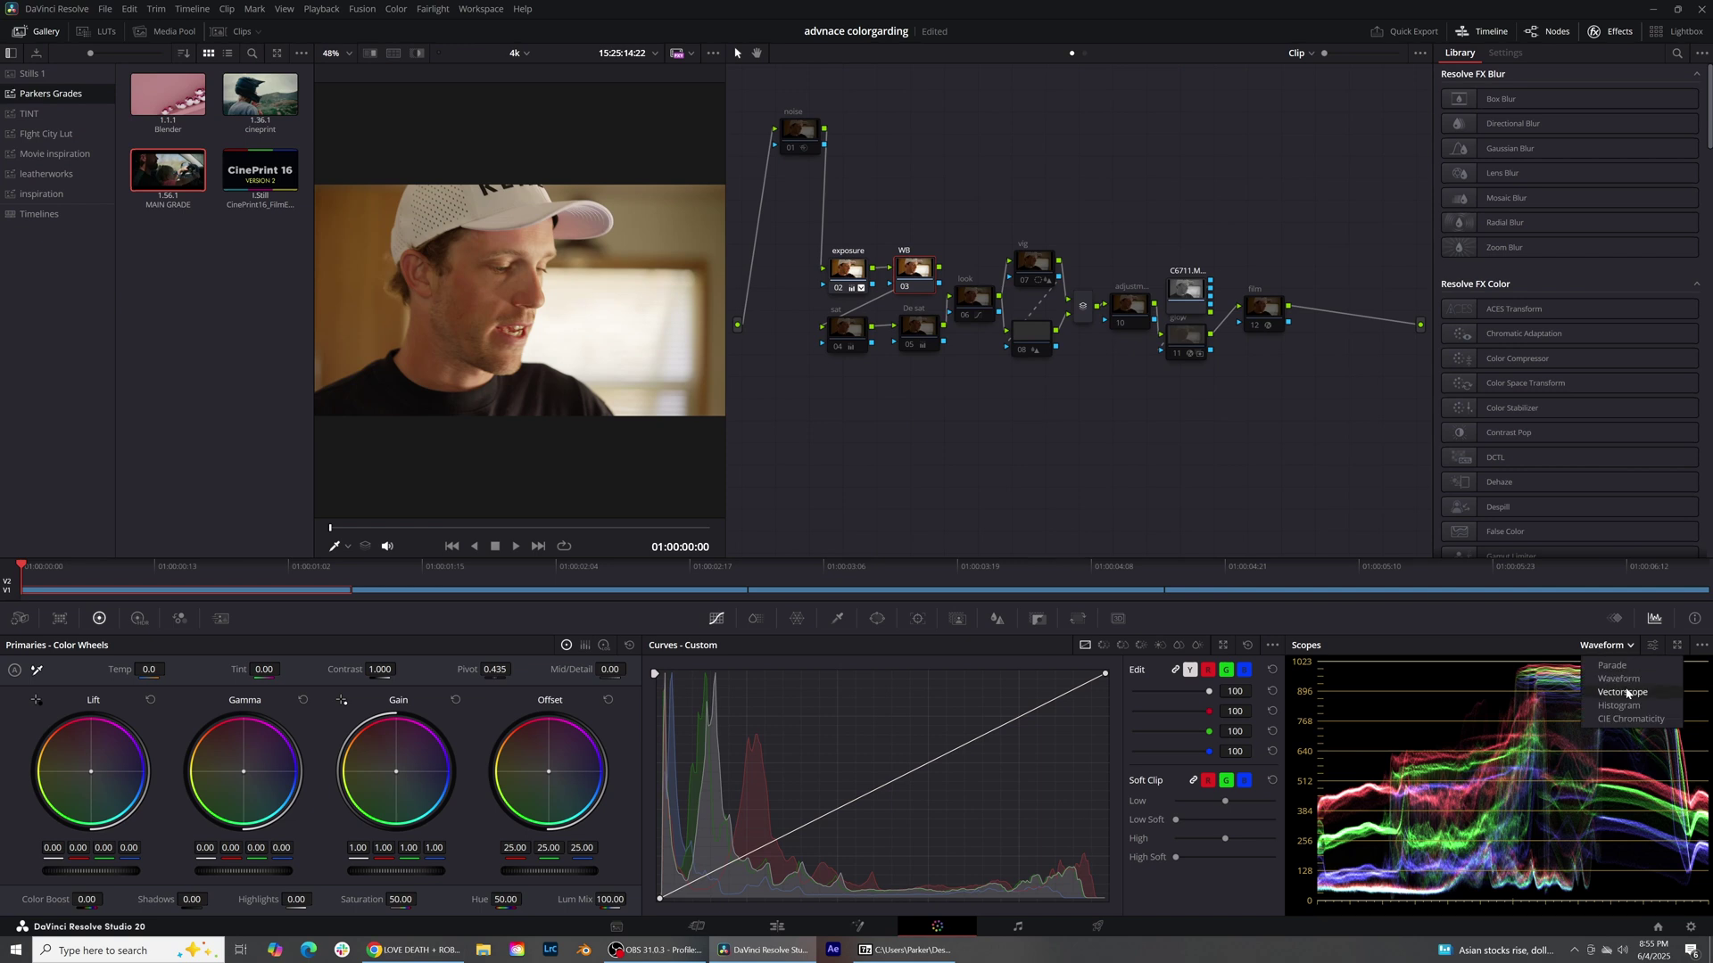
pyautogui.click(1625, 692)
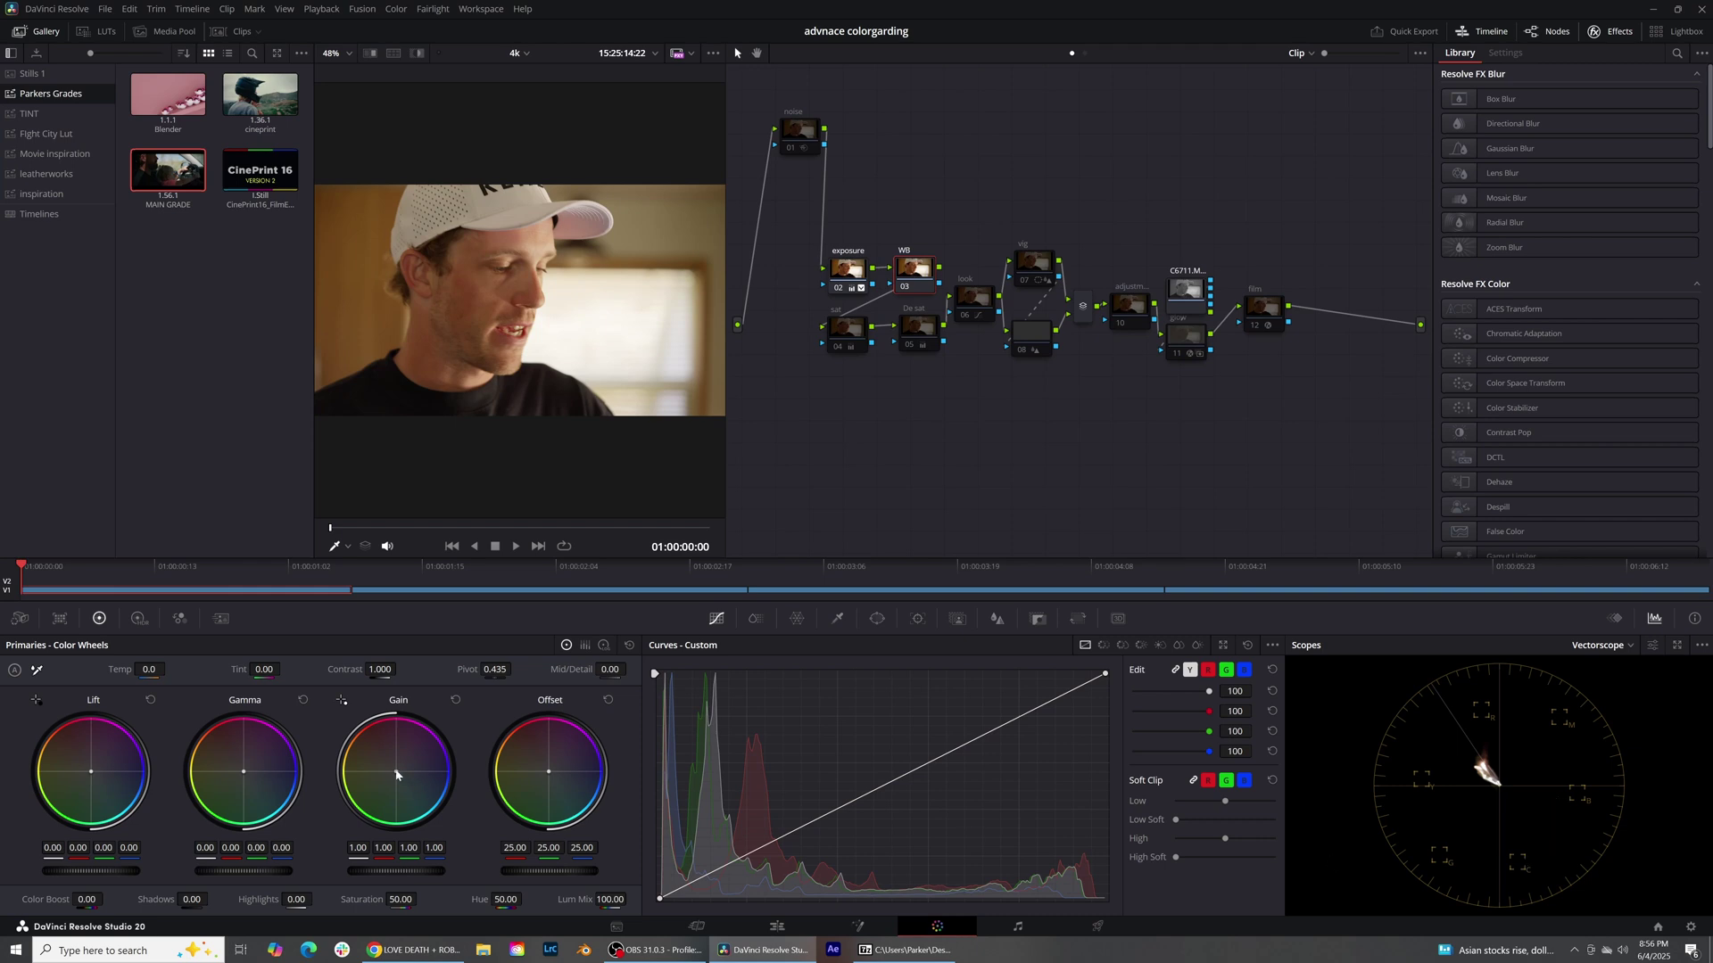
# Step: Cool the WB node's gain to about red 0.87, green 1.01, blue 1.21, and compare the image with the node off and on
pyautogui.moveTo(395, 771); pyautogui.dragTo(402, 775)
pyautogui.click(904, 290)
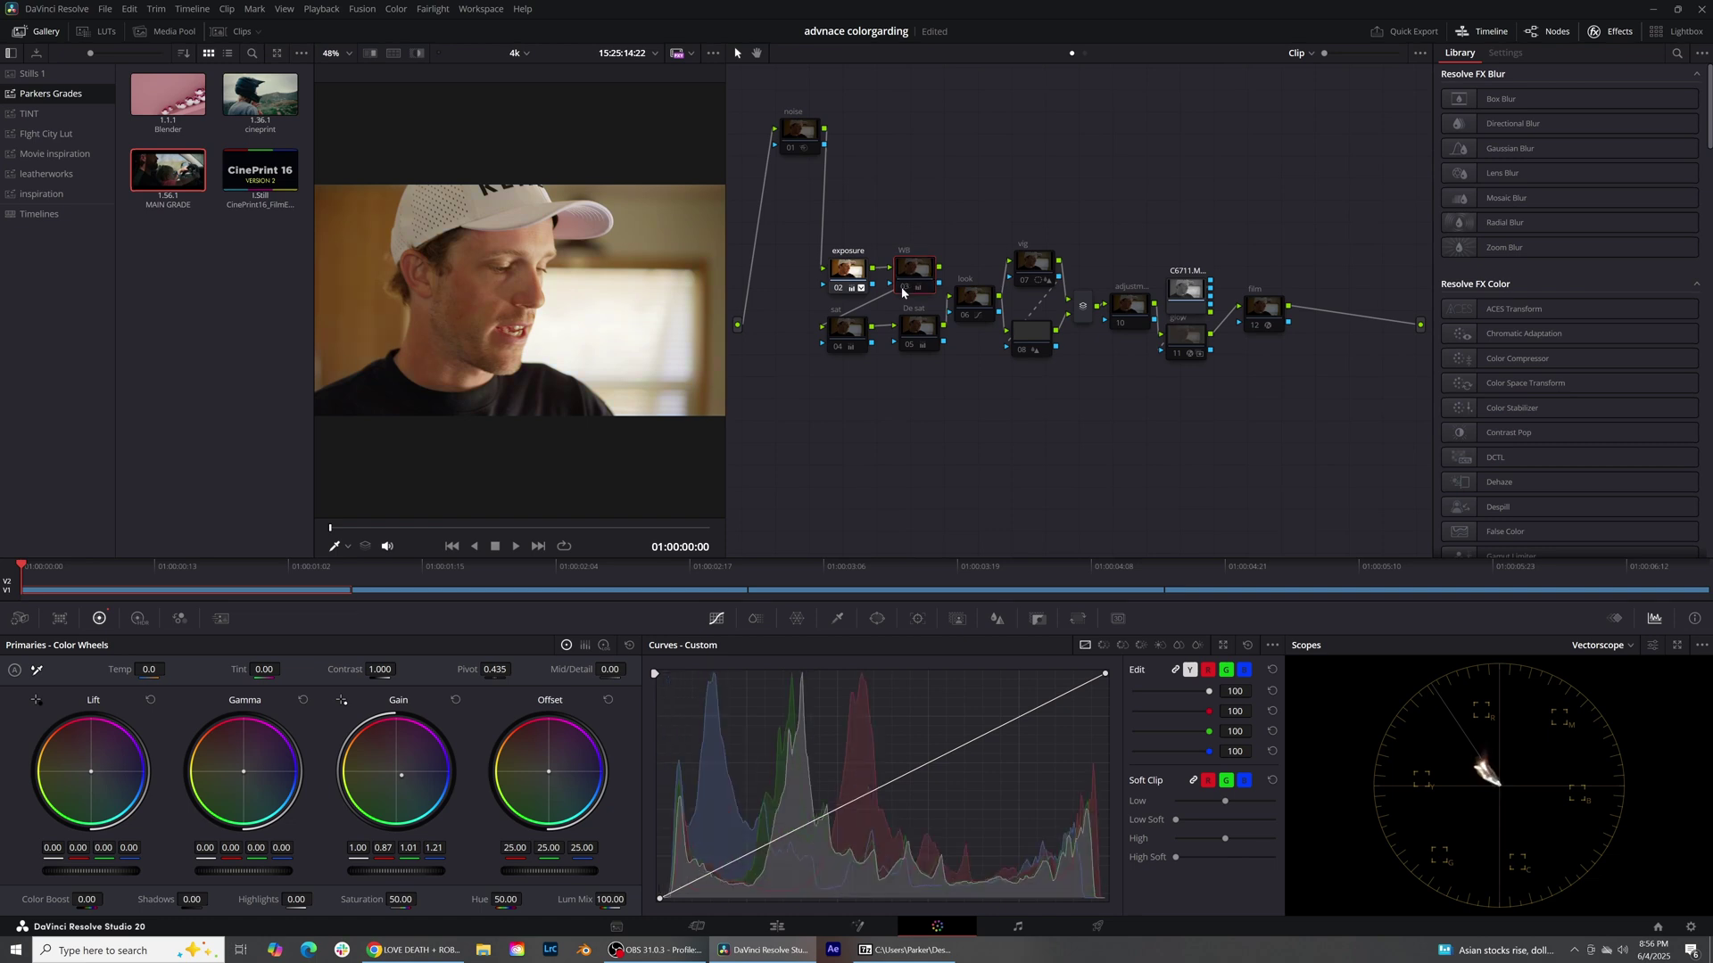
pyautogui.click(903, 291)
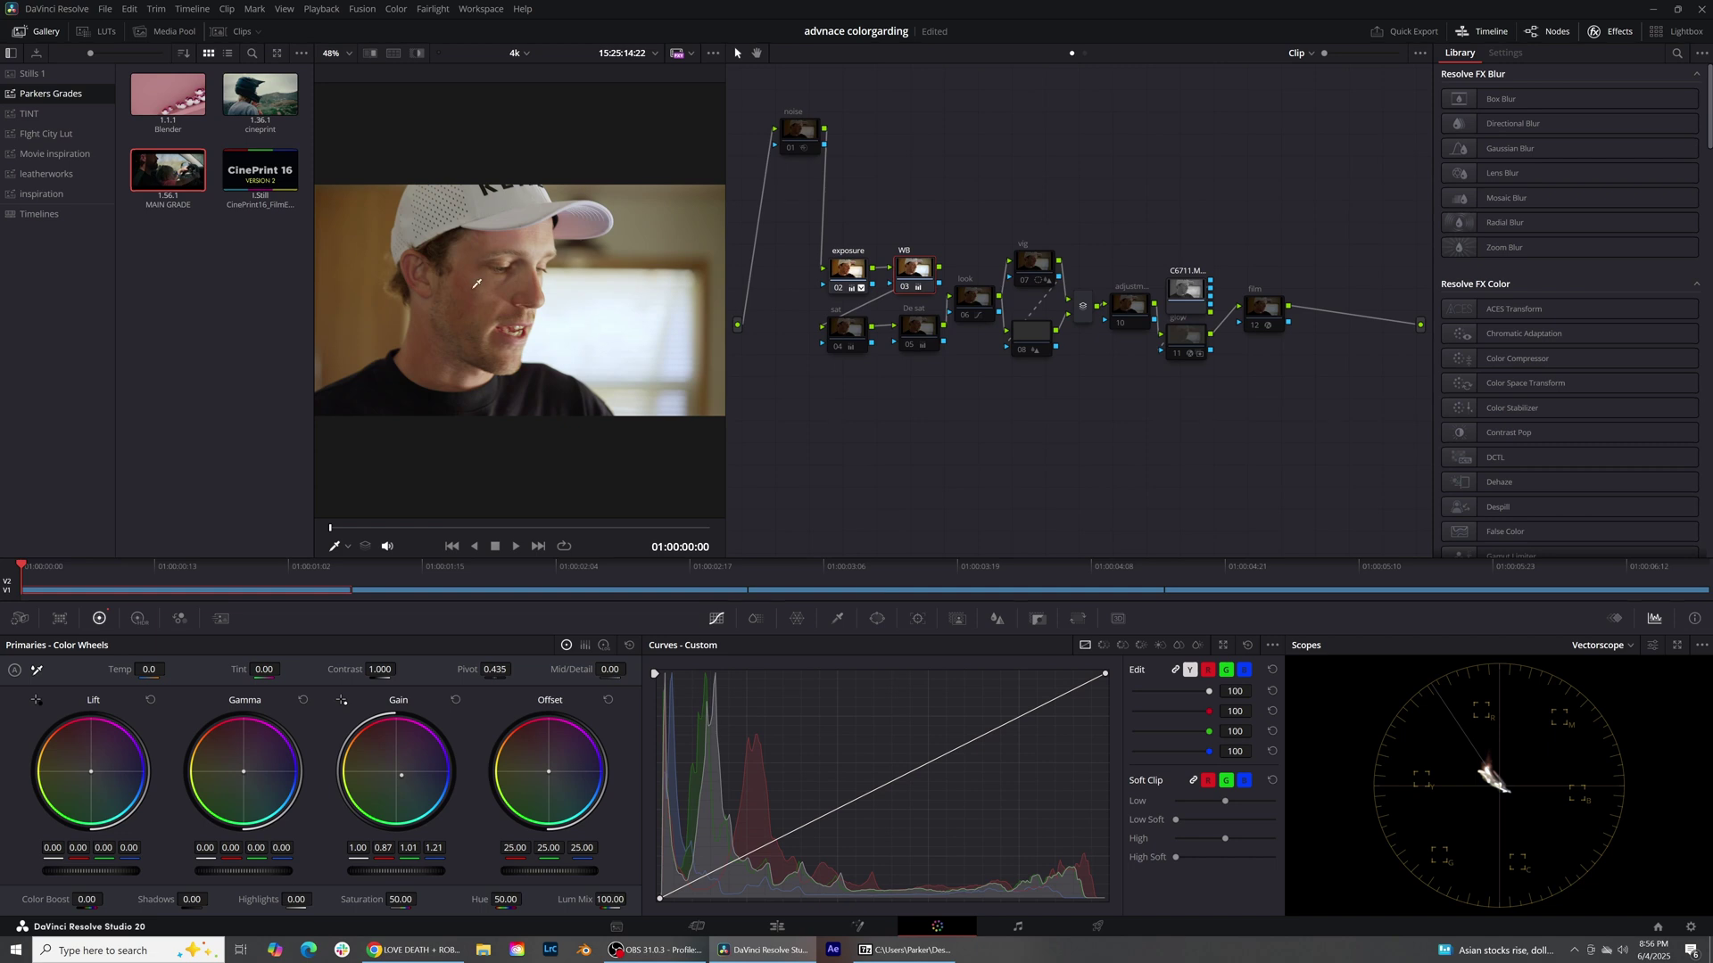
# Step: Compare the image with the WB node off and on, and fine-tune the node's gain color balance slightly
pyautogui.click(903, 286)
pyautogui.click(904, 287)
pyautogui.moveTo(402, 775); pyautogui.dragTo(404, 775)
# Step: Lower the exposure node's master gamma to about 0.00 and recheck the exposure and WB nodes
pyautogui.click(847, 276)
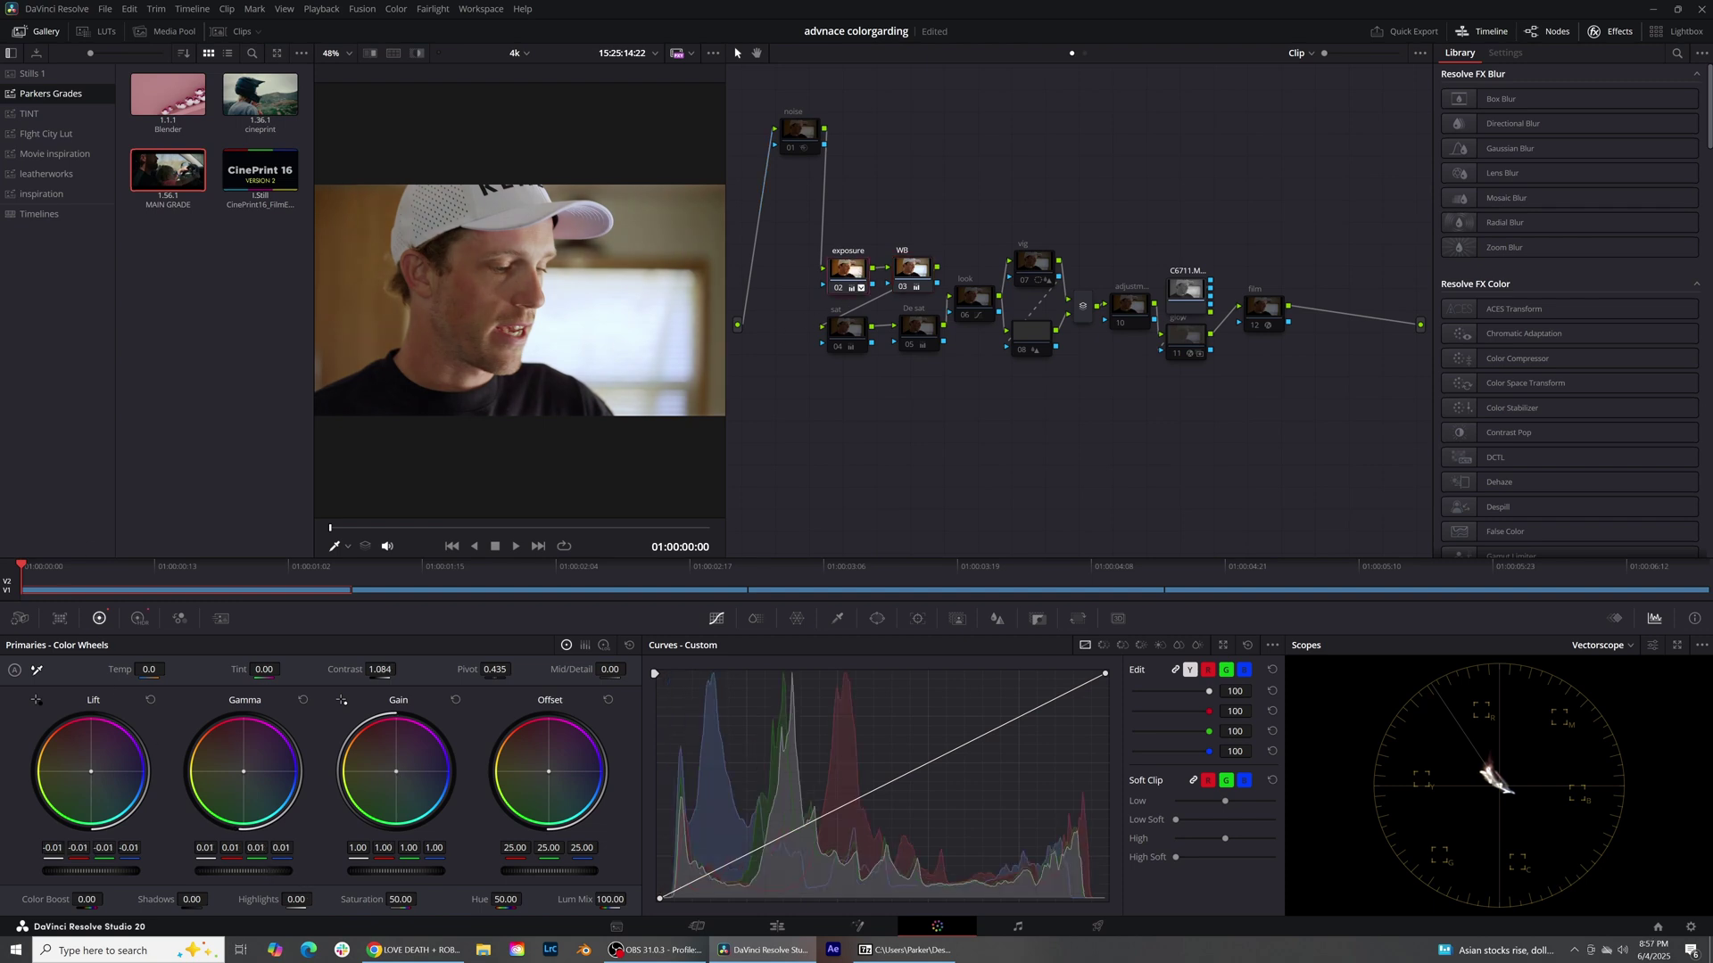
pyautogui.moveTo(243, 871); pyautogui.dragTo(244, 870)
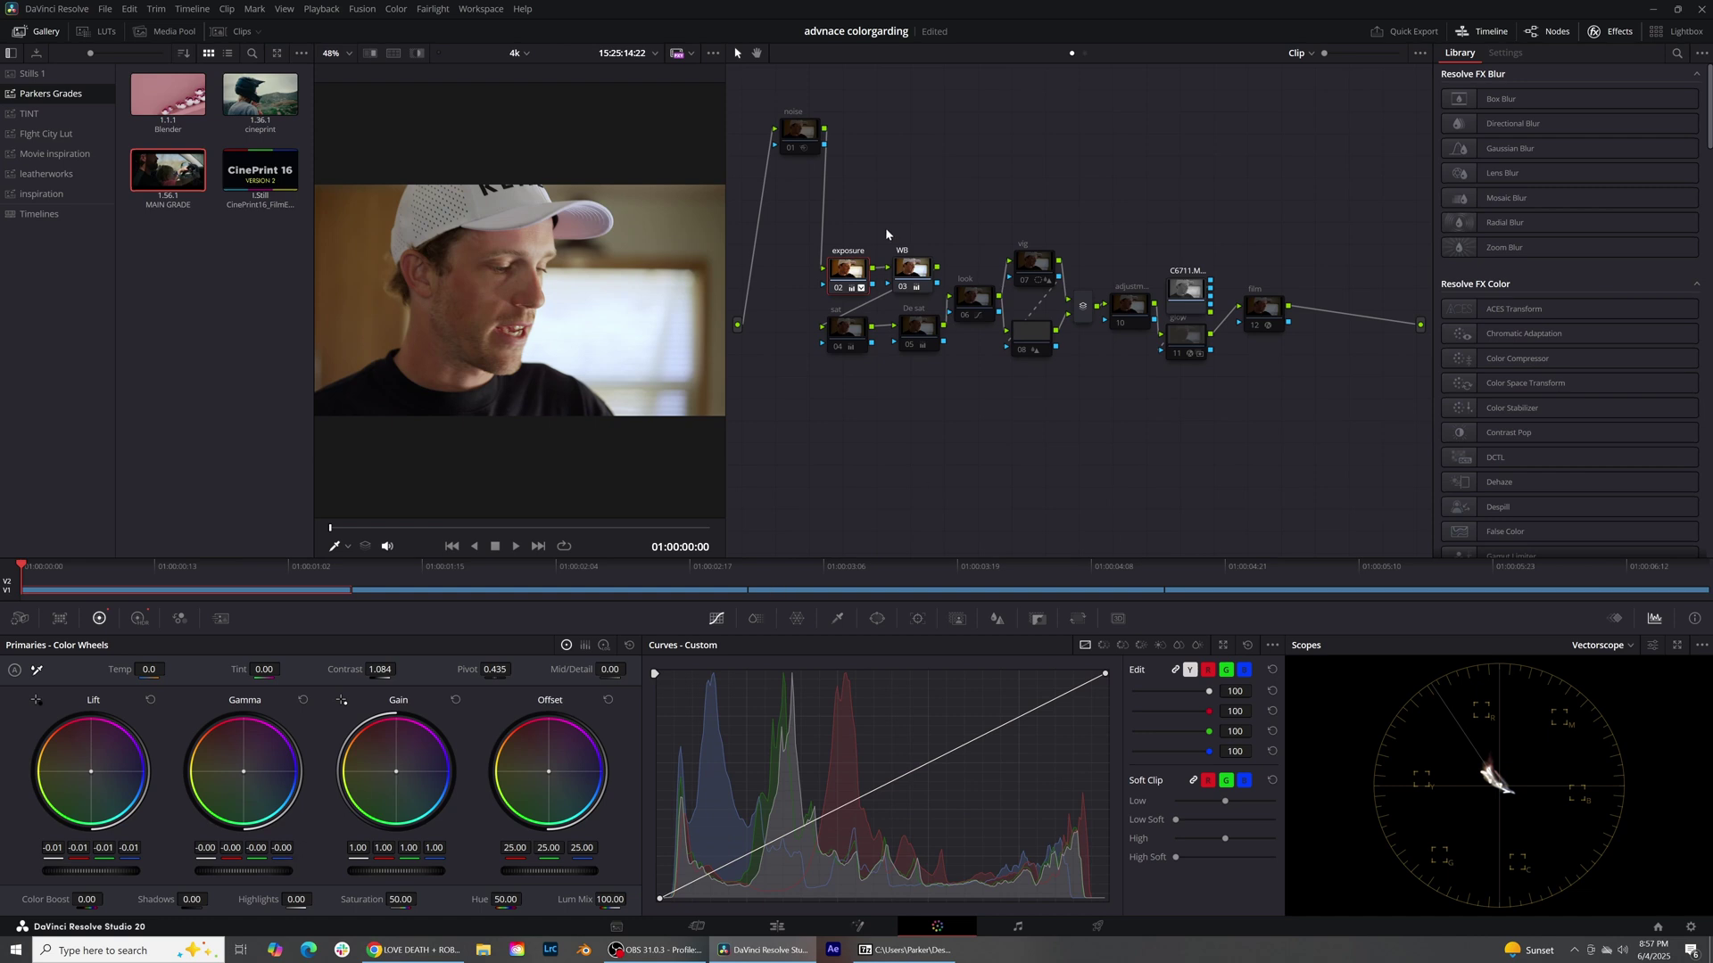
pyautogui.click(922, 282)
pyautogui.click(846, 269)
pyautogui.click(915, 273)
# Step: Set the sat node's color space to HSV and check which of its channels are enabled
pyautogui.click(849, 334)
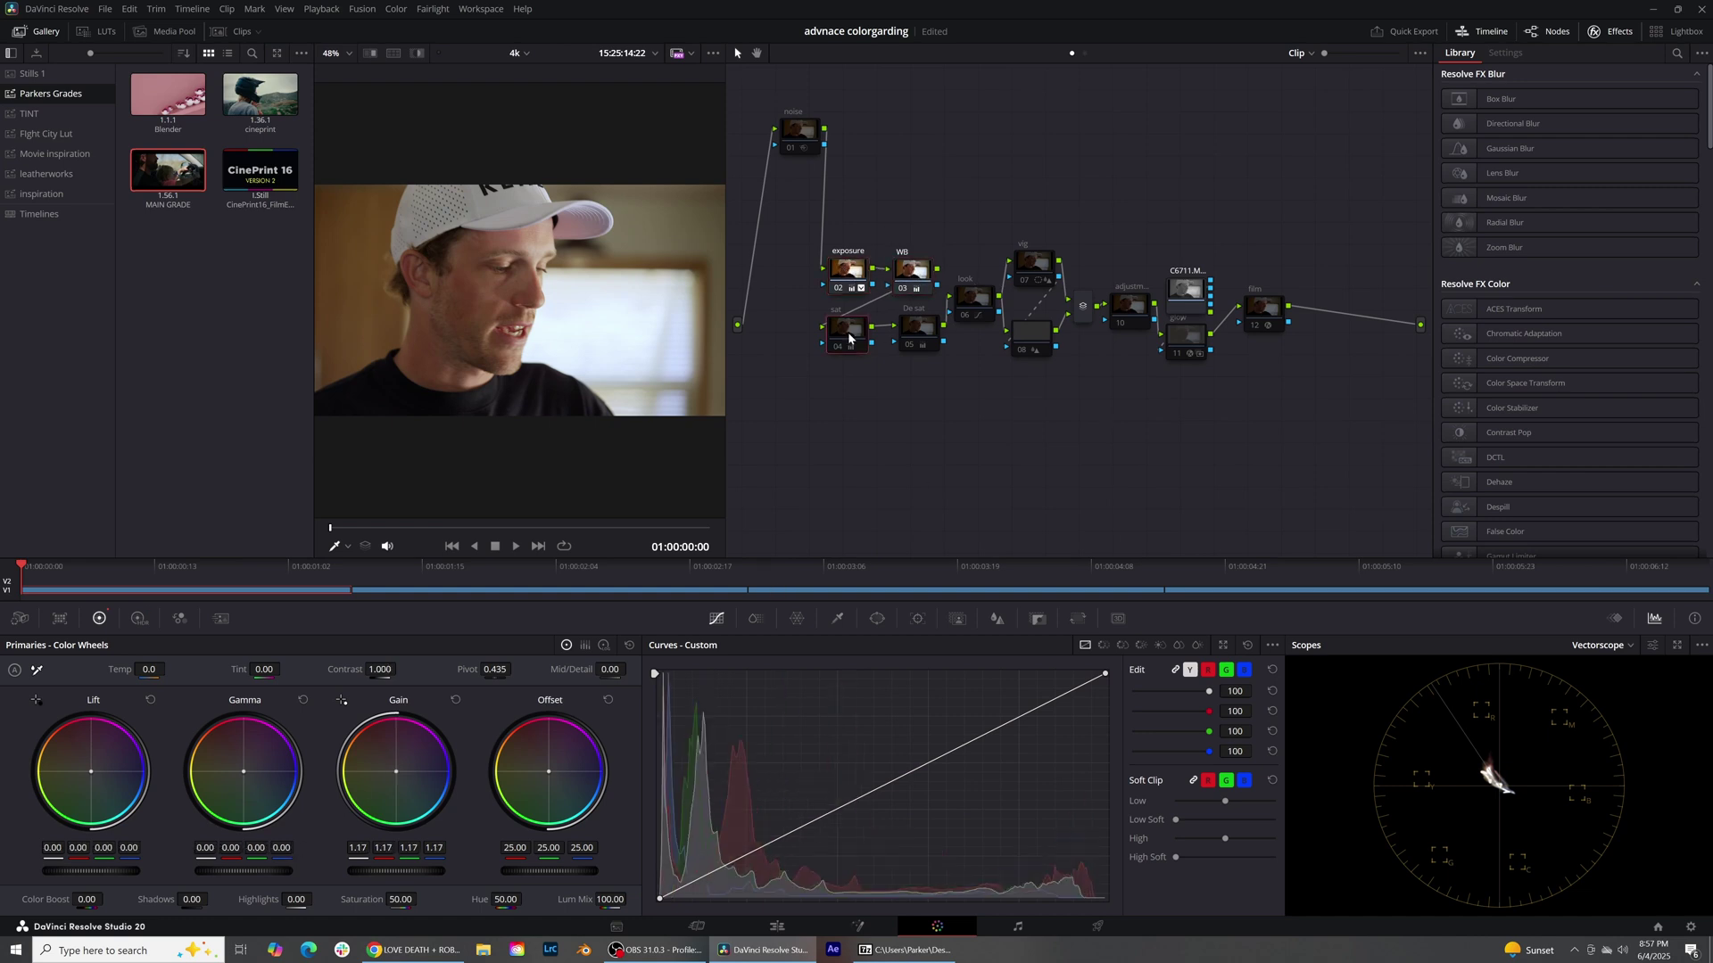
pyautogui.rightClick(844, 333)
pyautogui.moveTo(888, 504)
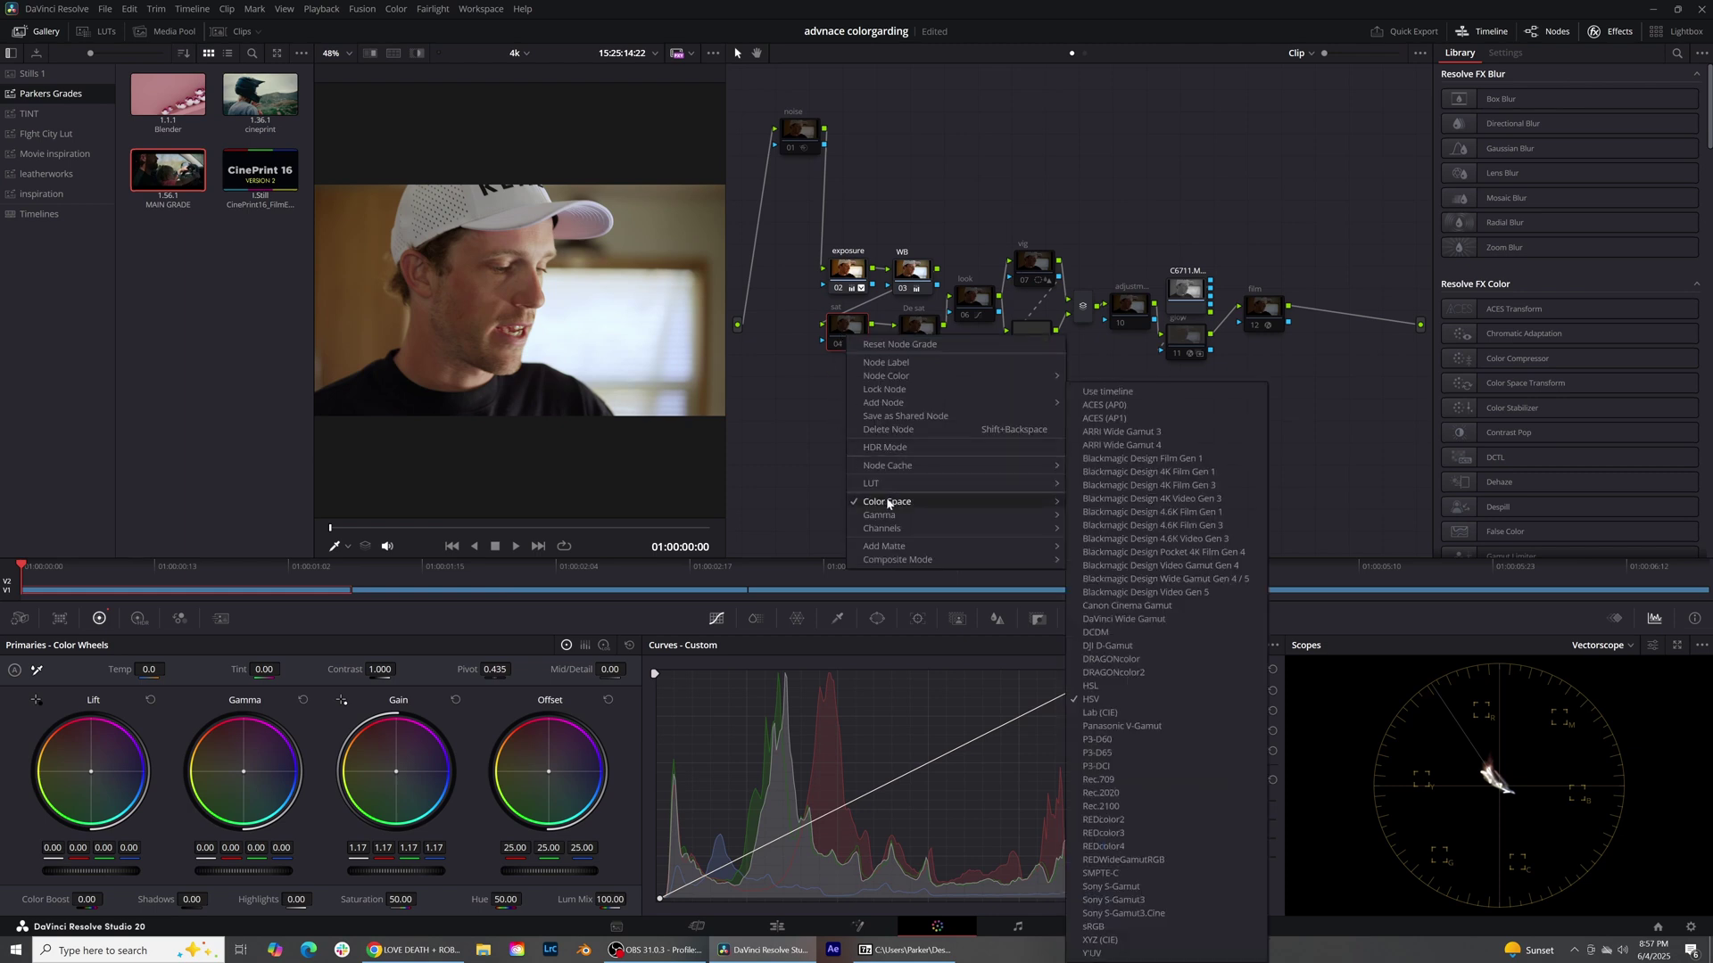
pyautogui.click(1112, 695)
pyautogui.rightClick(842, 338)
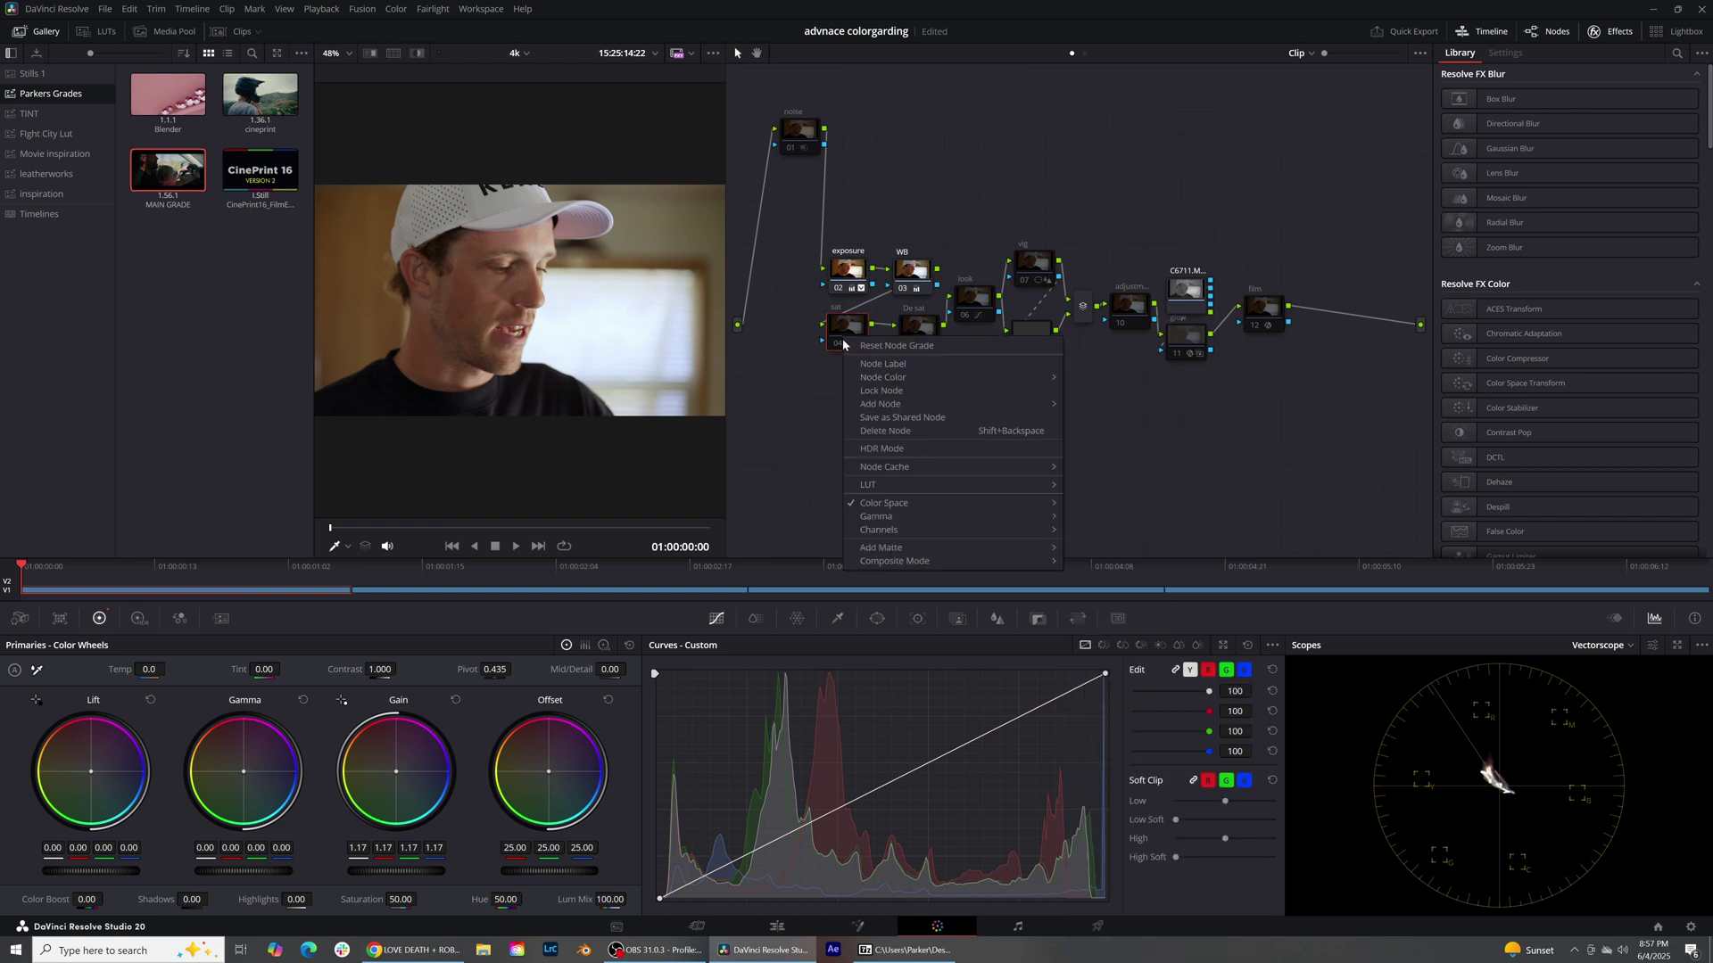
pyautogui.moveTo(901, 533)
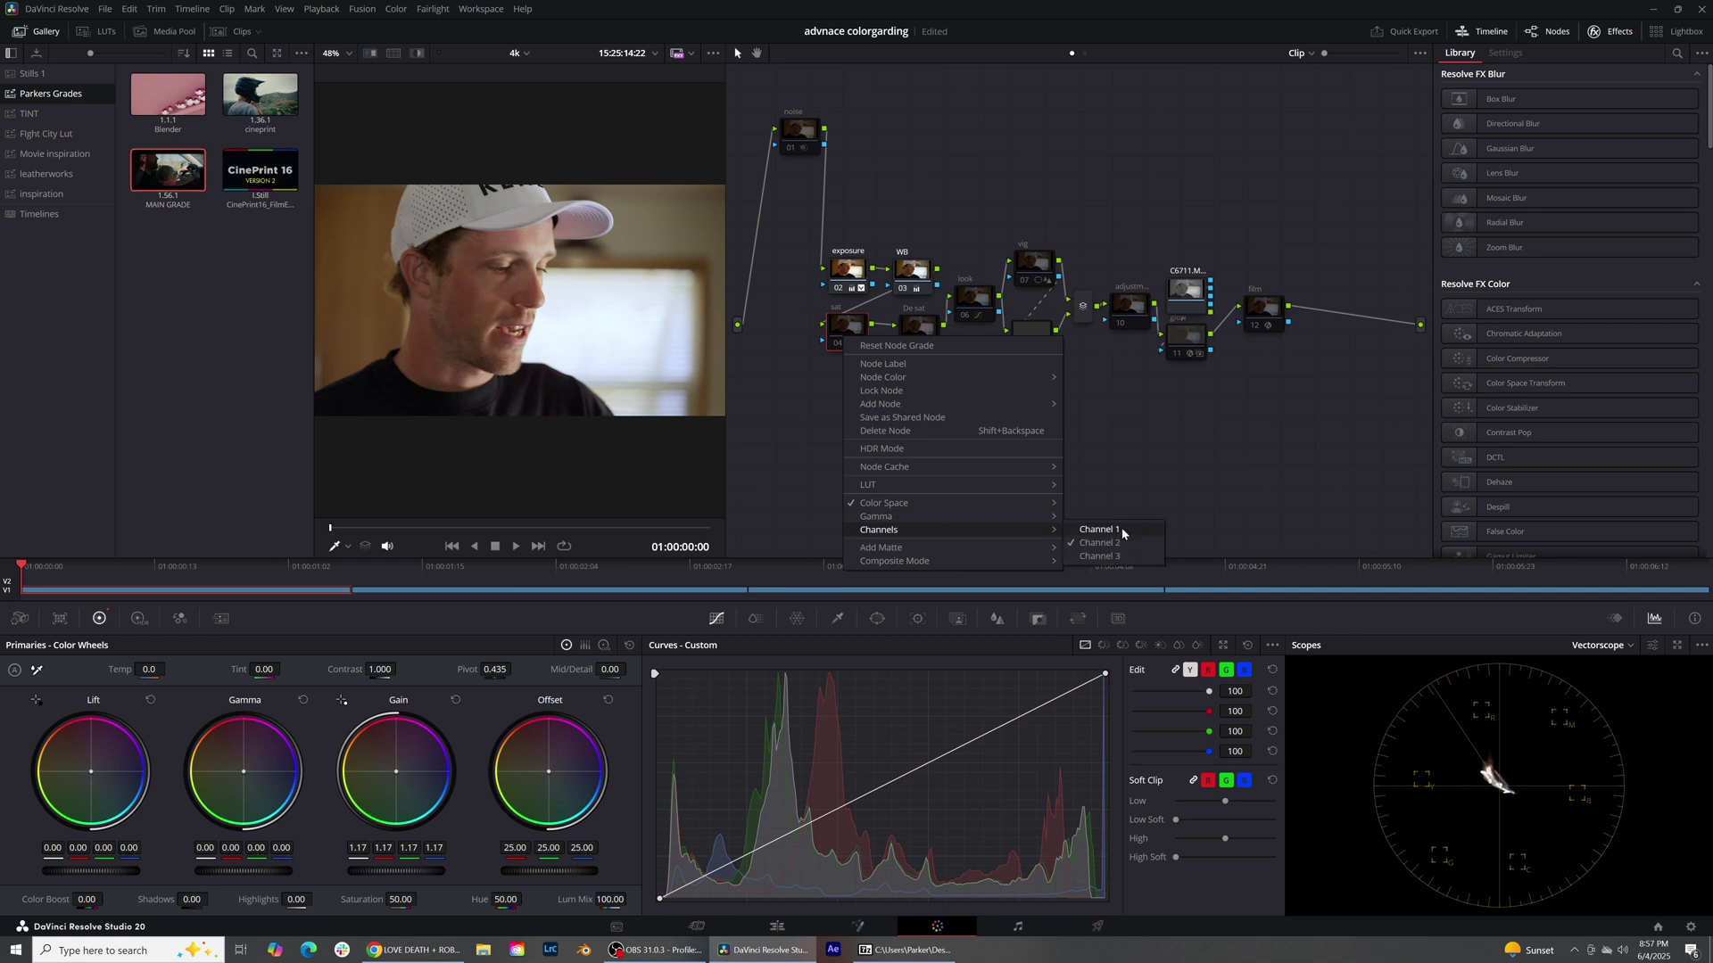
pyautogui.click(1095, 467)
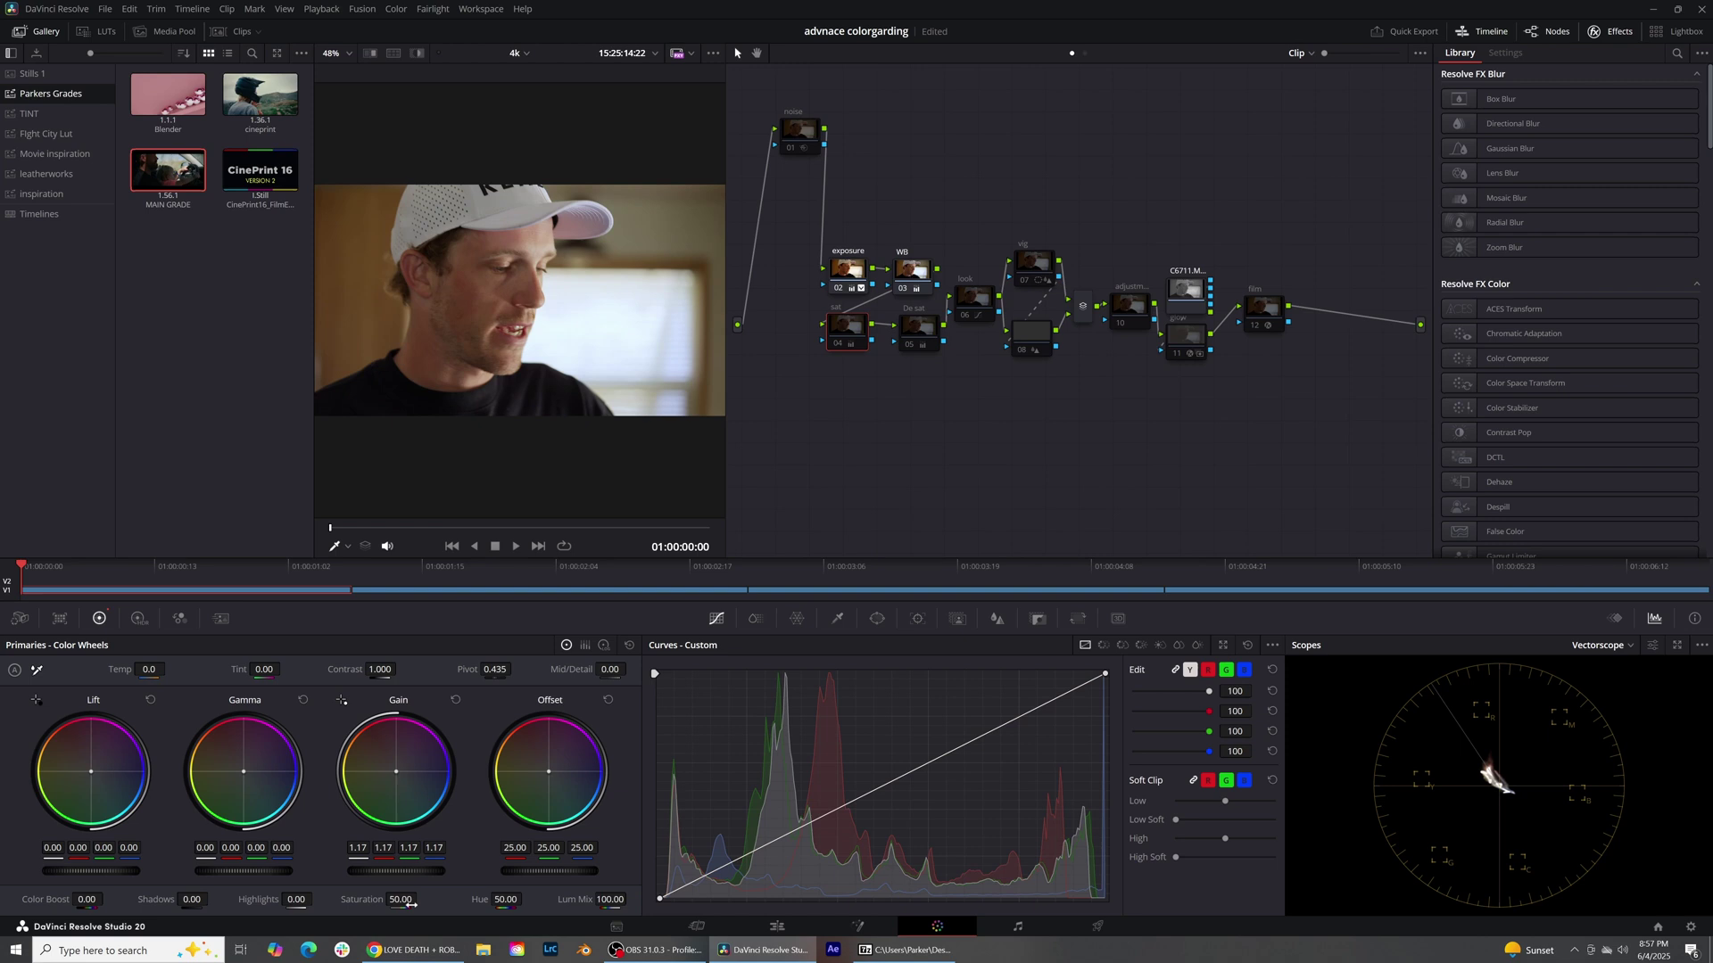
# Step: Enable the sat node, try its green gain at about 1.08 and 1.11, and reset the gain wheel
pyautogui.click(842, 345)
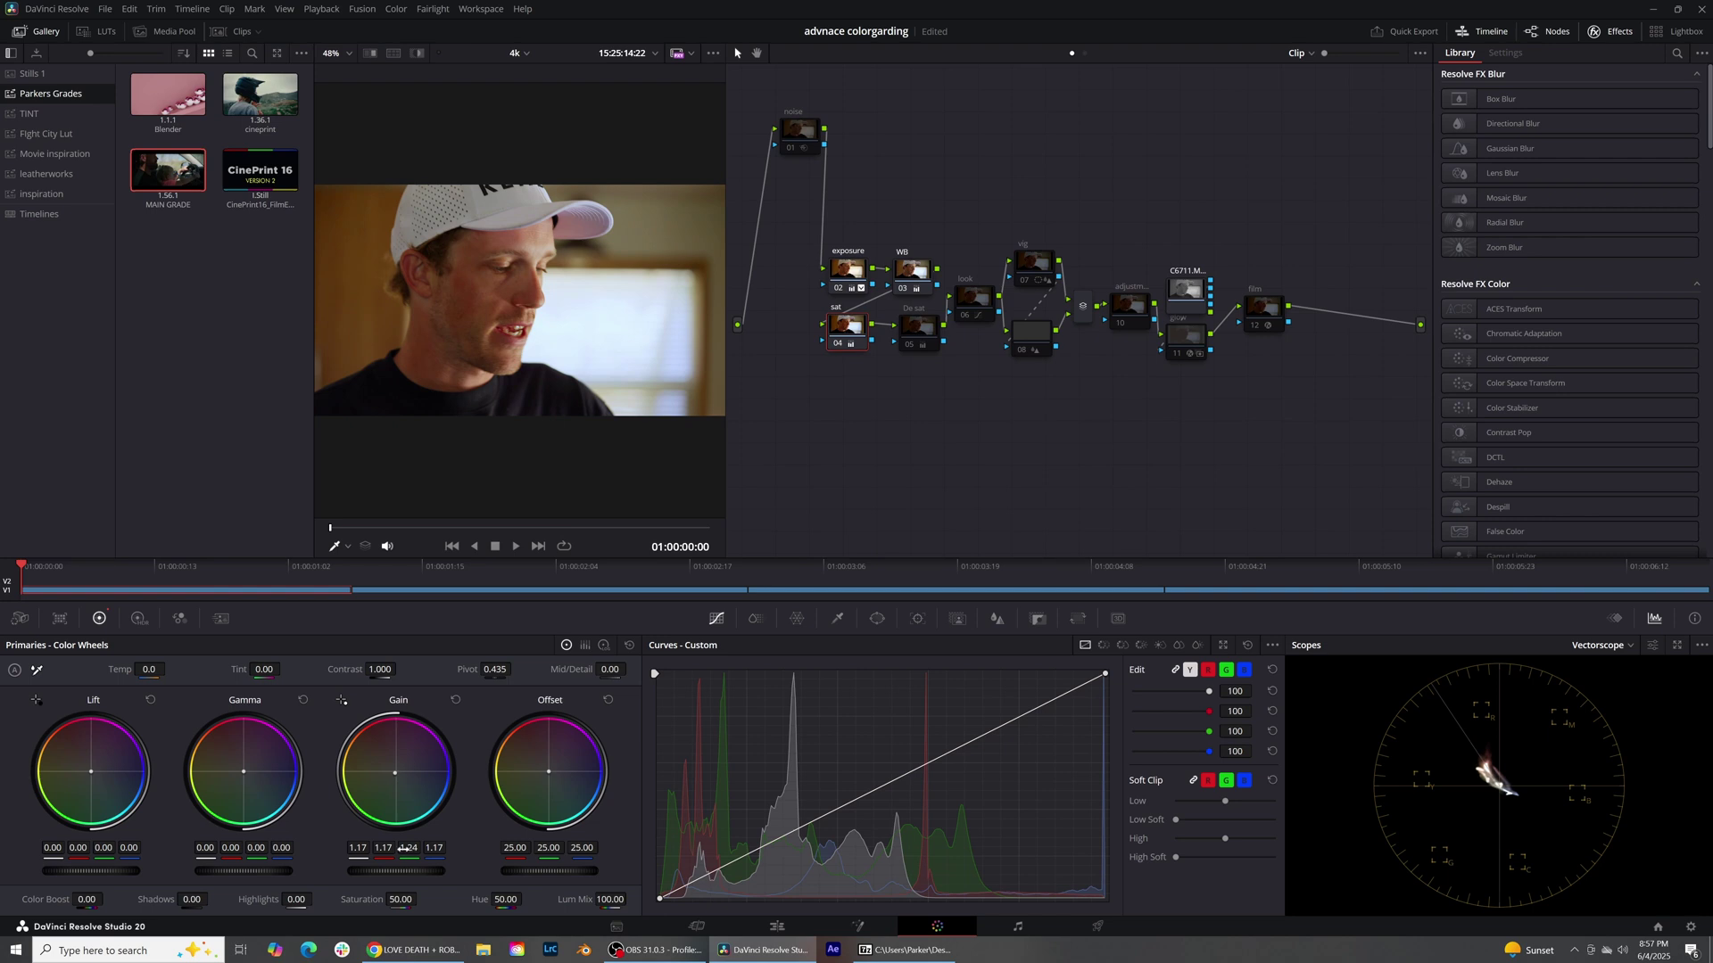
pyautogui.moveTo(415, 859); pyautogui.dragTo(558, 858)
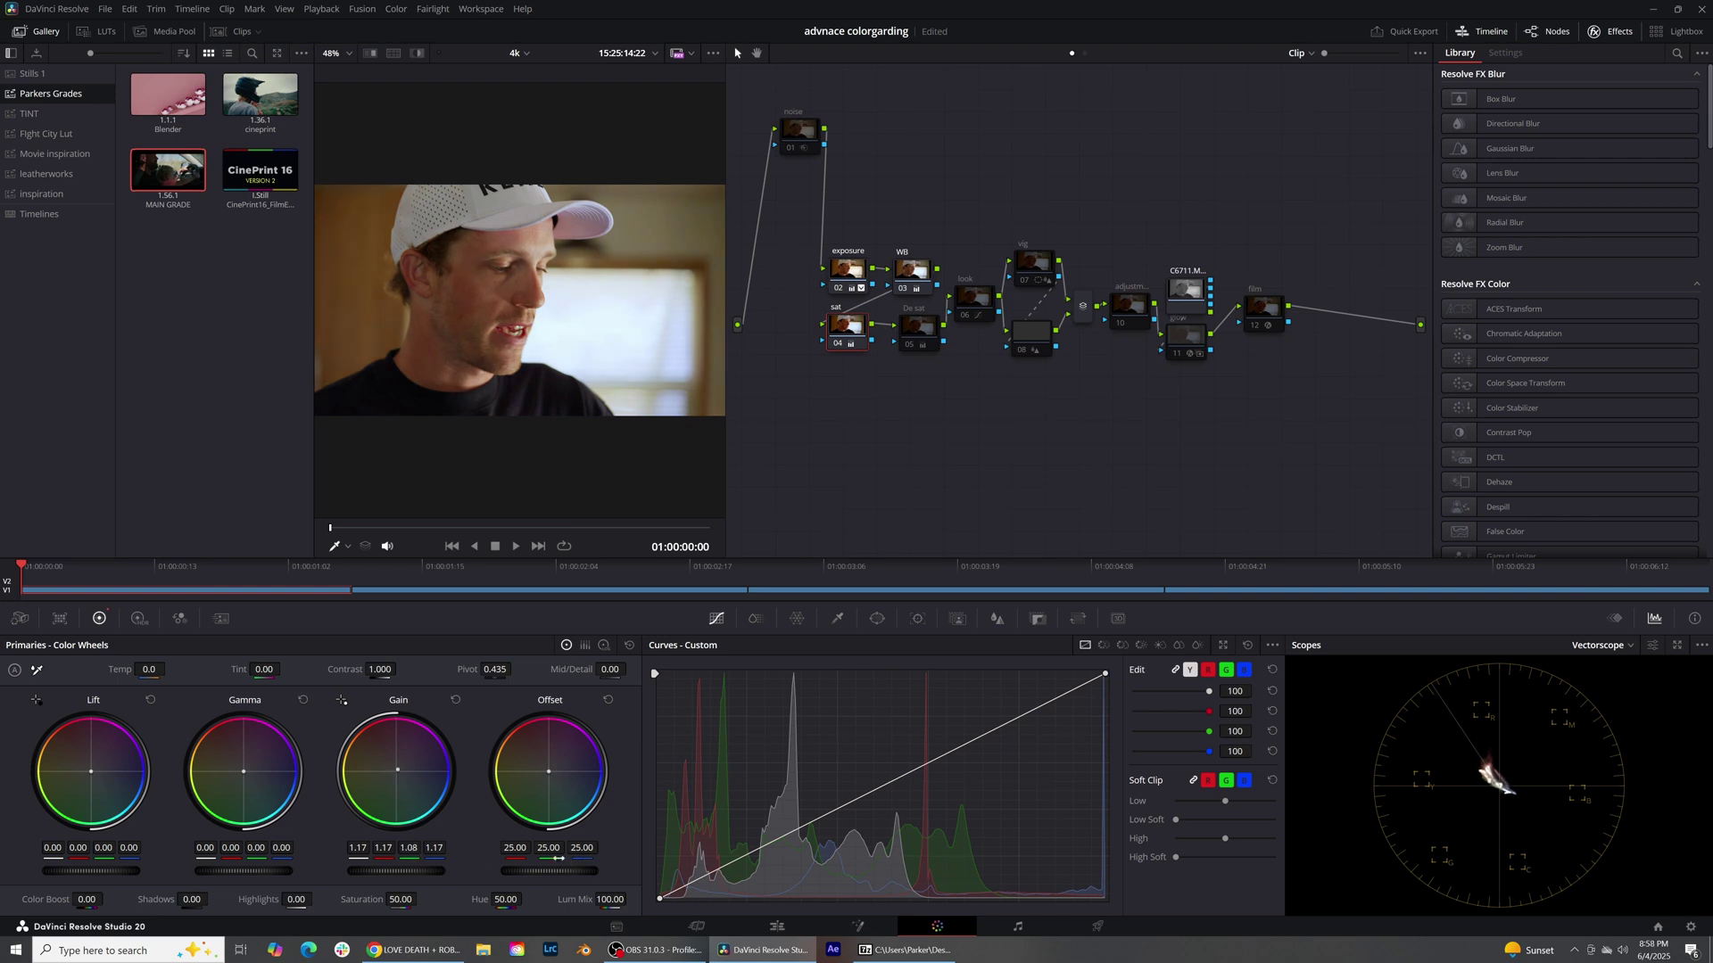
pyautogui.click(1626, 649)
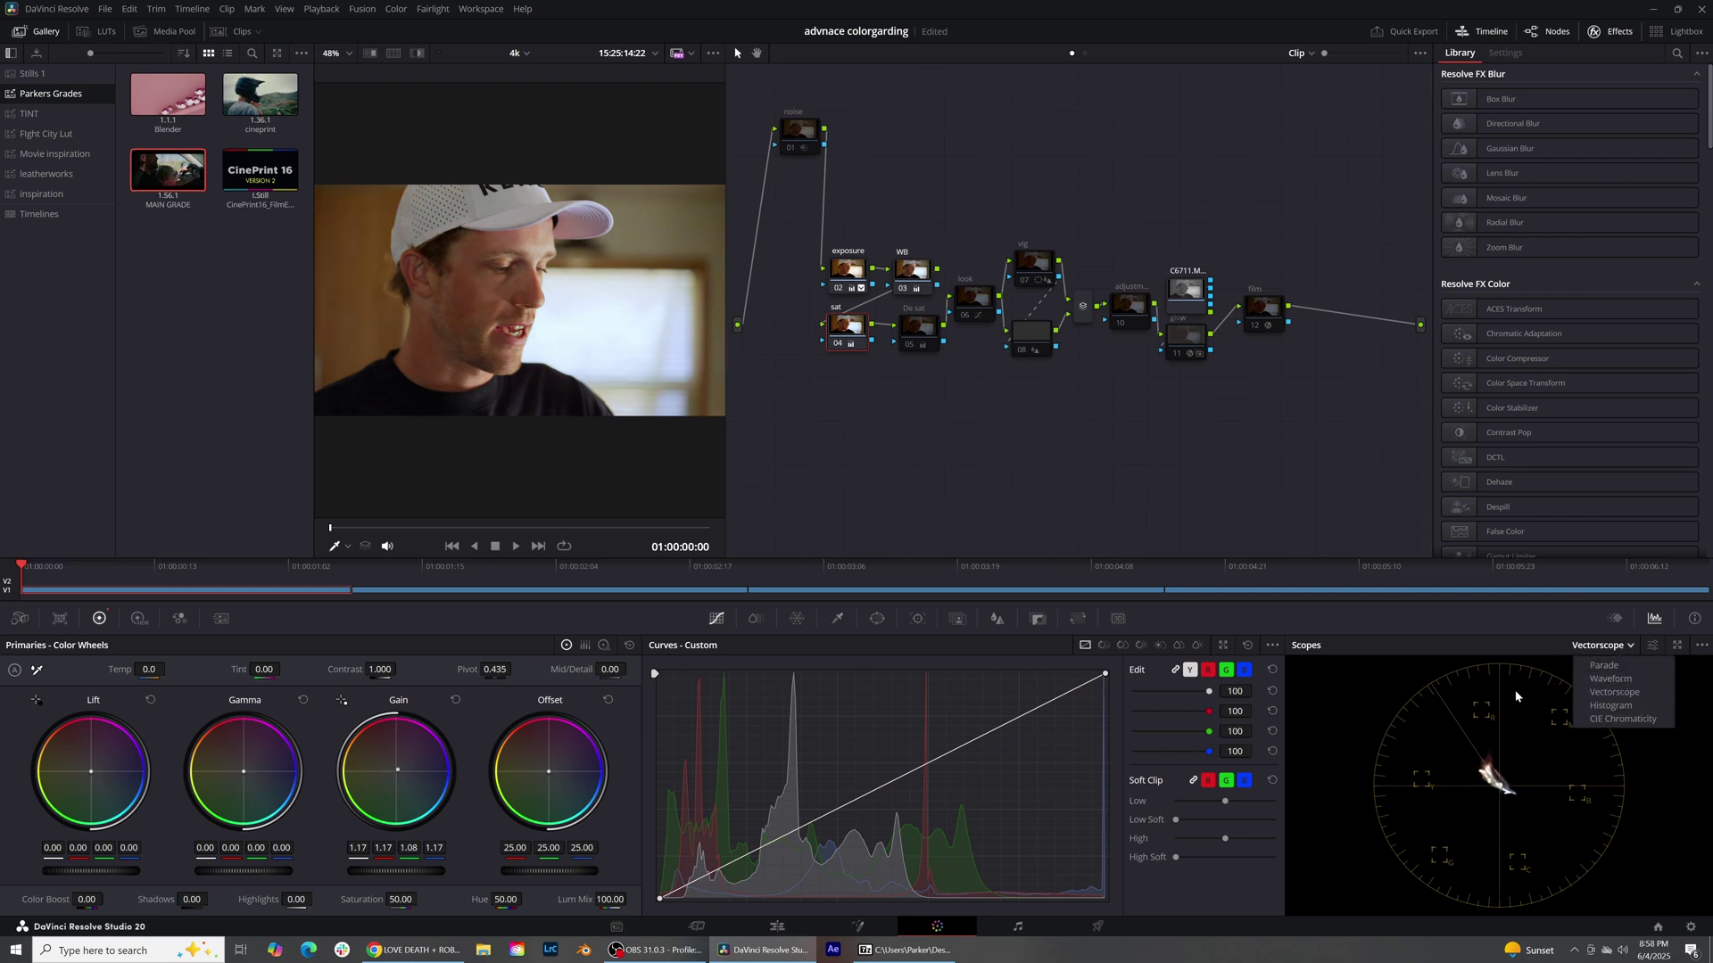
pyautogui.click(1515, 696)
pyautogui.moveTo(412, 848); pyautogui.dragTo(421, 848)
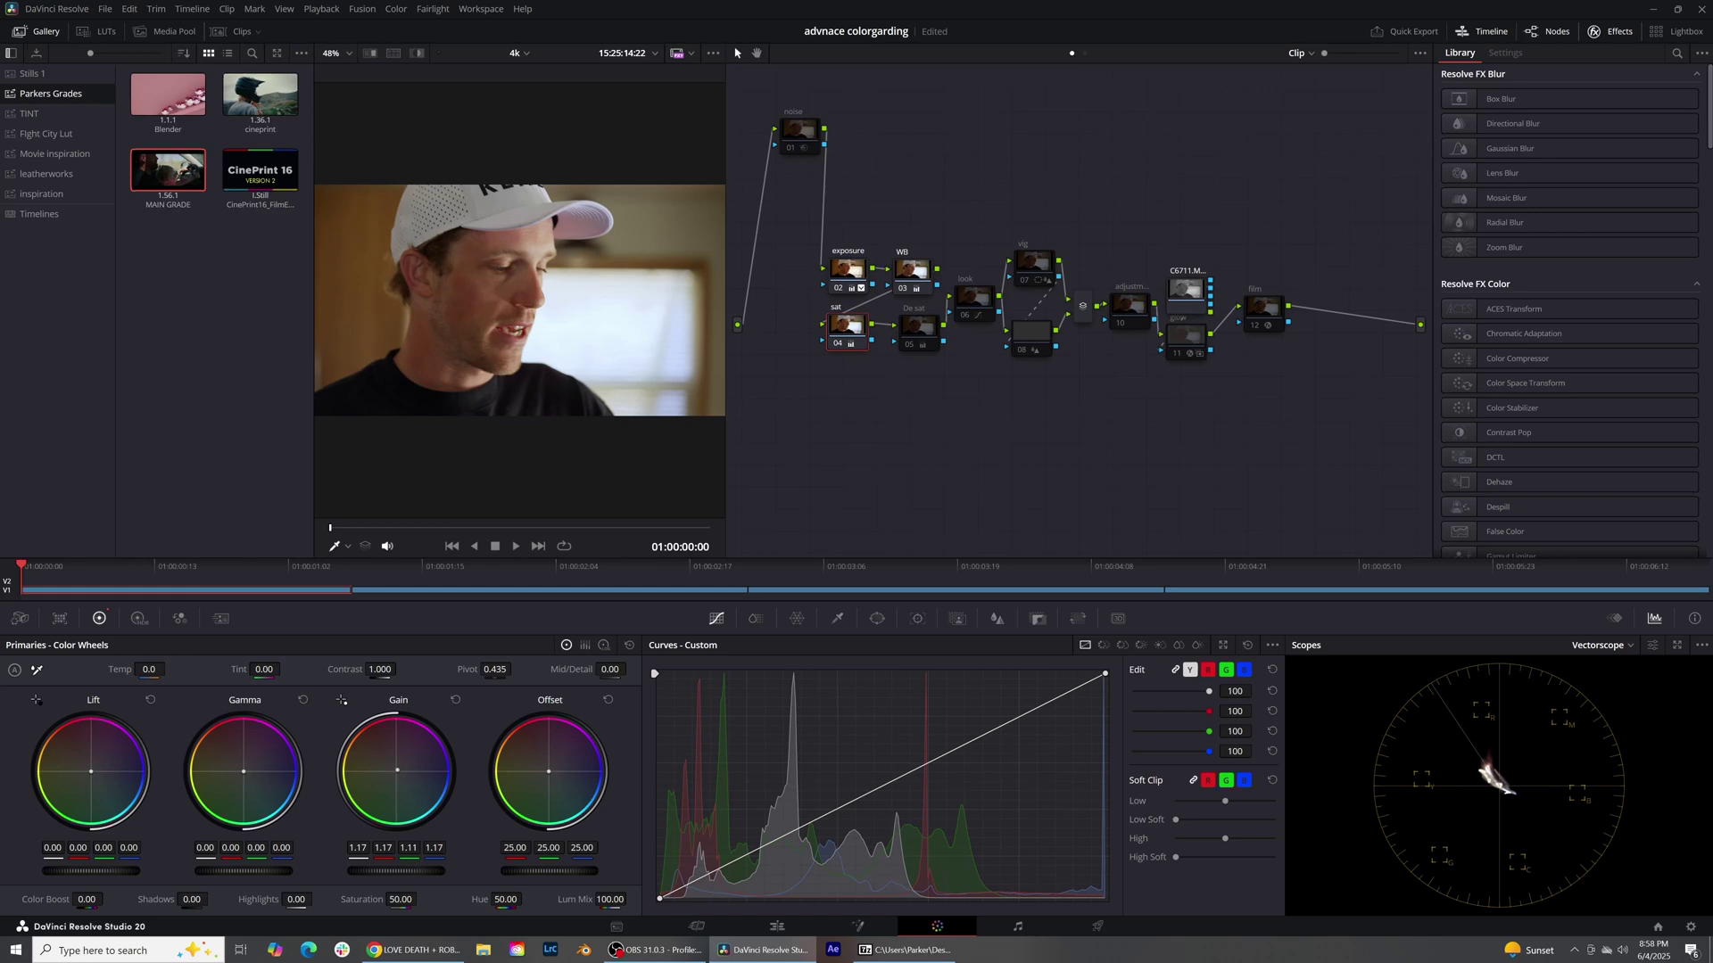
pyautogui.click(455, 700)
# Step: Try the sat node's green gamma at about 0.09, reset the gamma, and raise the green gain to about 1.22
pyautogui.moveTo(256, 848); pyautogui.dragTo(284, 848)
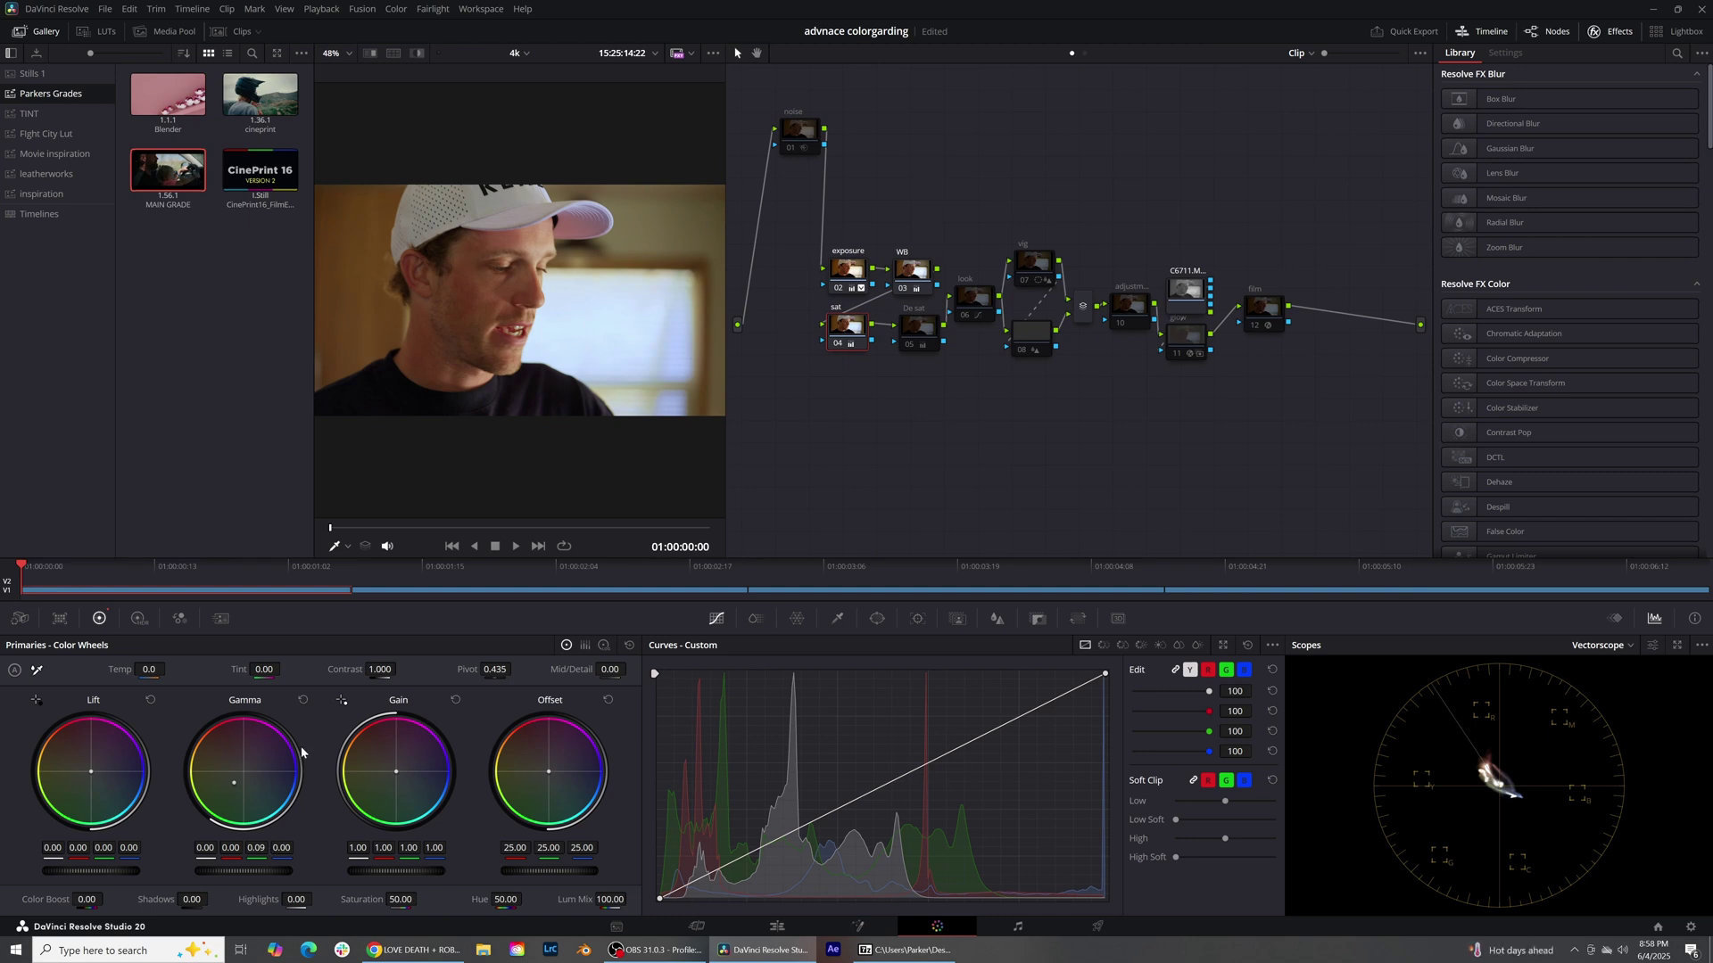
pyautogui.click(304, 700)
pyautogui.moveTo(409, 848); pyautogui.dragTo(420, 848)
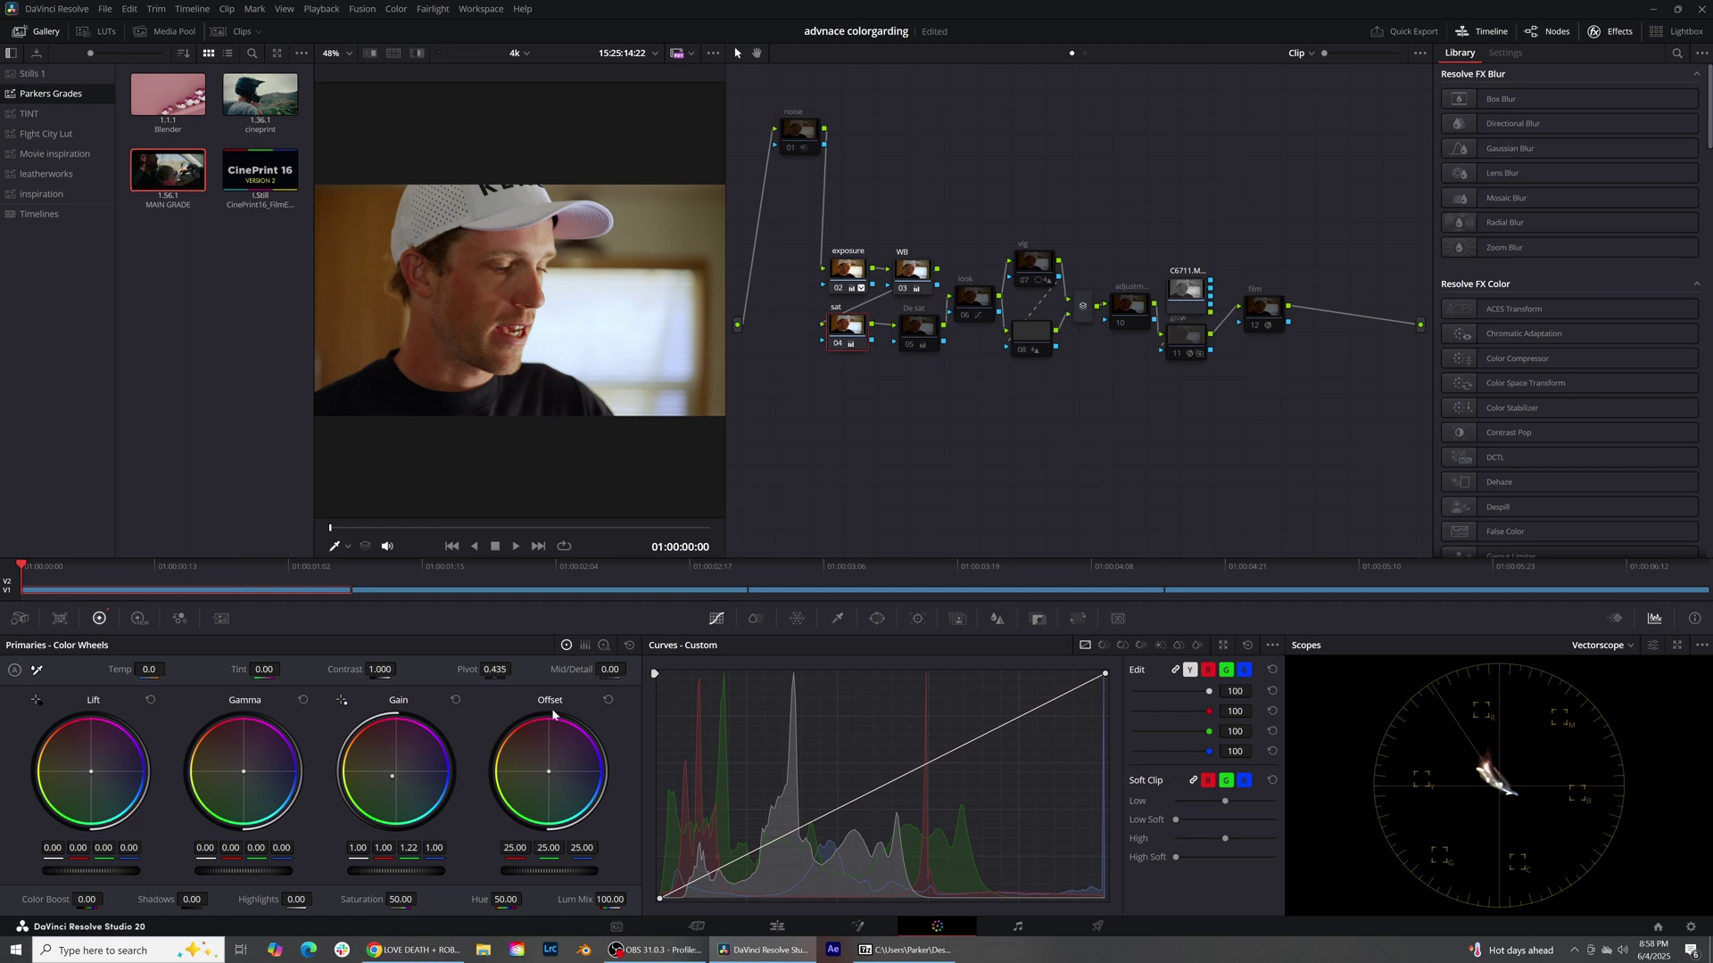
# Step: Move the De sat node slightly closer to the sat node and enable it
pyautogui.moveTo(929, 319); pyautogui.dragTo(901, 332)
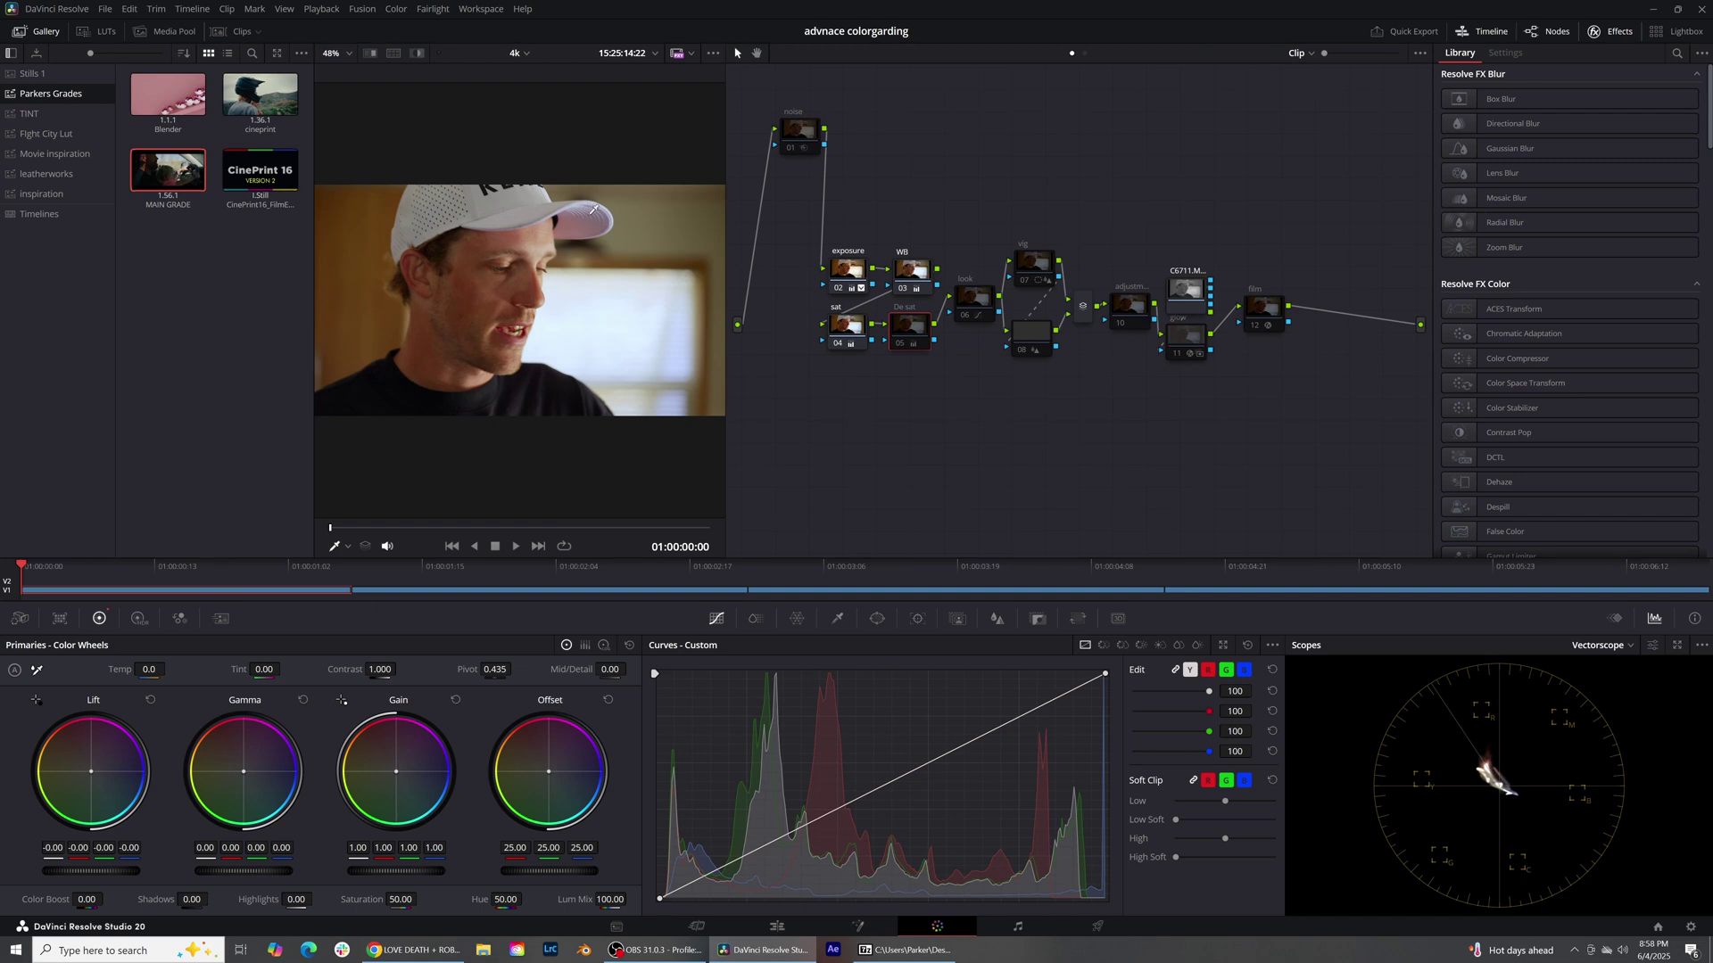
pyautogui.click(899, 346)
pyautogui.click(898, 346)
pyautogui.click(898, 346)
# Step: Check the De sat node's color space and channel settings
pyautogui.rightClick(904, 332)
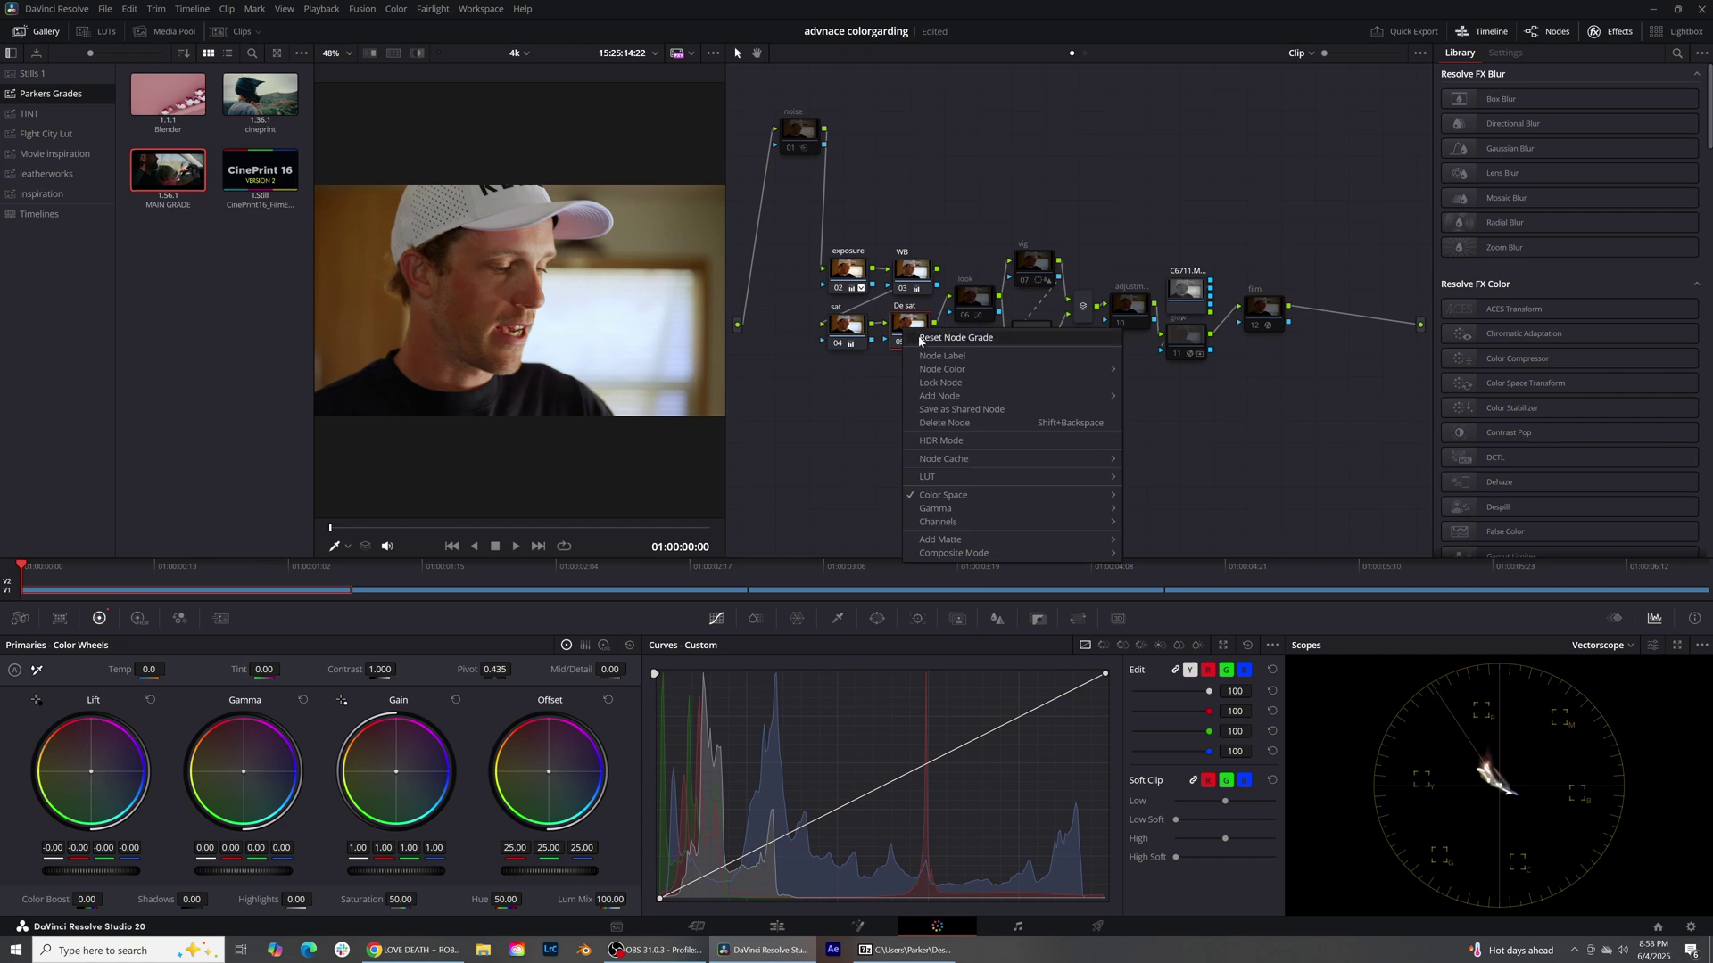
pyautogui.moveTo(959, 497)
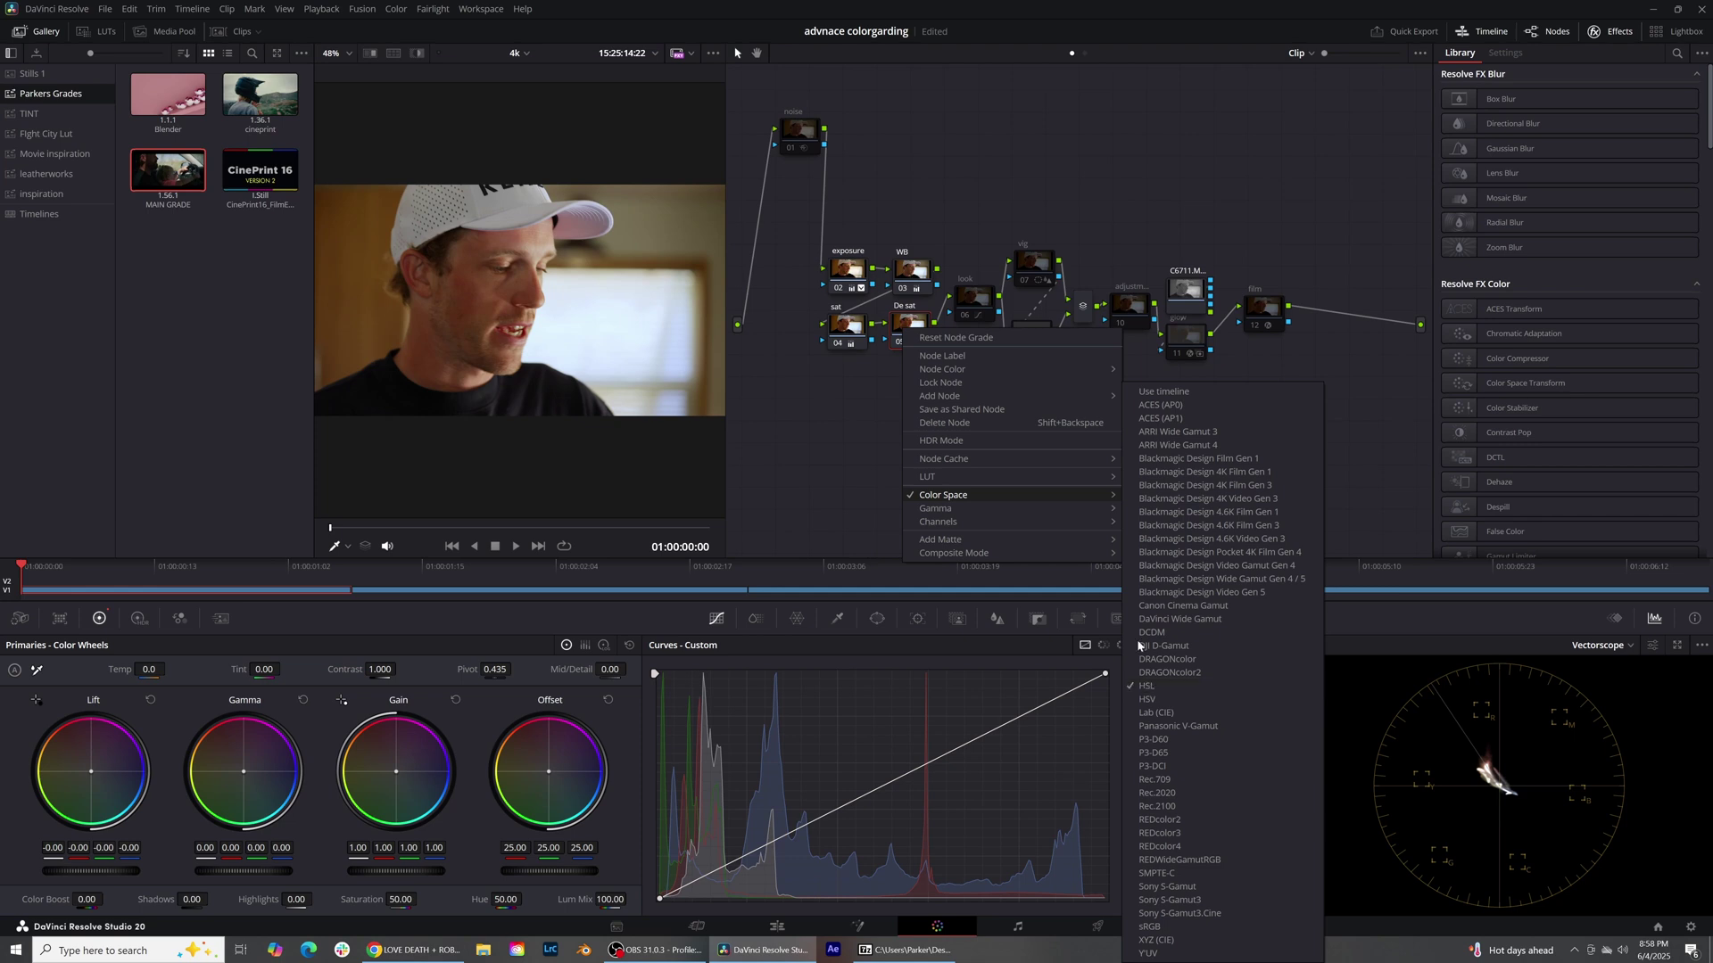
pyautogui.moveTo(1022, 516)
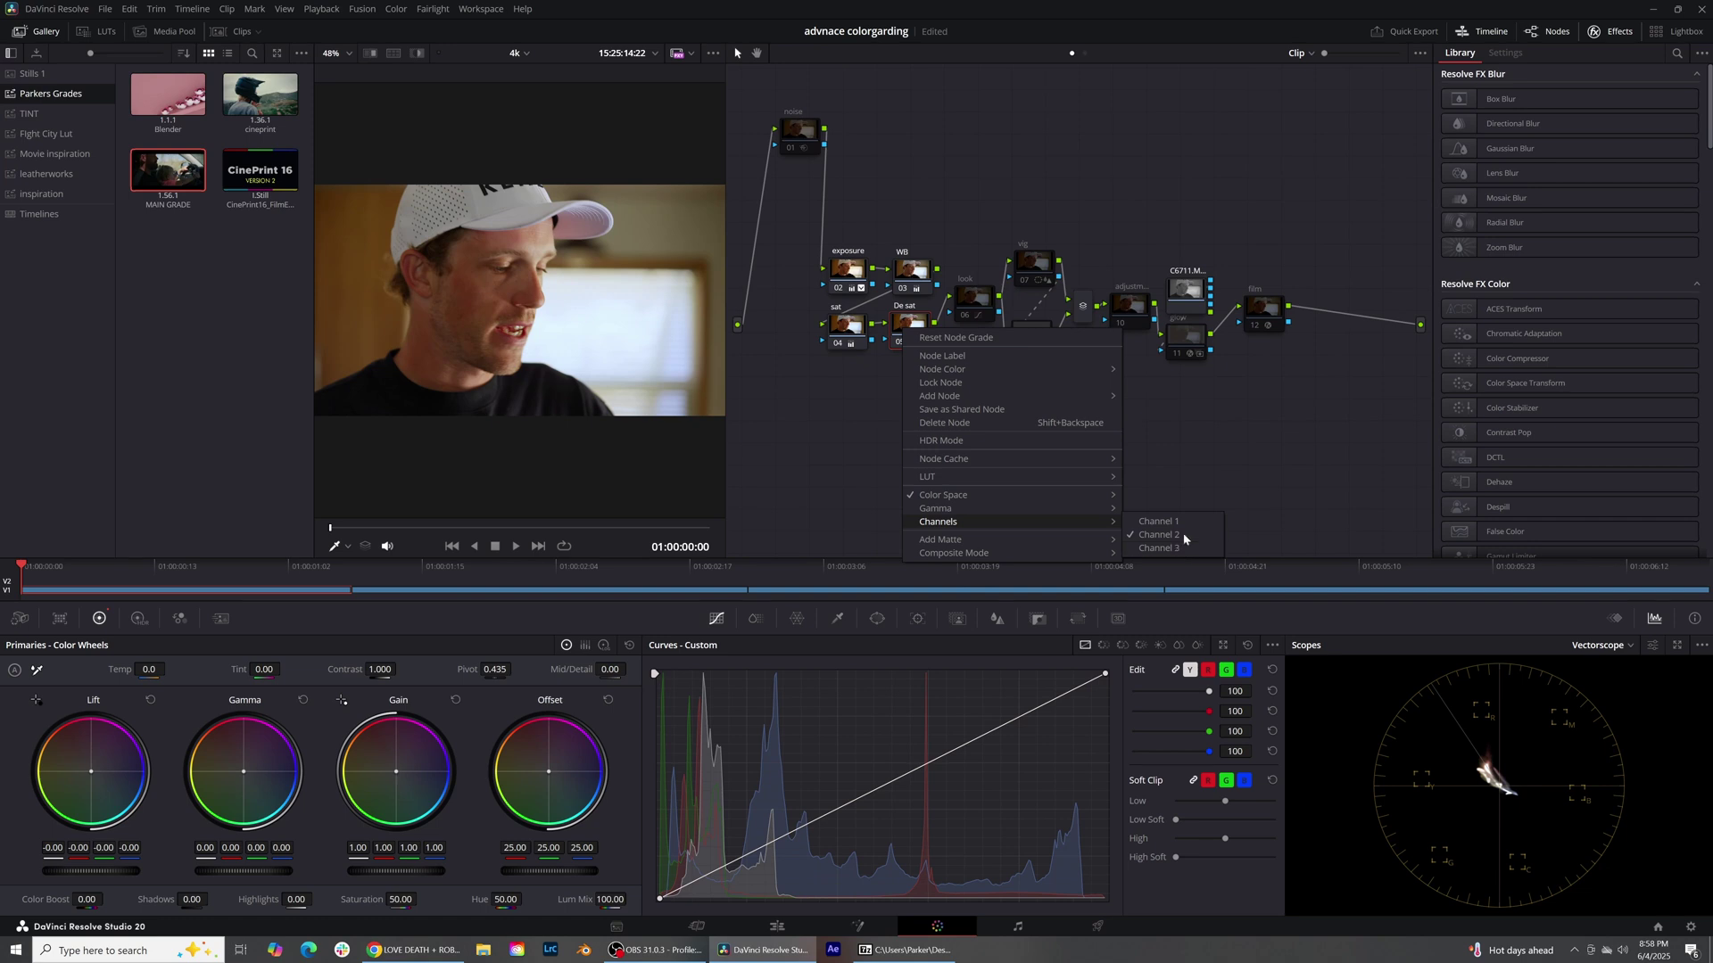
pyautogui.click(784, 461)
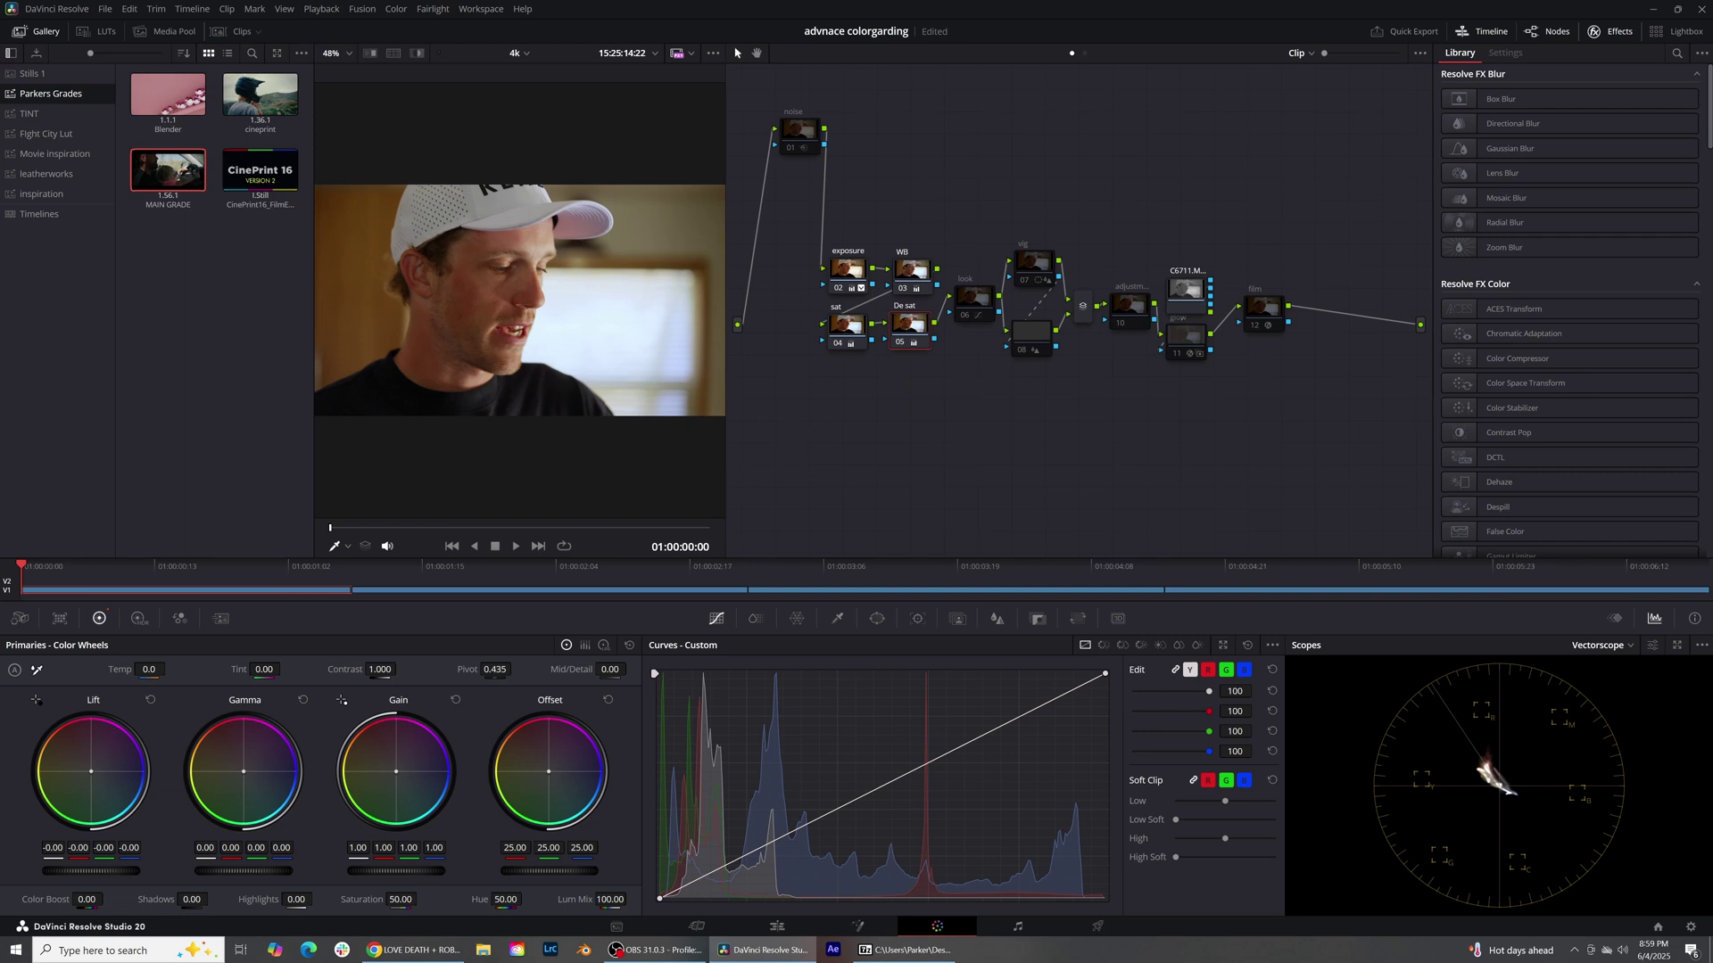
# Step: Lower the De sat node's green lift to about -0.01 and compare the image with the node off and on
pyautogui.moveTo(104, 847); pyautogui.dragTo(82, 848)
pyautogui.click(150, 702)
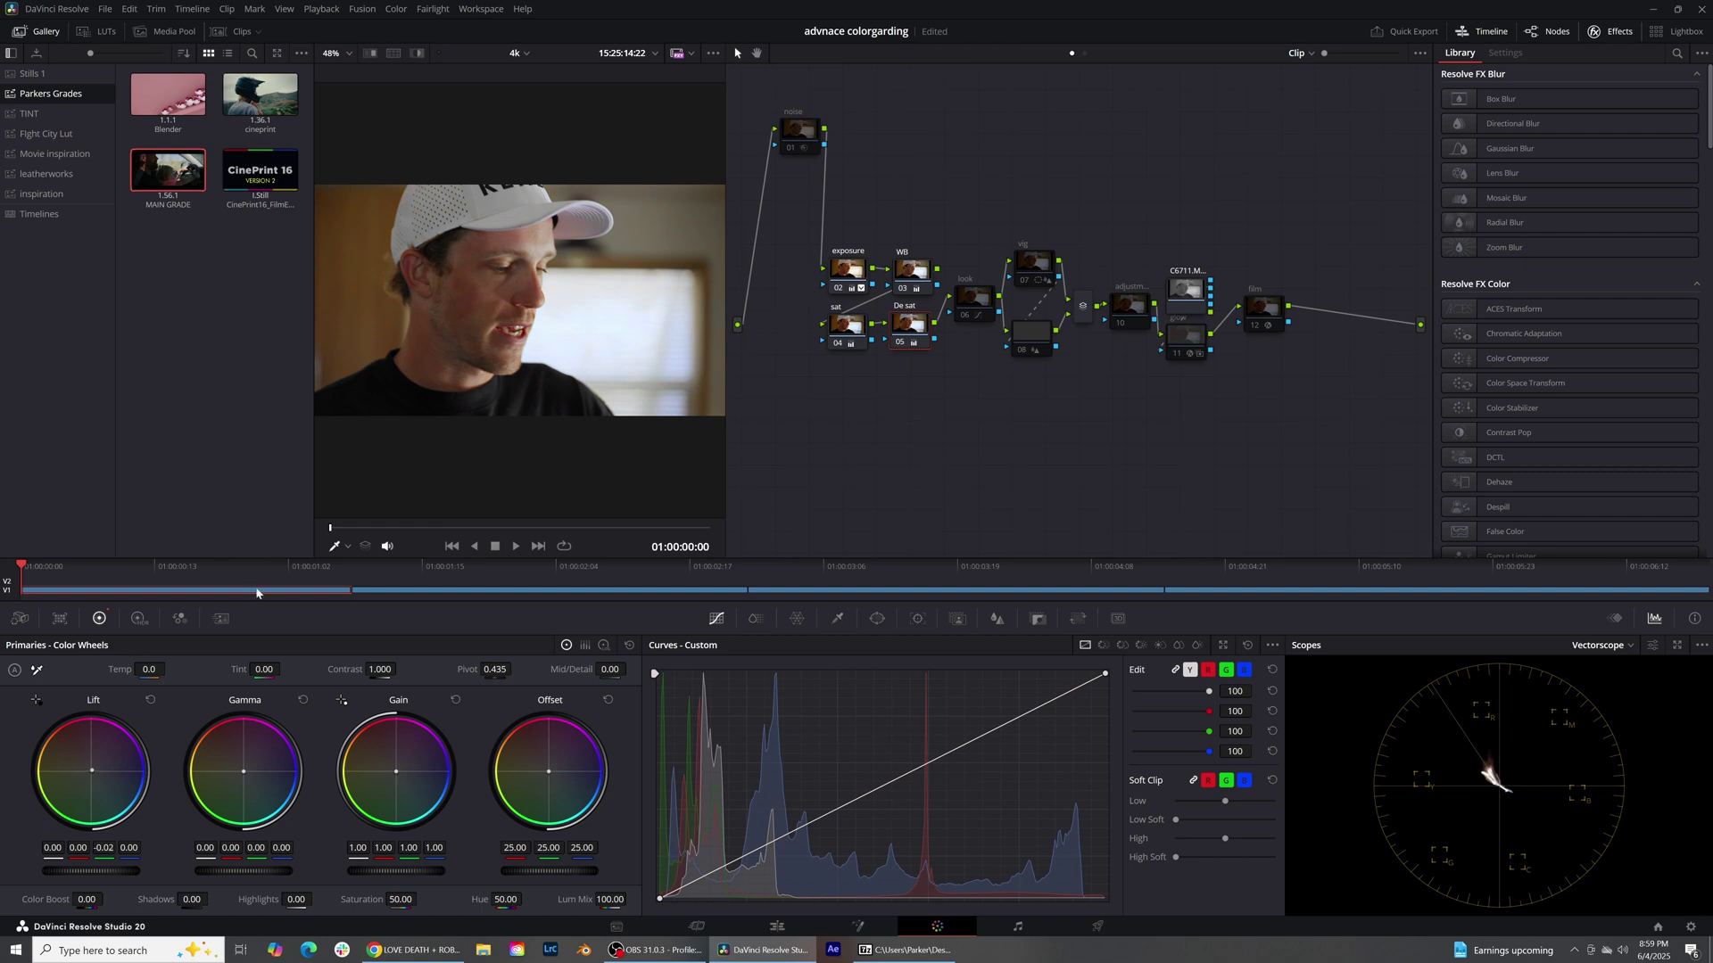
pyautogui.click(898, 347)
pyautogui.click(898, 349)
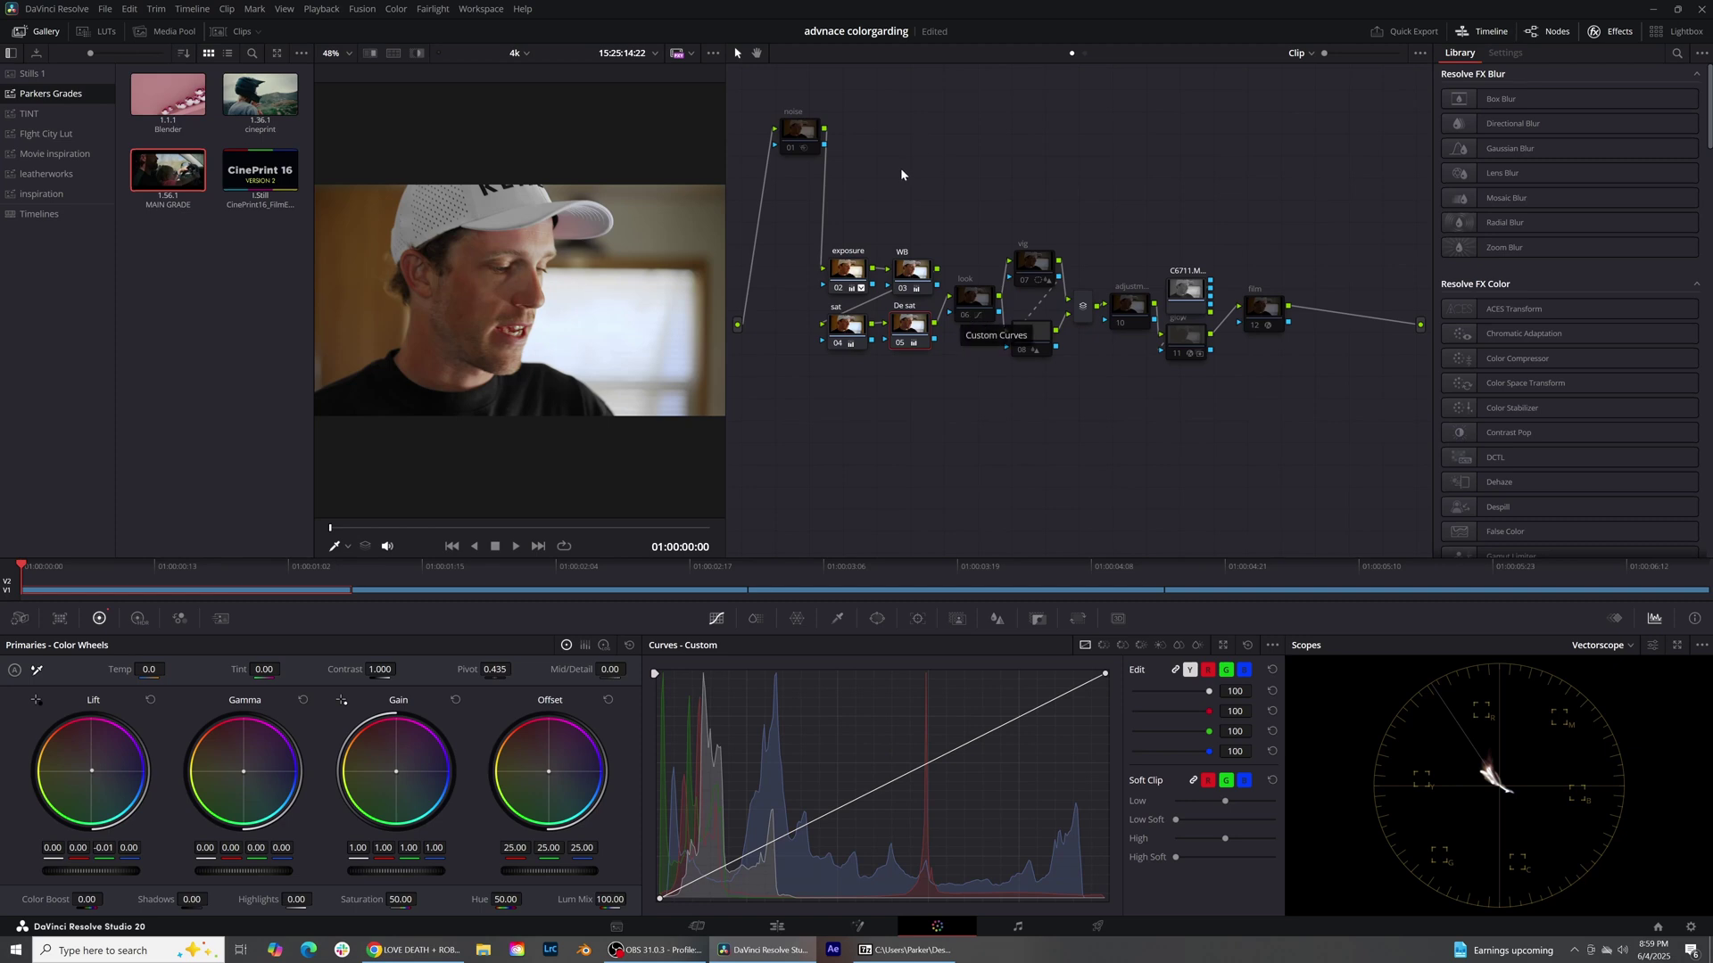
# Step: Disable the exposure, WB, sat and De sat nodes together, and re-enable them one by one to review each effect
pyautogui.moveTo(854, 223); pyautogui.dragTo(925, 401)
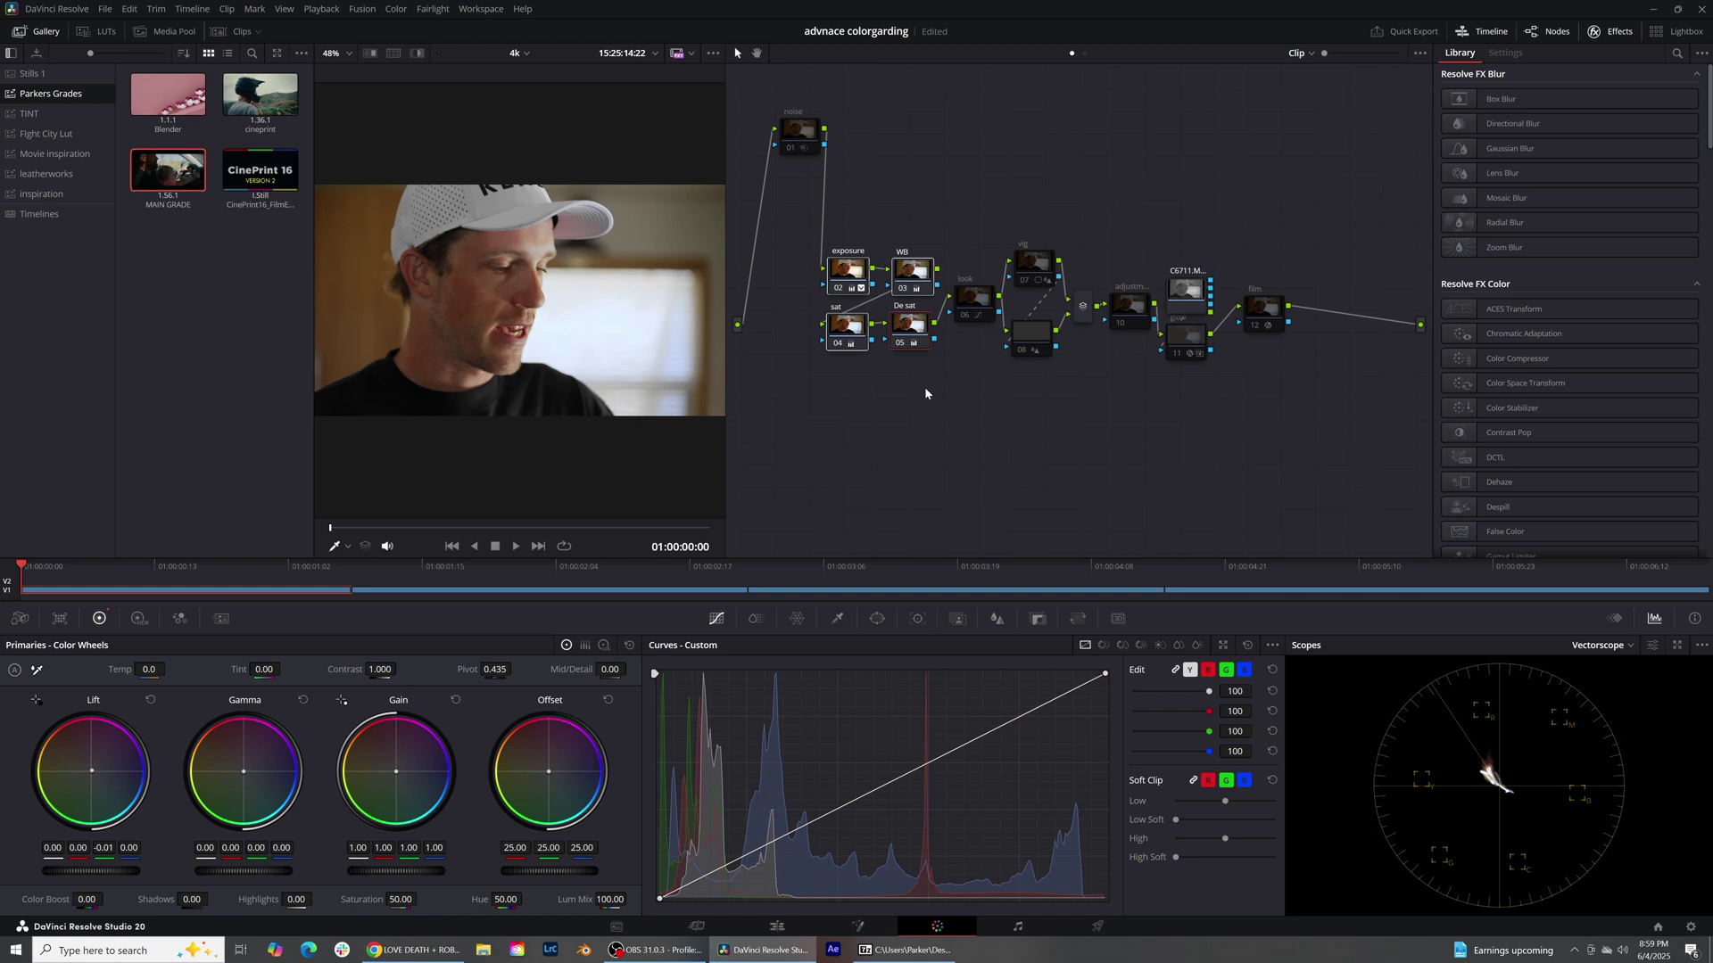
pyautogui.hotkey('ctrl', 'd')
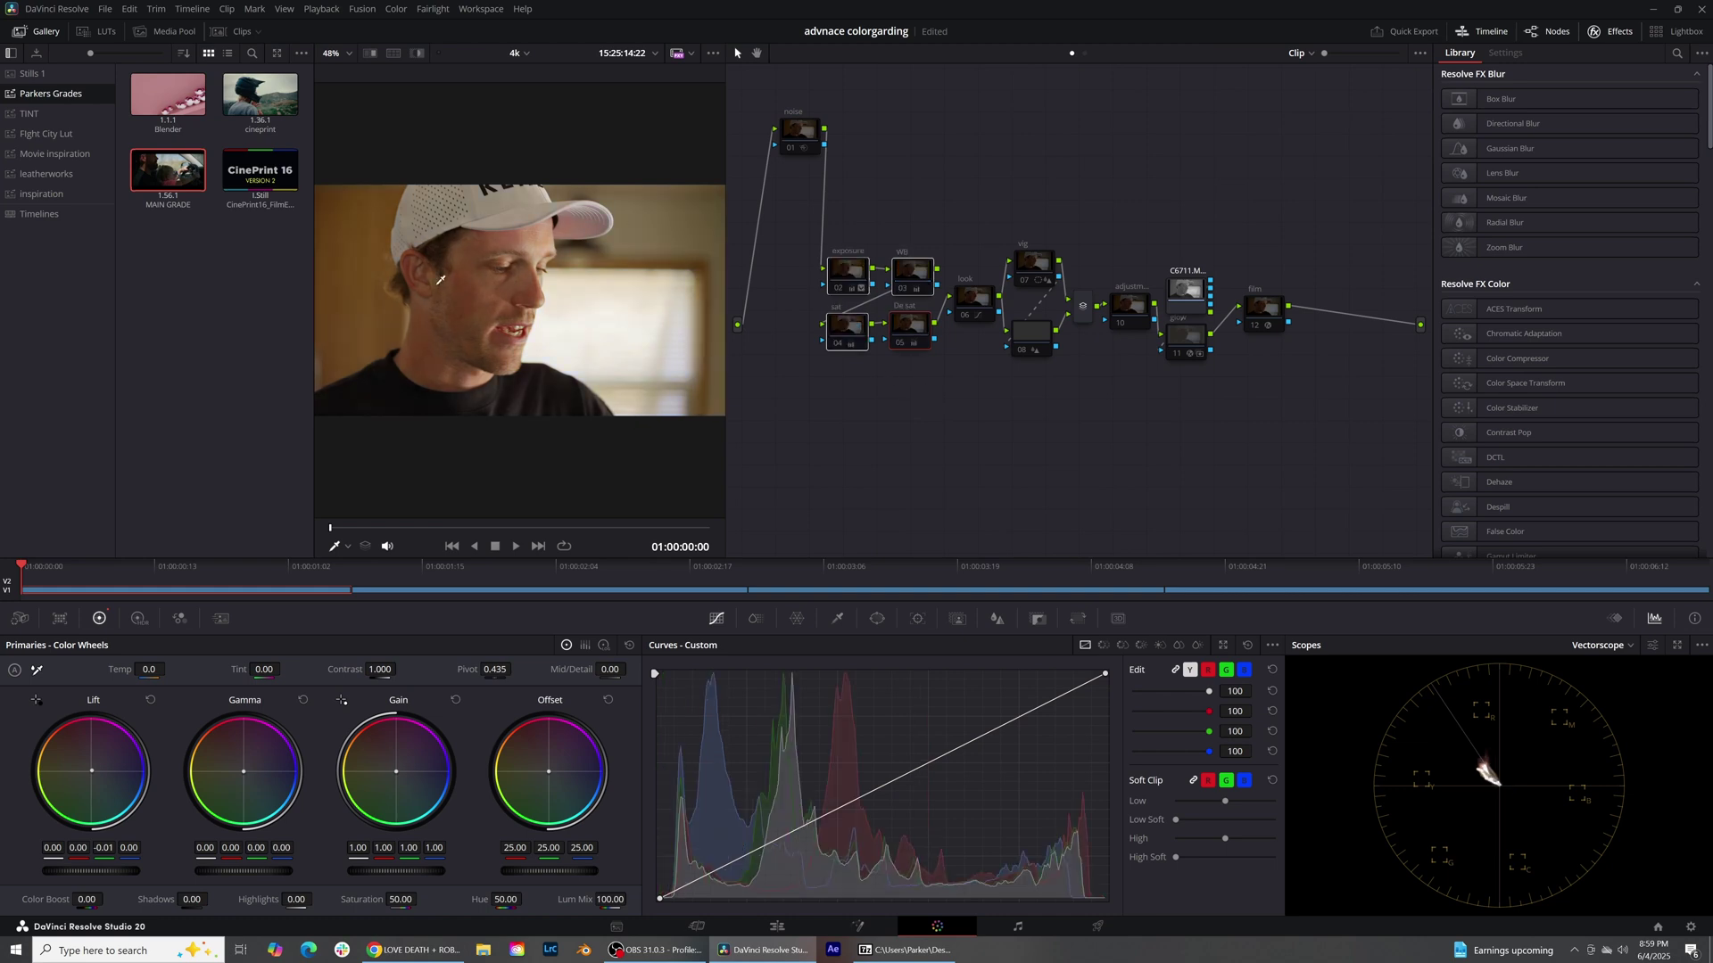
pyautogui.click(833, 291)
pyautogui.click(899, 295)
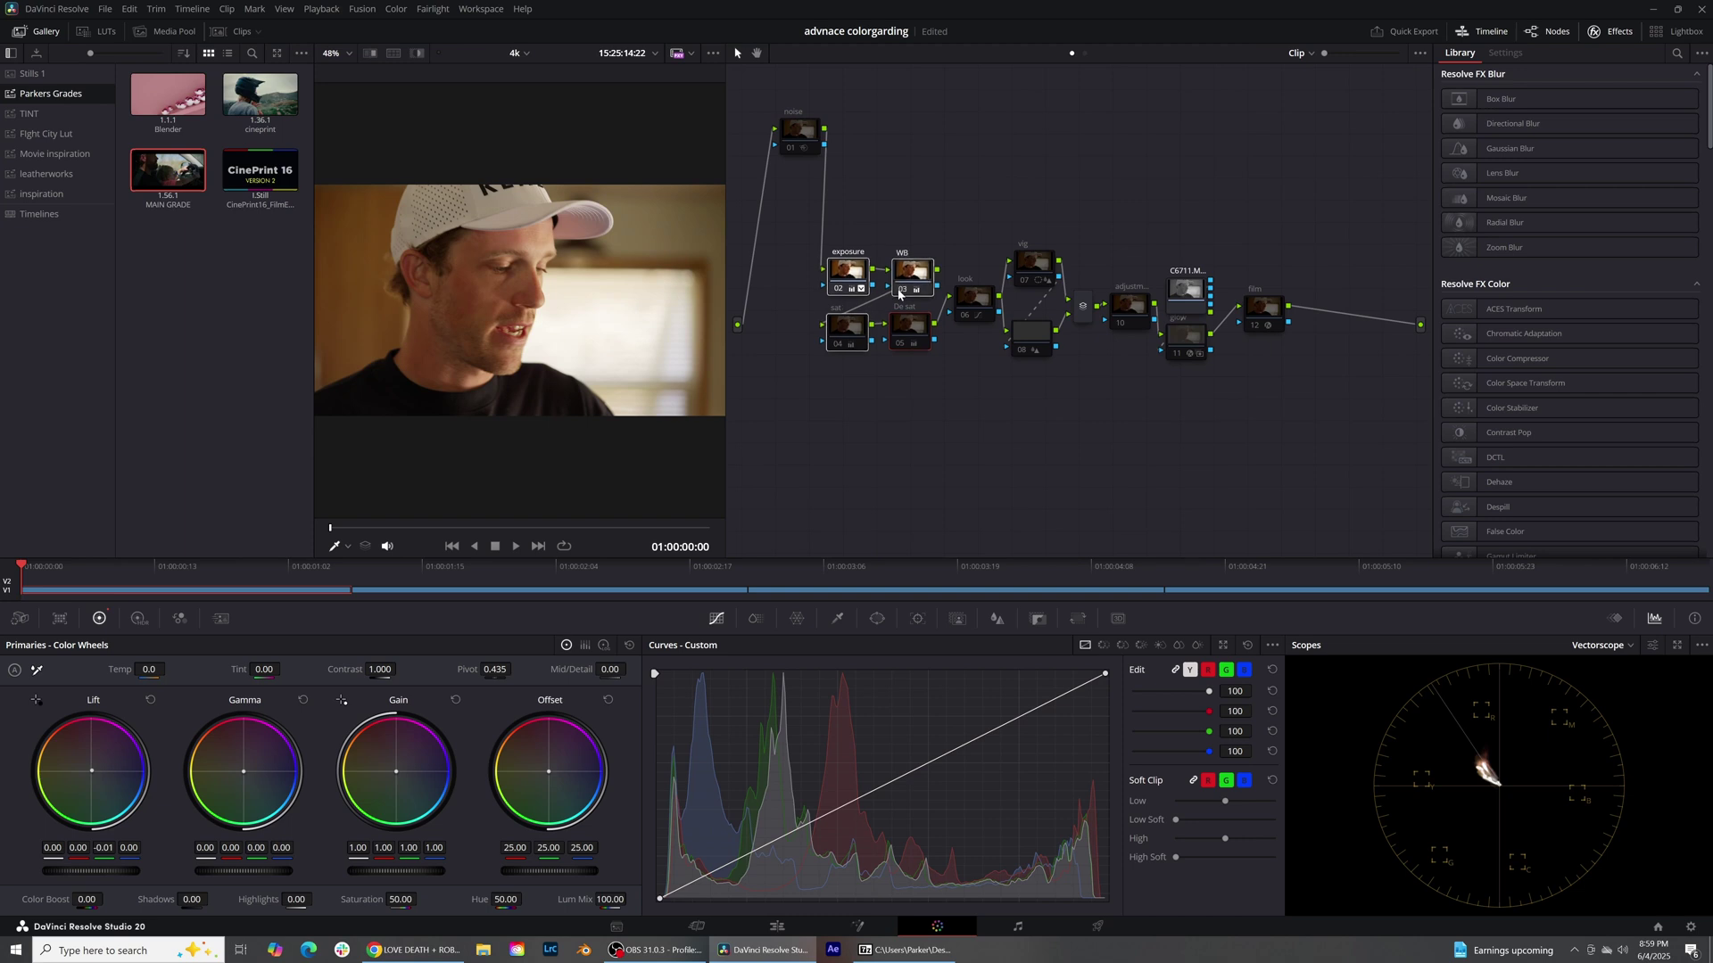
pyautogui.click(838, 345)
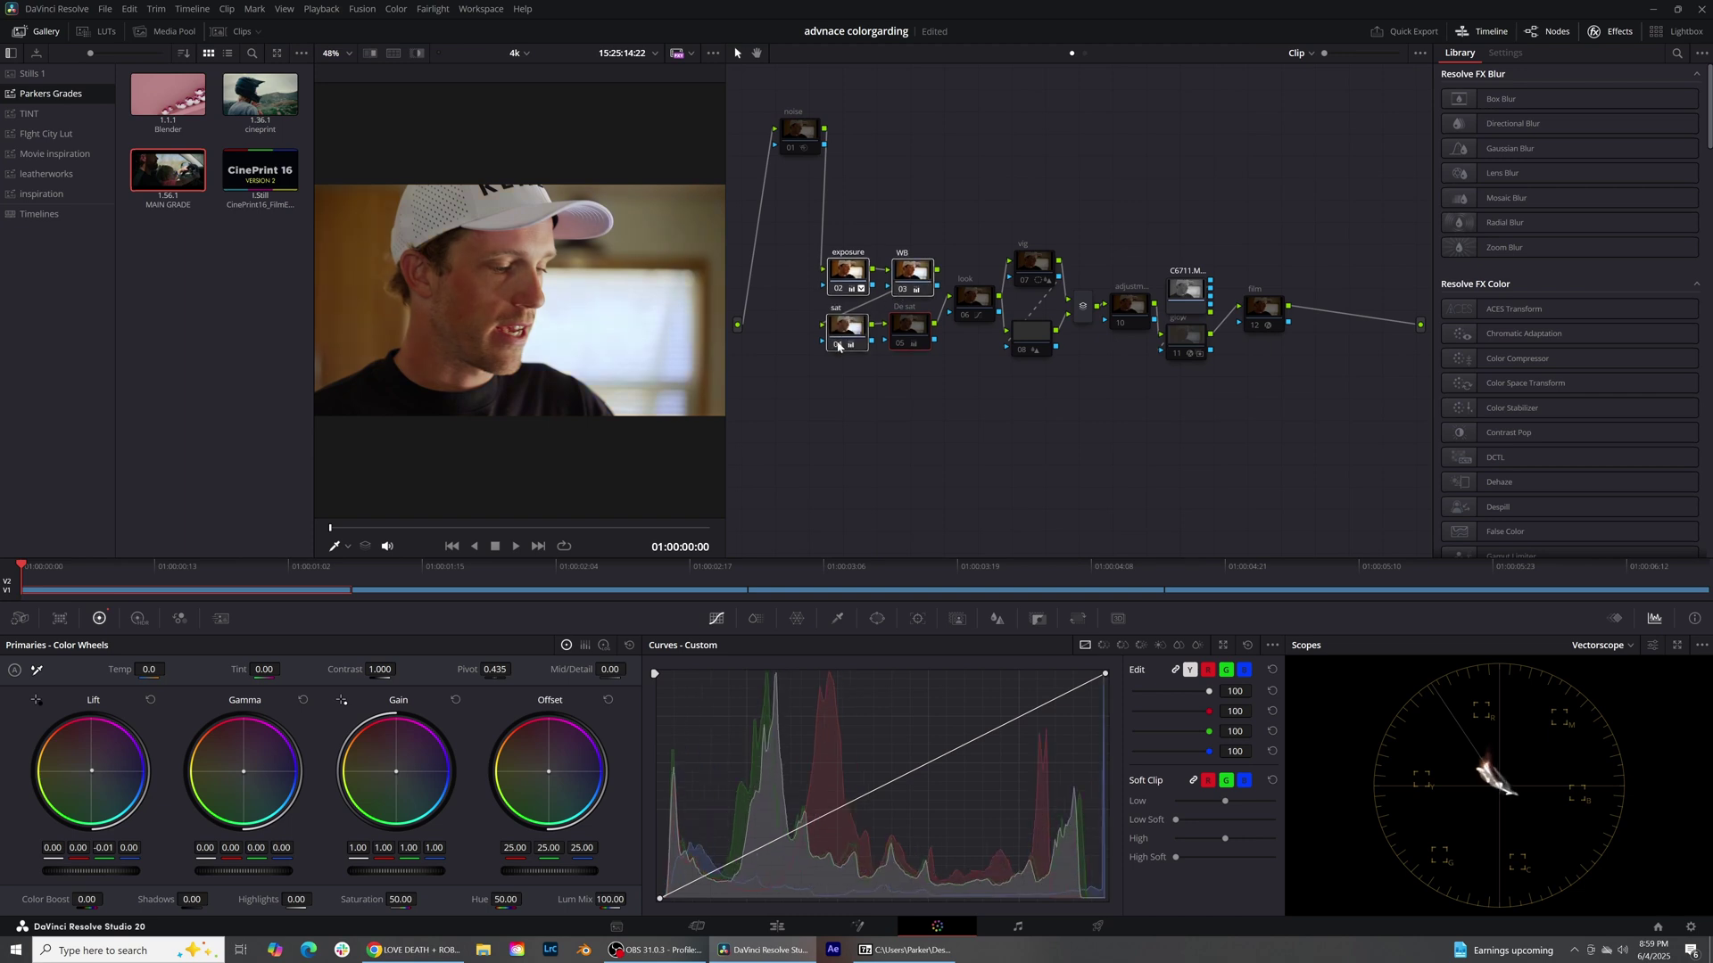
pyautogui.click(898, 344)
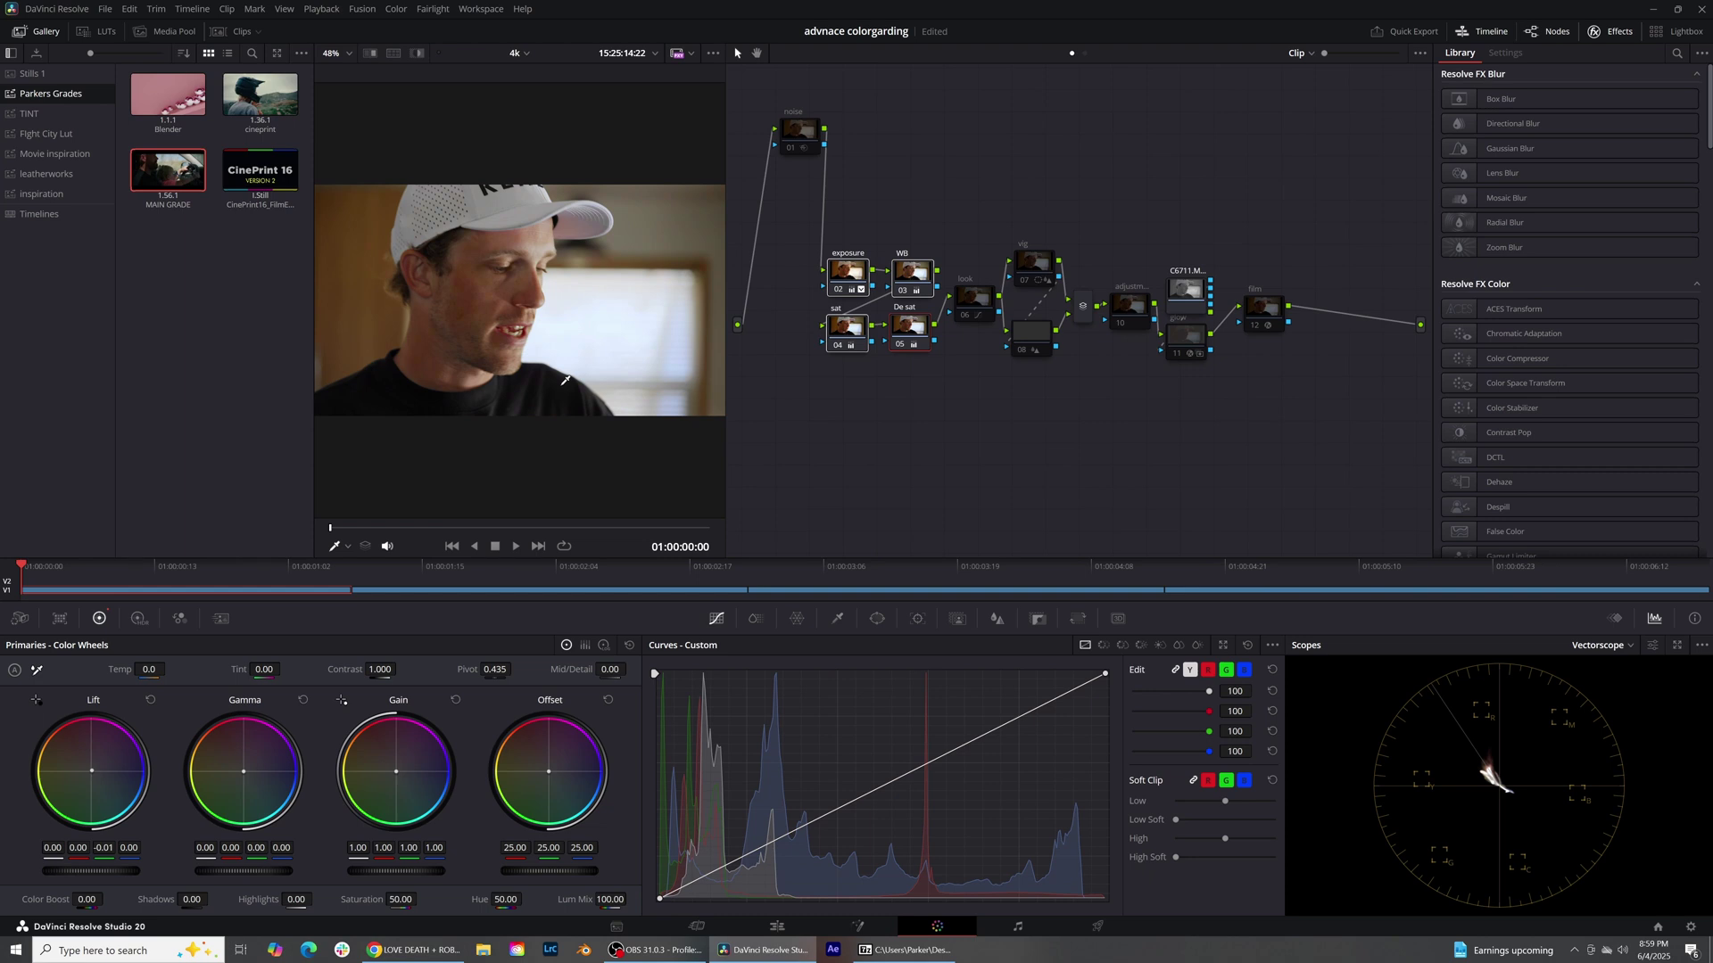
# Step: Enable the look node, reset its custom curves, and anchor a control point on the diagonal in the lower midtones
pyautogui.click(970, 309)
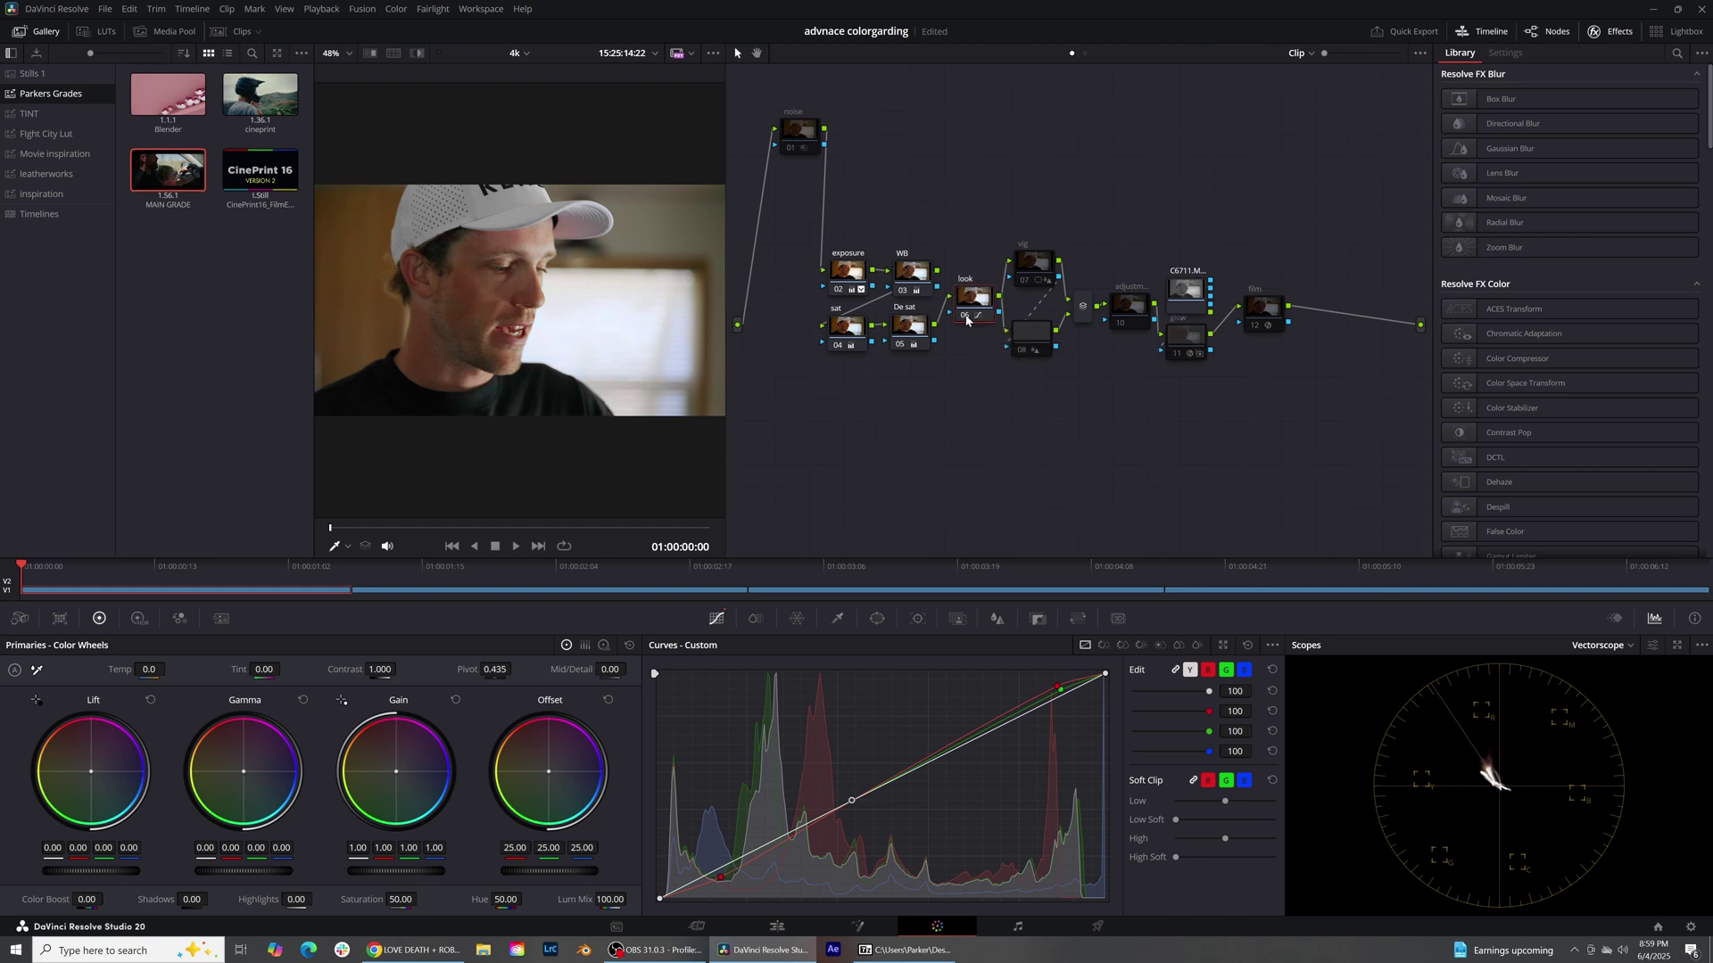
pyautogui.click(965, 316)
pyautogui.click(1245, 645)
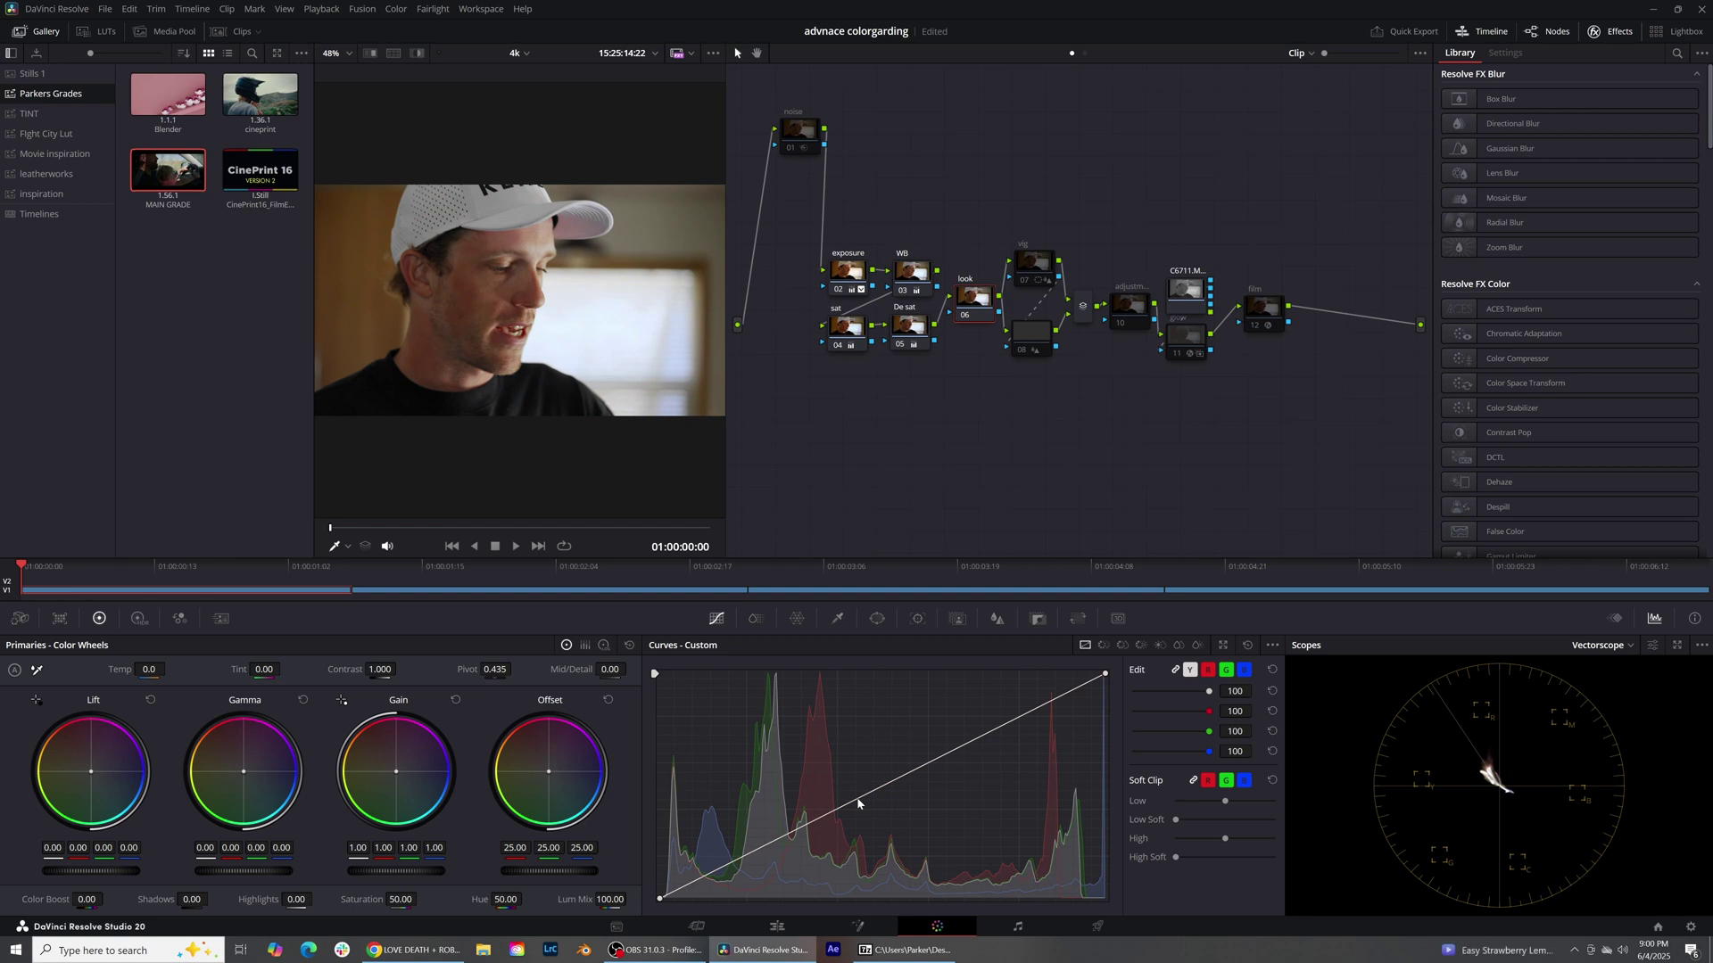
pyautogui.click(819, 817)
pyautogui.moveTo(725, 879); pyautogui.dragTo(800, 835)
# Step: Raise the highlights slightly on the look node's red and green curves
pyautogui.click(1209, 671)
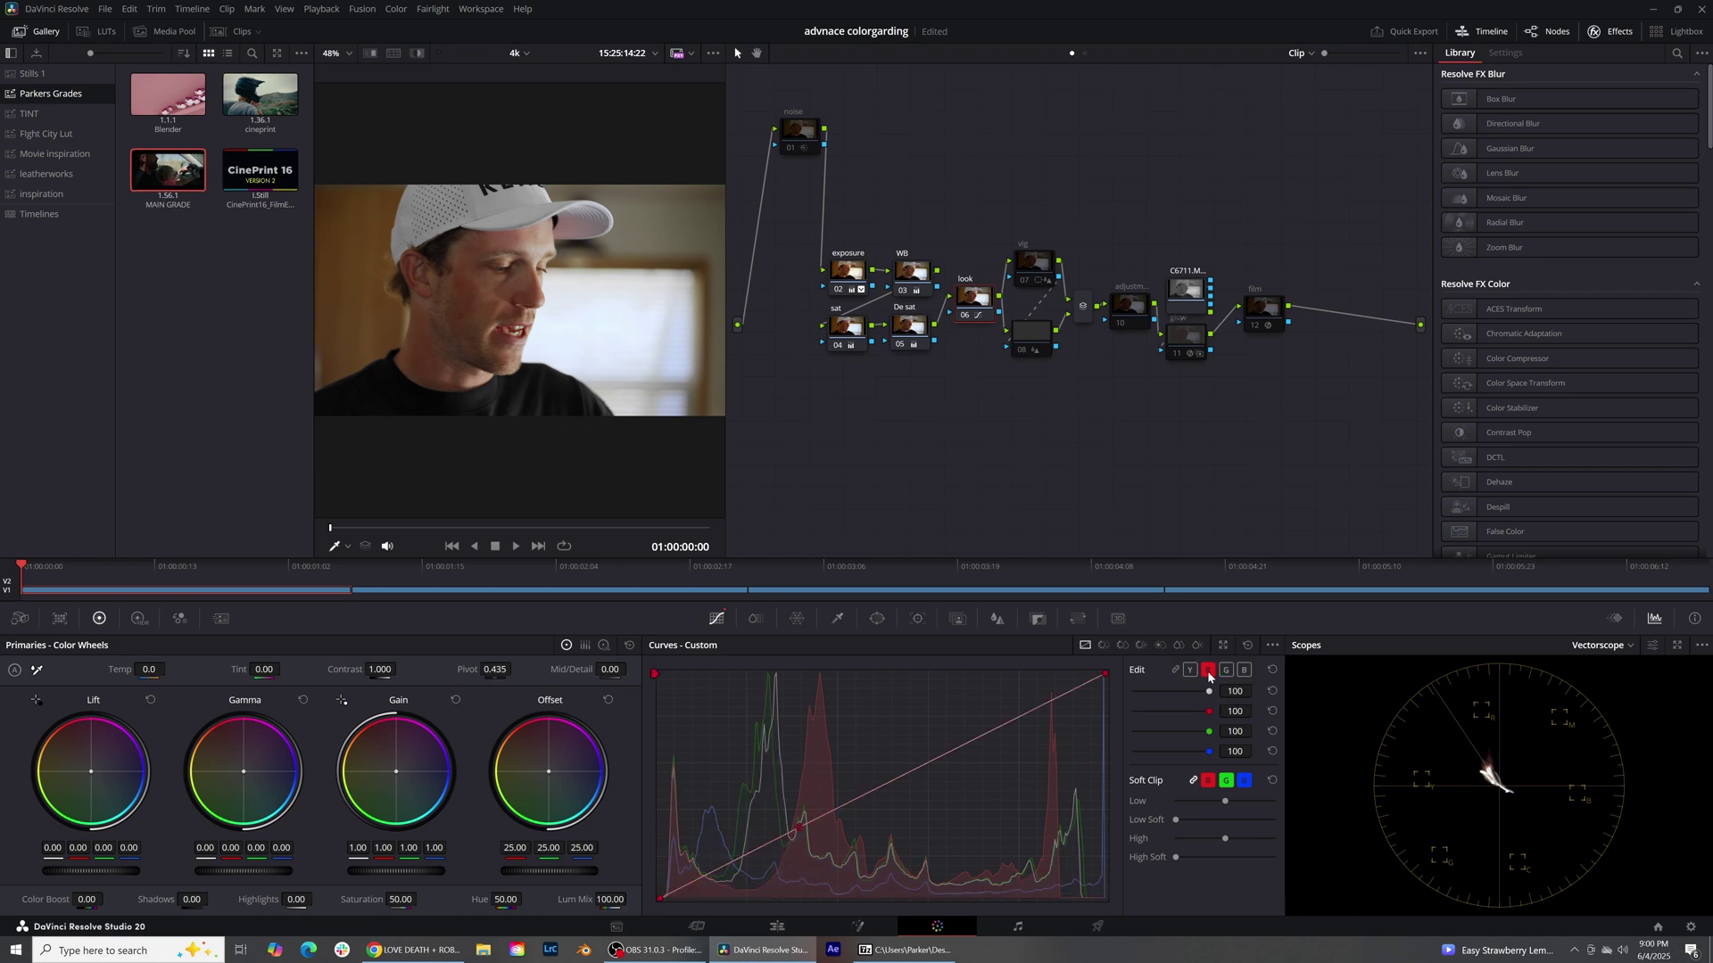
pyautogui.click(994, 726)
pyautogui.moveTo(994, 728)
pyautogui.mouseDown()
pyautogui.moveTo(1014, 714)
pyautogui.moveTo(1001, 721)
pyautogui.mouseUp()
pyautogui.click(1227, 671)
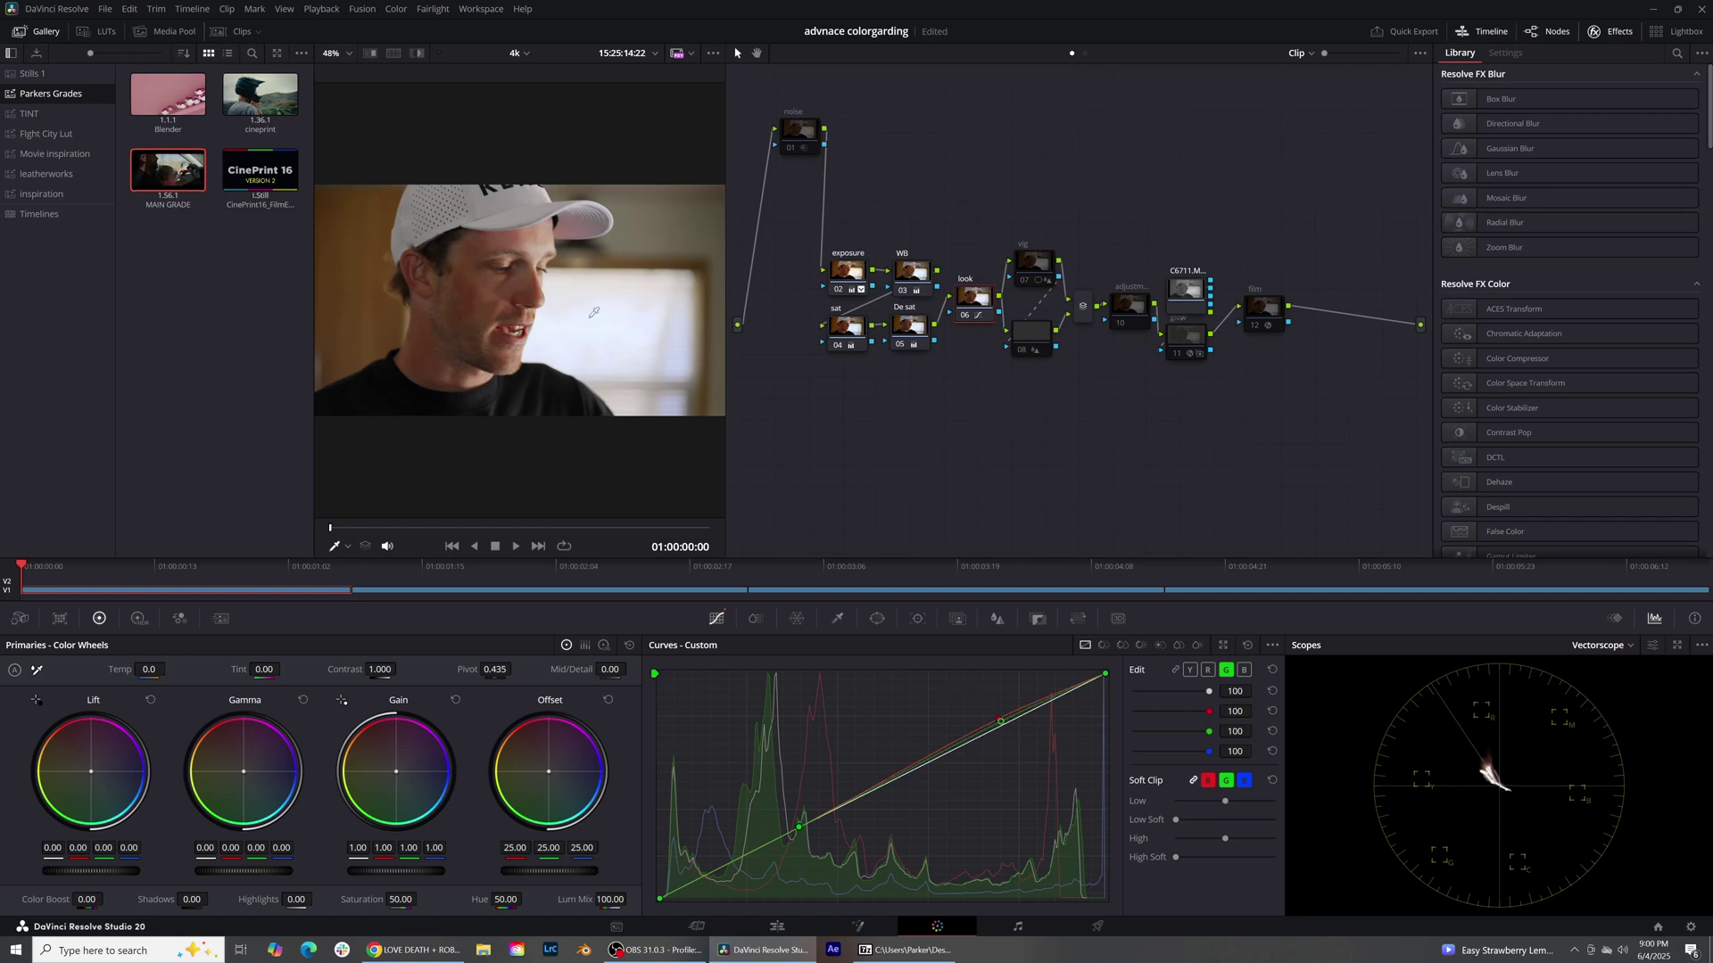
# Step: Lower the shadows slightly on the look node's red curve and reposition the curves' highlight and lower-midtone points
pyautogui.click(1207, 671)
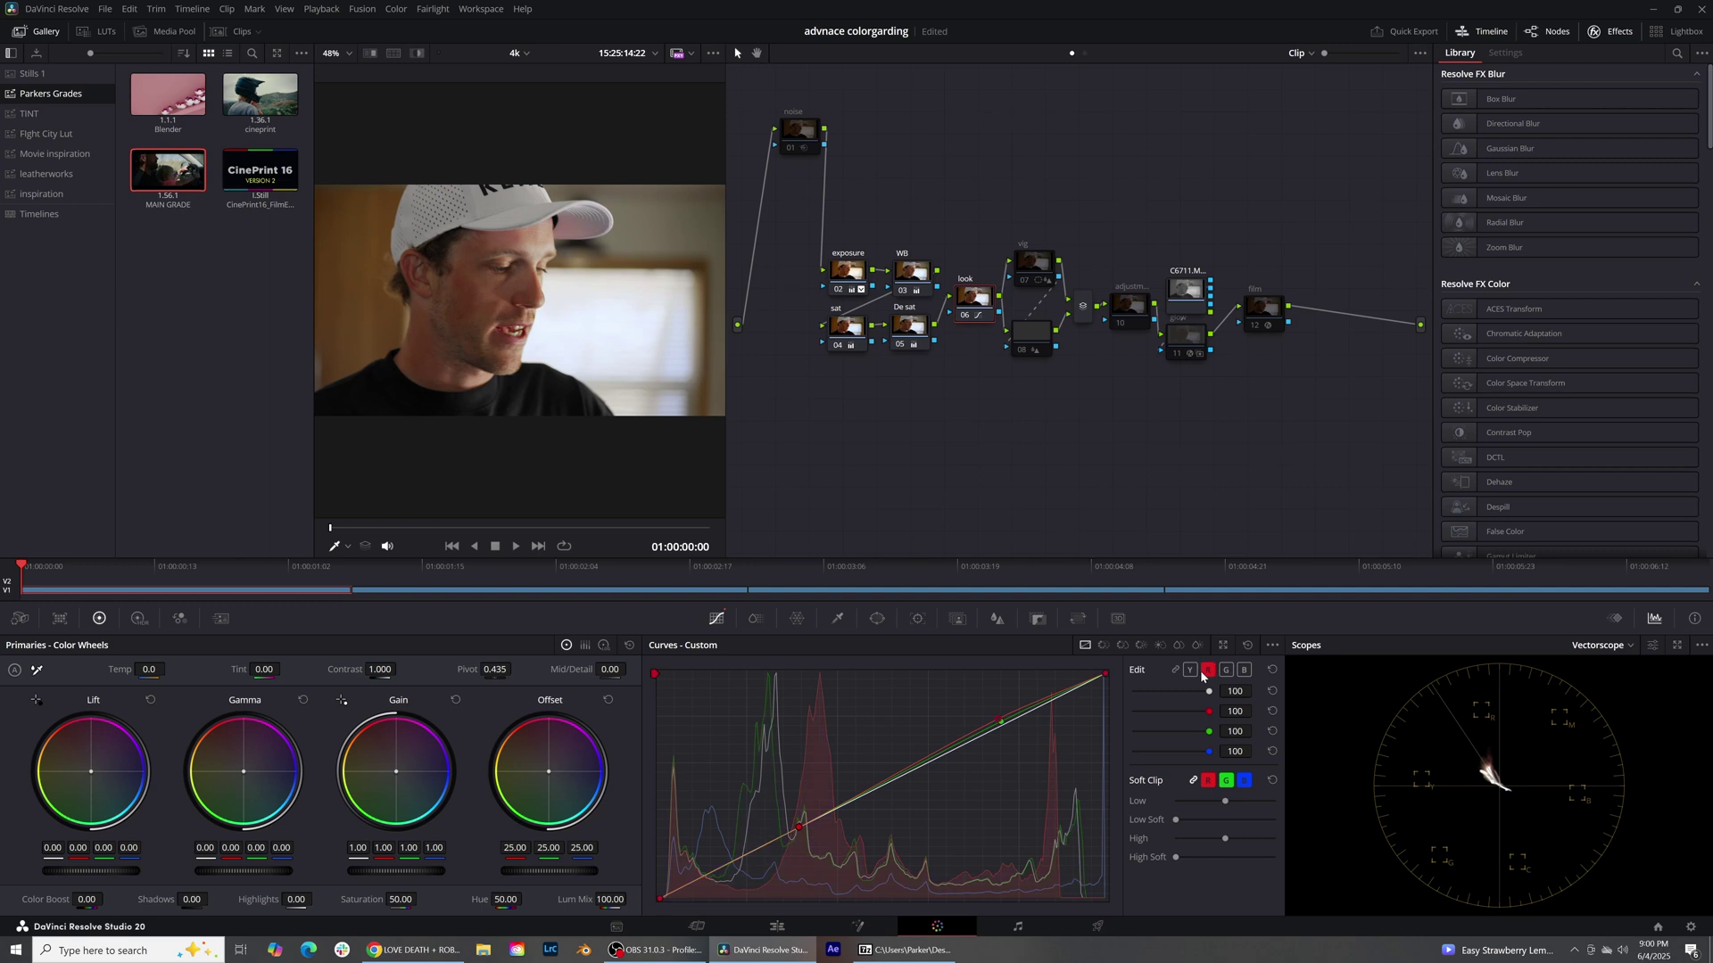
pyautogui.moveTo(776, 837)
pyautogui.mouseDown()
pyautogui.moveTo(767, 881)
pyautogui.moveTo(749, 862)
pyautogui.mouseUp()
pyautogui.moveTo(686, 903); pyautogui.dragTo(675, 906)
pyautogui.moveTo(998, 719); pyautogui.dragTo(1029, 708)
pyautogui.click(1003, 724)
pyautogui.click(798, 829)
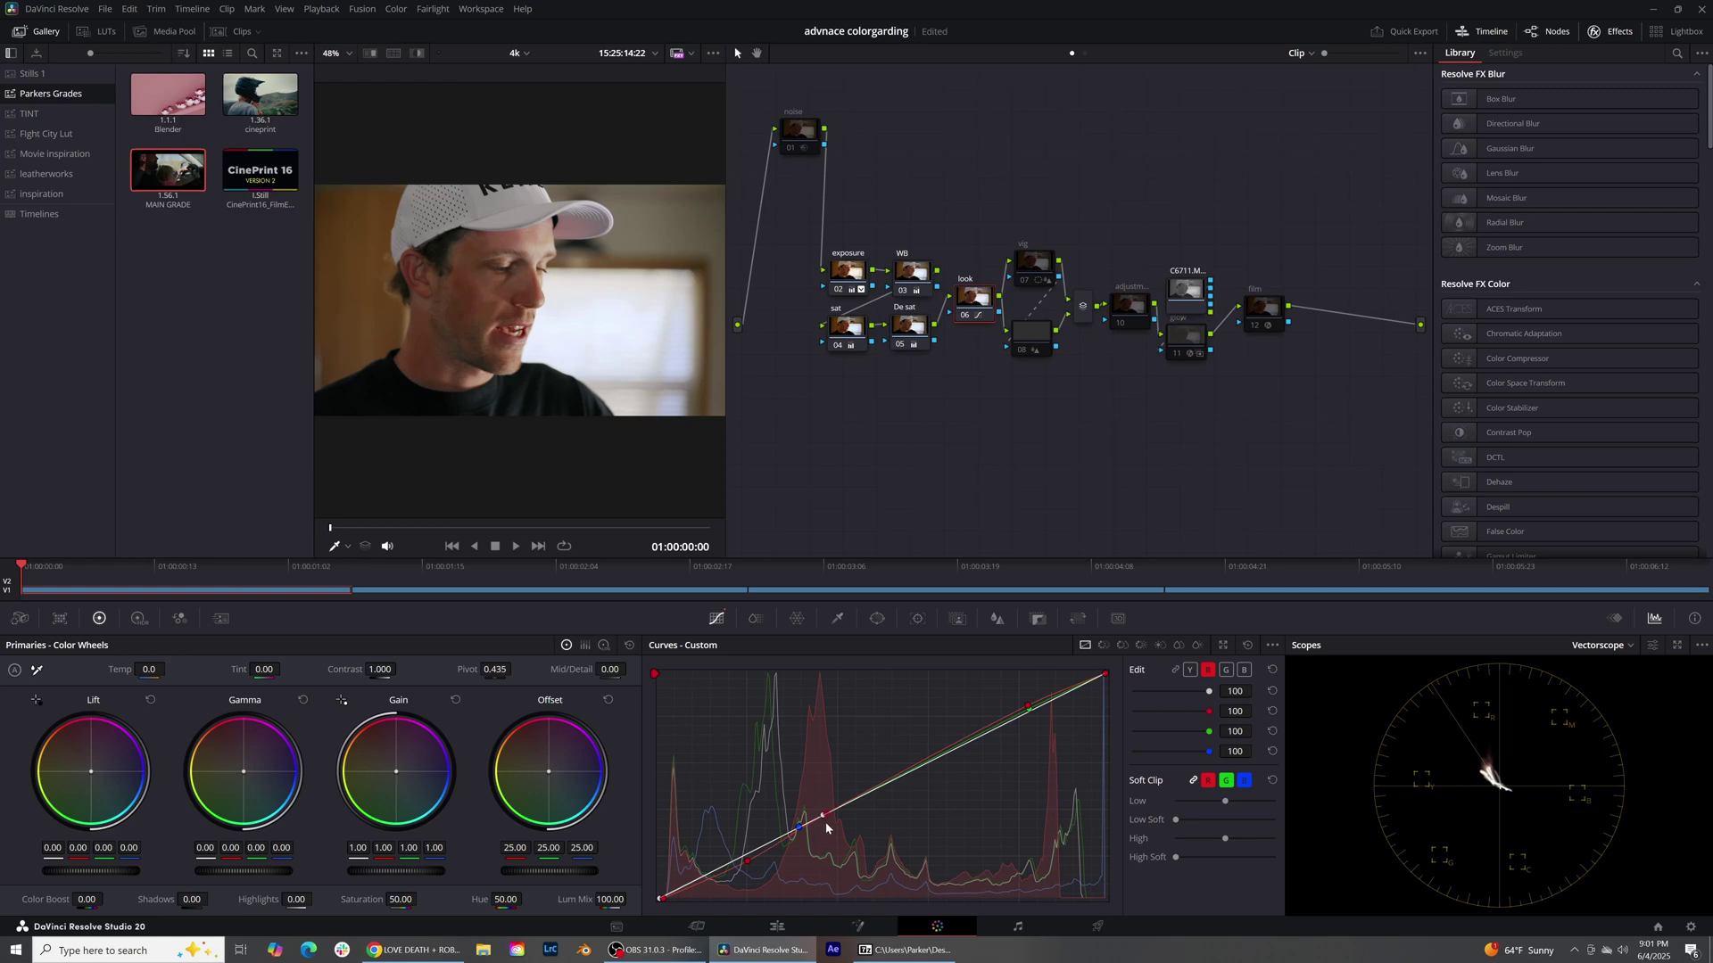
pyautogui.click(800, 829)
# Step: Compare the image with the look node off and on
pyautogui.click(964, 316)
pyautogui.click(964, 317)
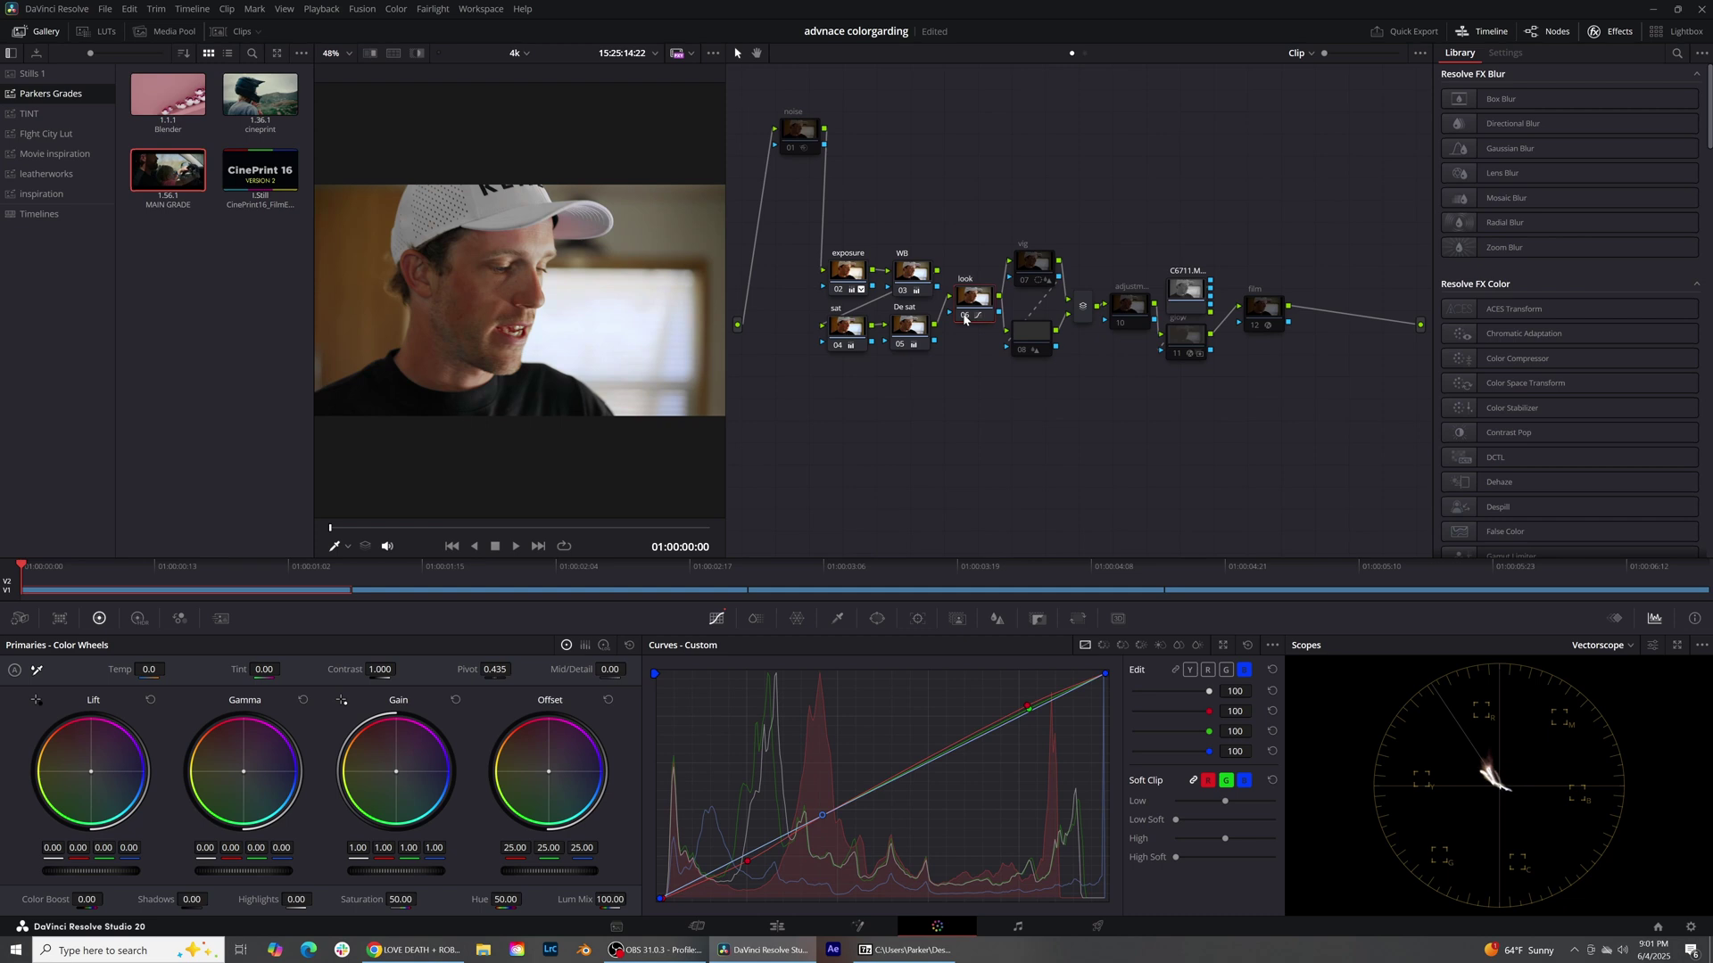
pyautogui.click(964, 317)
pyautogui.click(965, 317)
# Step: Enable the vig node and node 08 below it, and spread the two nodes apart vertically
pyautogui.click(1035, 268)
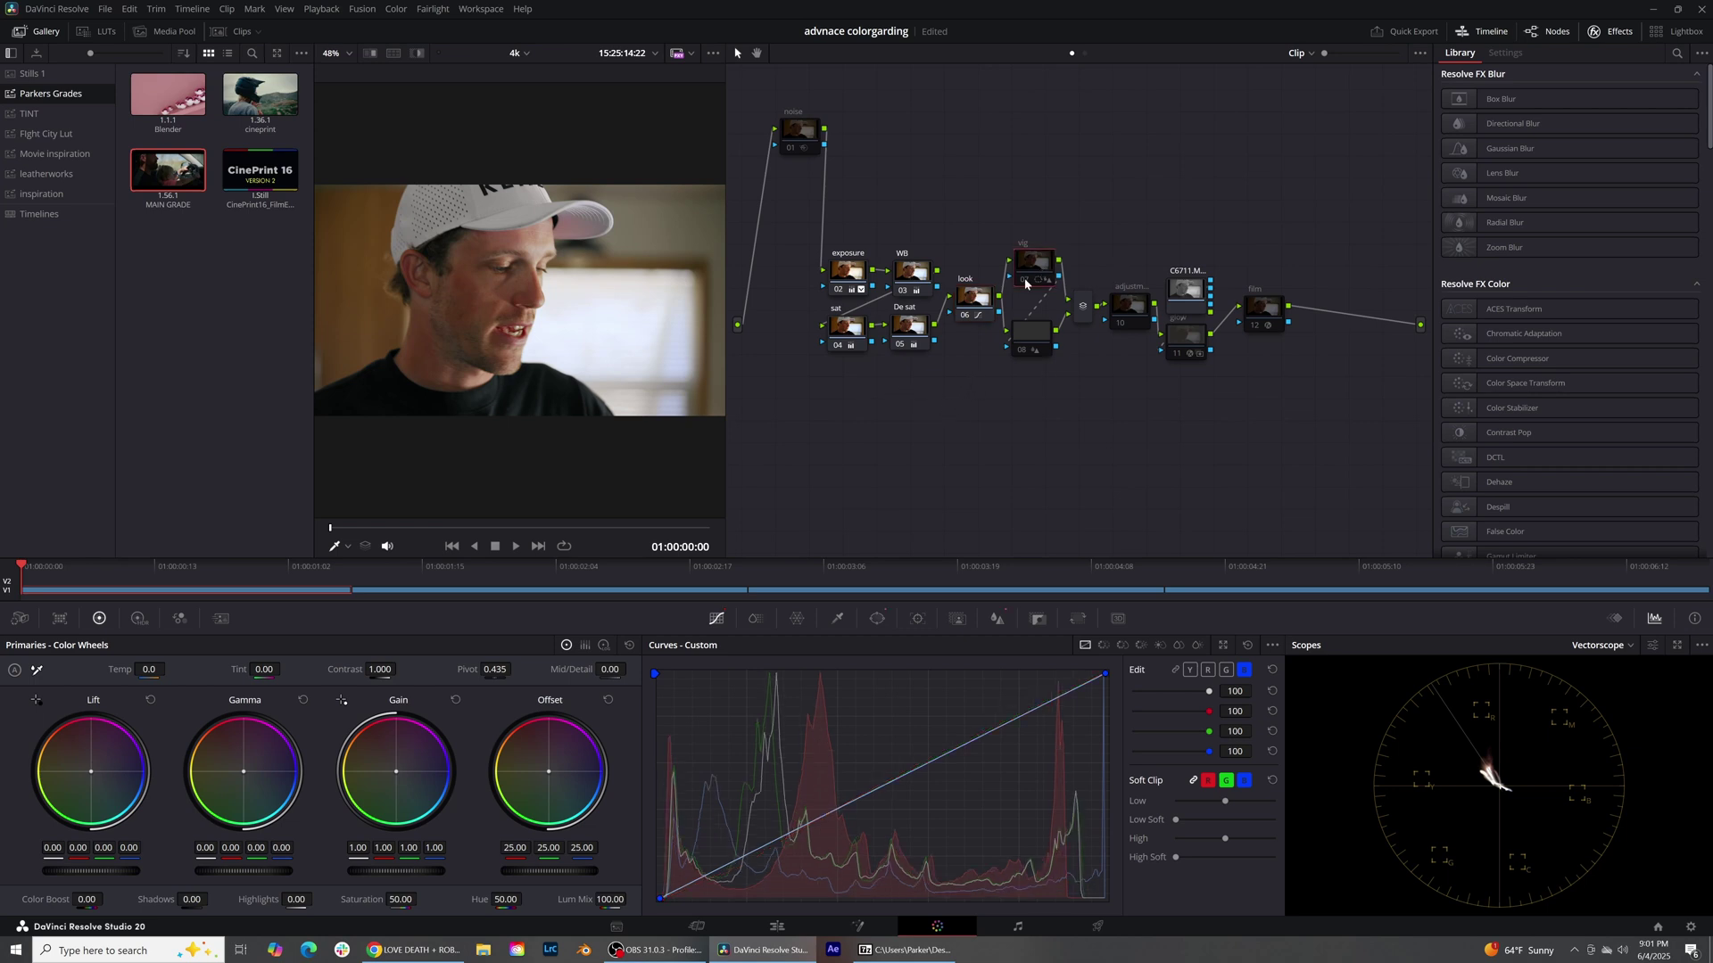
pyautogui.click(1024, 351)
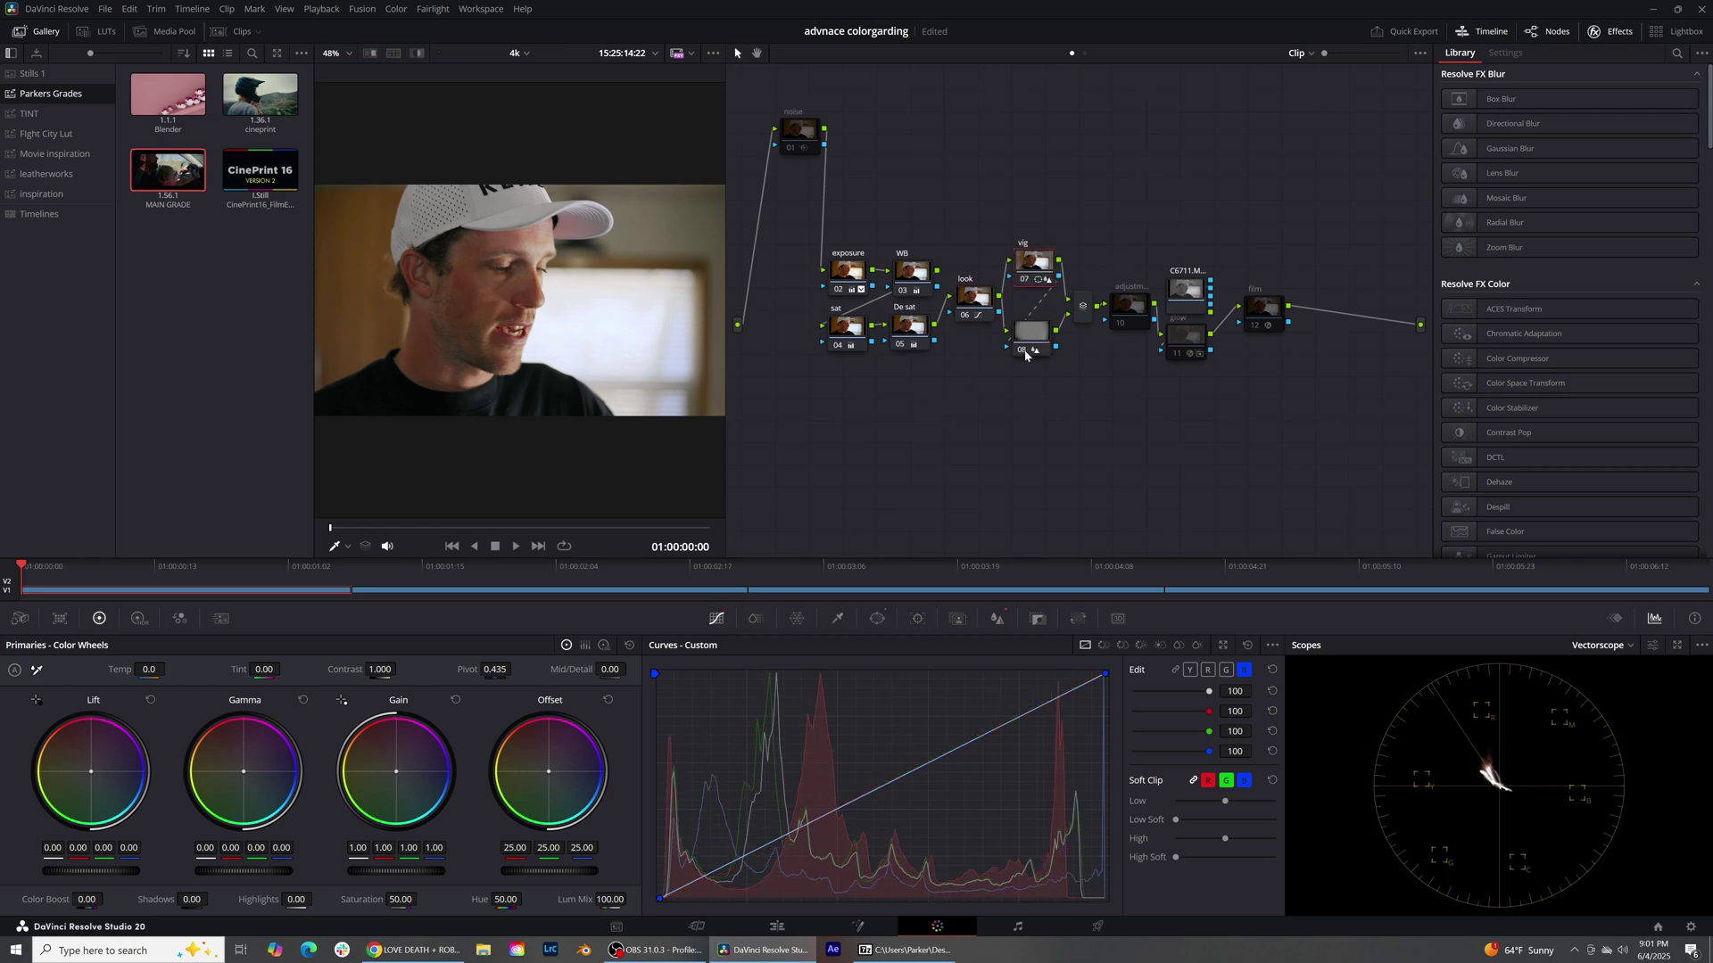
pyautogui.moveTo(1026, 283); pyautogui.dragTo(1031, 263)
pyautogui.moveTo(1033, 333); pyautogui.dragTo(1041, 434)
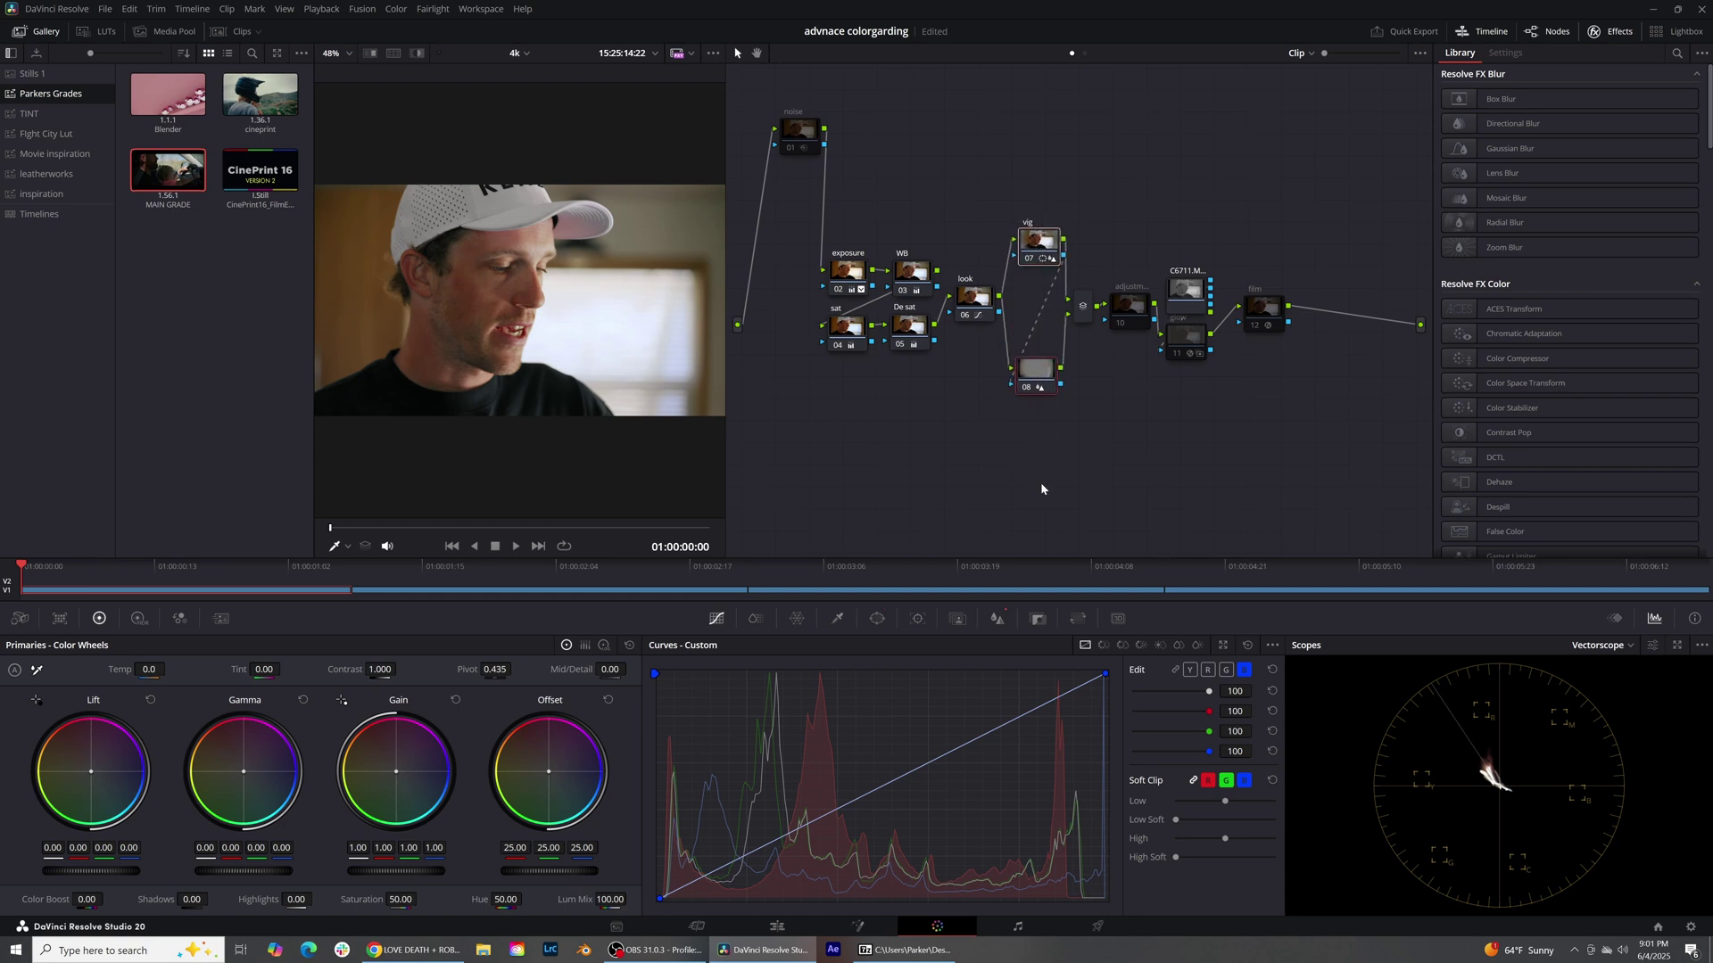
# Step: Replace the vig node pair with a new serial node after the look node and a layer node below it, arranged evenly around the mixer
pyautogui.press('Delete')
pyautogui.click(979, 301)
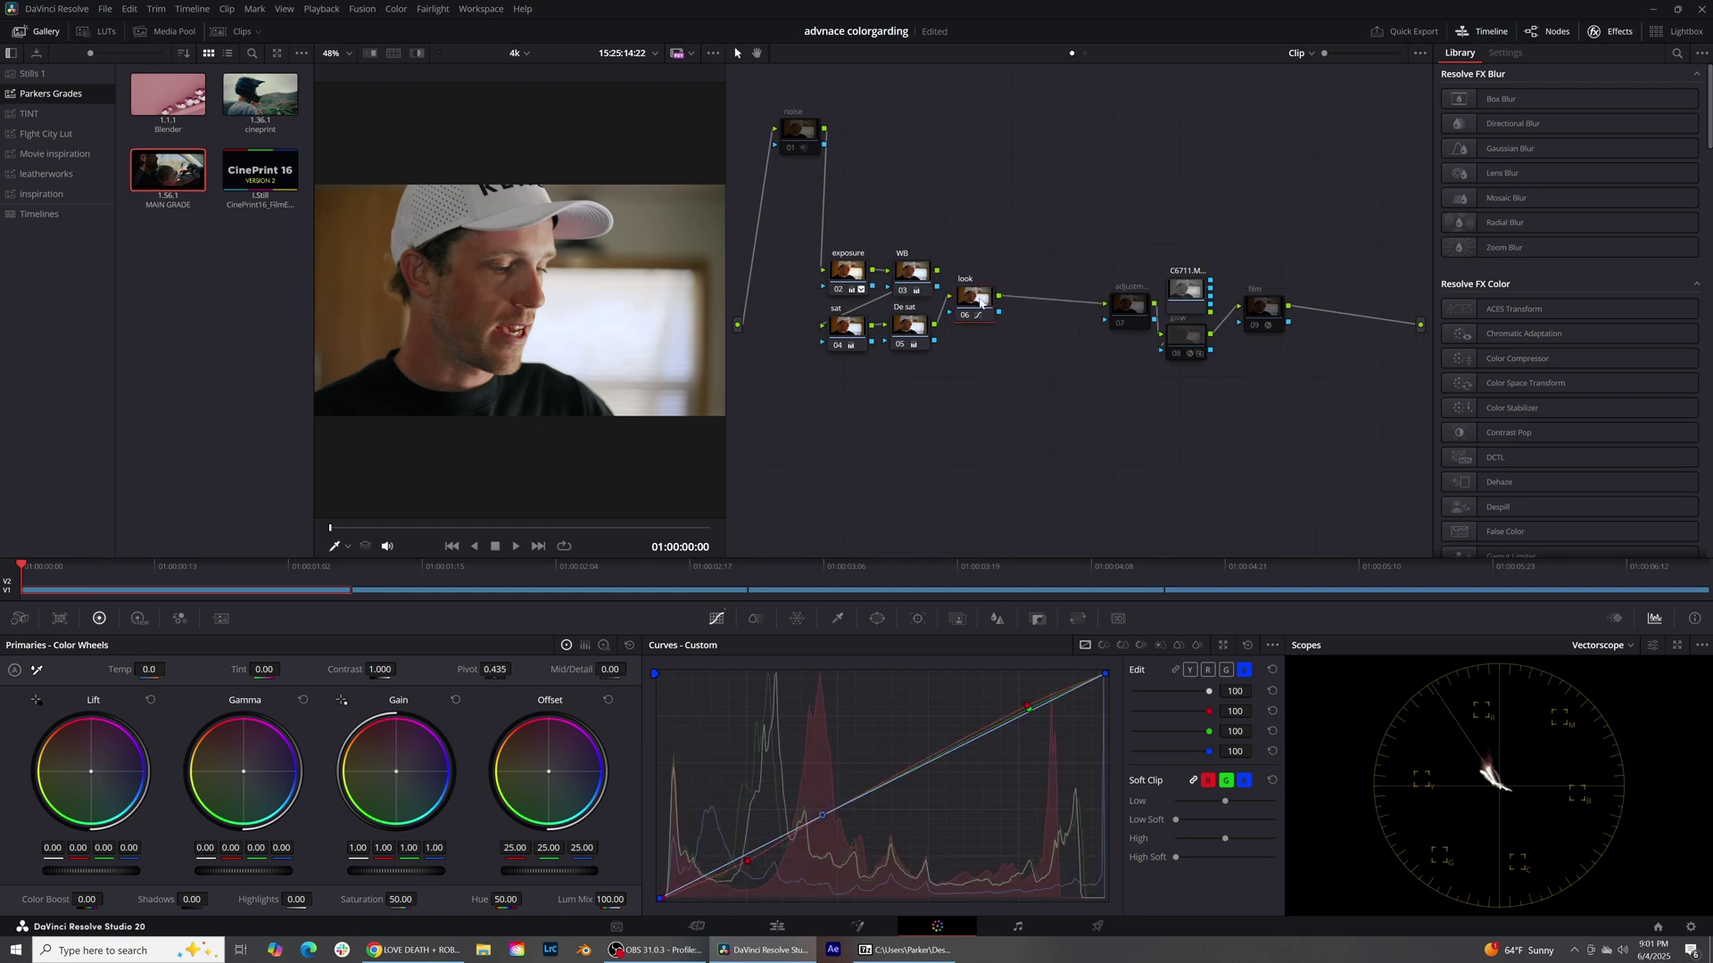
pyautogui.hotkey('alt', 's')
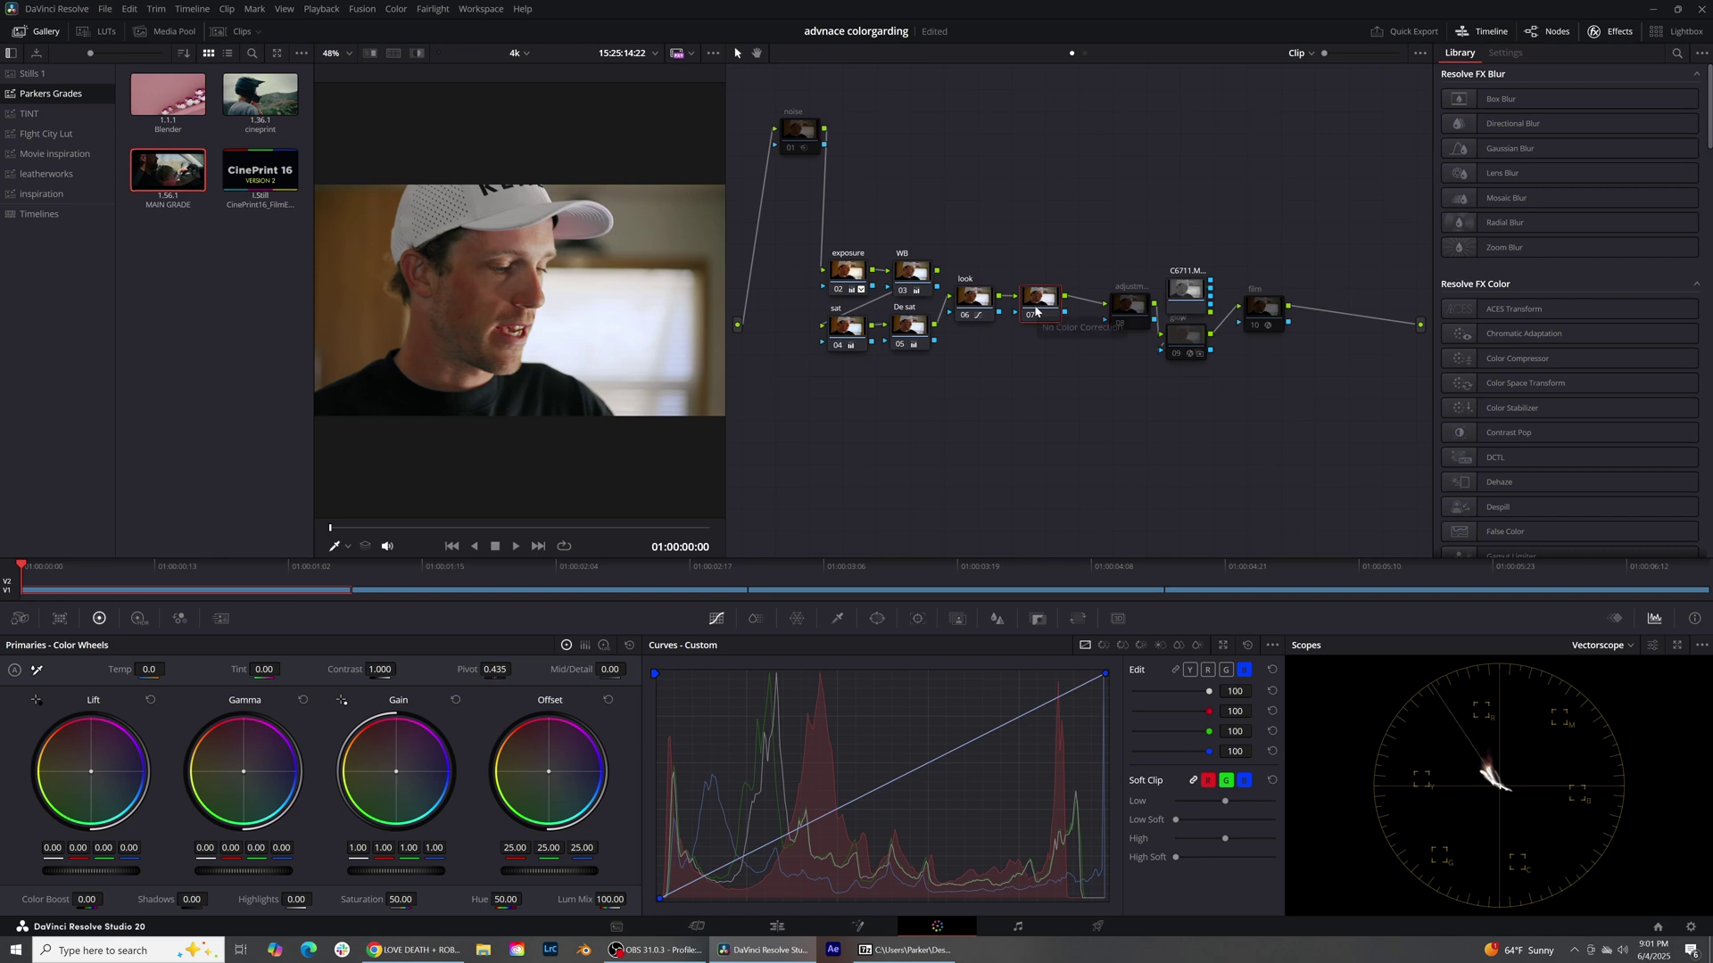
pyautogui.hotkey('alt', 'l')
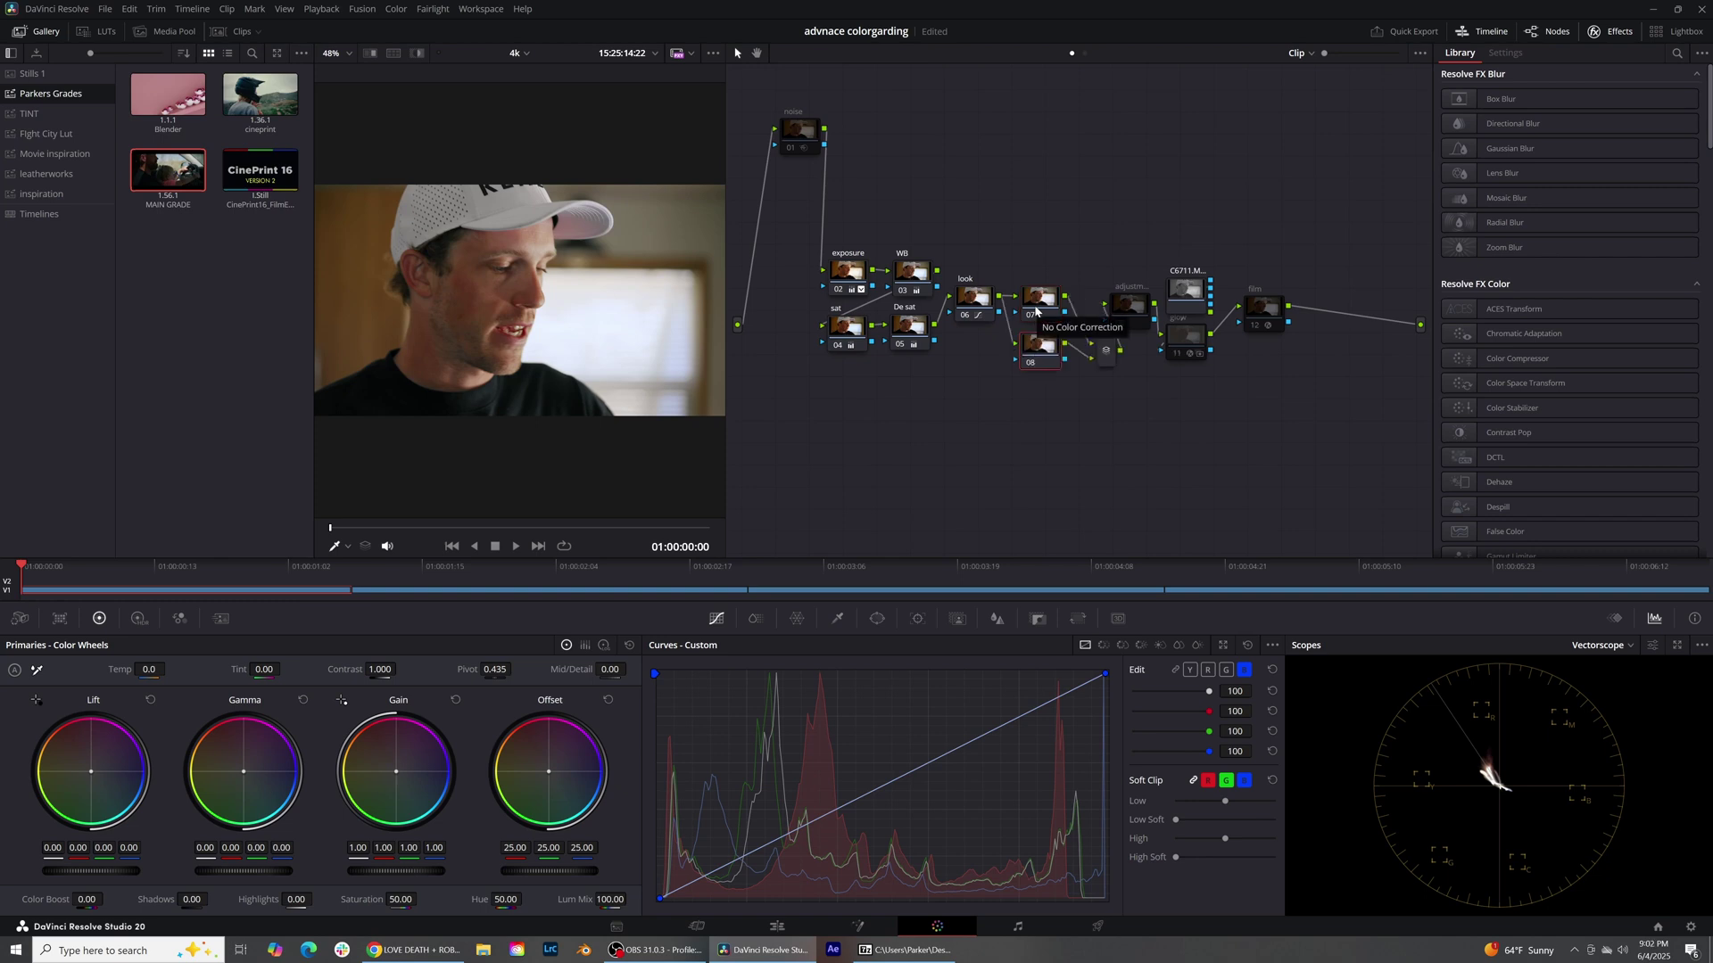
pyautogui.moveTo(1035, 312); pyautogui.dragTo(1033, 285)
pyautogui.moveTo(1103, 354); pyautogui.dragTo(1080, 311)
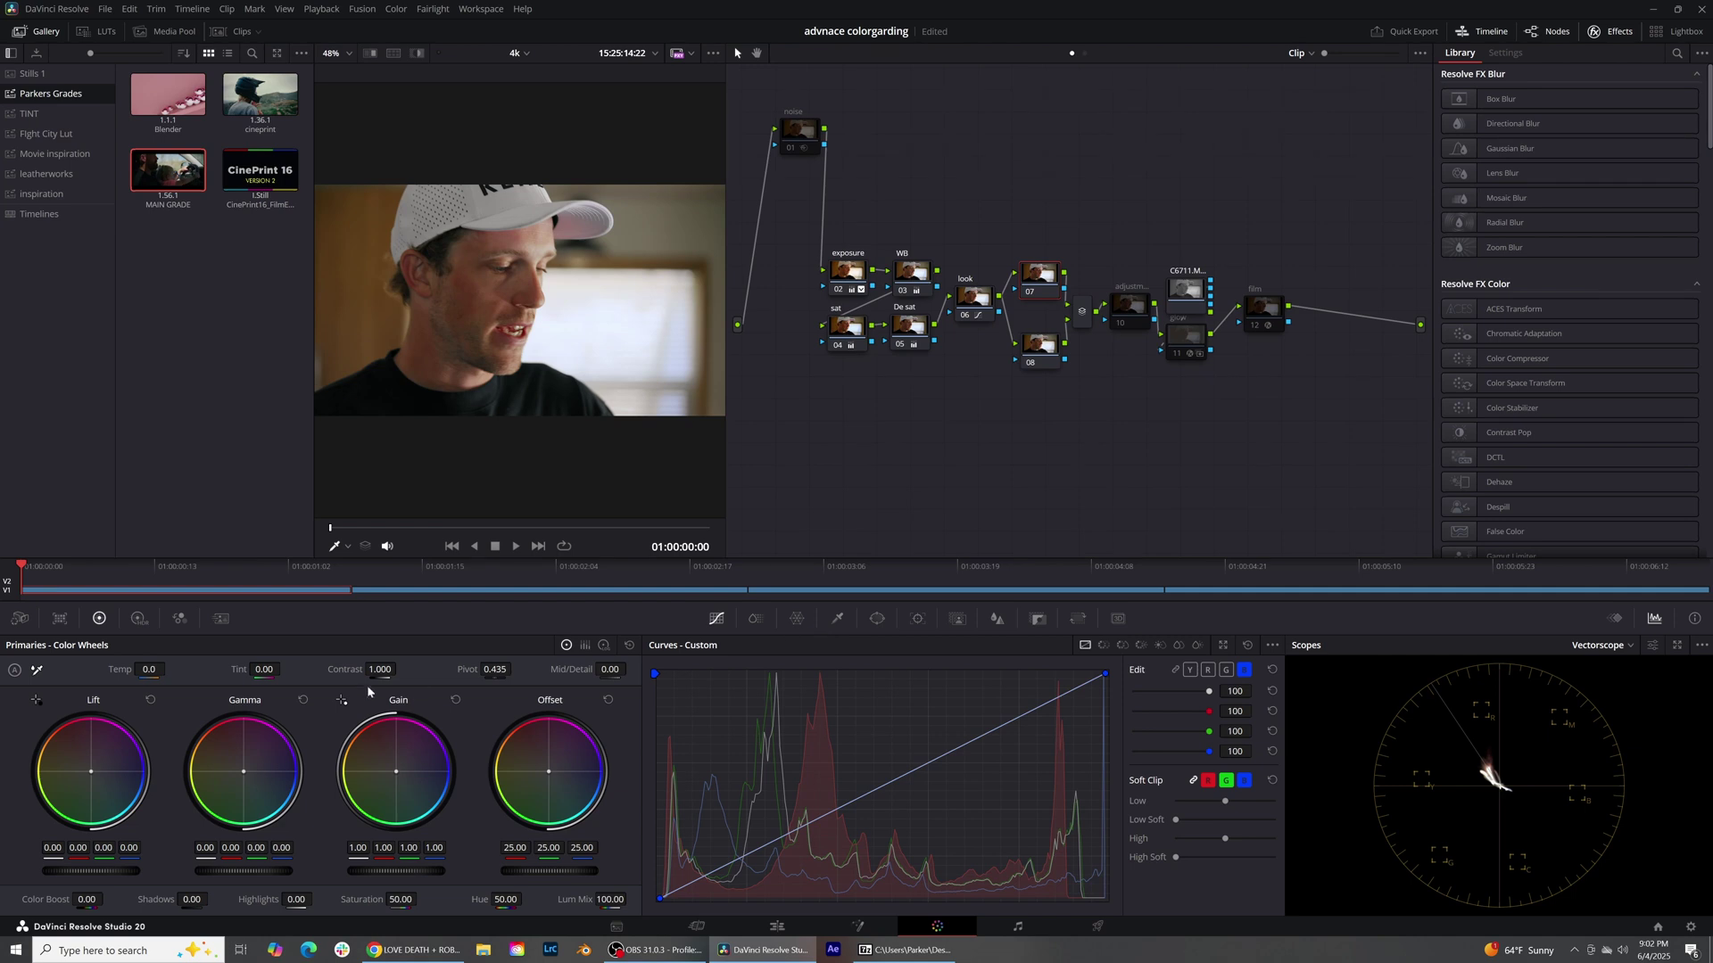
# Step: Add a circle window to node 07, stretched into a soft ellipse around the whole frame, about 61.93 size, 66.94 aspect and 5.18 softness
pyautogui.click(867, 621)
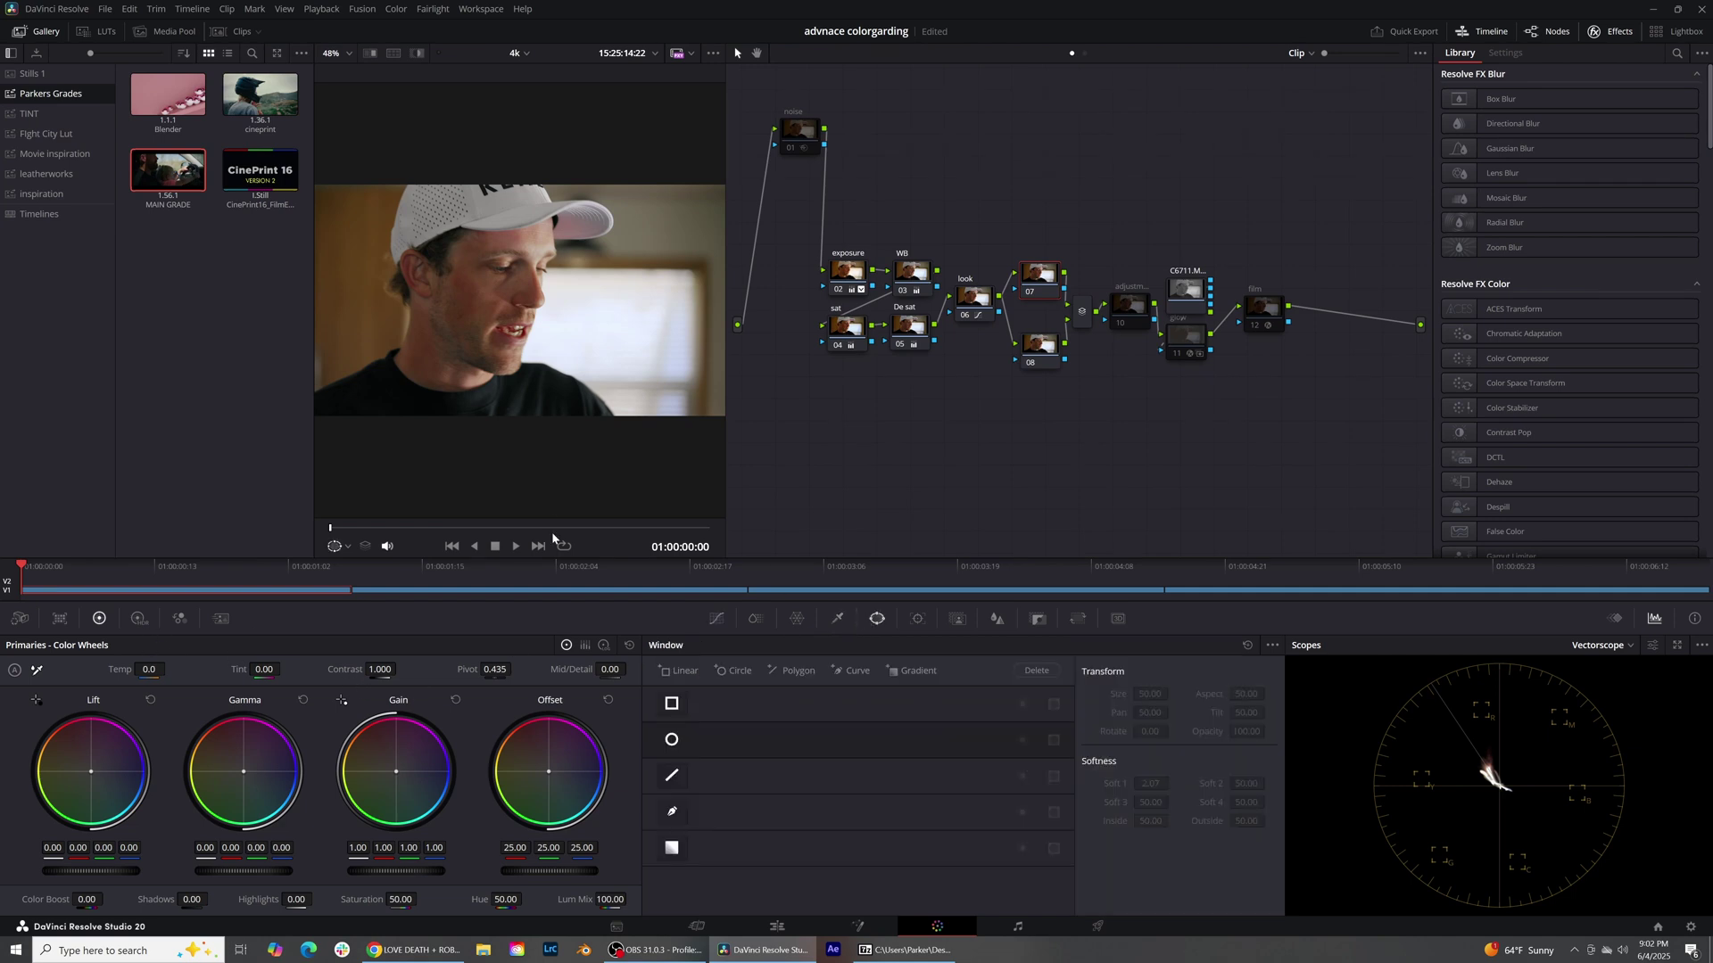
pyautogui.click(673, 741)
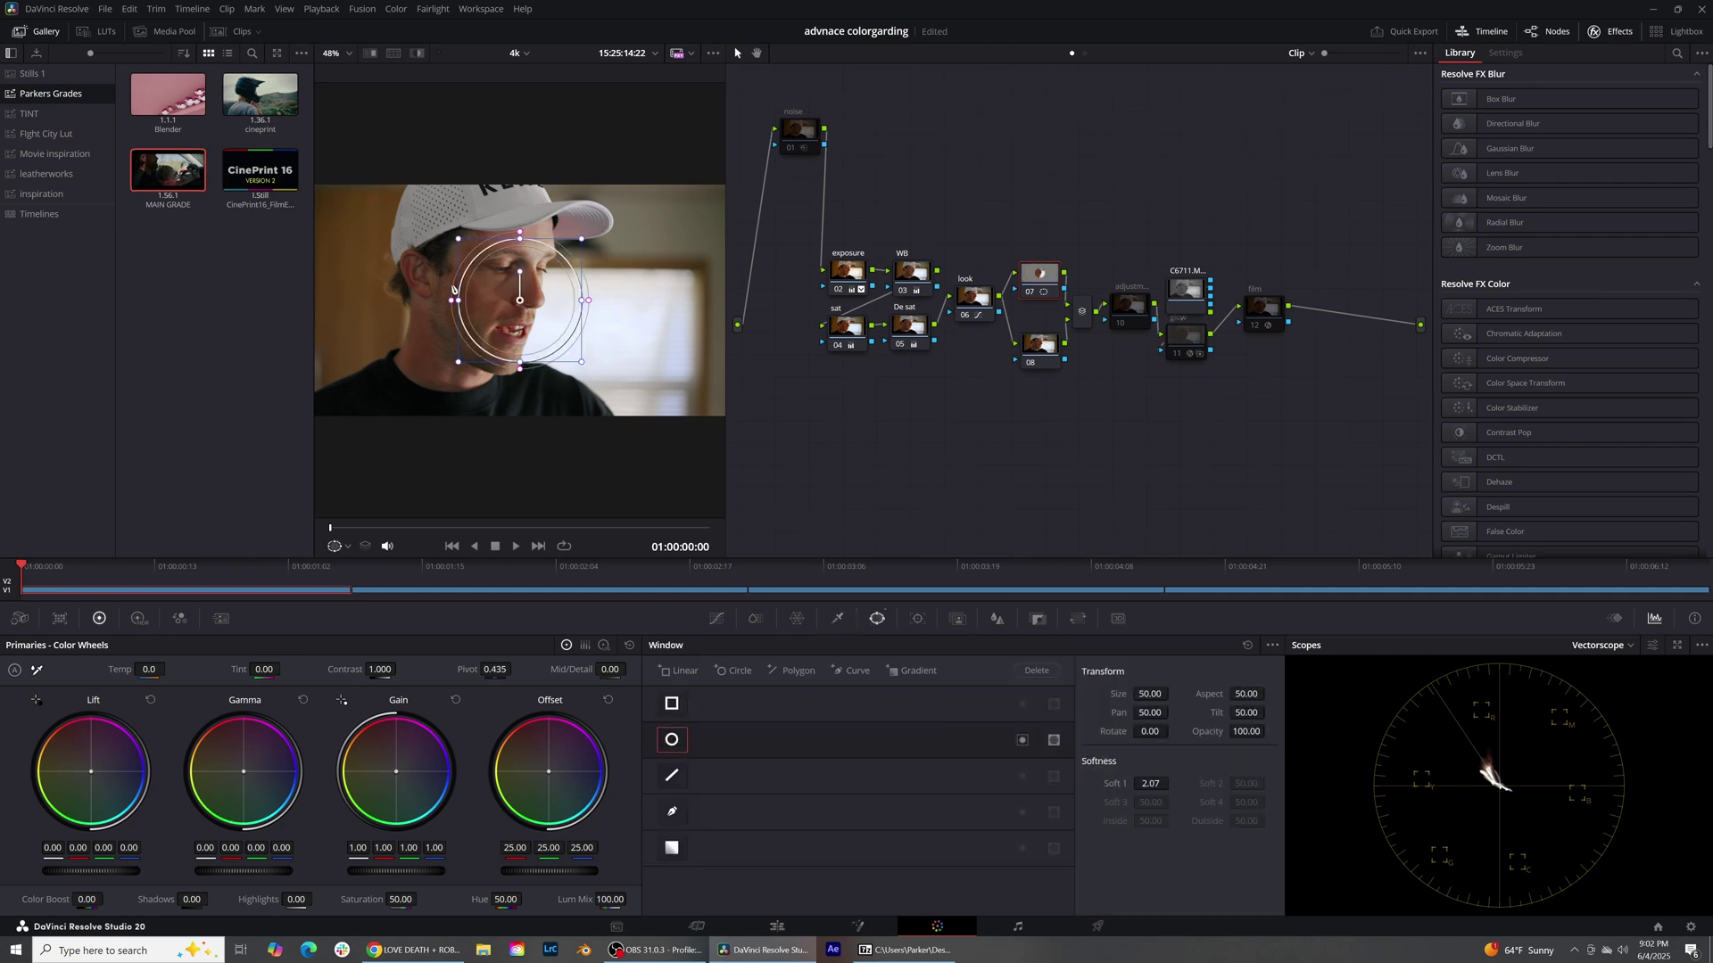
pyautogui.scroll(-1, 456, 307)
pyautogui.moveTo(452, 308); pyautogui.dragTo(321, 299)
pyautogui.moveTo(514, 359); pyautogui.dragTo(512, 382)
pyautogui.moveTo(348, 385); pyautogui.dragTo(325, 395)
pyautogui.moveTo(513, 414); pyautogui.dragTo(525, 372)
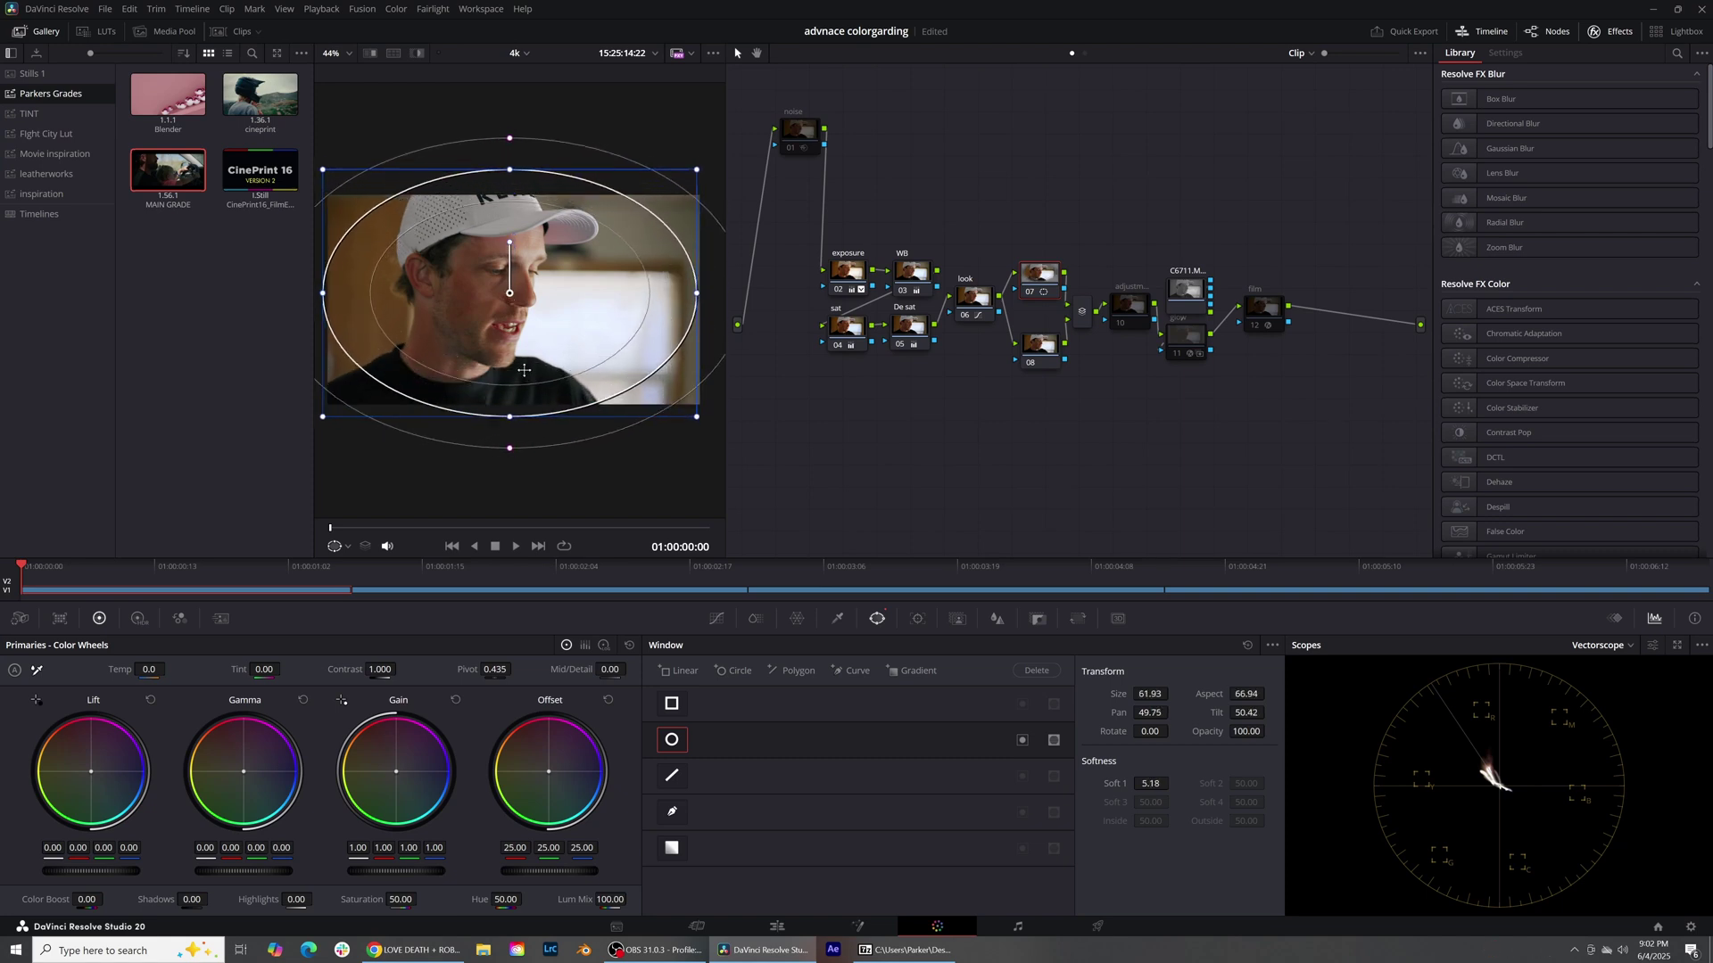
# Step: Feed node 07's window key into node 08 and invert node 08's key input, keeping the two nodes stacked
pyautogui.moveTo(1066, 295); pyautogui.dragTo(1037, 353)
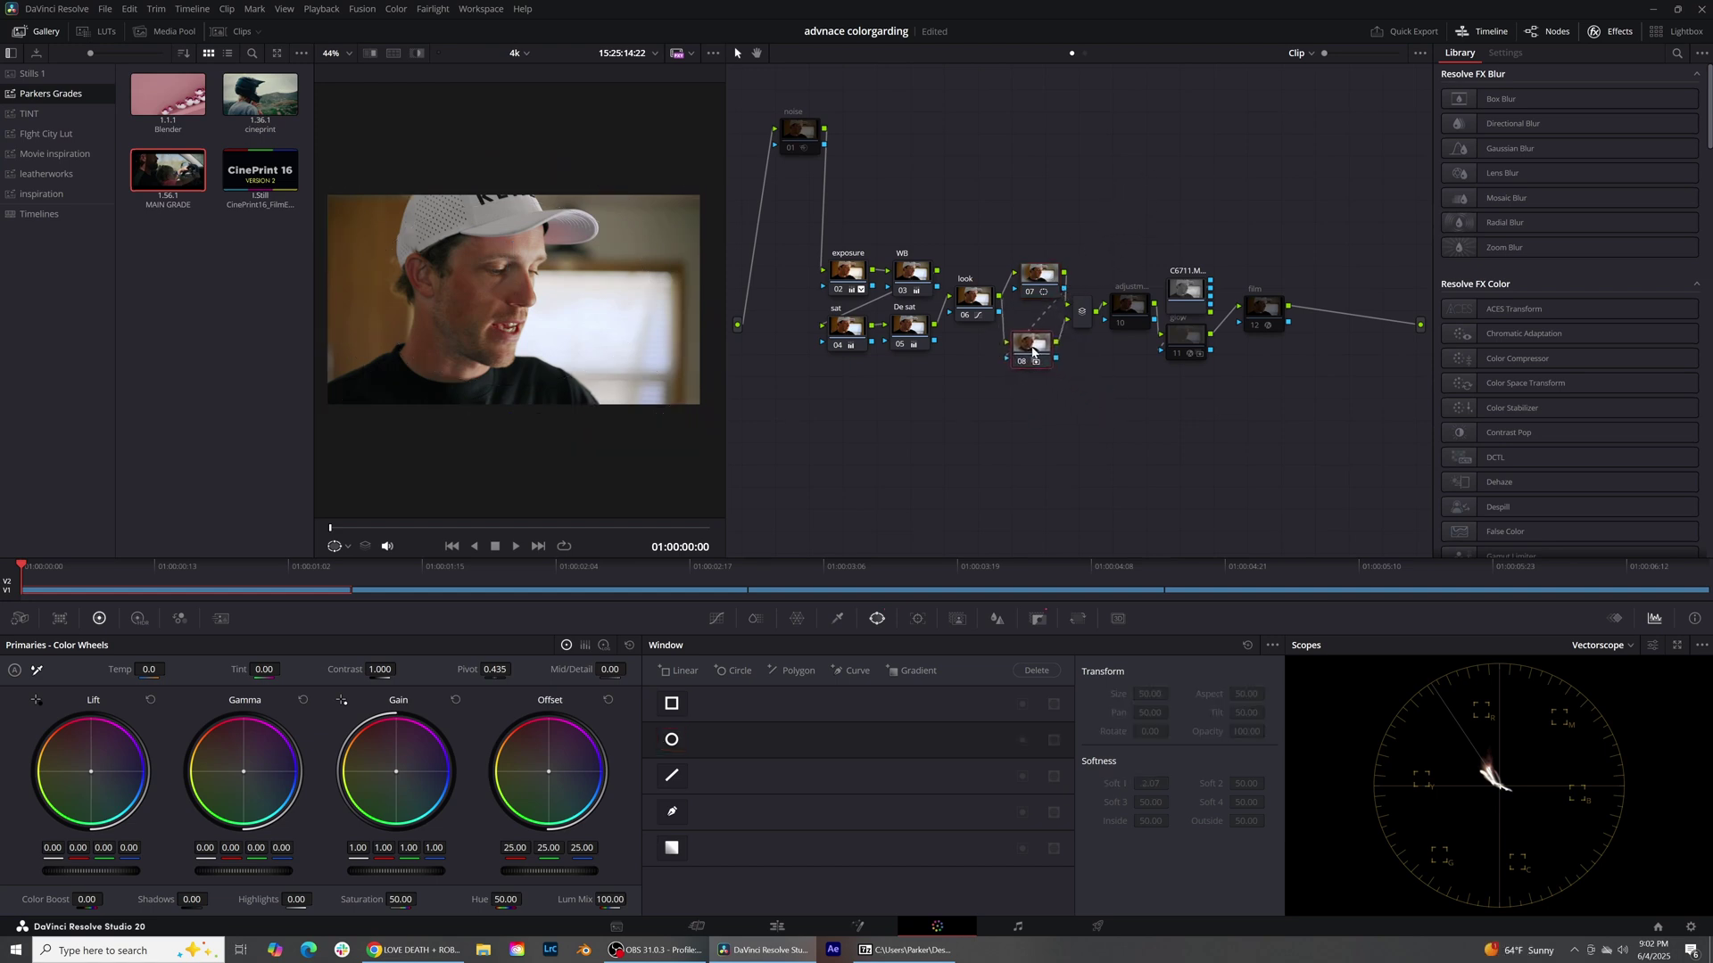
pyautogui.click(1037, 619)
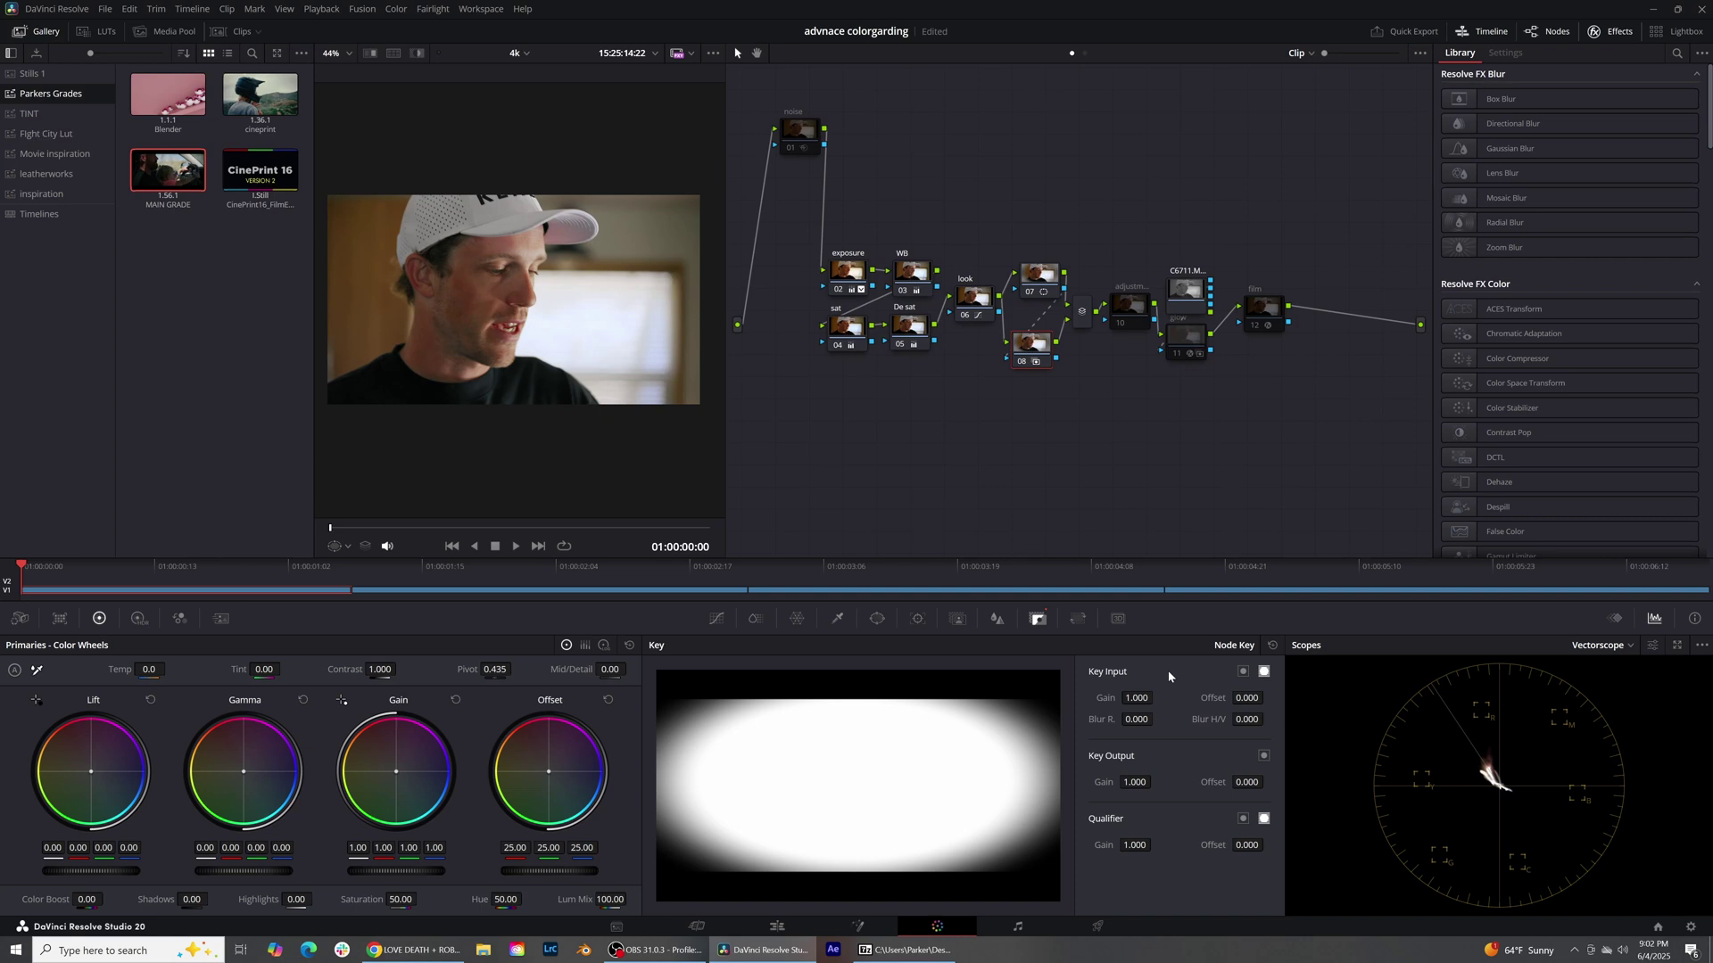
pyautogui.click(1242, 672)
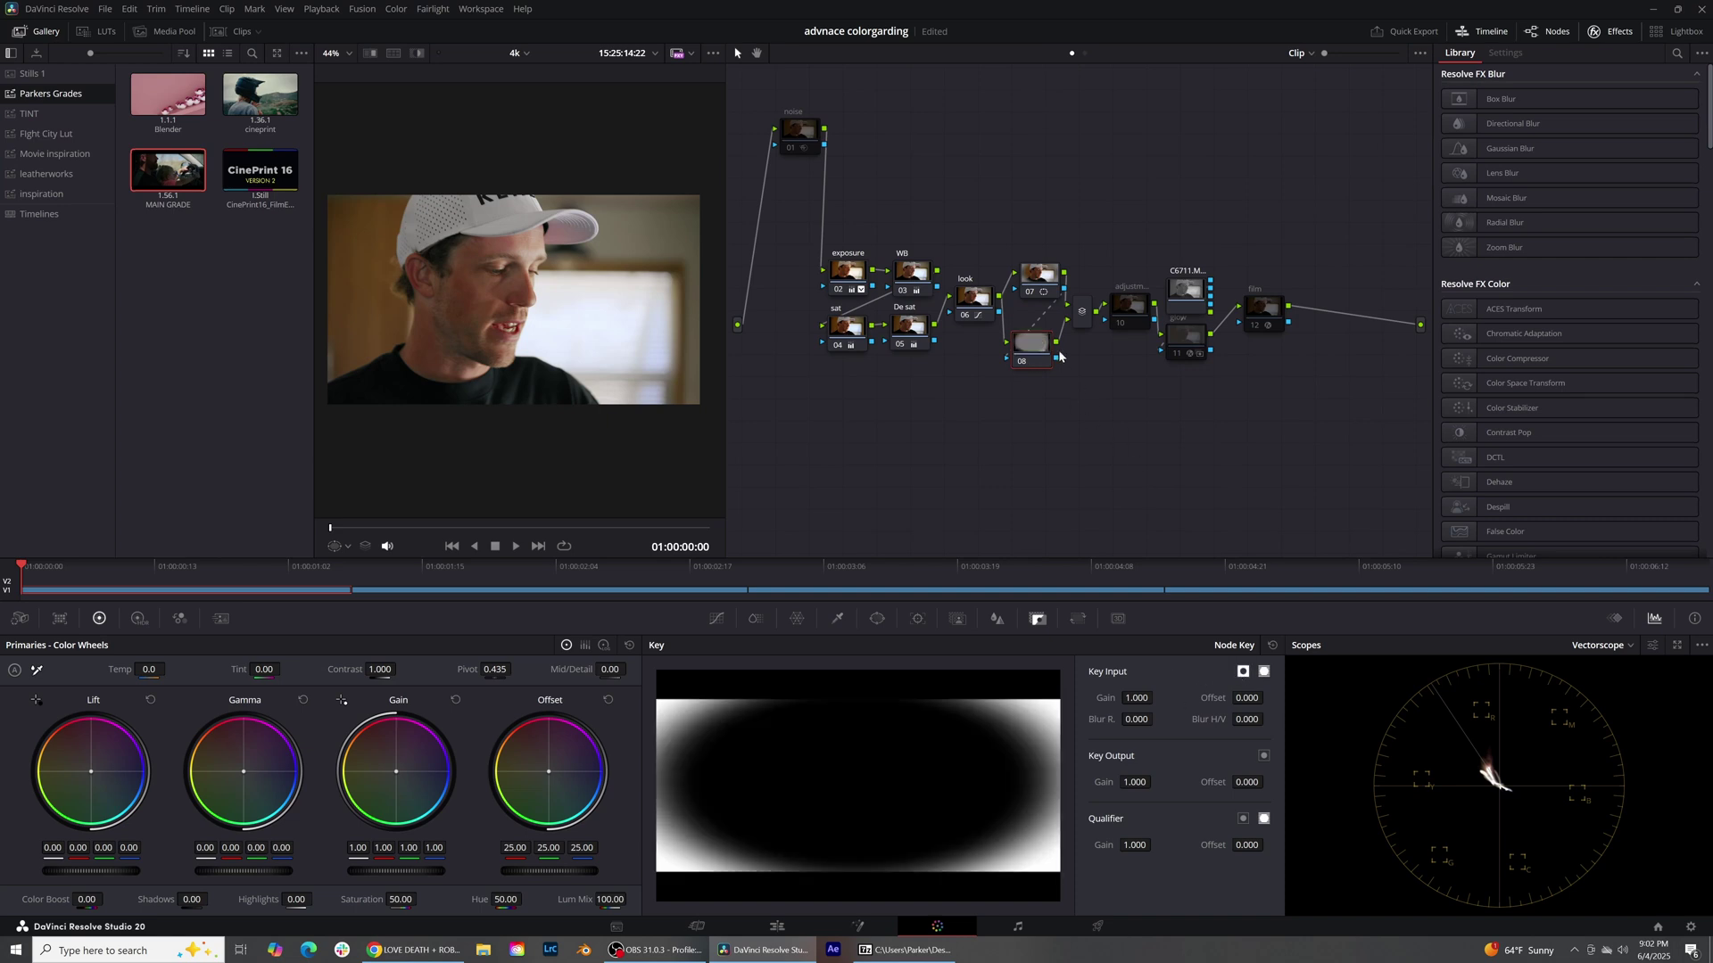
pyautogui.moveTo(1029, 351); pyautogui.dragTo(1033, 351)
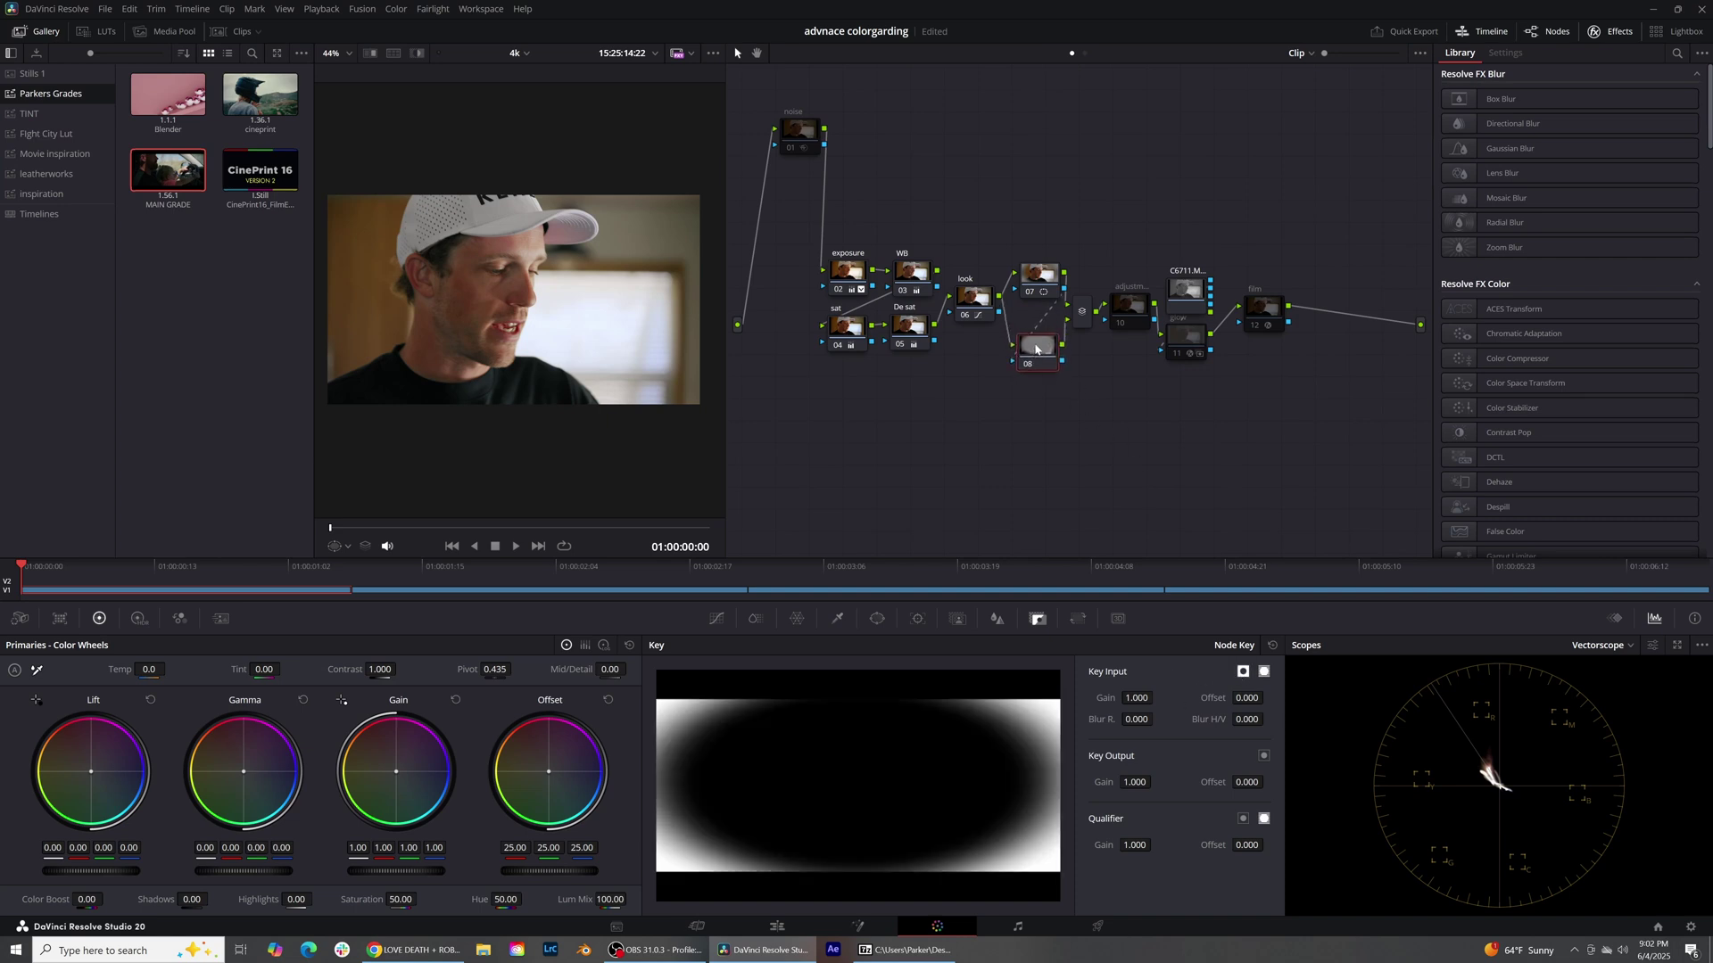
pyautogui.moveTo(1040, 280); pyautogui.dragTo(1040, 286)
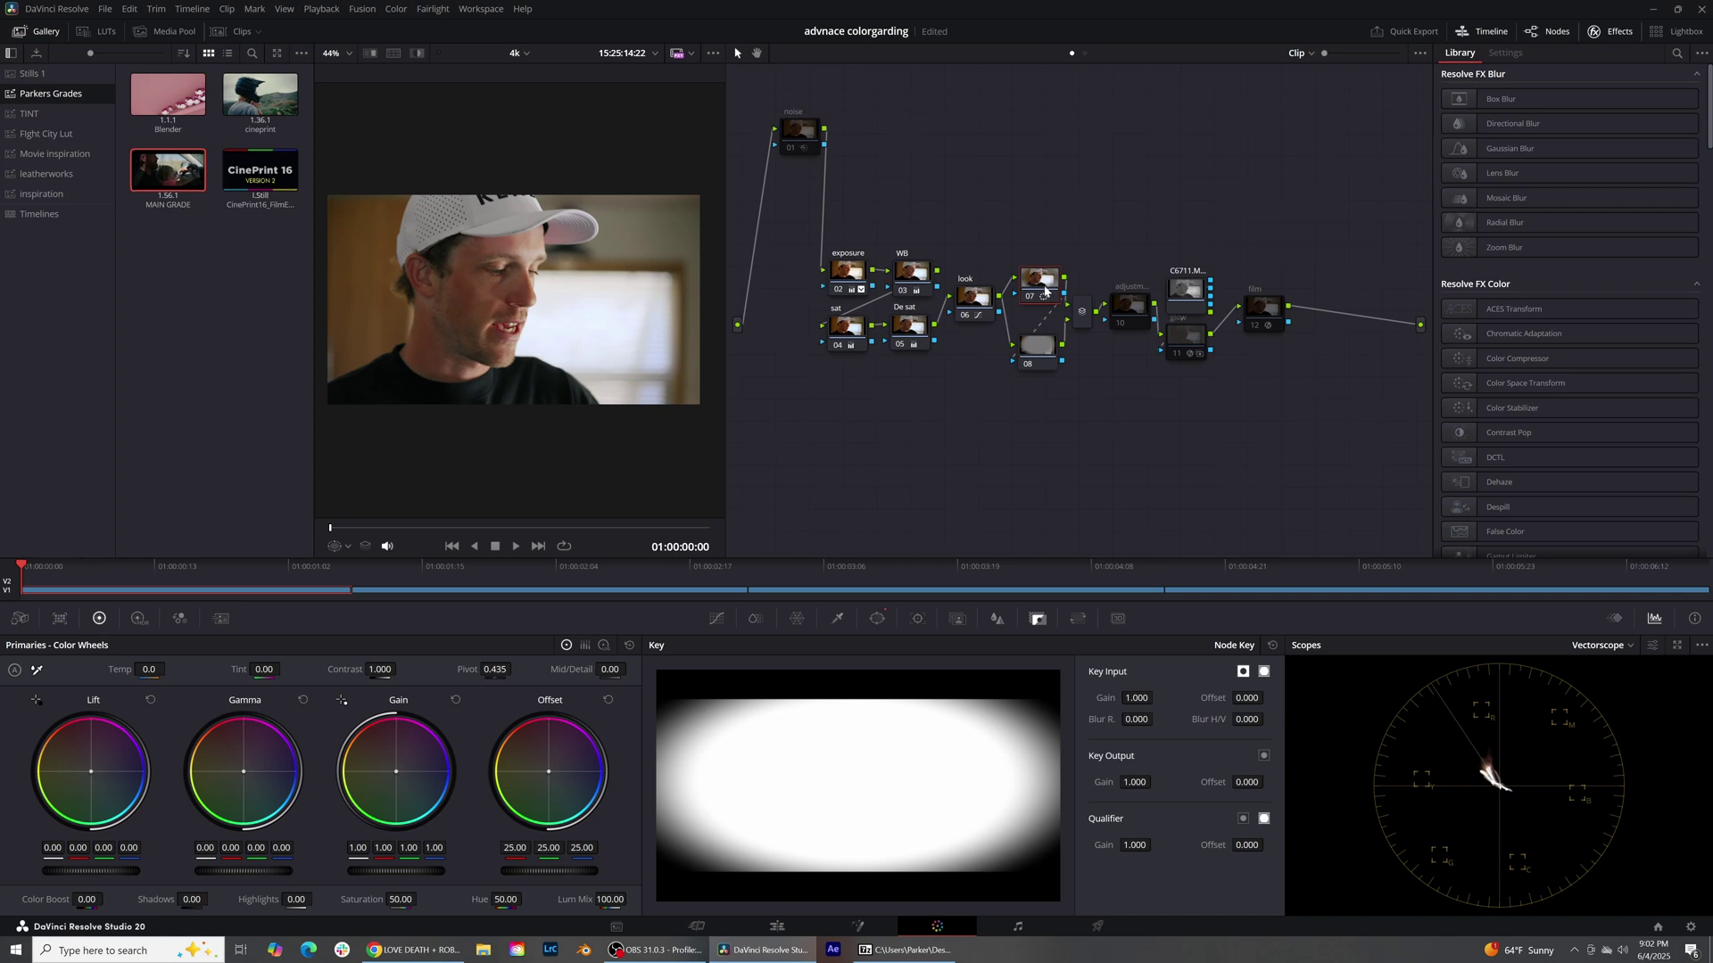
# Step: Darken the frame edges on node 08 by linking the custom curve channels and lowering the curve's white point slightly
pyautogui.click(1045, 352)
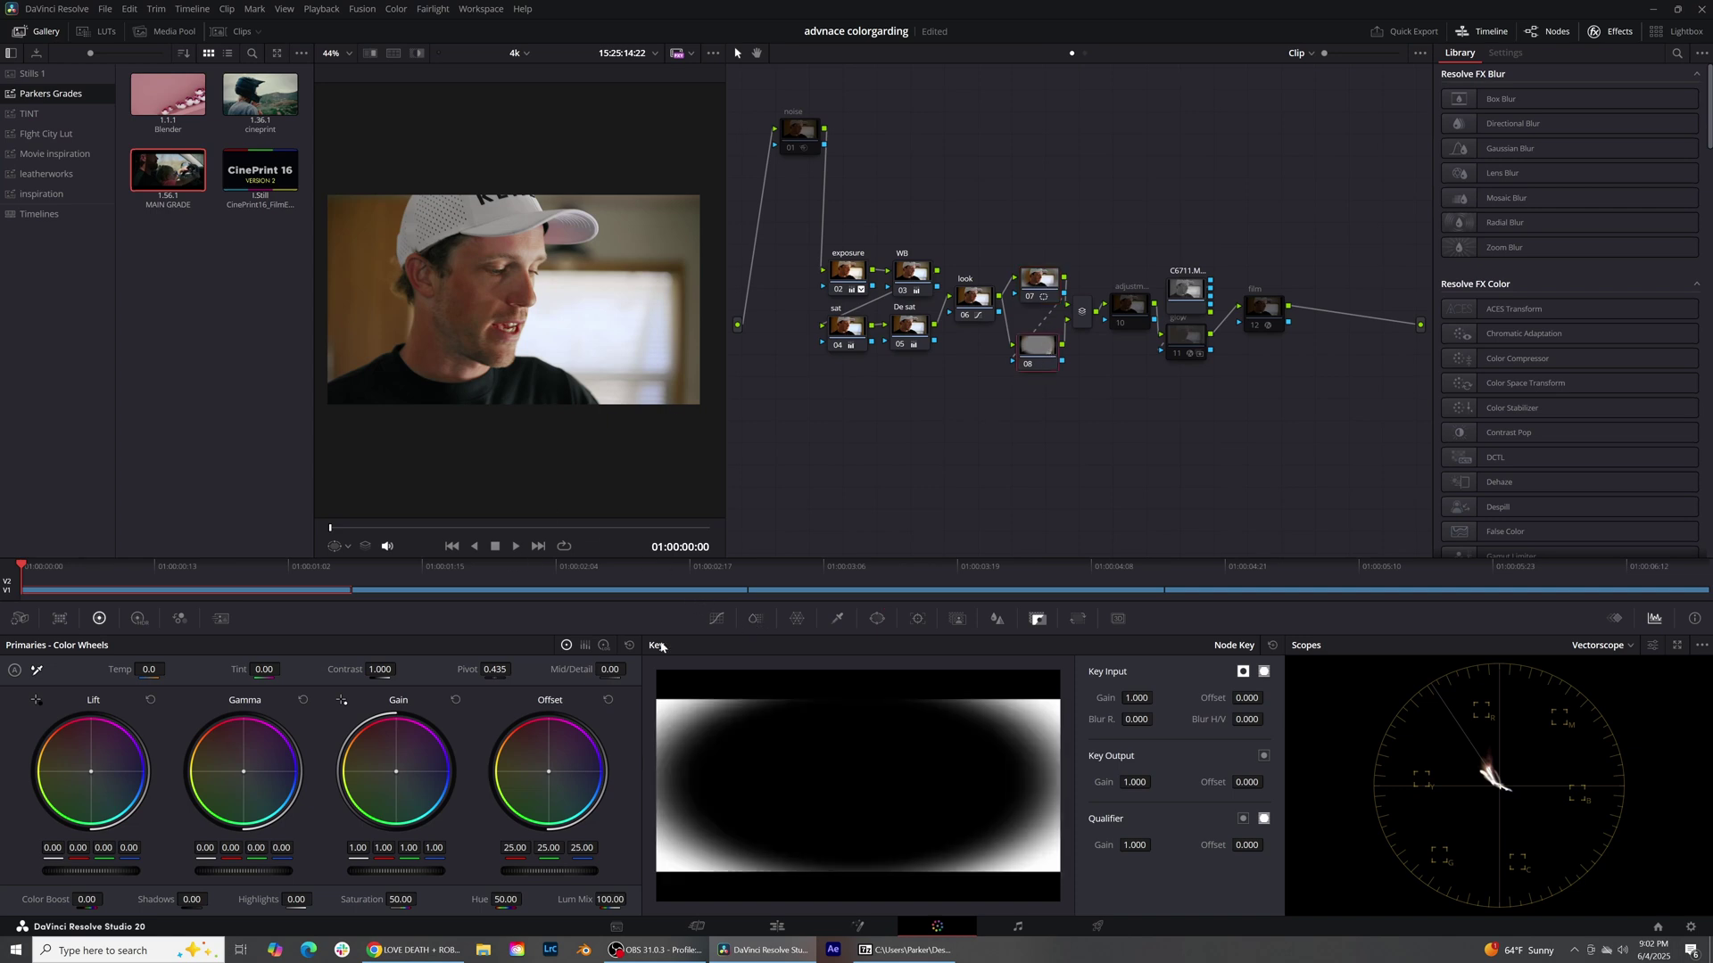
pyautogui.moveTo(270, 876); pyautogui.dragTo(261, 876)
pyautogui.click(303, 700)
pyautogui.click(715, 618)
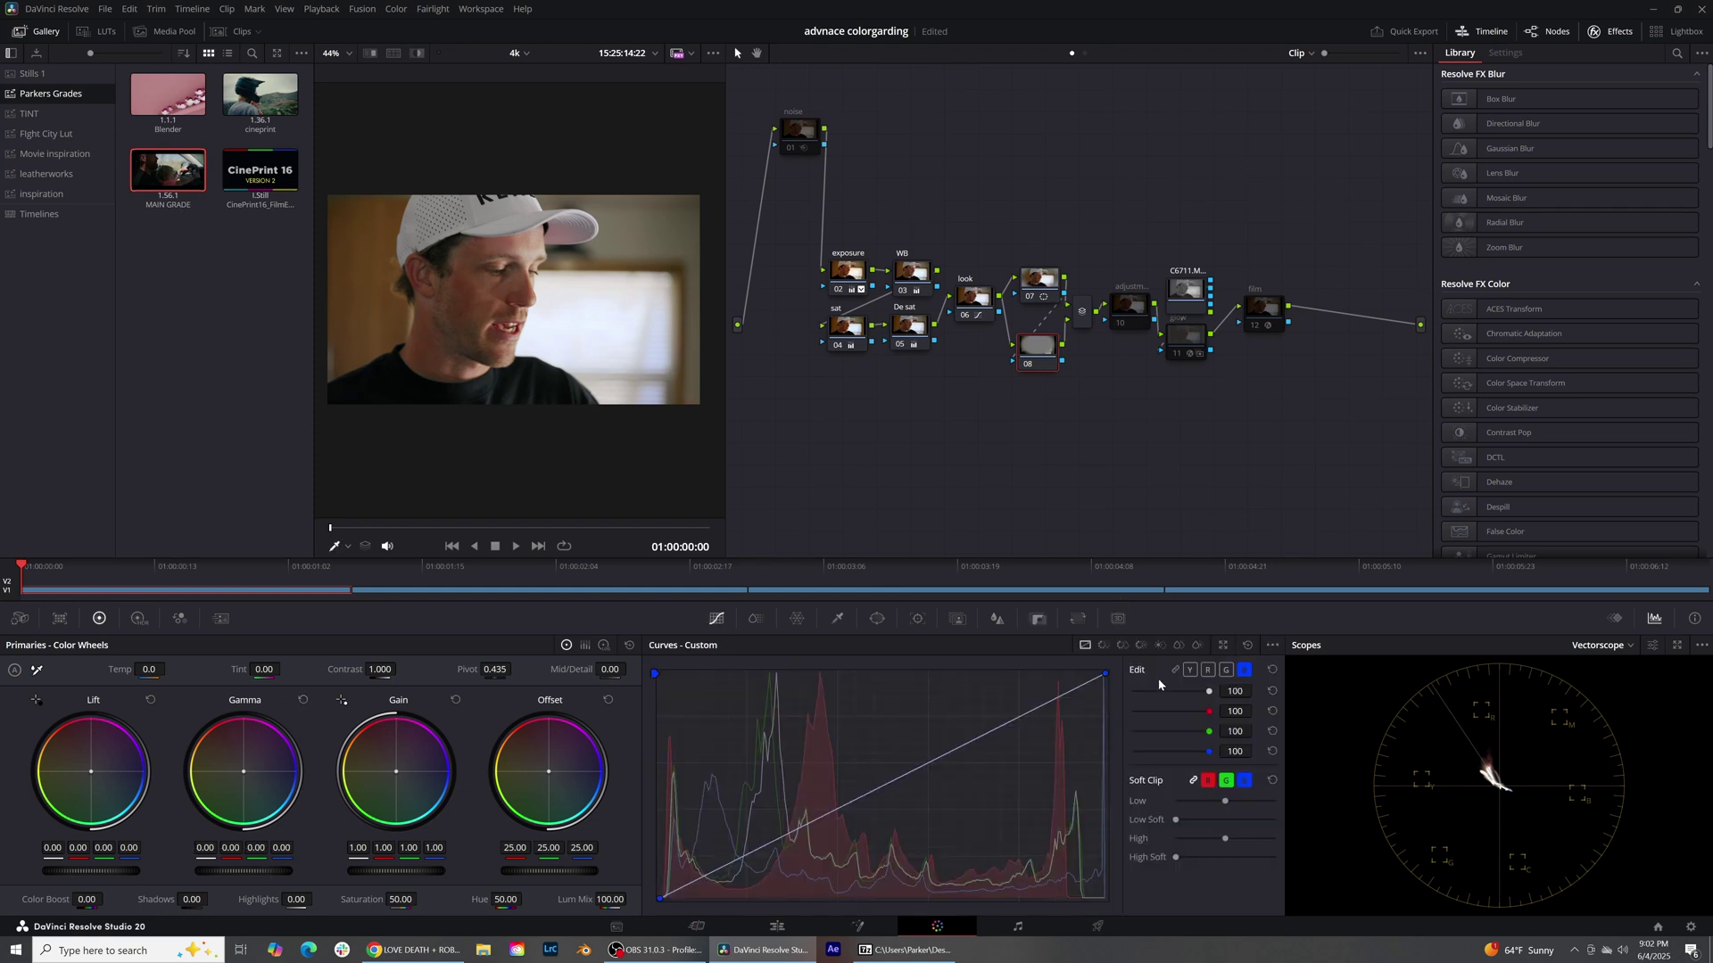
pyautogui.click(1190, 670)
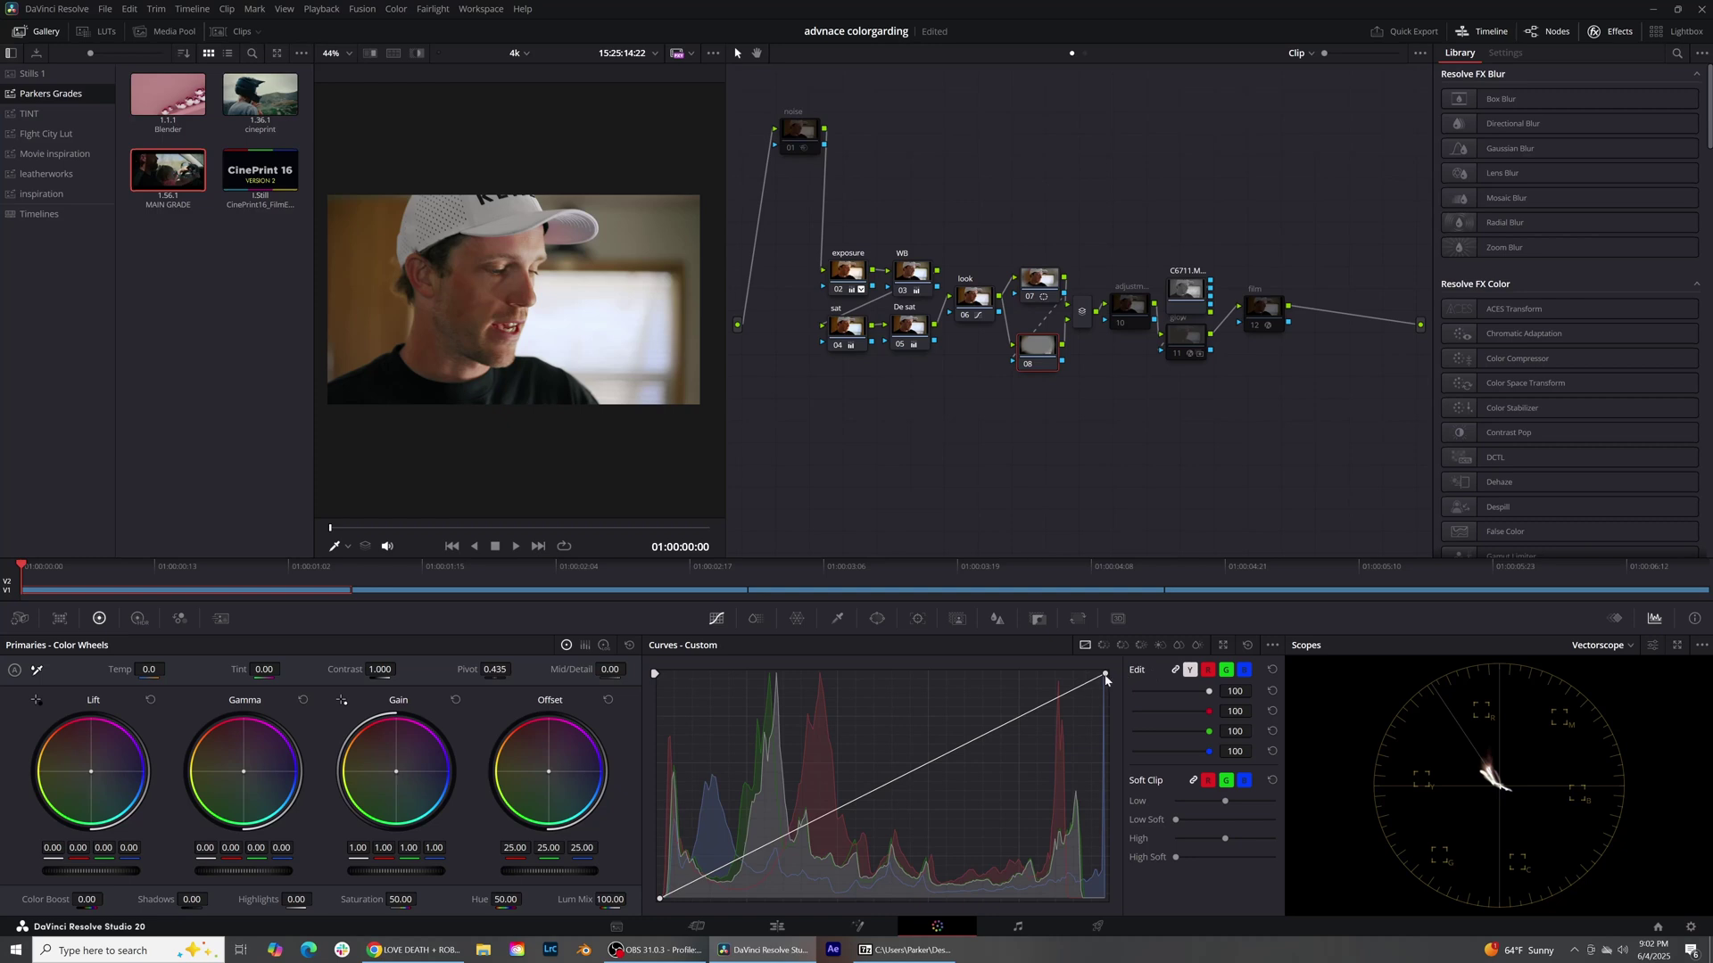
pyautogui.moveTo(1106, 674); pyautogui.dragTo(1115, 699)
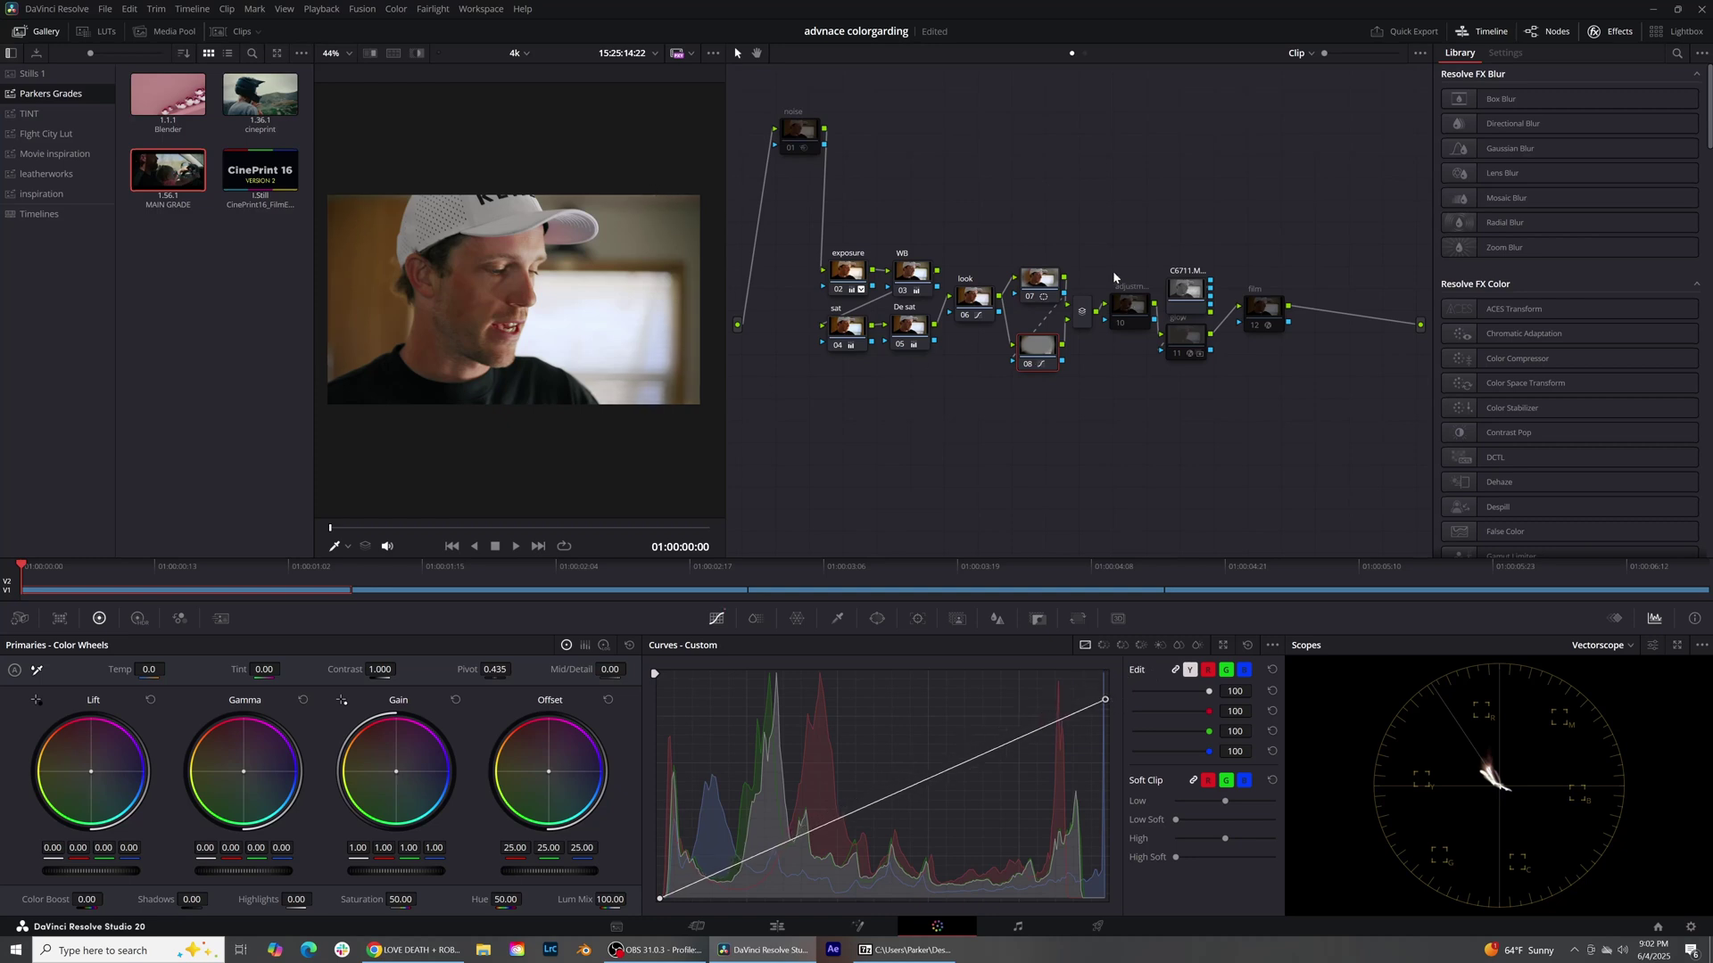
# Step: Lift the upper midtones slightly on node 07's curve and play the clip briefly to check the vignette
pyautogui.click(1054, 283)
pyautogui.click(948, 749)
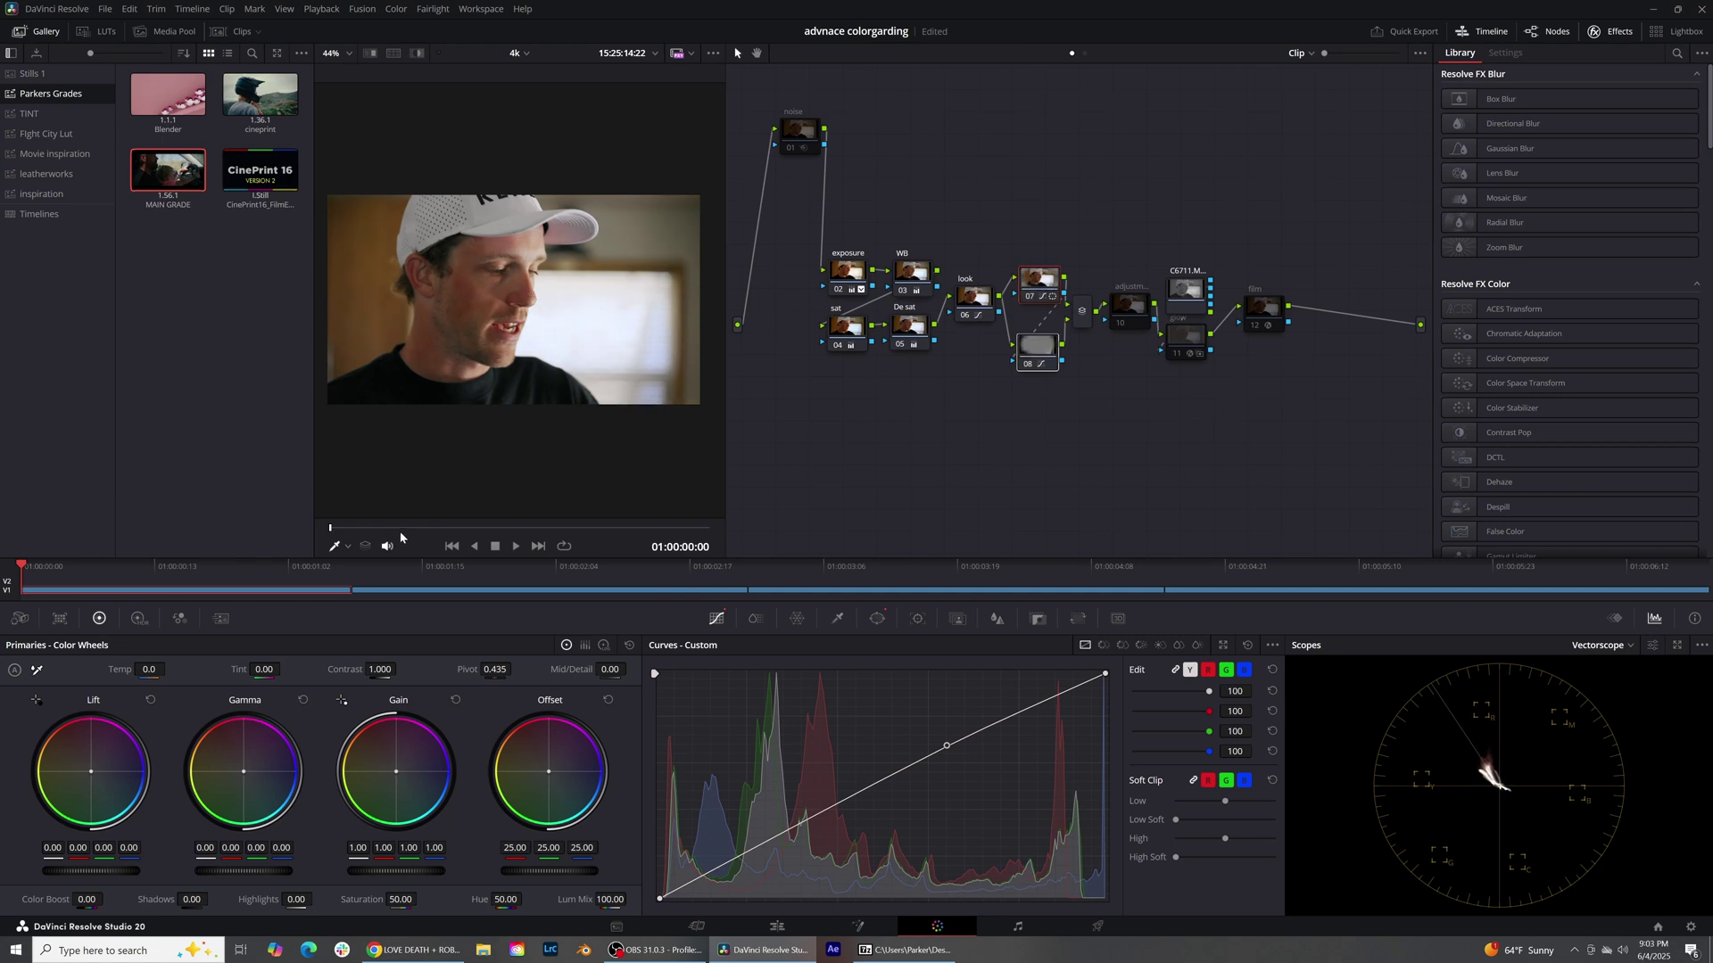
pyautogui.click(516, 545)
pyautogui.click(516, 545)
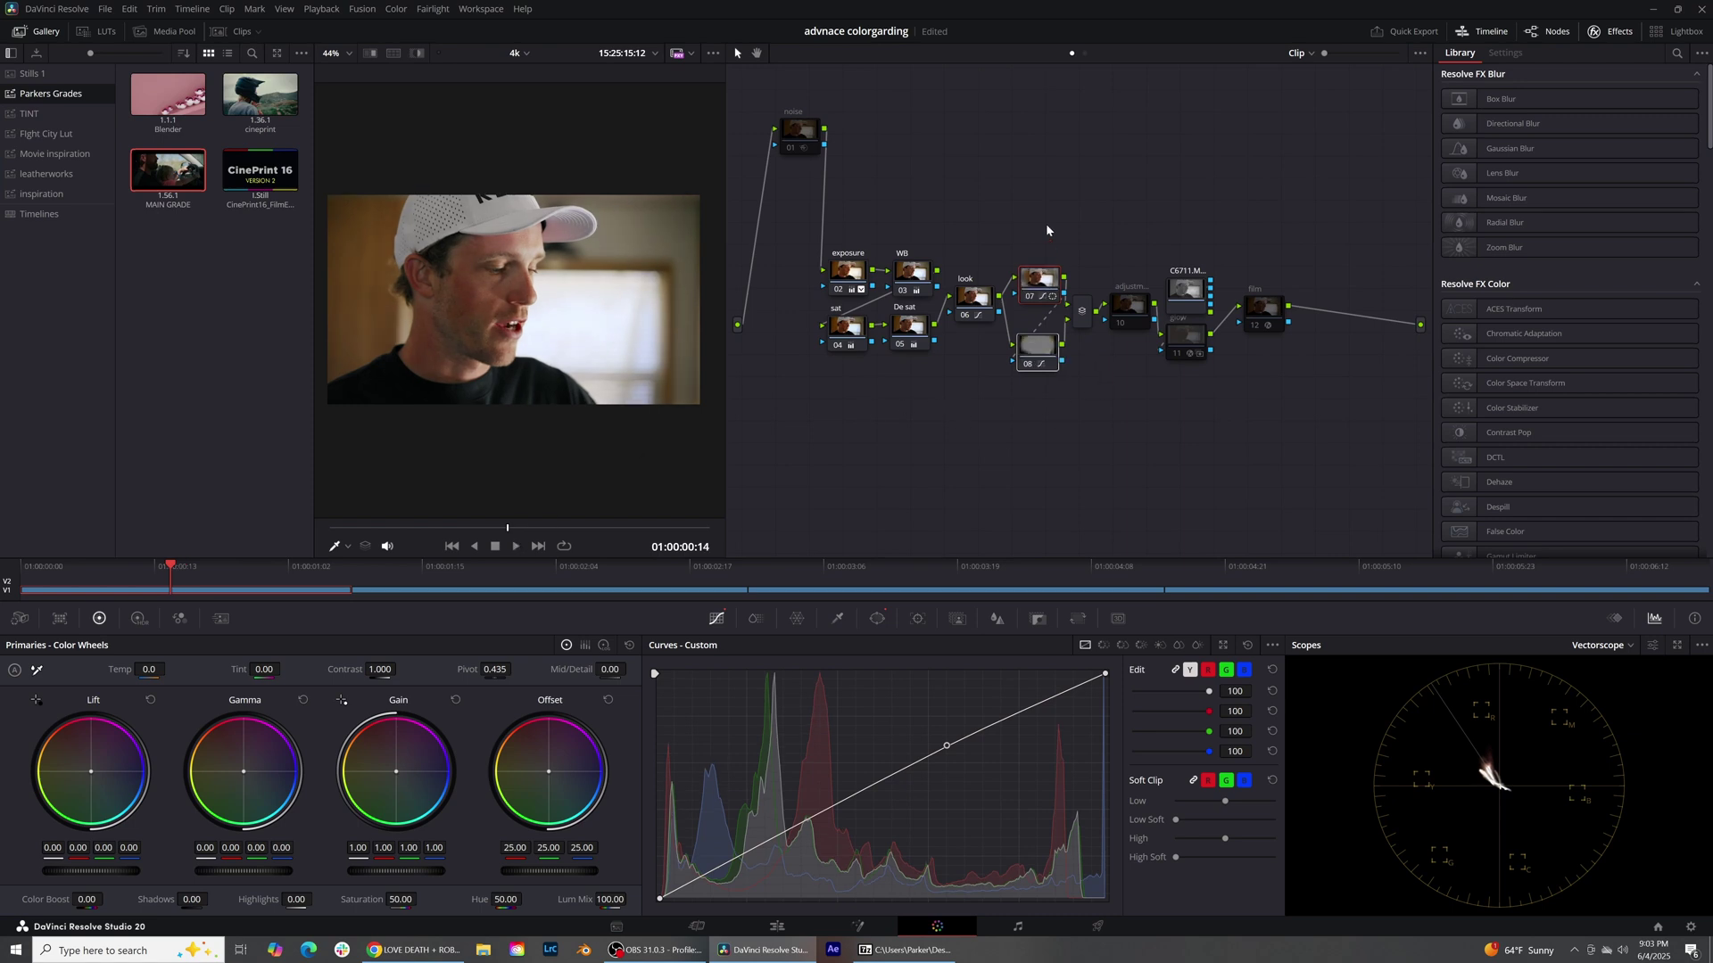
# Step: Tighten the vertical placement of nodes 07 and 08 and switch the scopes to Waveform
pyautogui.click(1038, 346)
pyautogui.click(1625, 648)
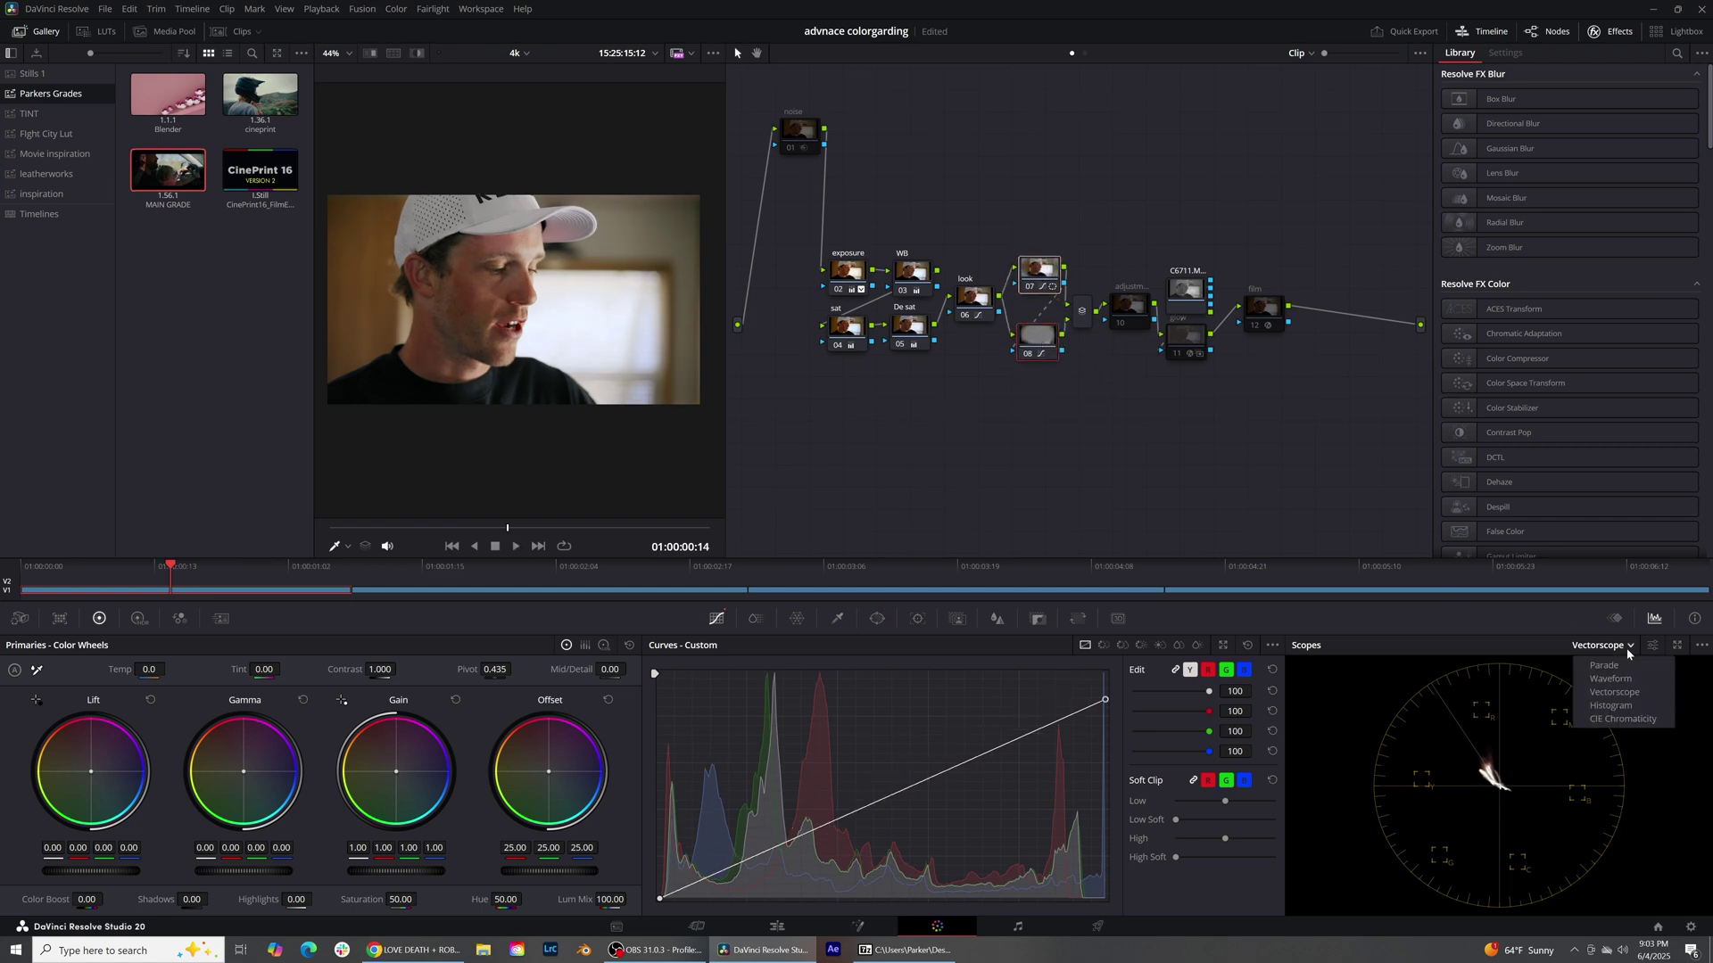
pyautogui.click(1611, 678)
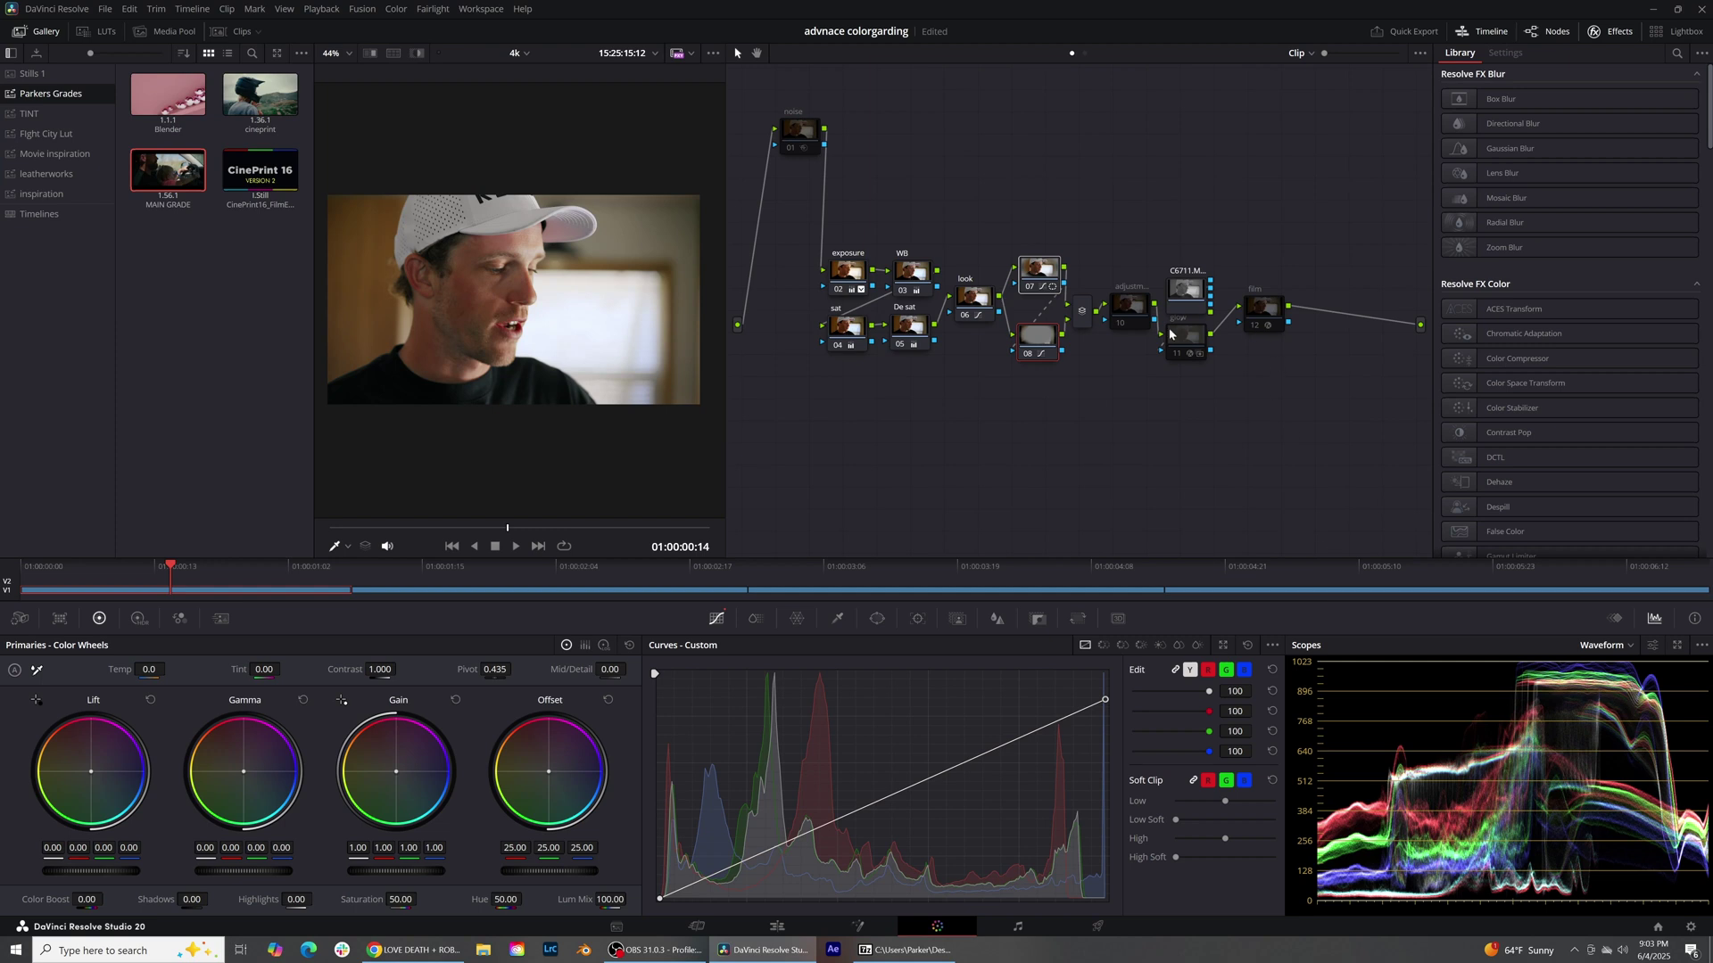
# Step: Enable the adjustment node and set its blur radius to 0.49 on all channels
pyautogui.moveTo(1125, 313)
pyautogui.mouseDown()
pyautogui.moveTo(1079, 315)
pyautogui.moveTo(1128, 323)
pyautogui.mouseUp()
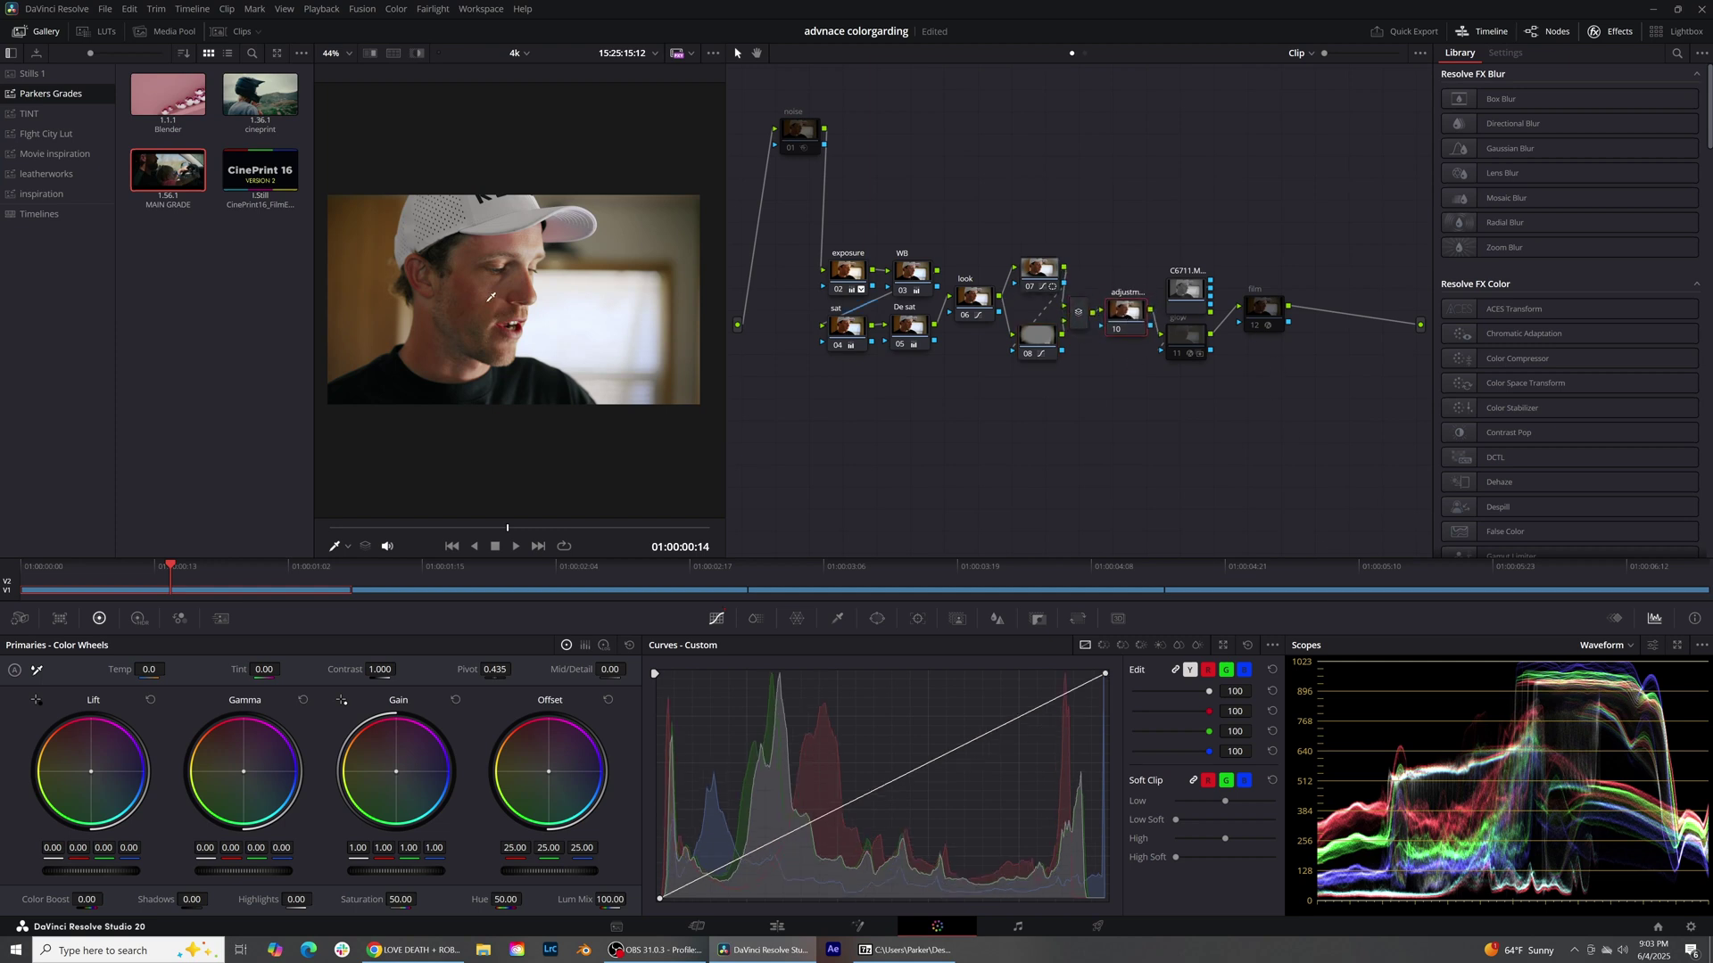
pyautogui.click(999, 620)
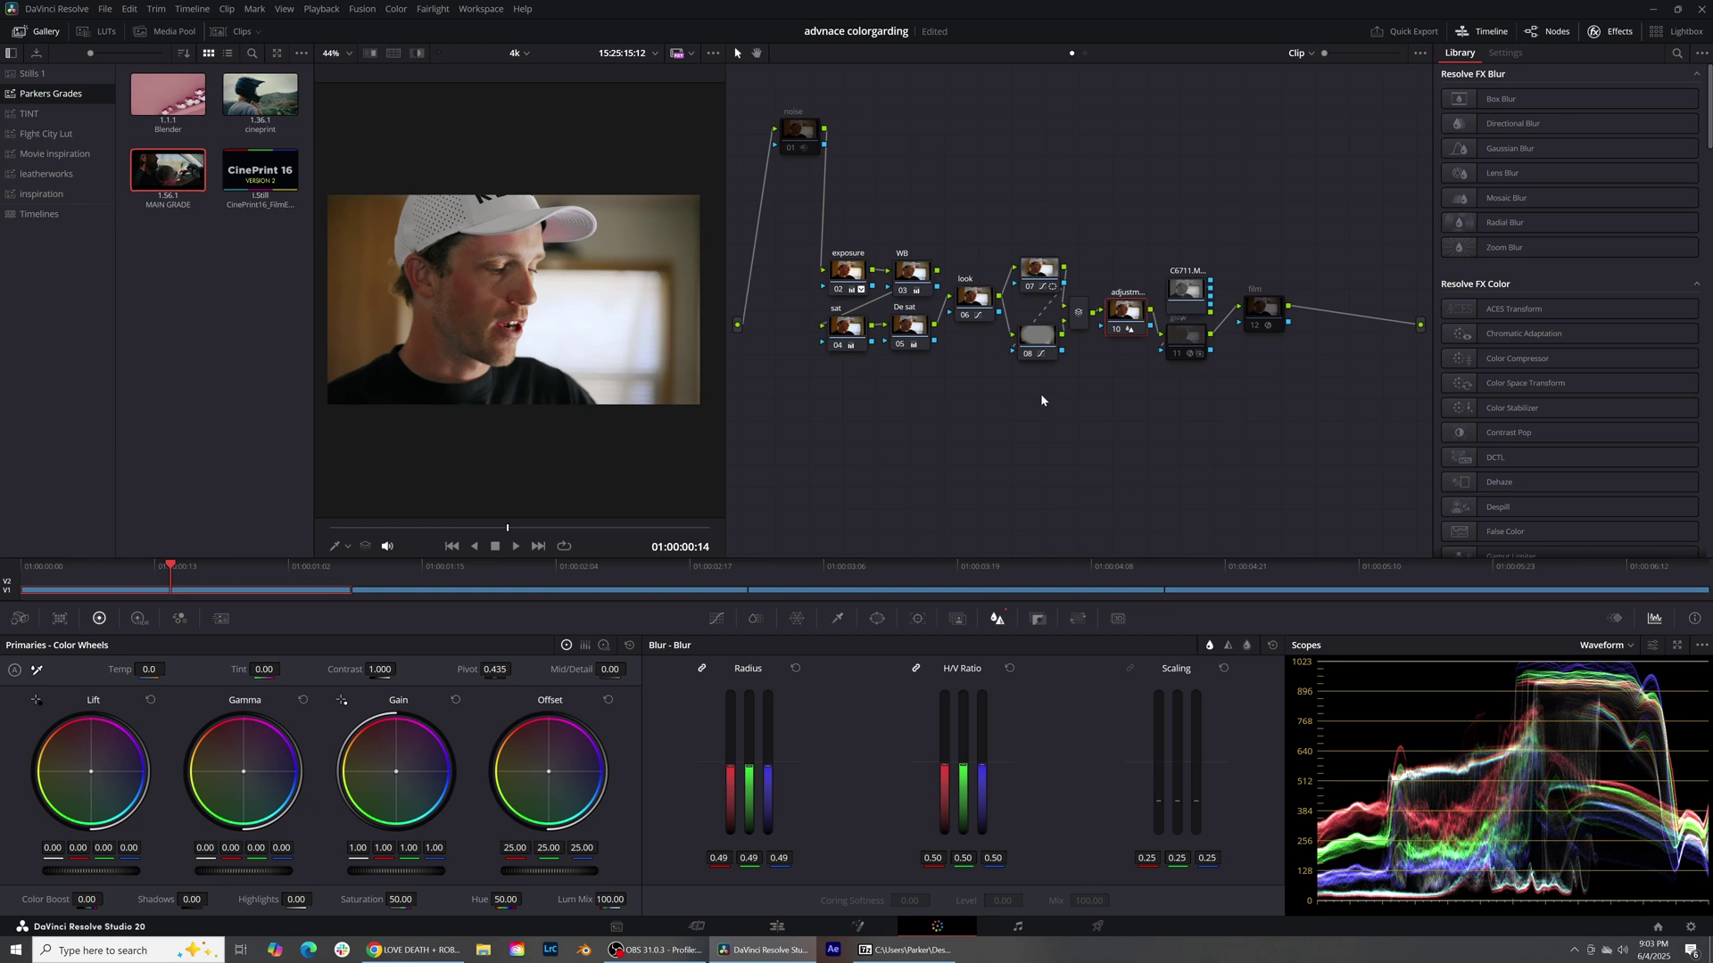
# Step: Delete the existing C6711 matte with the node it feeds, and add a serial node after the adjustment node
pyautogui.moveTo(1182, 288)
pyautogui.mouseDown()
pyautogui.moveTo(1131, 481)
pyautogui.moveTo(1142, 337)
pyautogui.moveTo(1186, 276)
pyautogui.mouseUp()
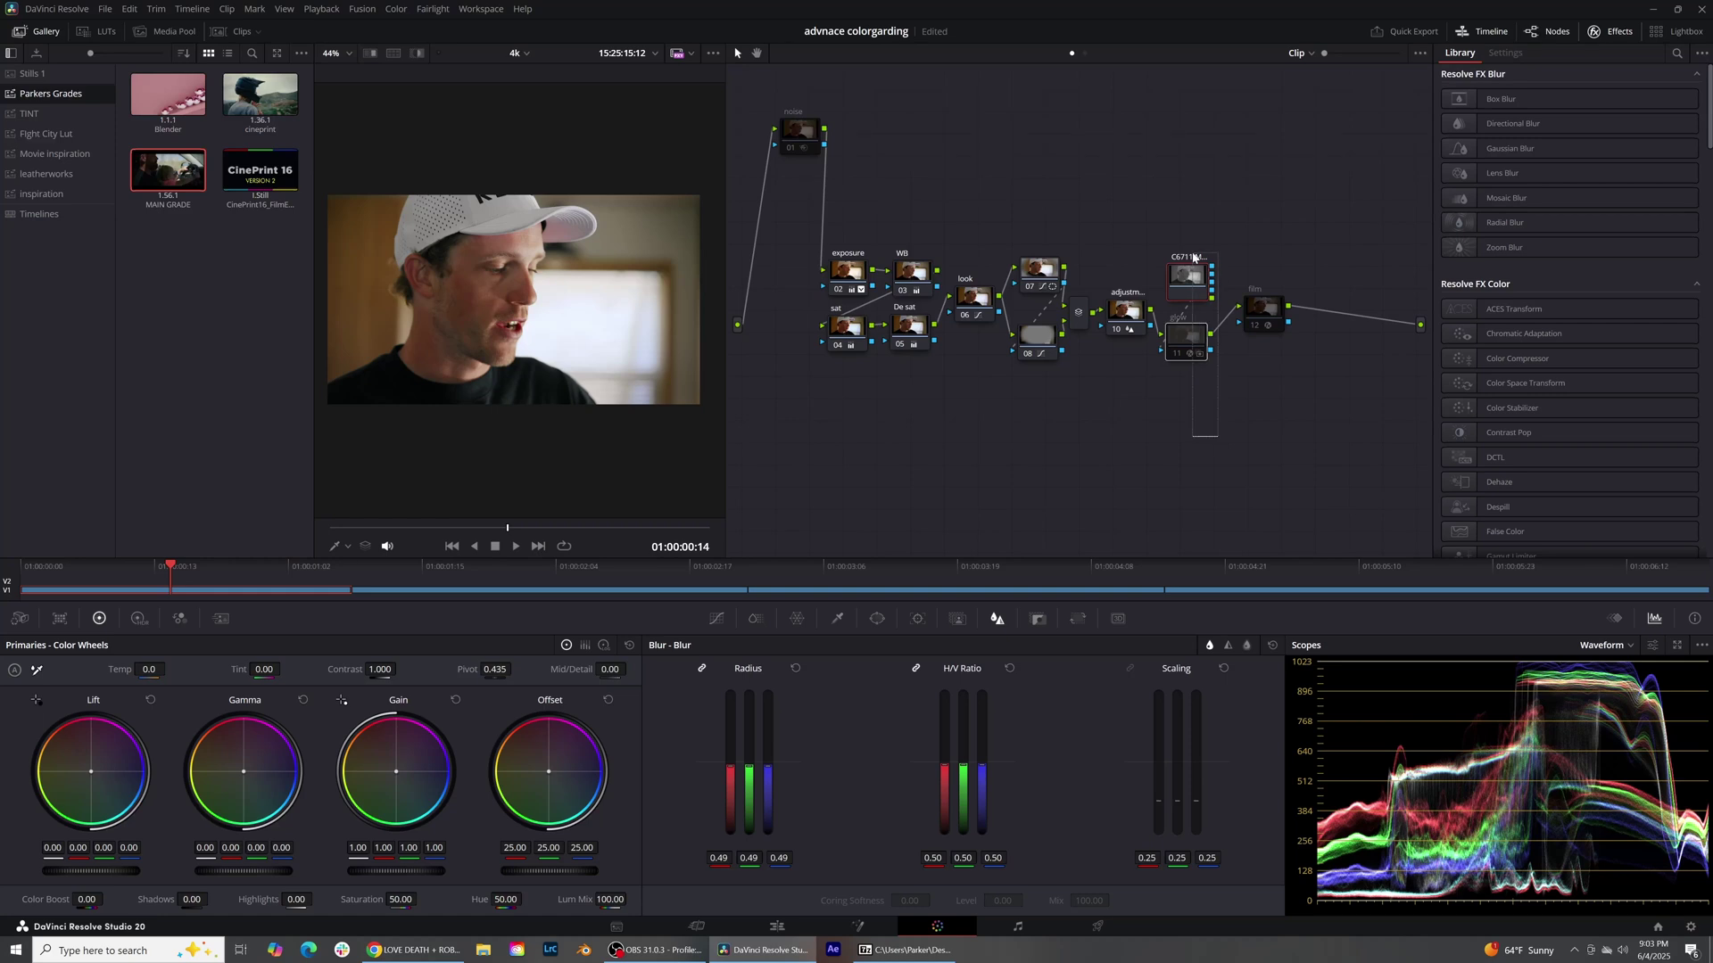
pyautogui.press('Delete')
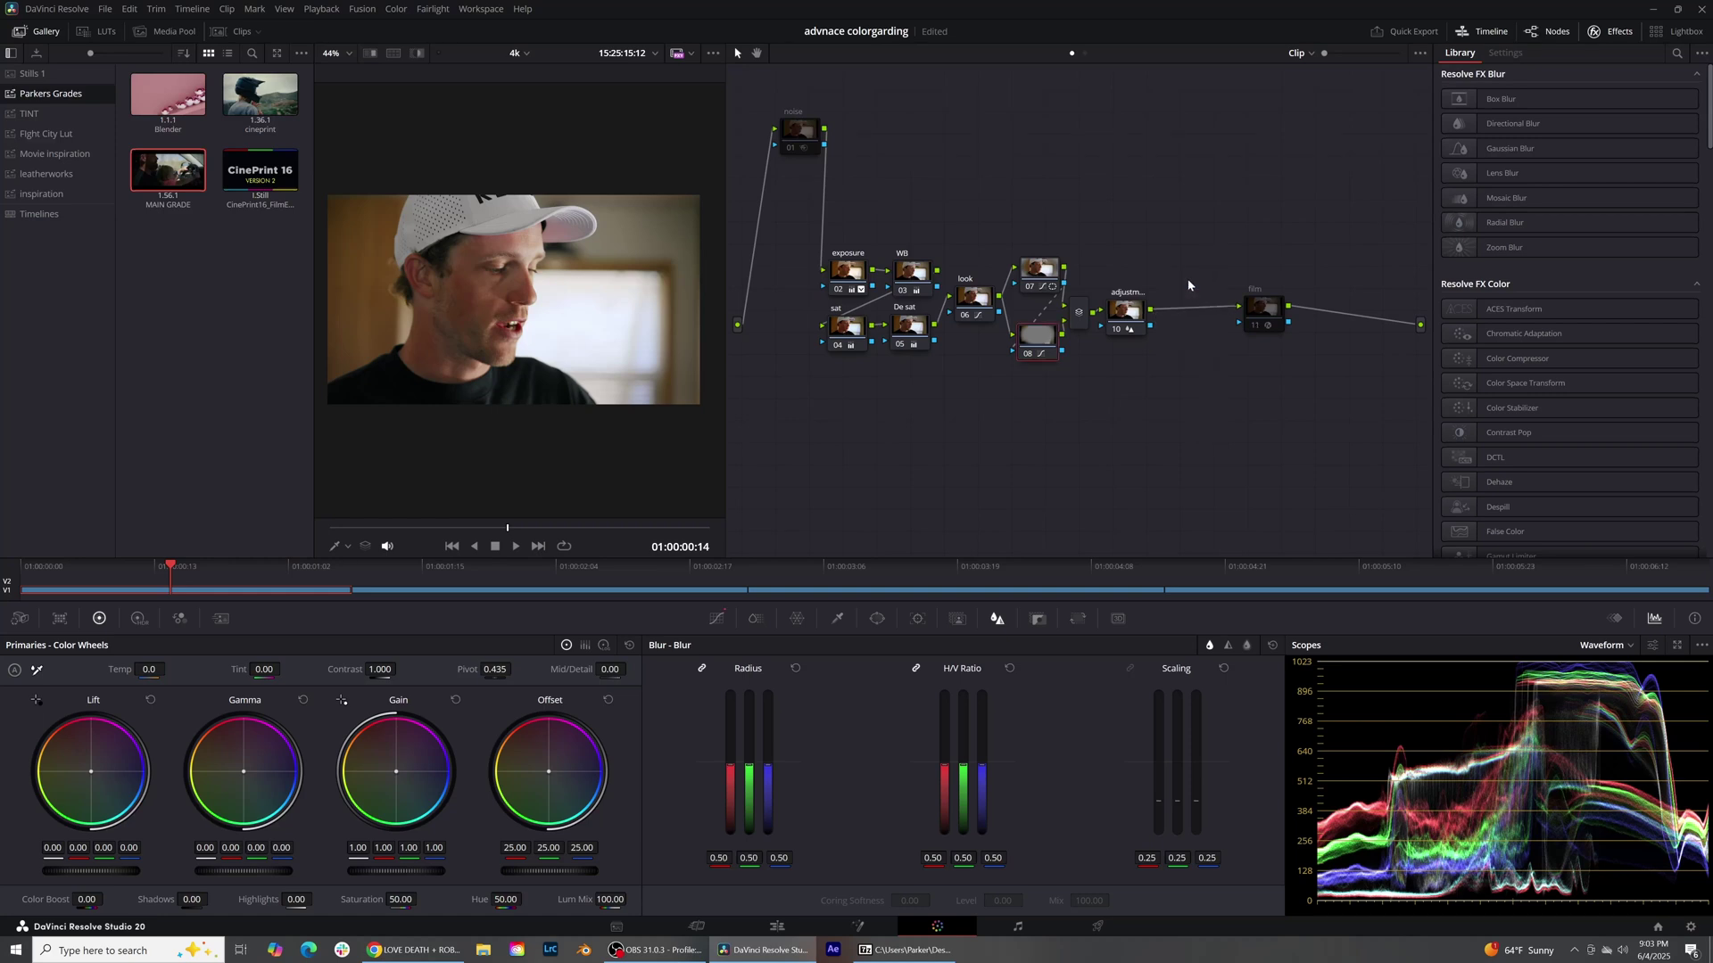
pyautogui.click(1120, 322)
pyautogui.hotkey('alt', 's')
# Step: Add the C6711.MP4 matte to node 11 and place the matte directly above that node
pyautogui.rightClick(1187, 311)
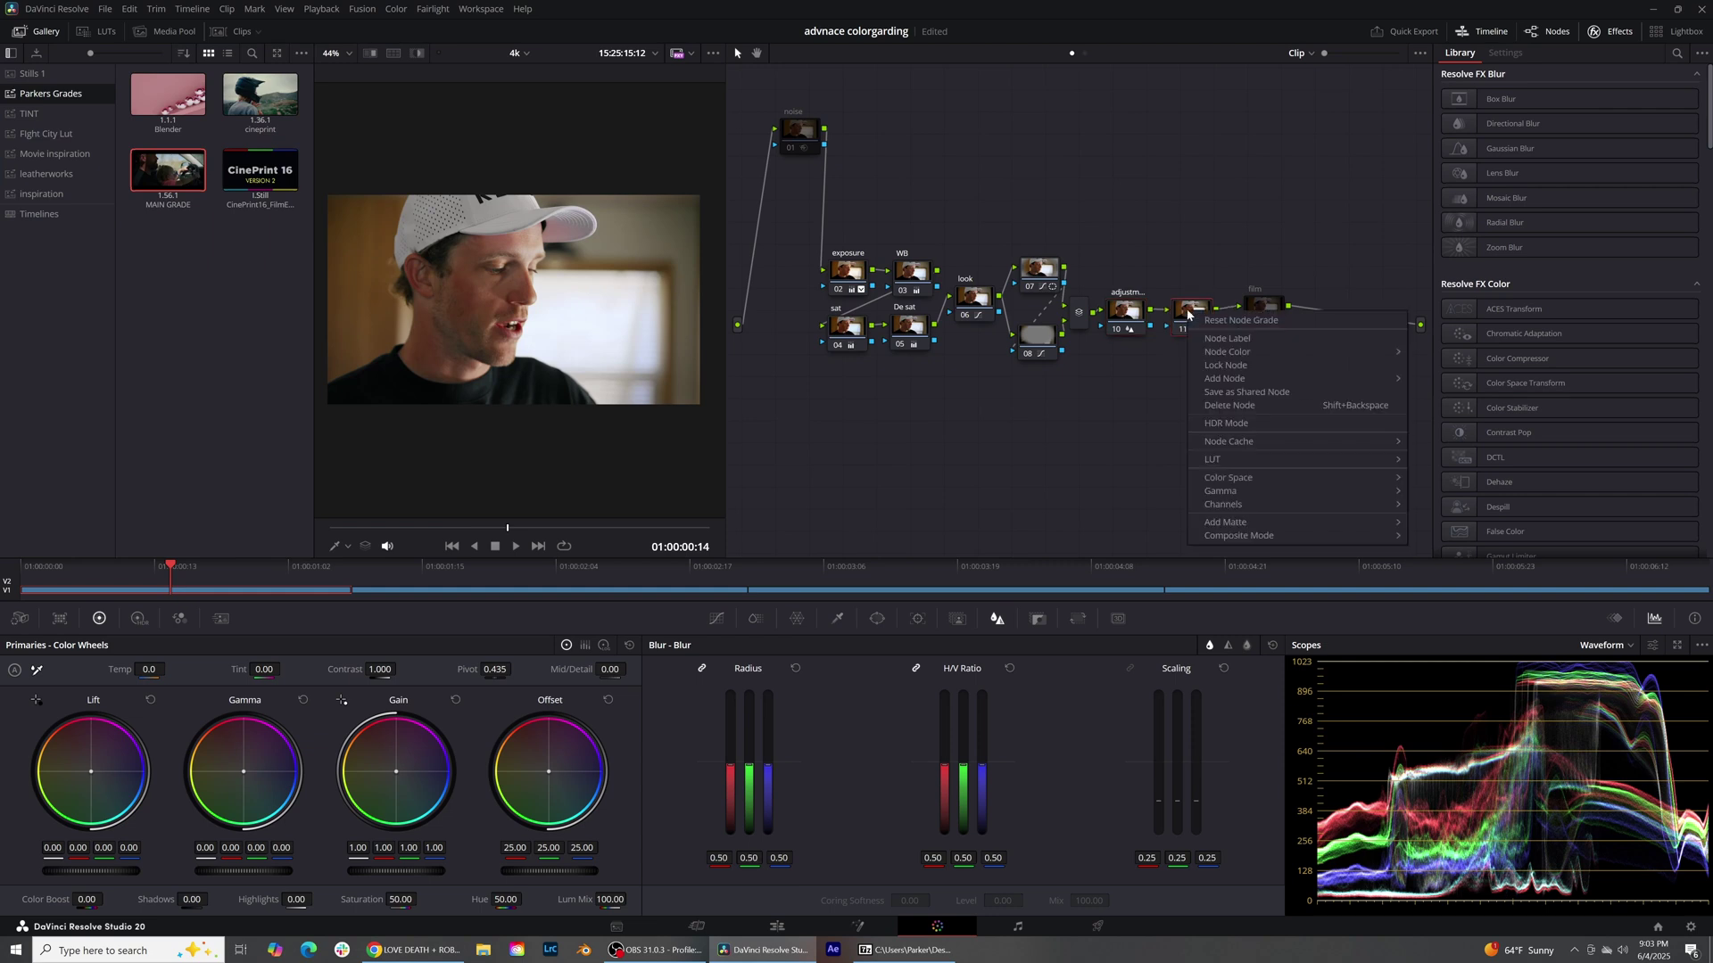
pyautogui.moveTo(1255, 524)
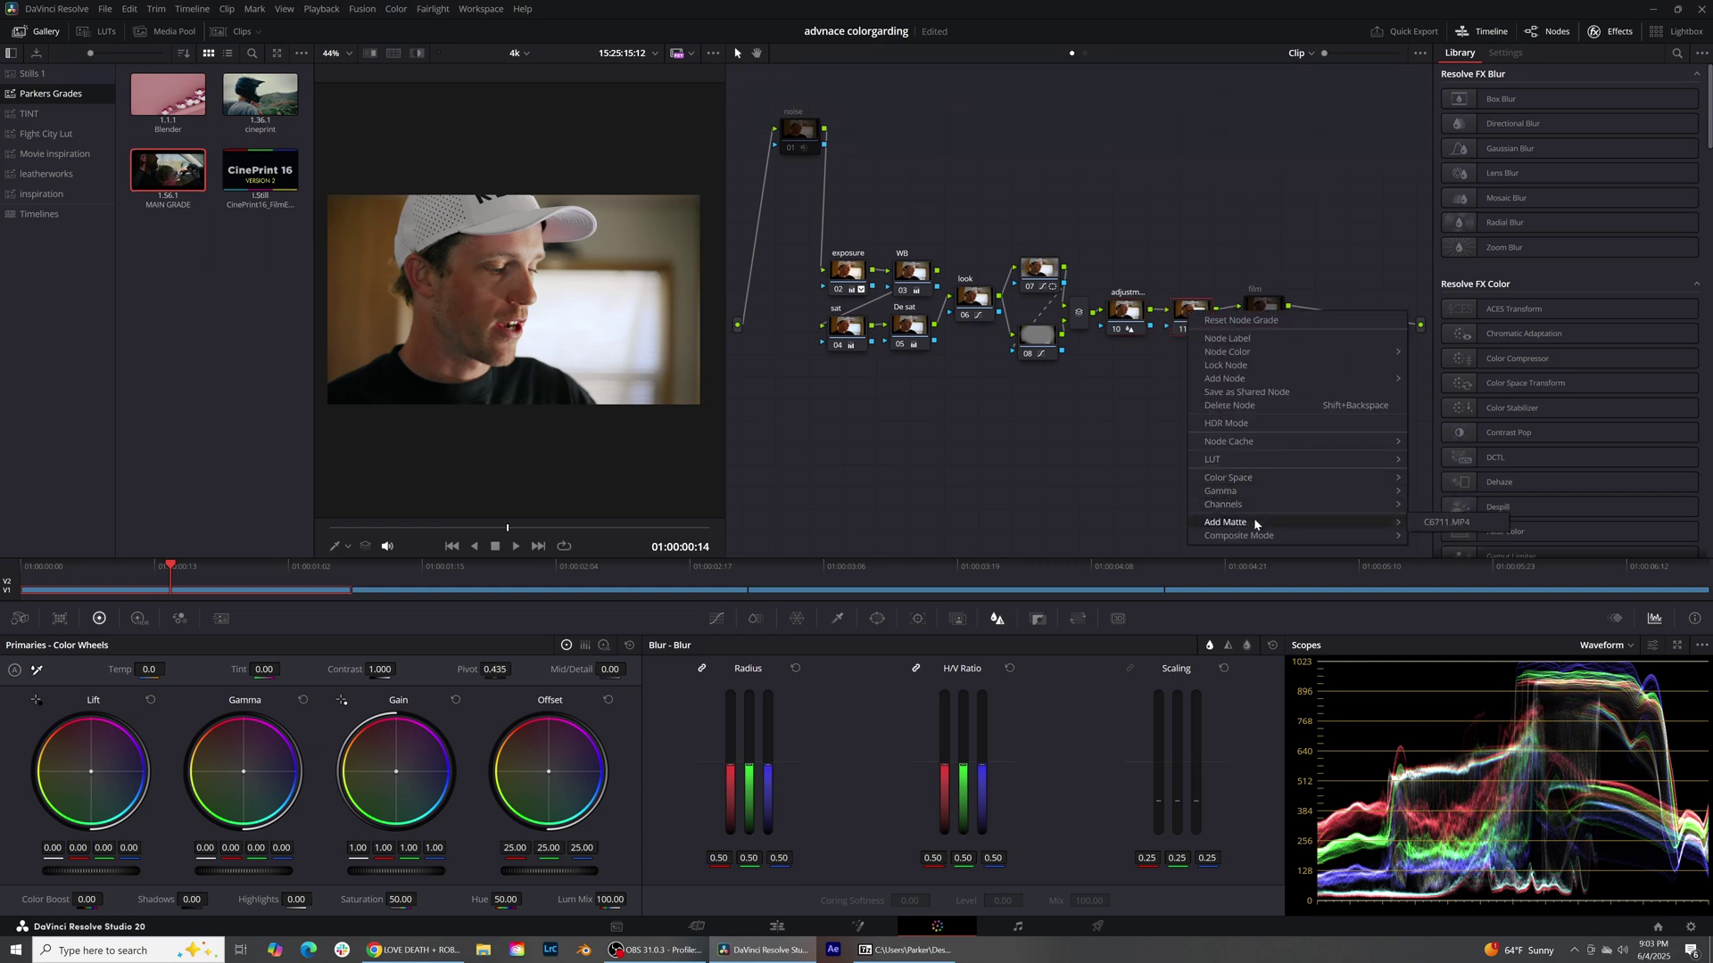
pyautogui.click(1465, 528)
pyautogui.moveTo(1127, 381); pyautogui.dragTo(1183, 253)
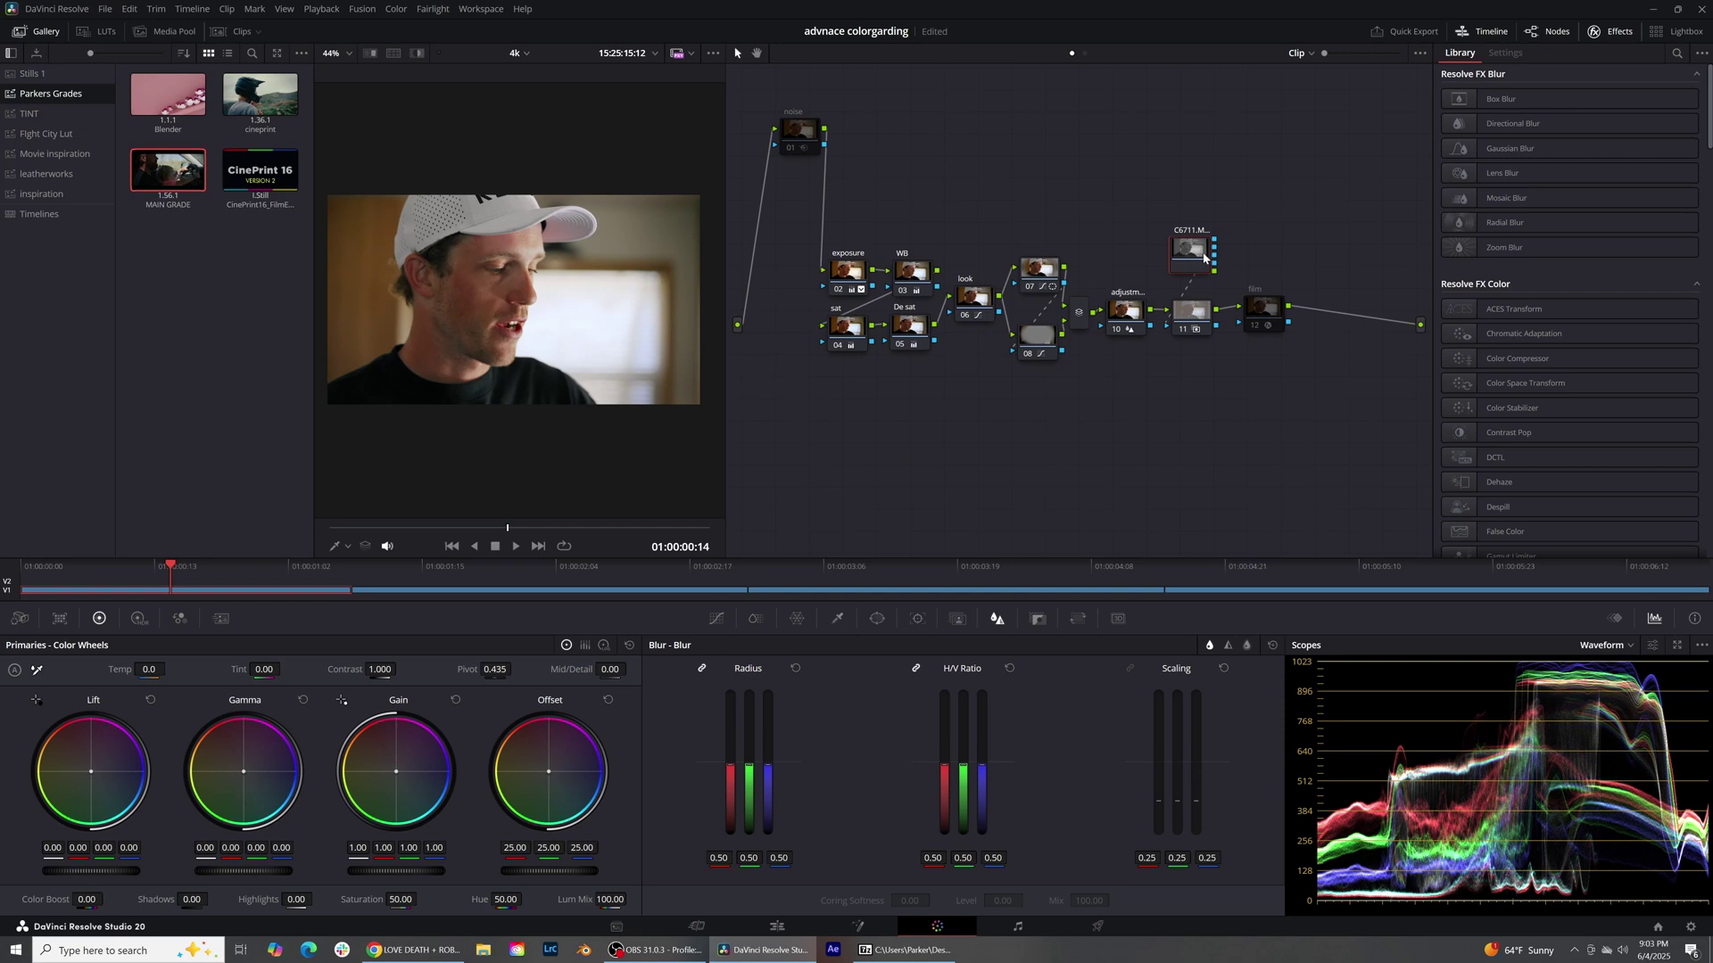
pyautogui.moveTo(1198, 256); pyautogui.dragTo(1202, 259)
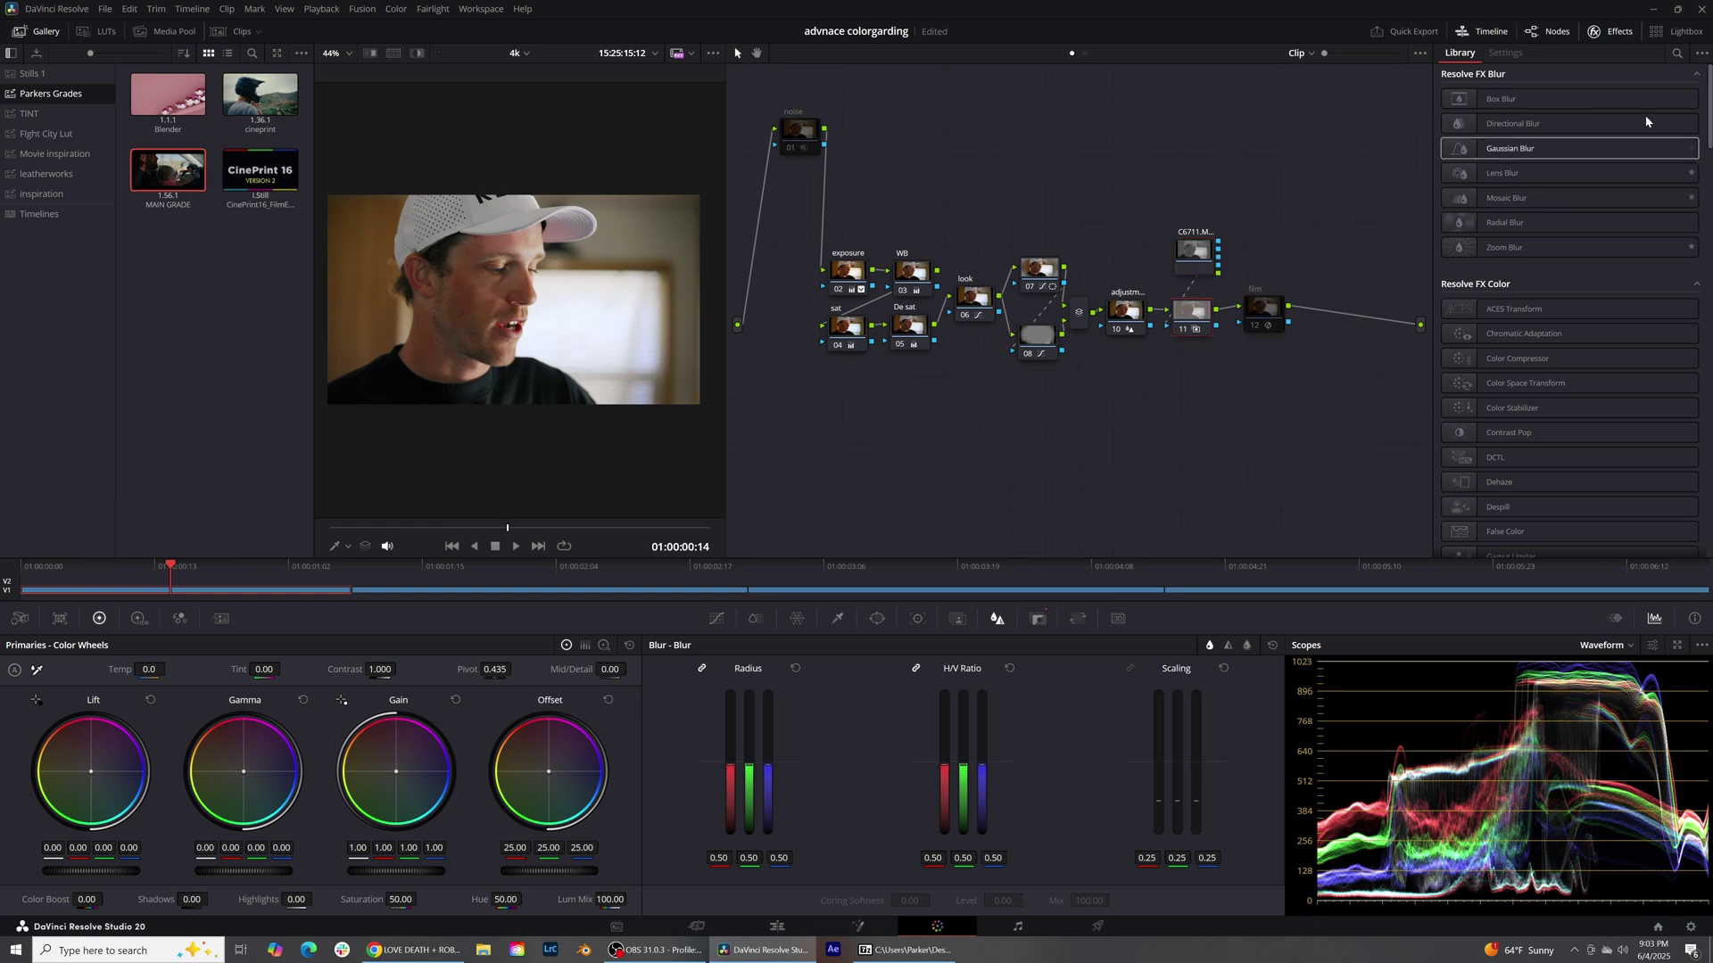
# Step: Search the effects library for "glow" and apply the Glow effect to node 11
pyautogui.click(1677, 53)
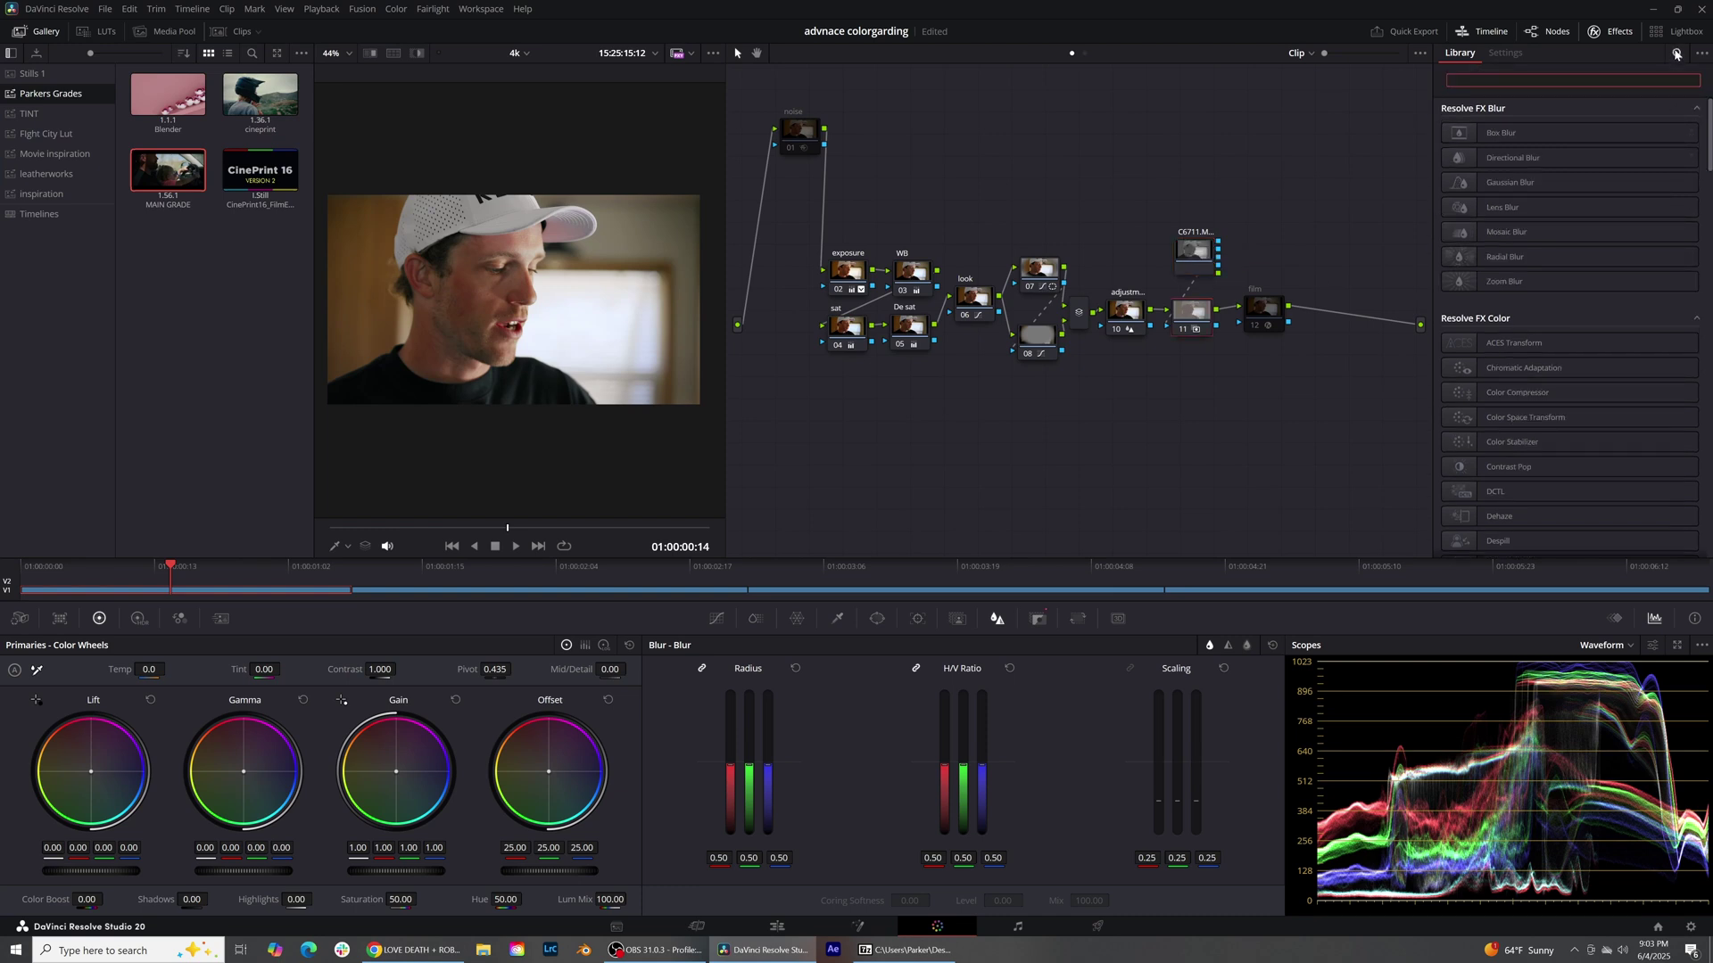
pyautogui.write('glow')
pyautogui.moveTo(1606, 133); pyautogui.dragTo(1194, 313)
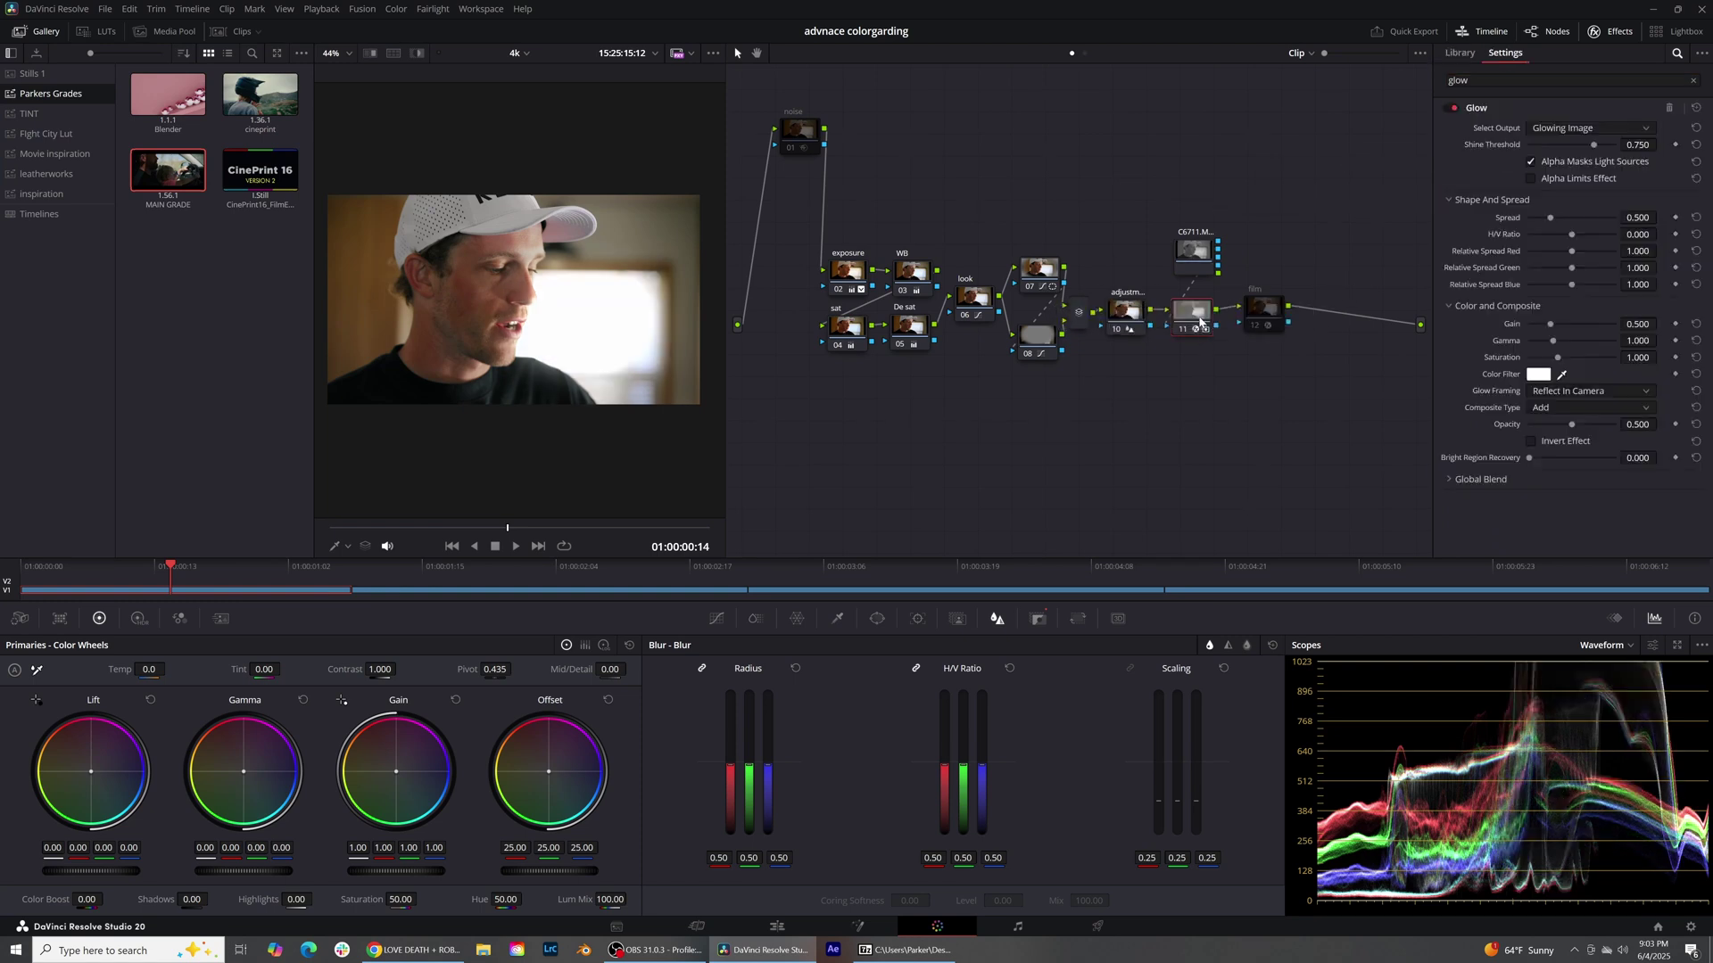
# Step: Enable Alpha Limits Effect for node 11's glow, comparing the image with it off and on, and keep the matte above the node
pyautogui.click(1531, 177)
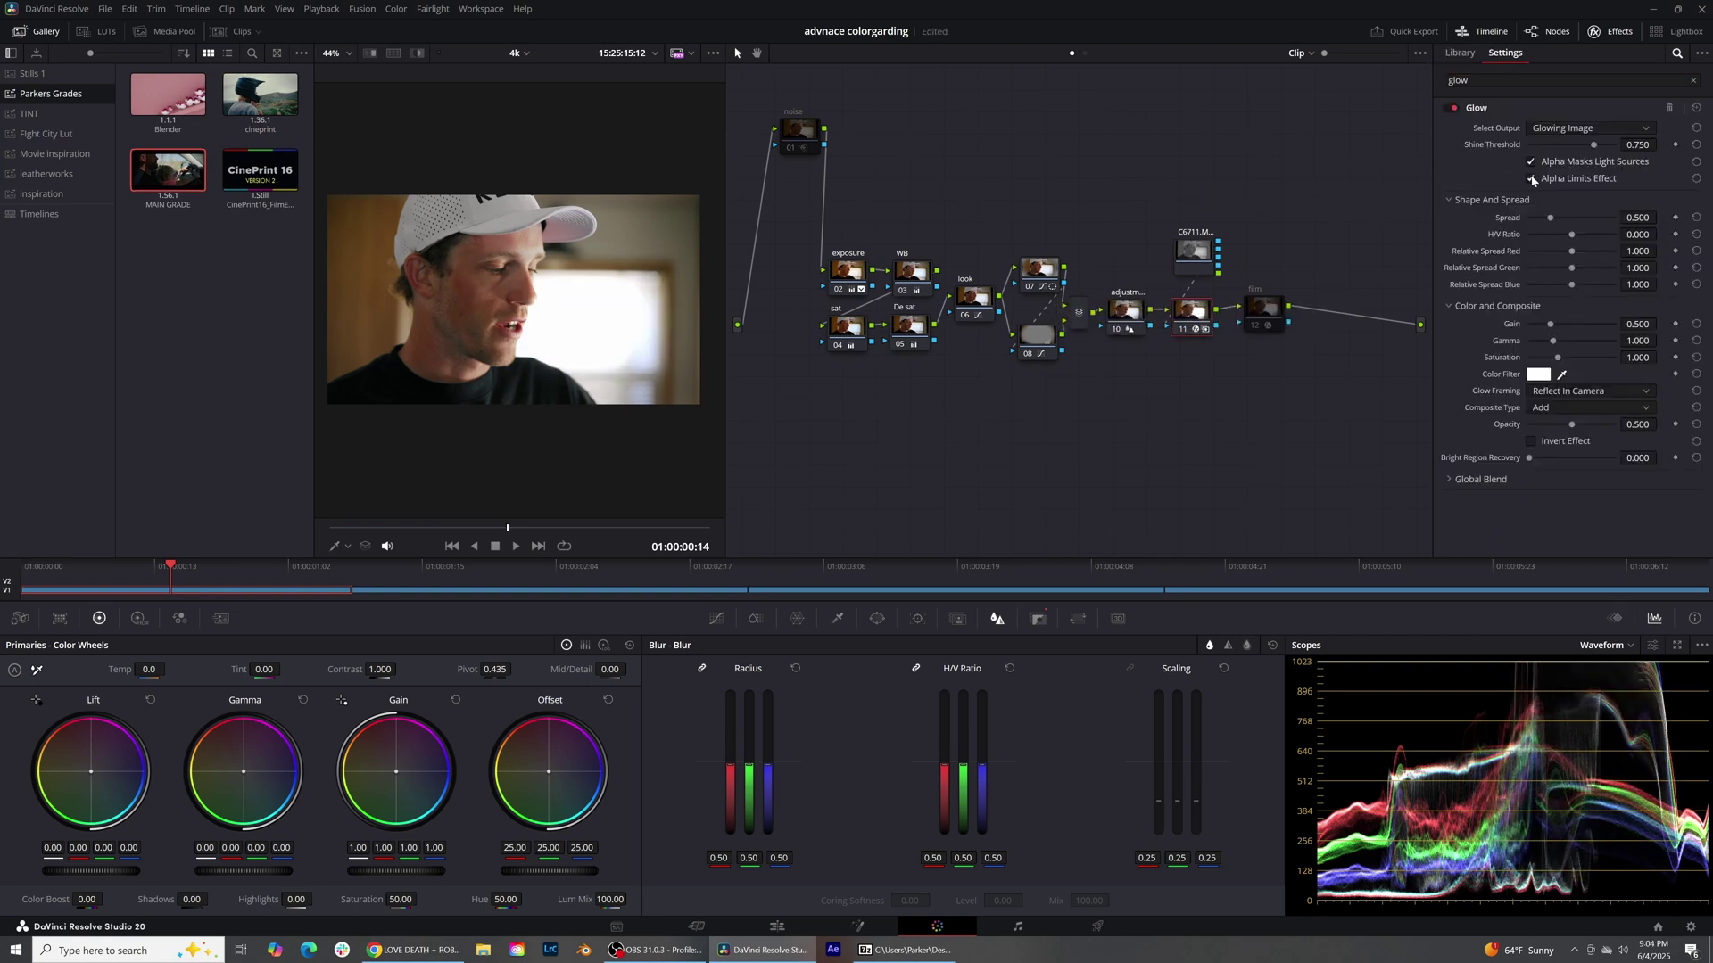
pyautogui.click(1536, 177)
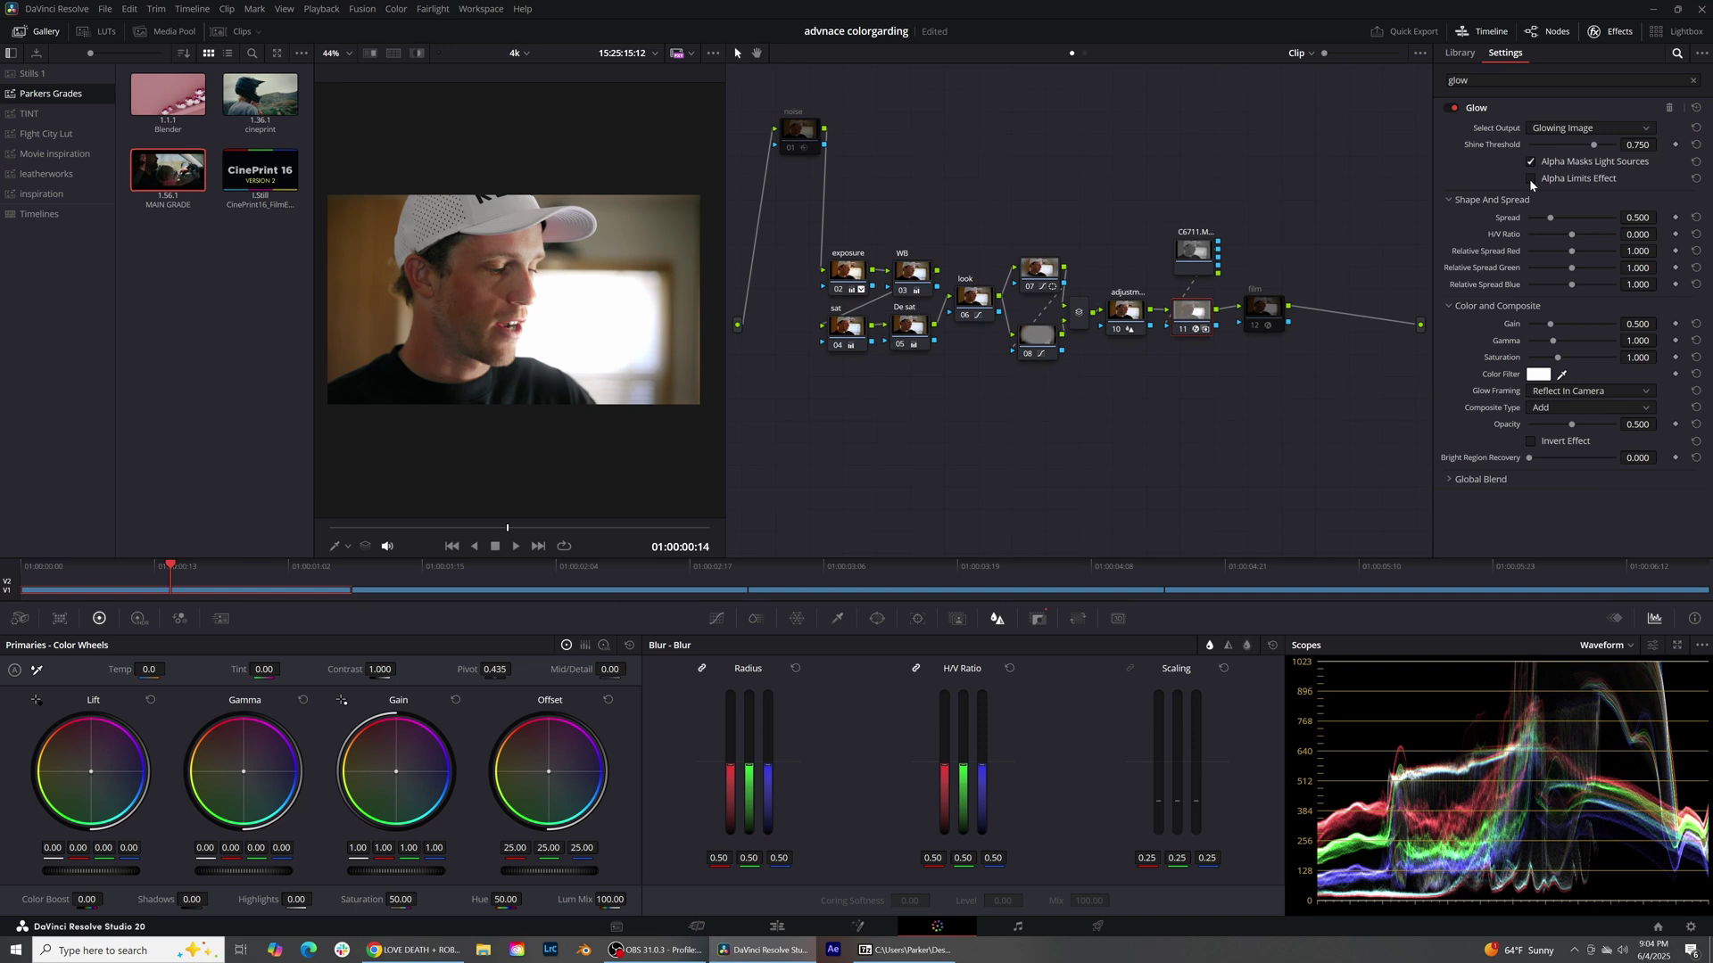
pyautogui.click(1531, 178)
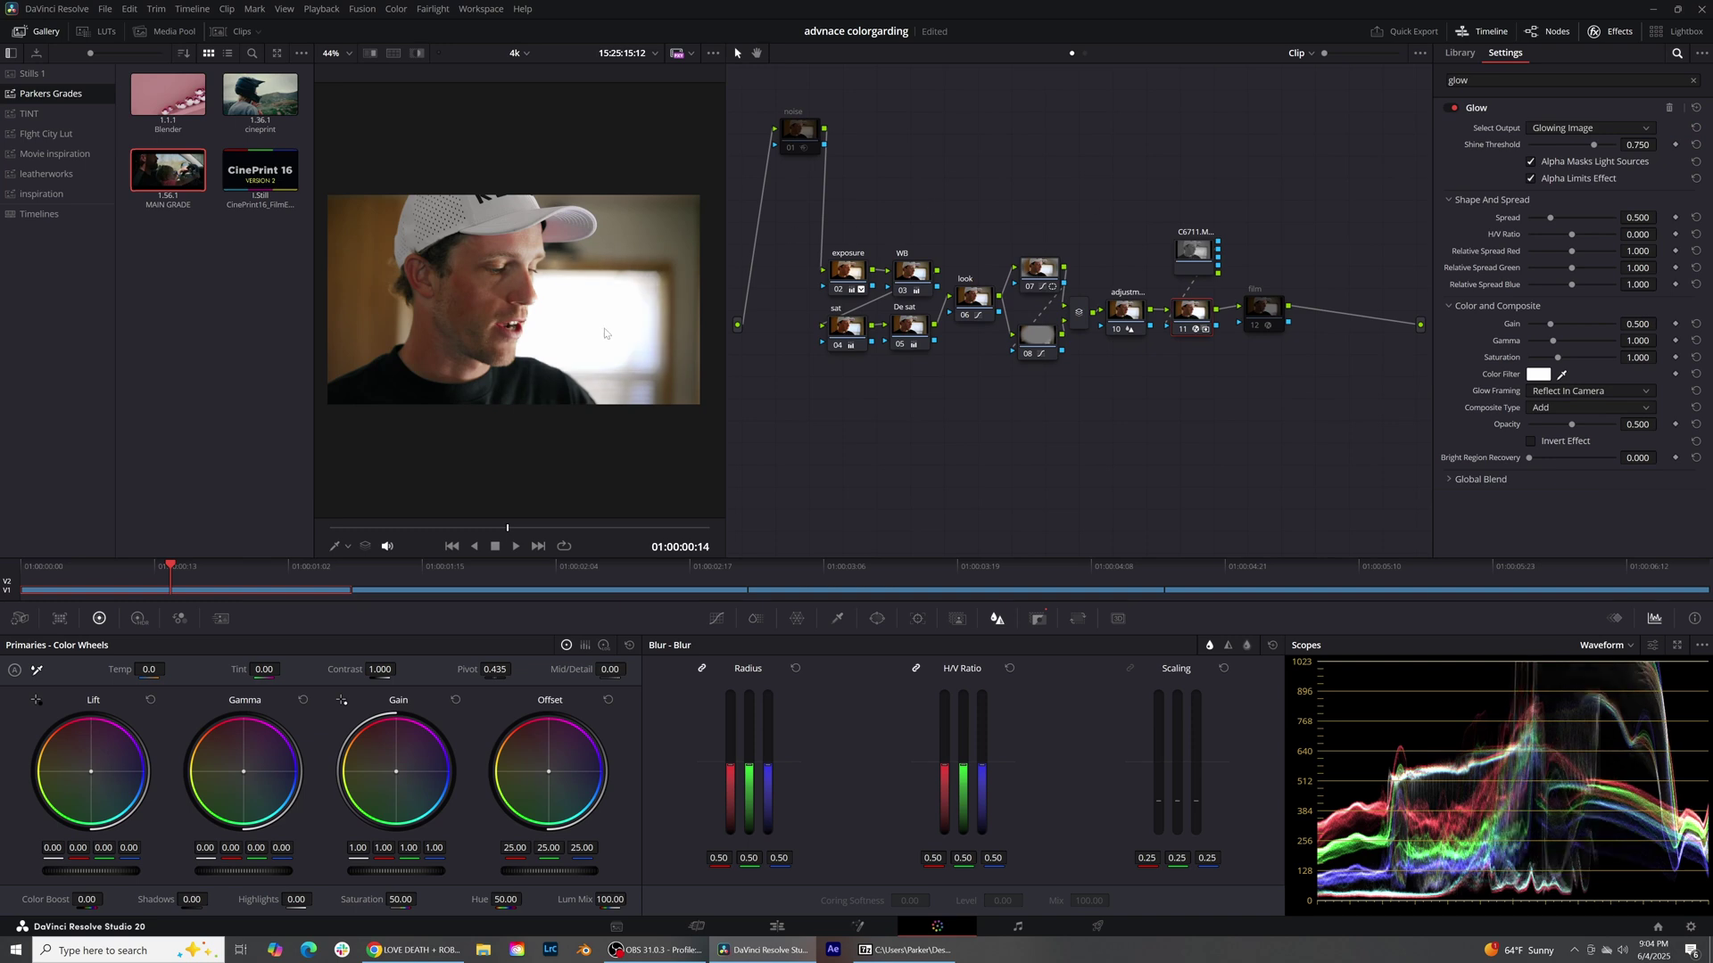
pyautogui.click(1197, 256)
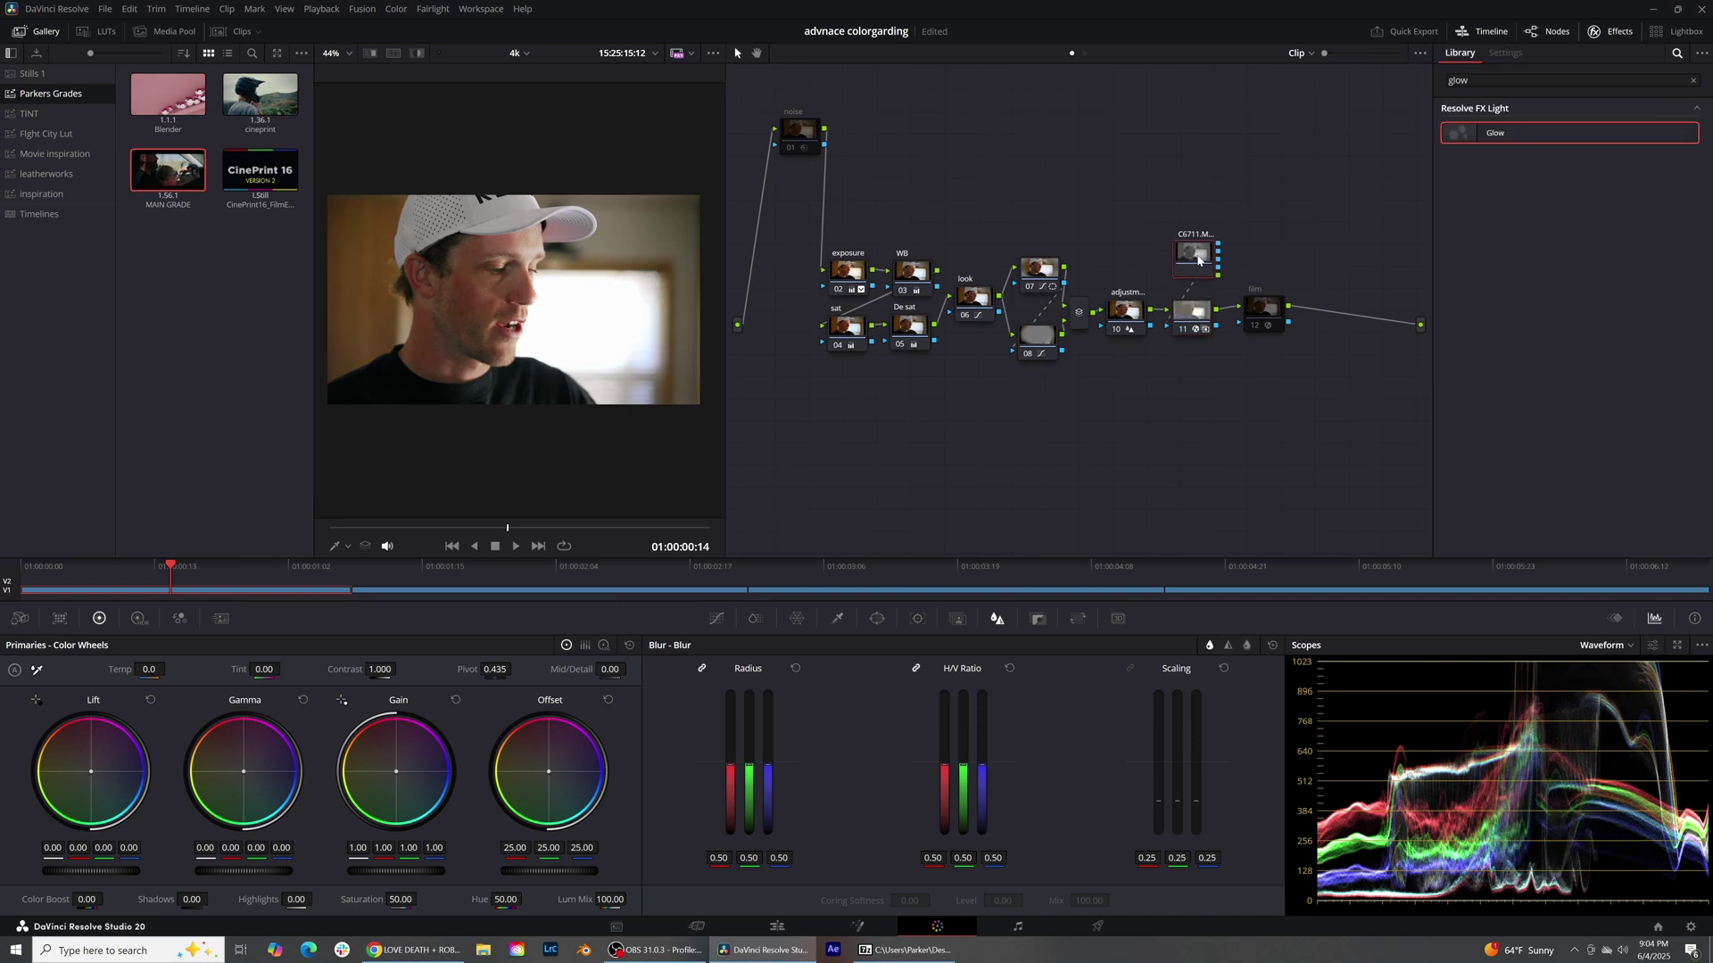
pyautogui.click(1206, 312)
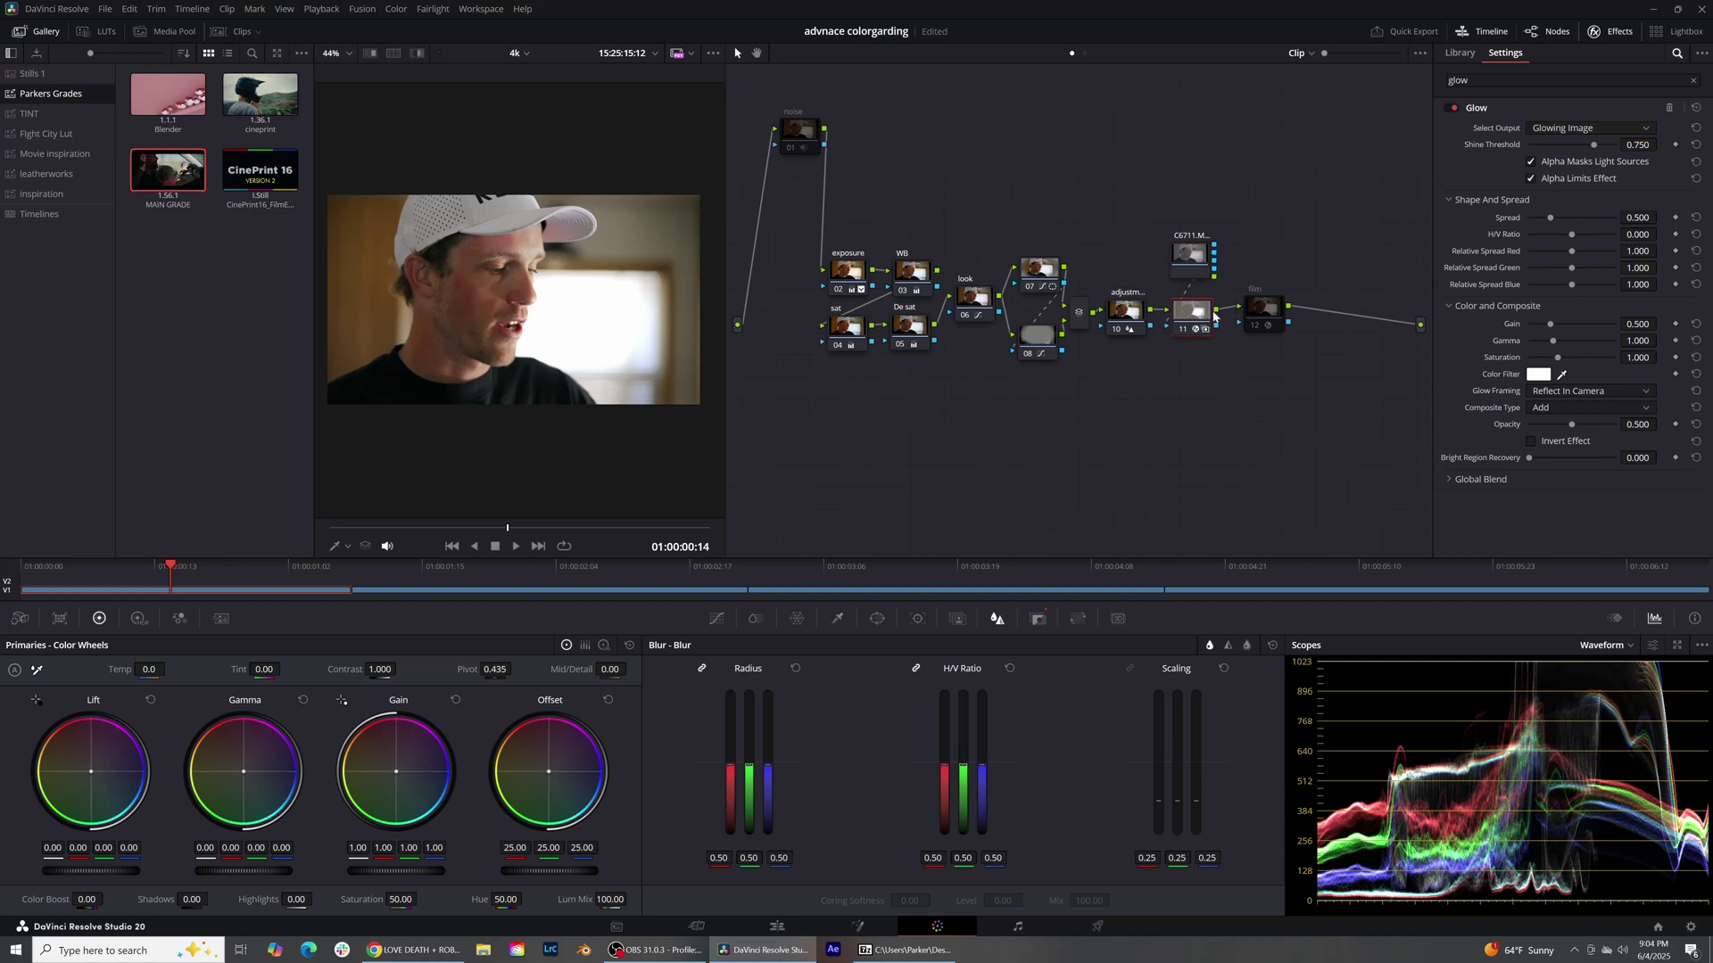
# Step: Set node 11's glow shine threshold to 0, its composite type to Screen, and its opacity to 0.481
pyautogui.moveTo(1591, 144); pyautogui.dragTo(1521, 151)
pyautogui.click(1583, 164)
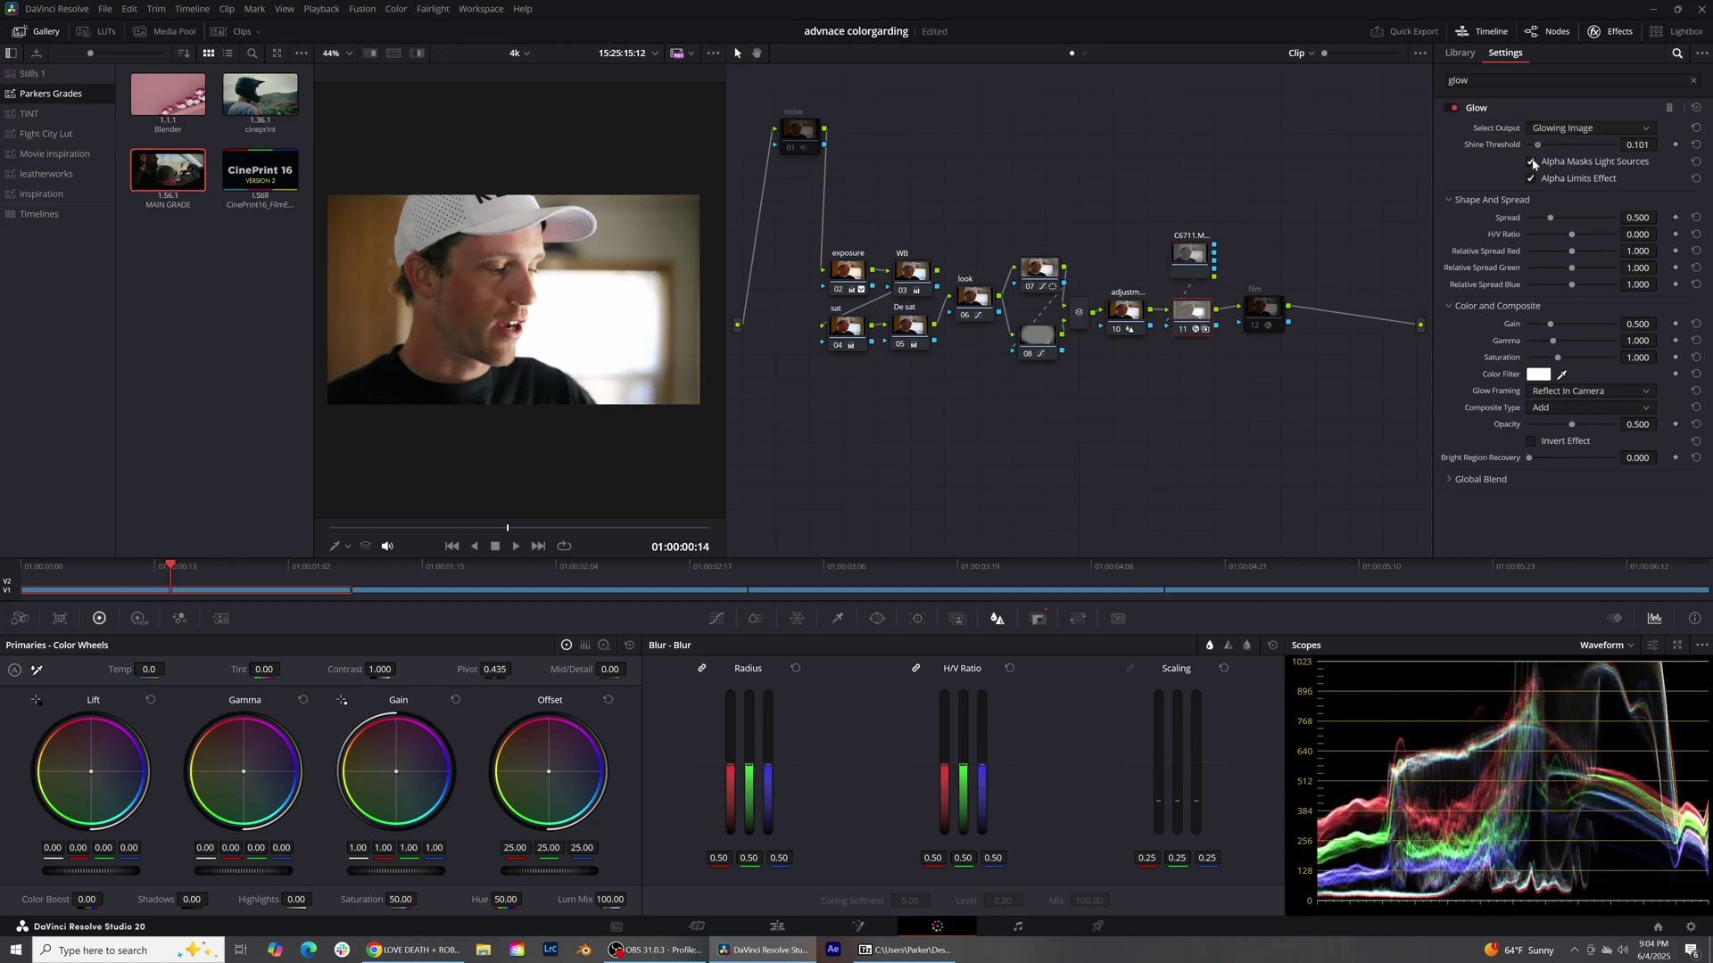
pyautogui.moveTo(1572, 429); pyautogui.dragTo(1536, 431)
pyautogui.click(1570, 408)
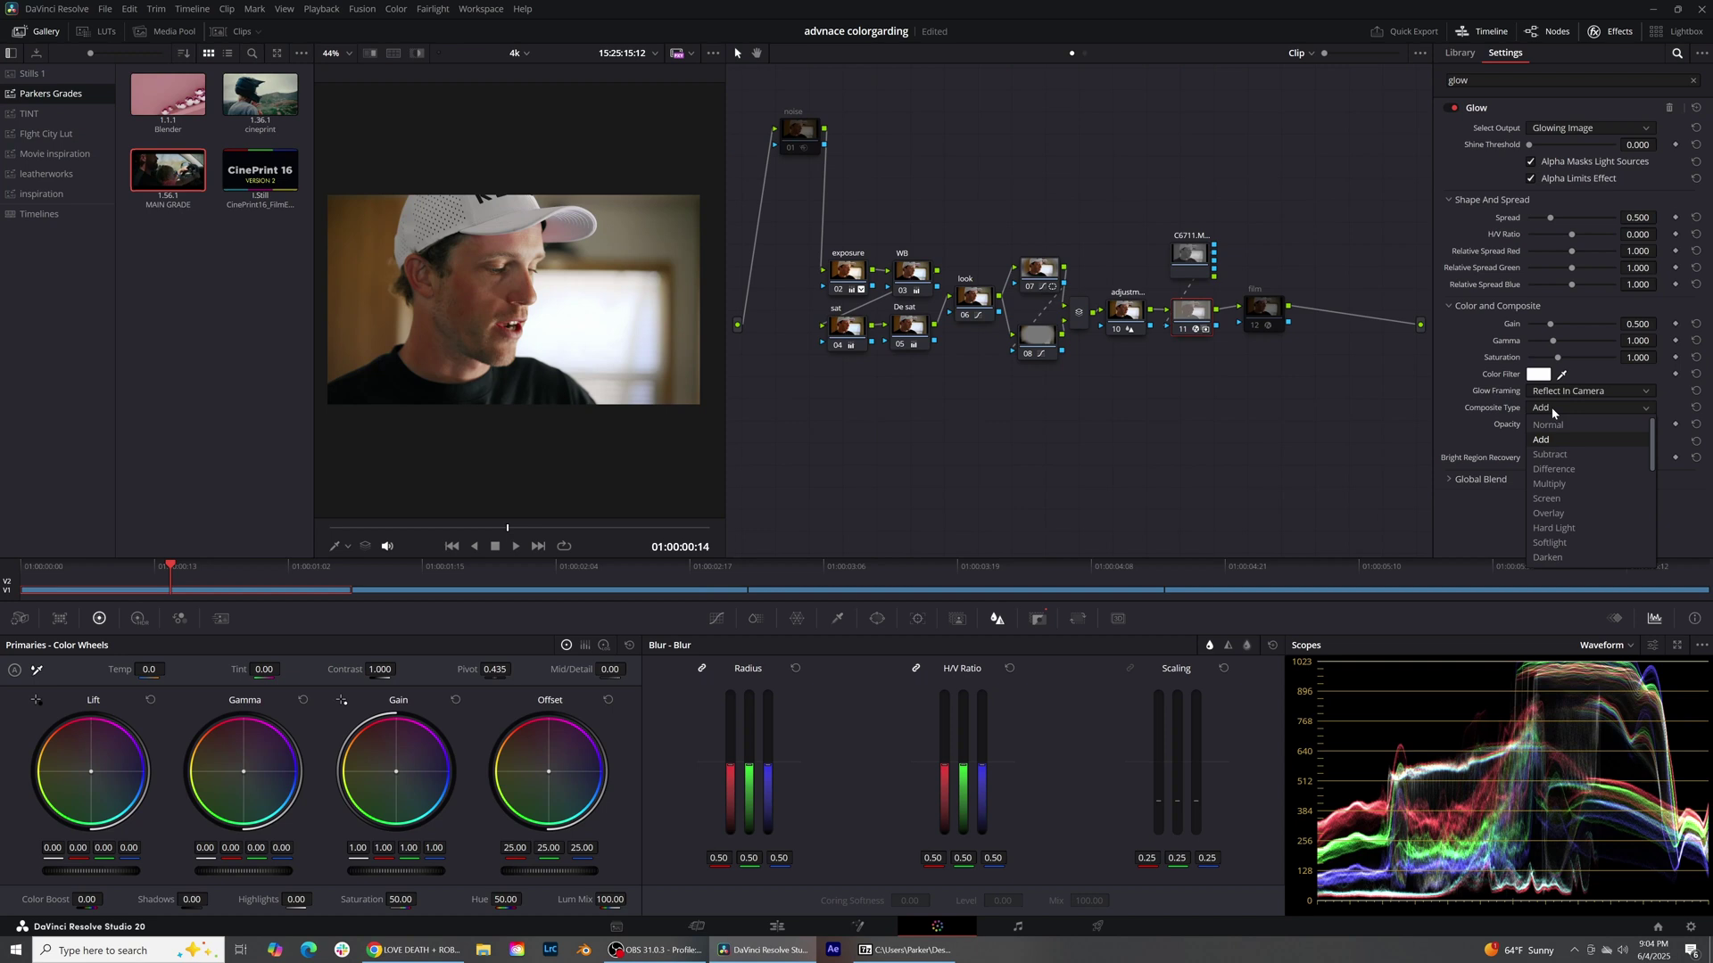
pyautogui.click(1566, 496)
pyautogui.moveTo(1537, 426); pyautogui.dragTo(1571, 452)
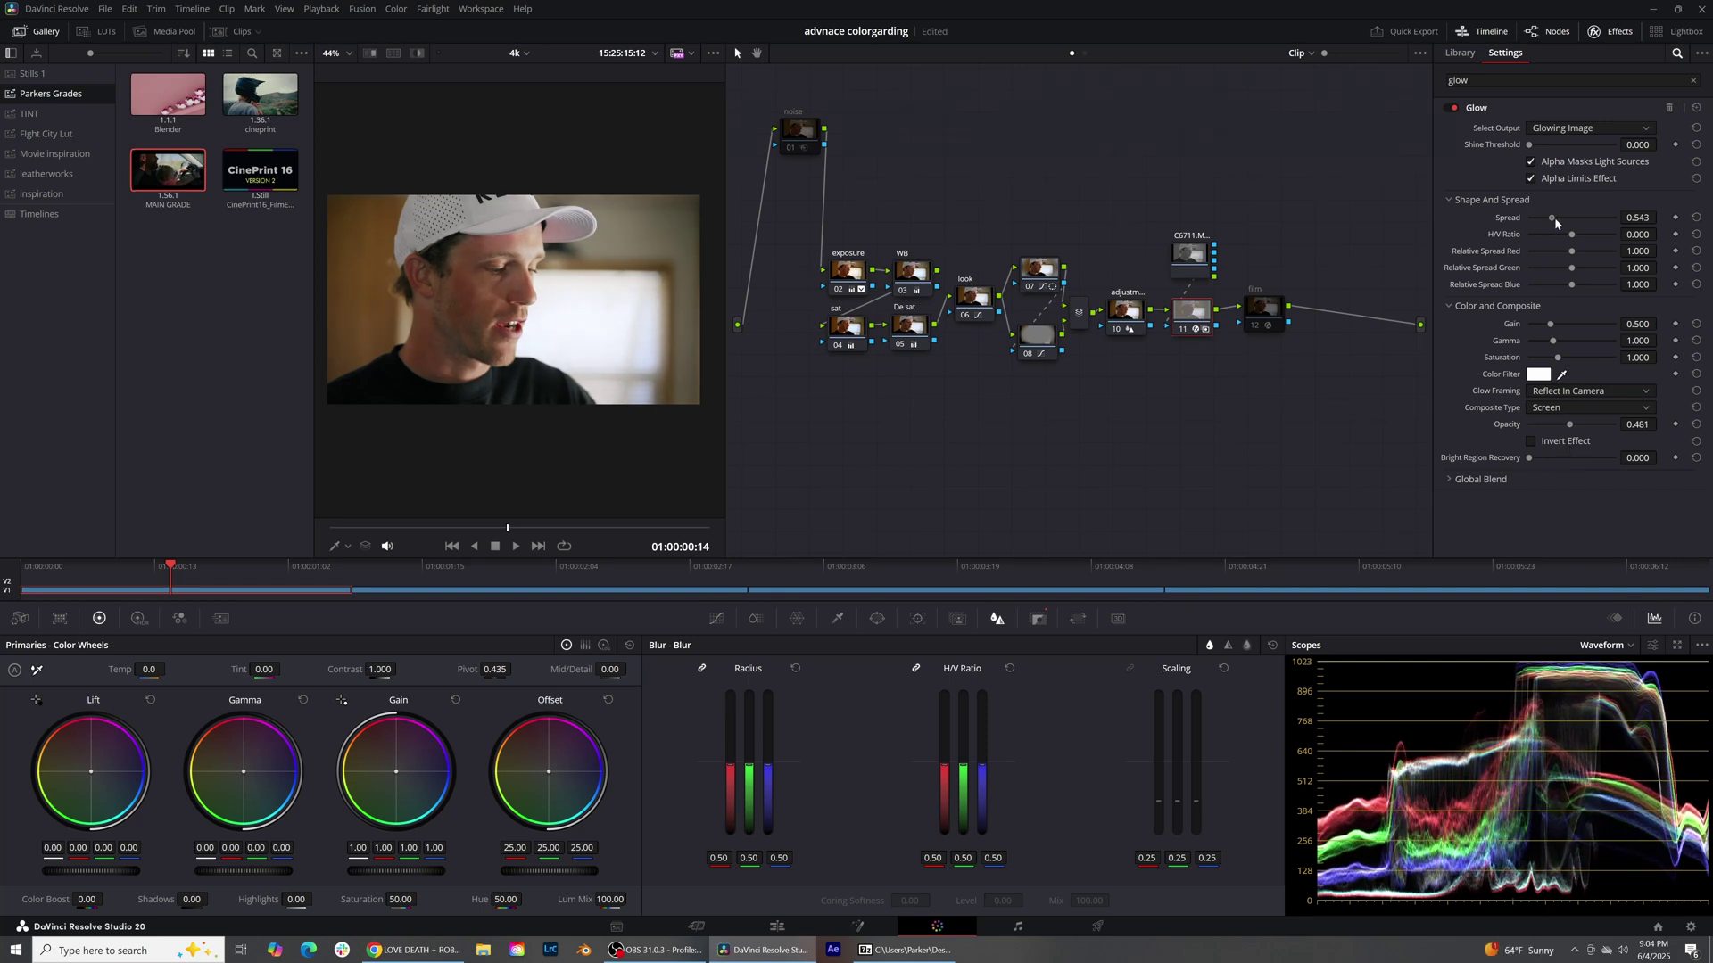
# Step: Set the glow's spread to 0.264 and compare the image with node 11 off and on
pyautogui.moveTo(1552, 218)
pyautogui.mouseDown()
pyautogui.moveTo(1577, 225)
pyautogui.moveTo(1522, 228)
pyautogui.moveTo(1599, 237)
pyautogui.moveTo(1539, 239)
pyautogui.mouseUp()
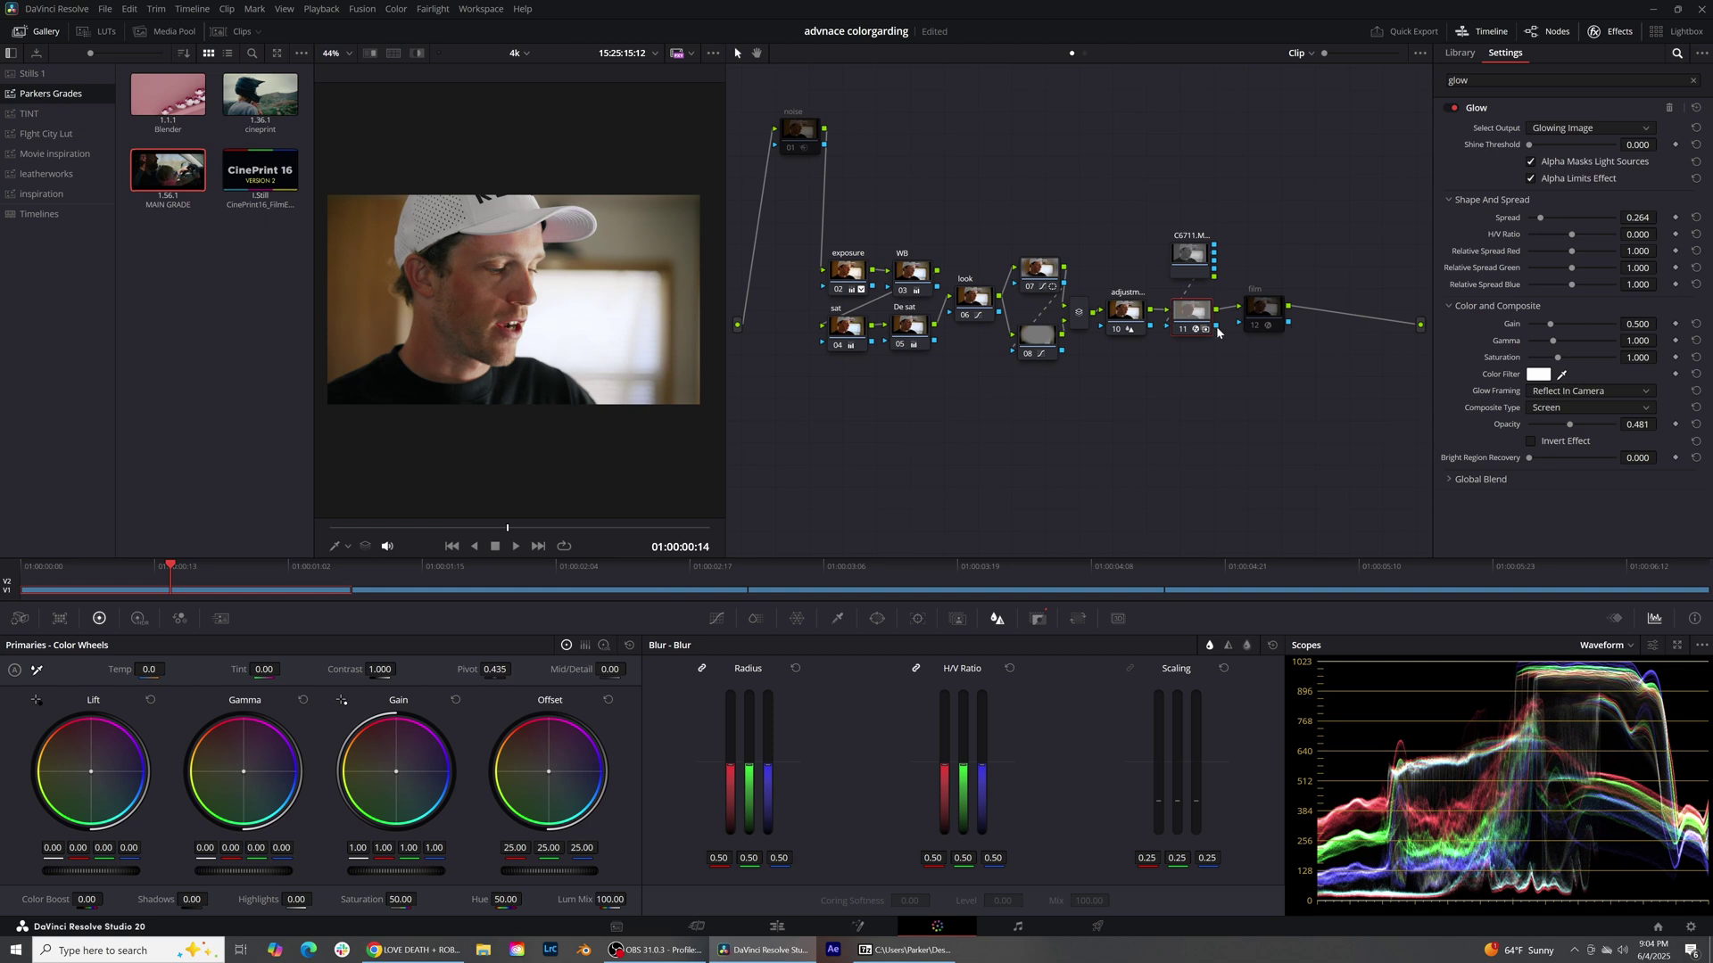
pyautogui.click(1184, 330)
pyautogui.click(1185, 330)
pyautogui.click(1185, 330)
pyautogui.click(1185, 331)
# Step: Lower the gamma slightly on the exposure node and check the frame full screen
pyautogui.click(848, 274)
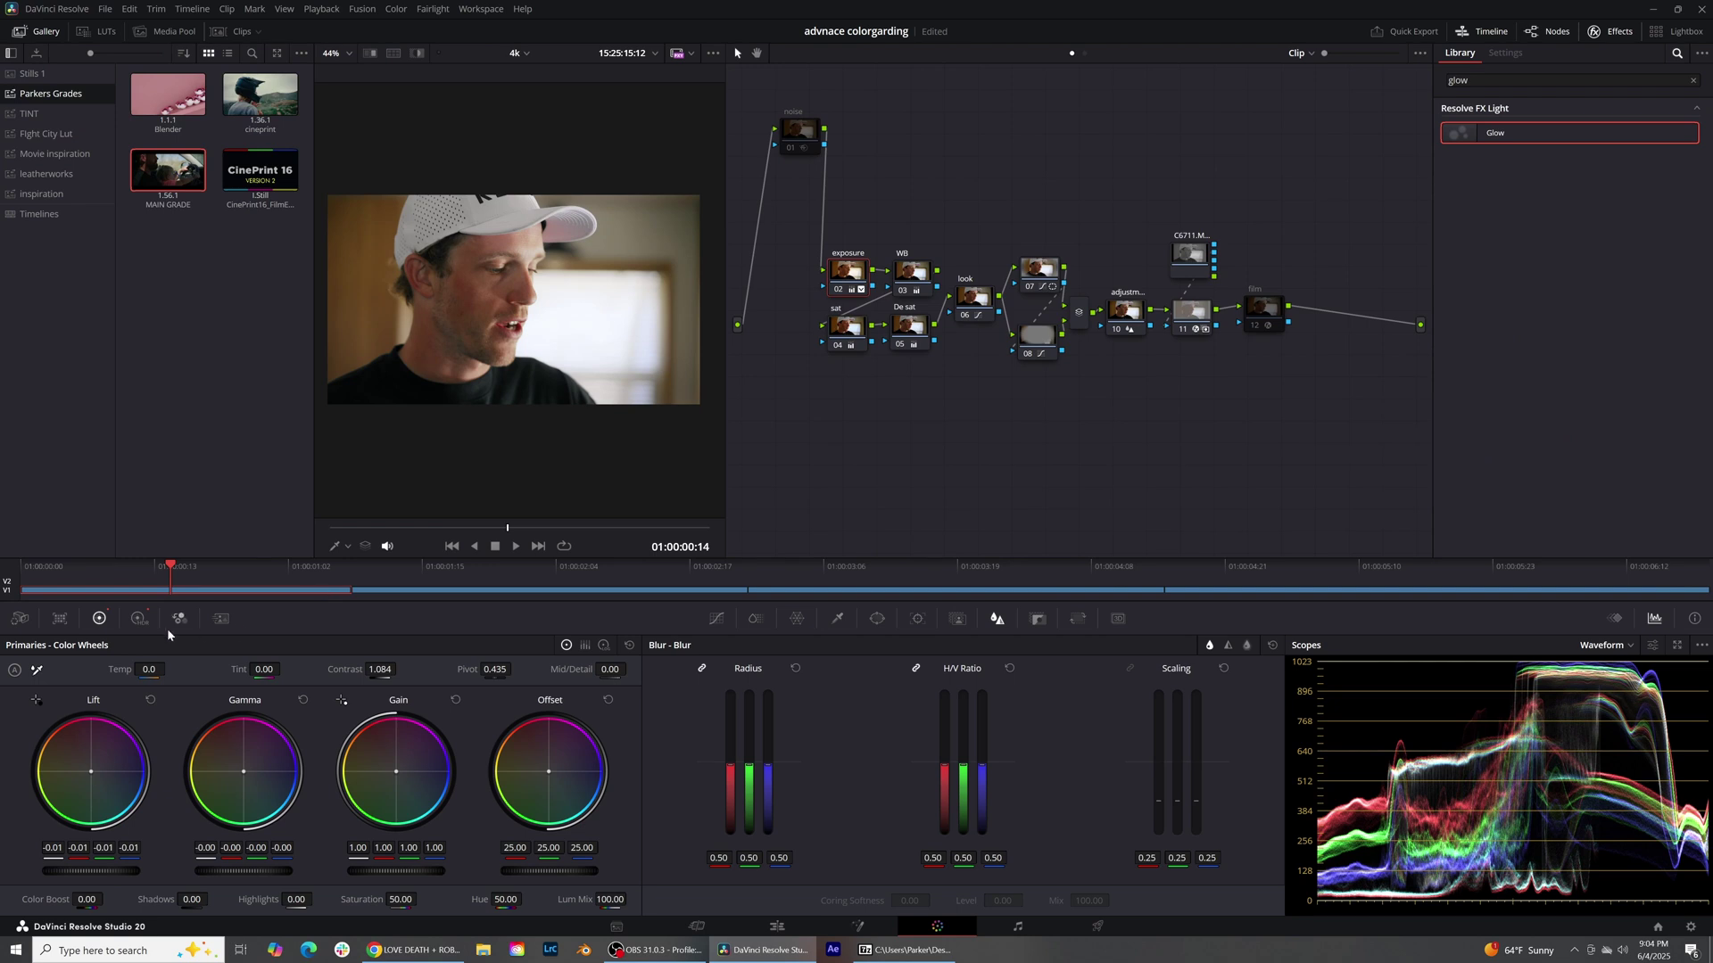
pyautogui.moveTo(271, 865); pyautogui.dragTo(254, 866)
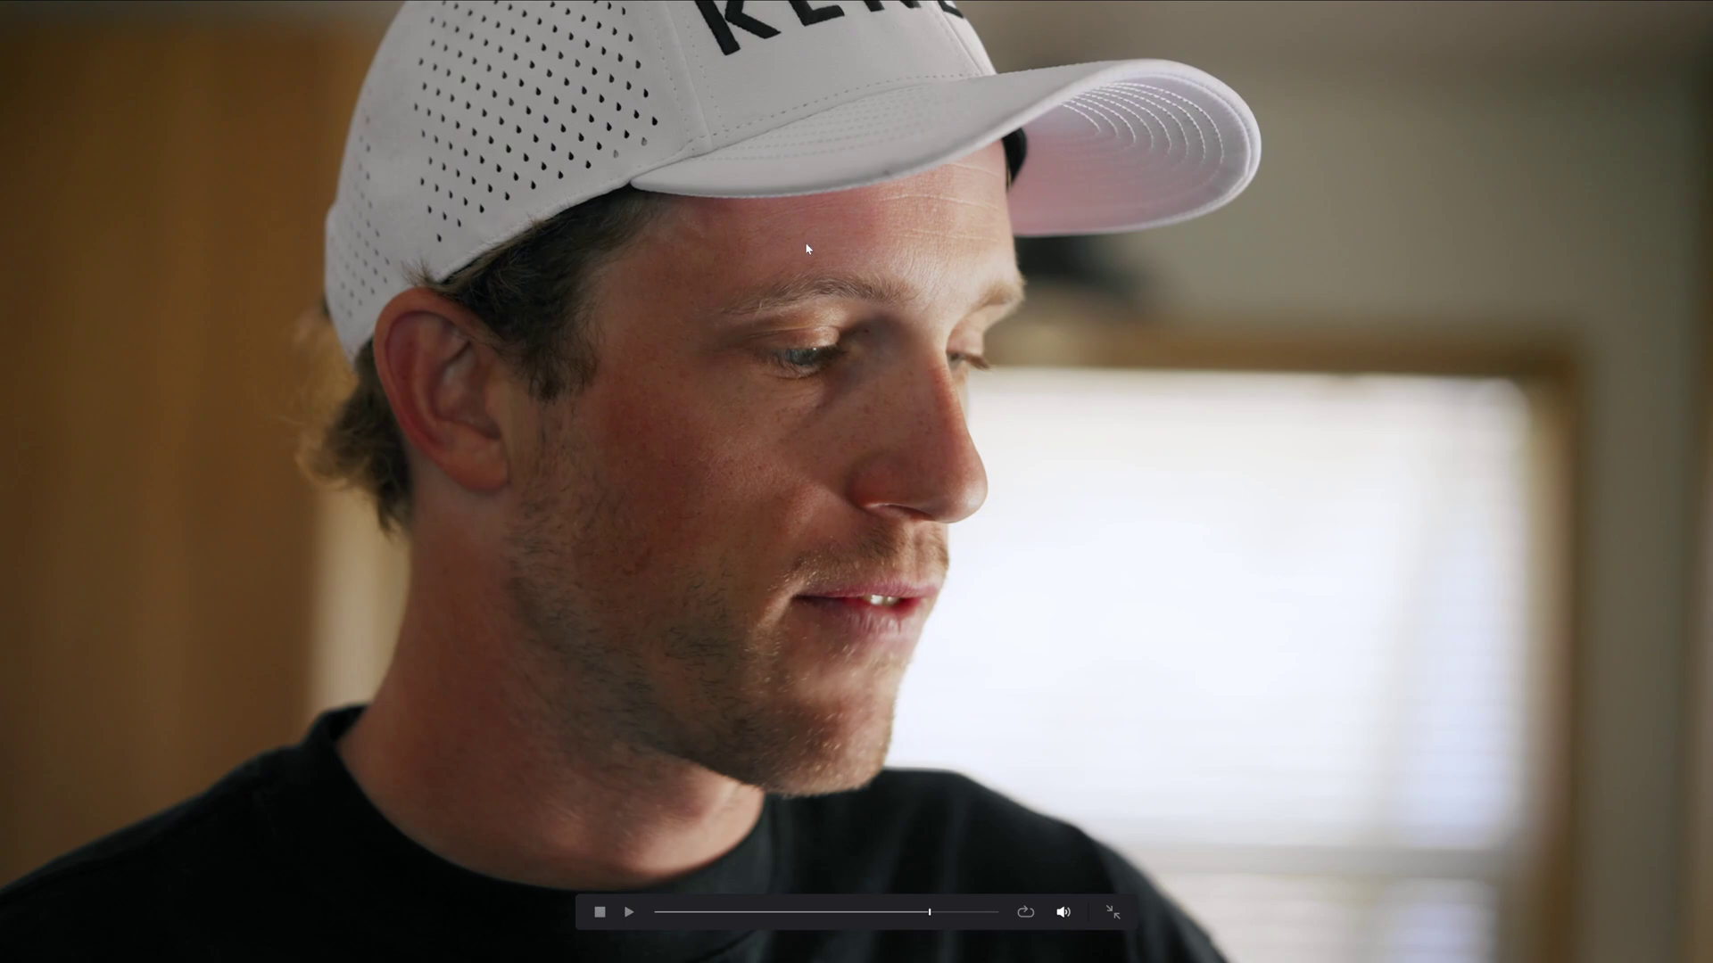
pyautogui.press('Escape')
# Step: Enable the film node, try the Default 65mm preset of its Film Look Creator, and switch the preset to Clean Slate
pyautogui.moveTo(1265, 311)
pyautogui.mouseDown()
pyautogui.moveTo(1265, 283)
pyautogui.moveTo(1268, 300)
pyautogui.mouseUp()
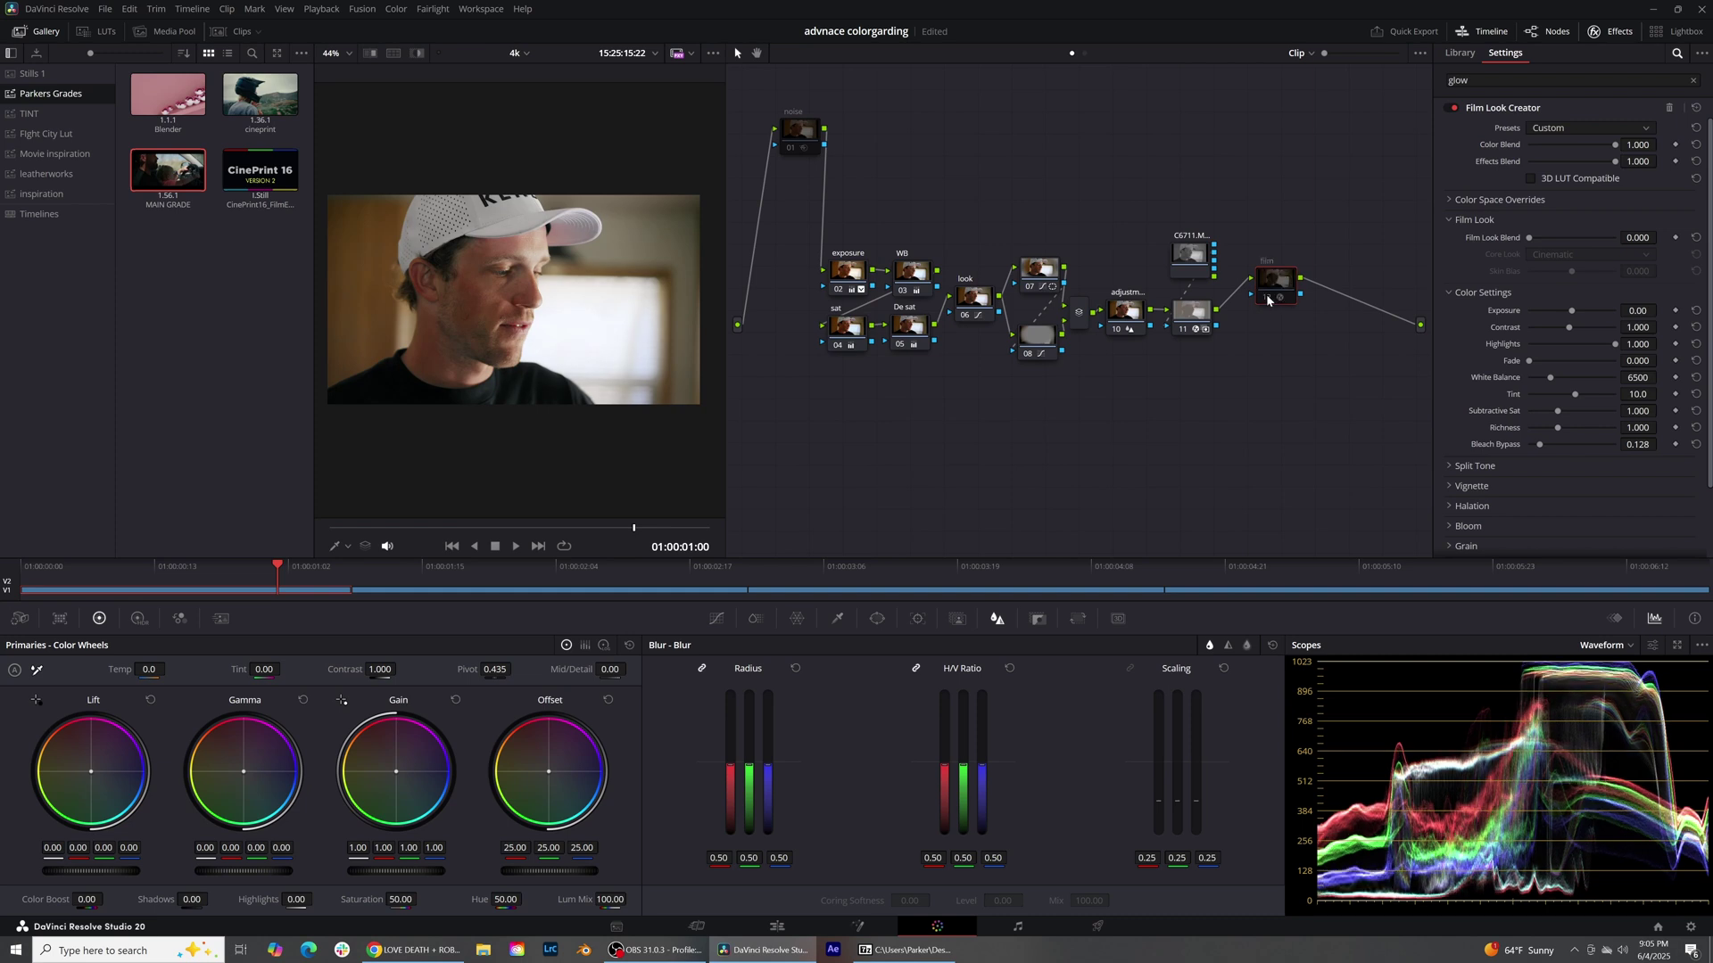
pyautogui.click(1572, 128)
pyautogui.click(1561, 144)
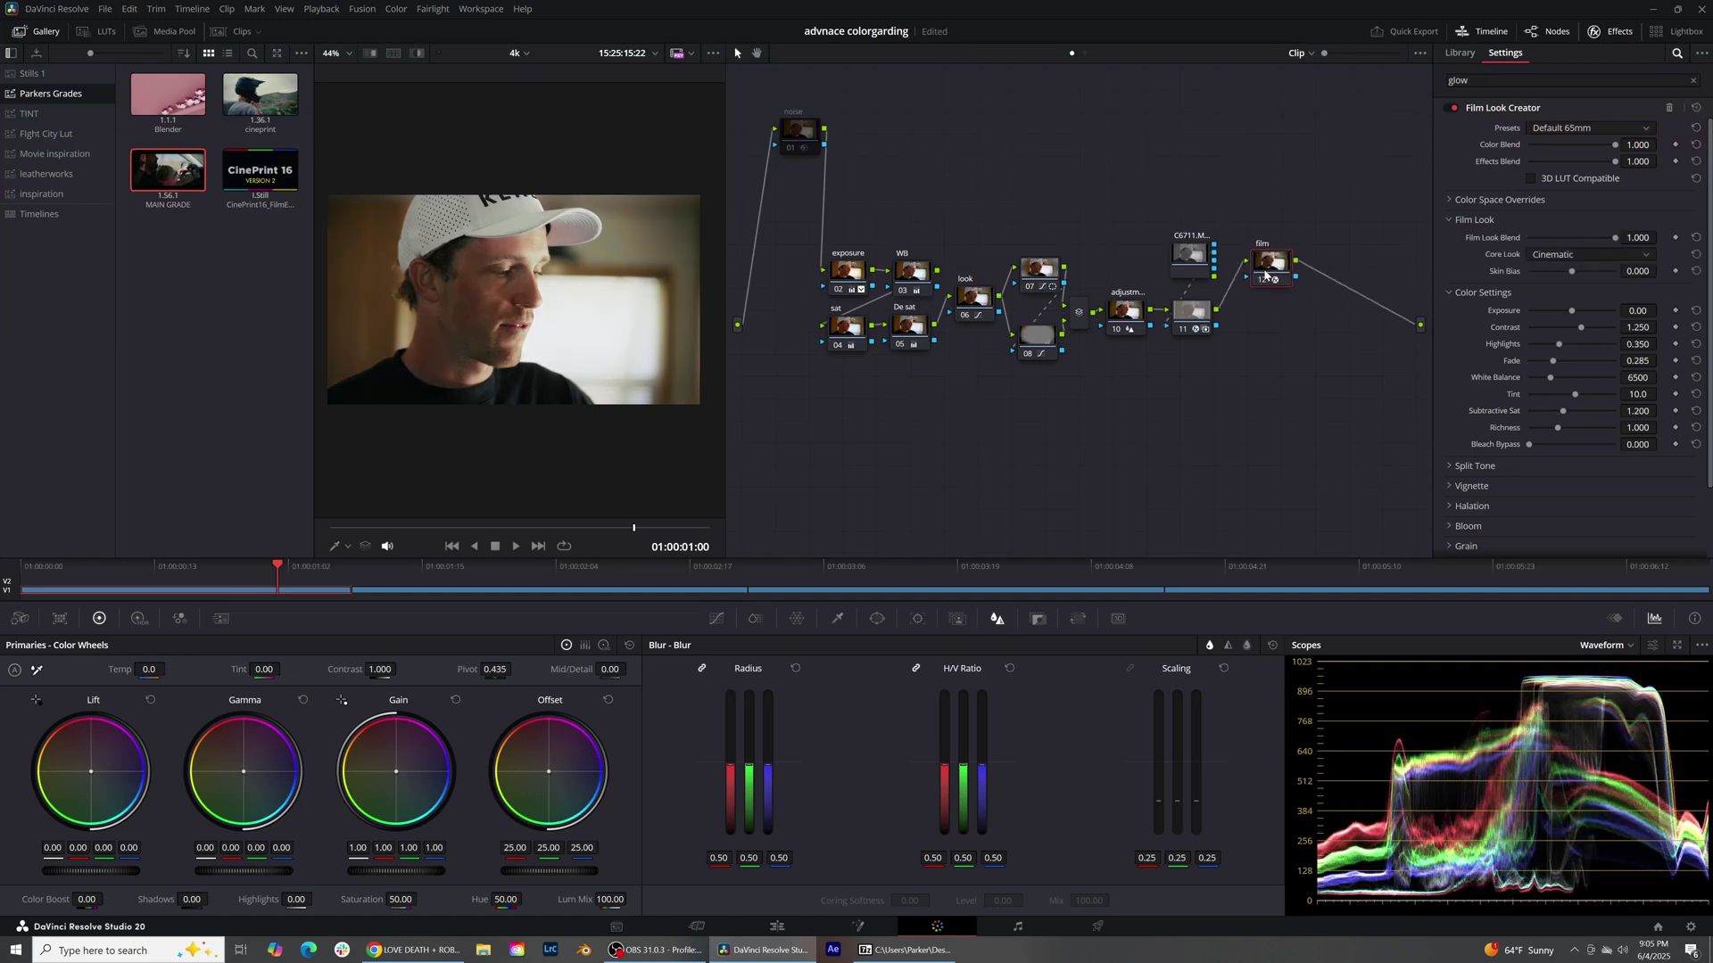
pyautogui.moveTo(1283, 287); pyautogui.dragTo(1266, 290)
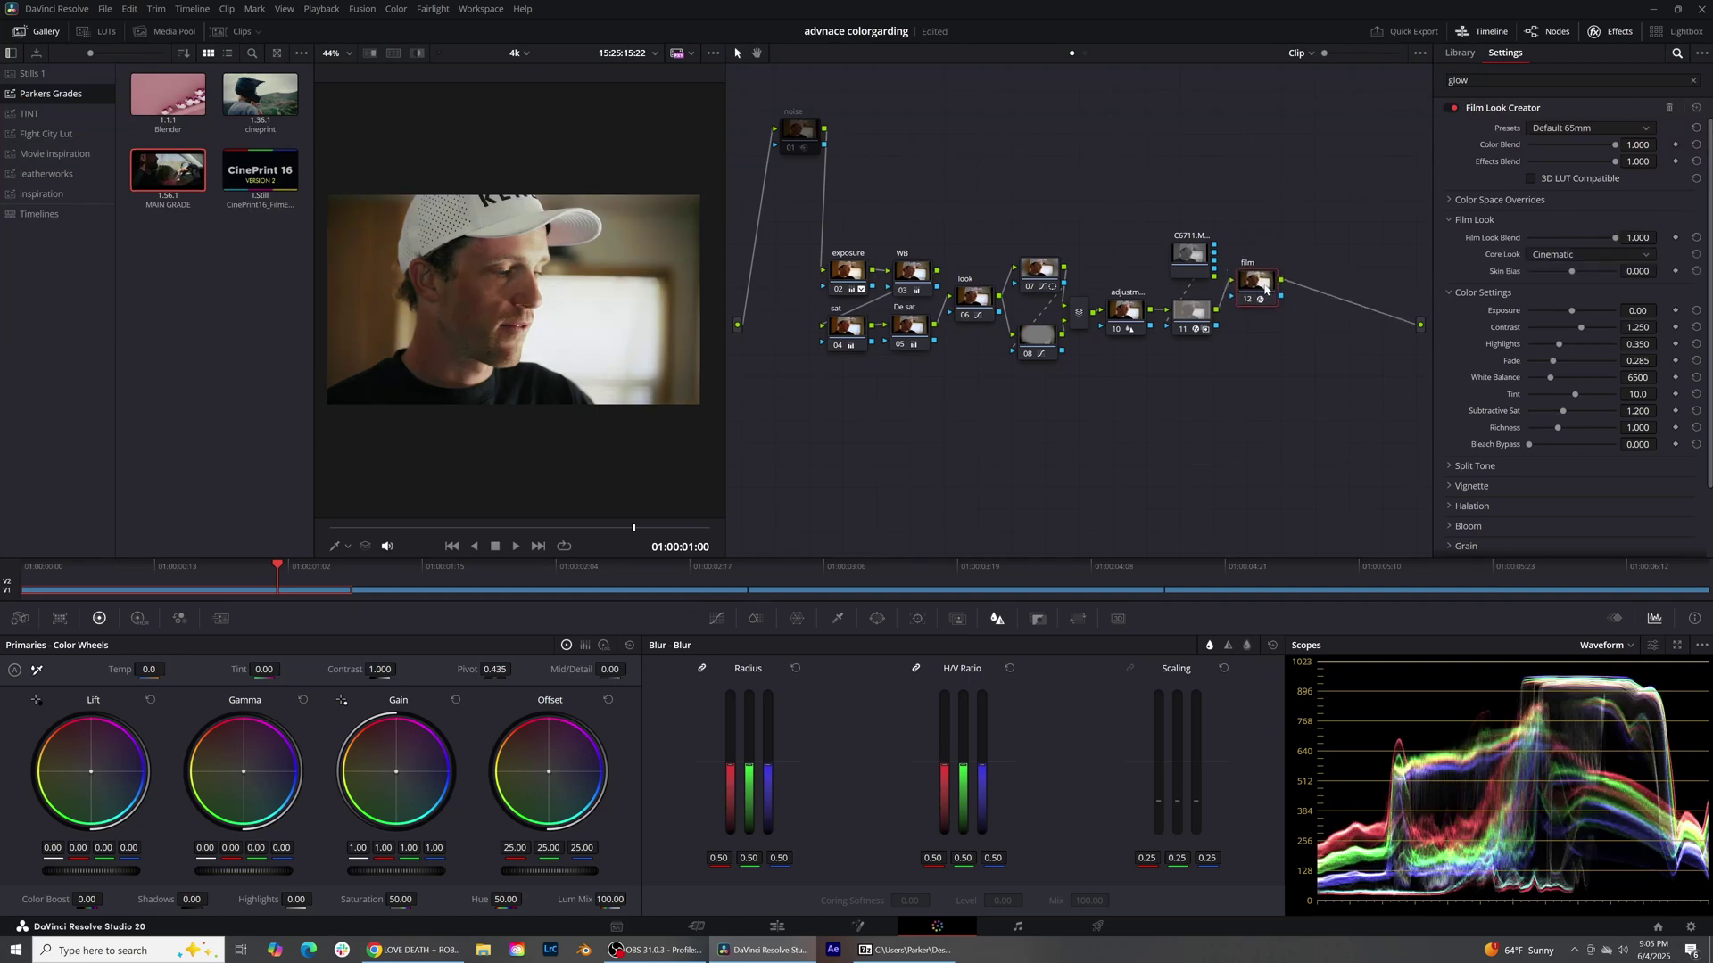
pyautogui.click(1609, 134)
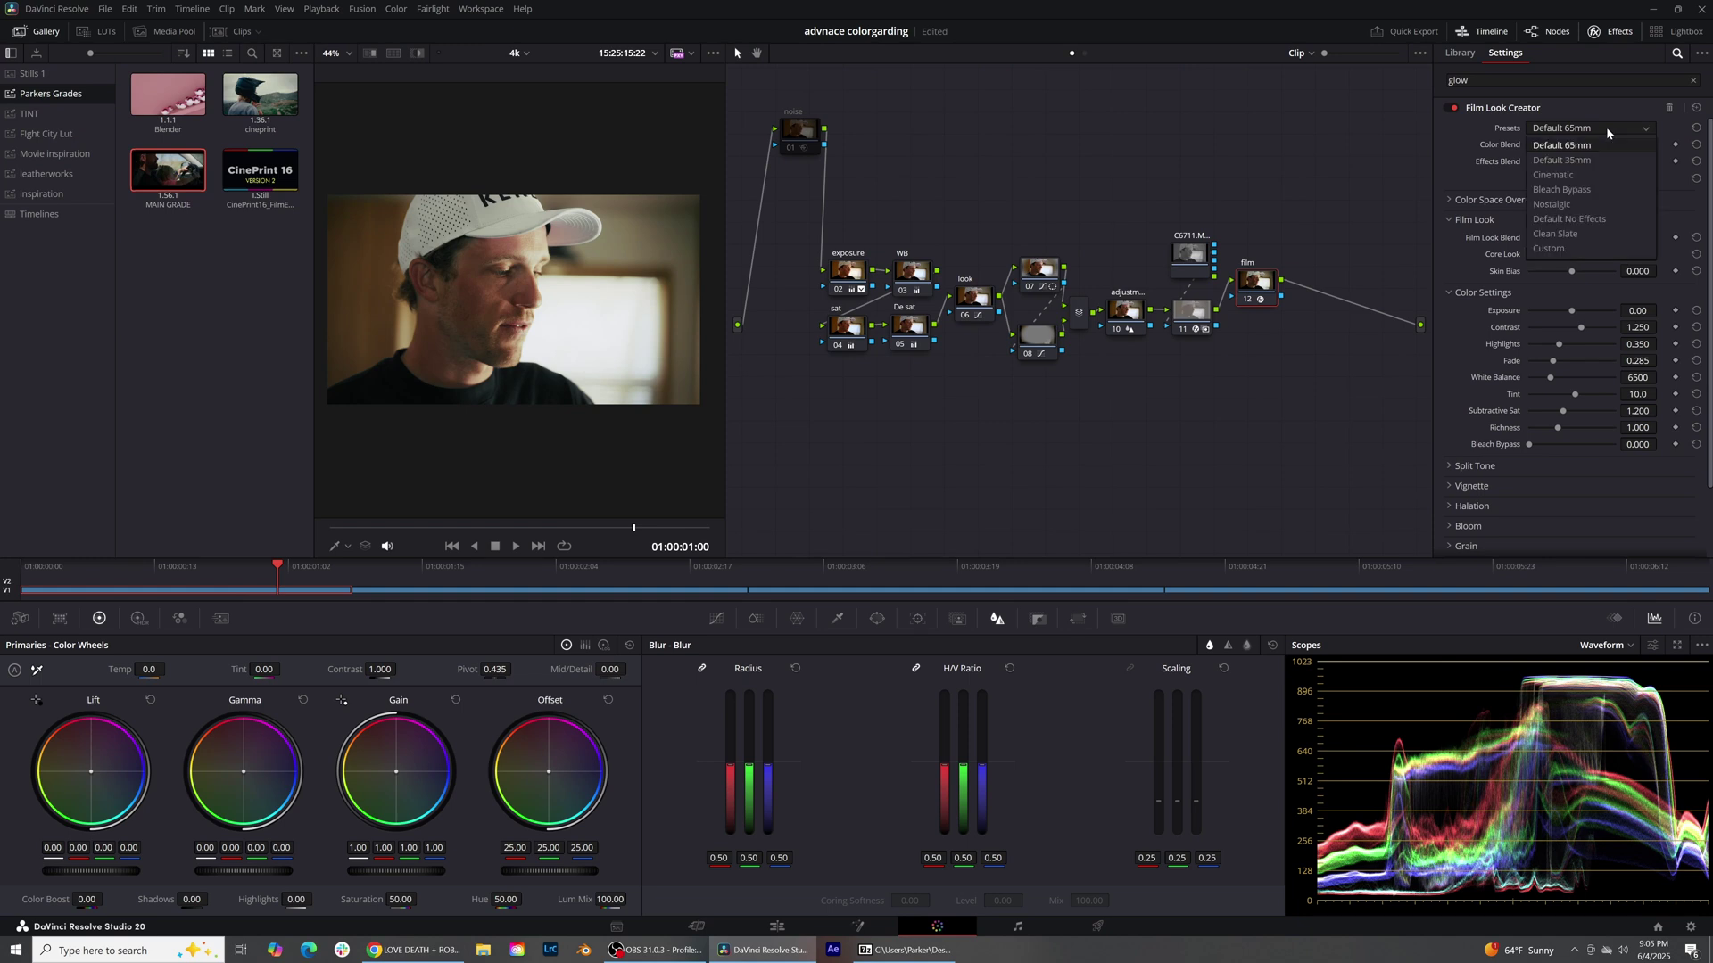
pyautogui.click(1600, 227)
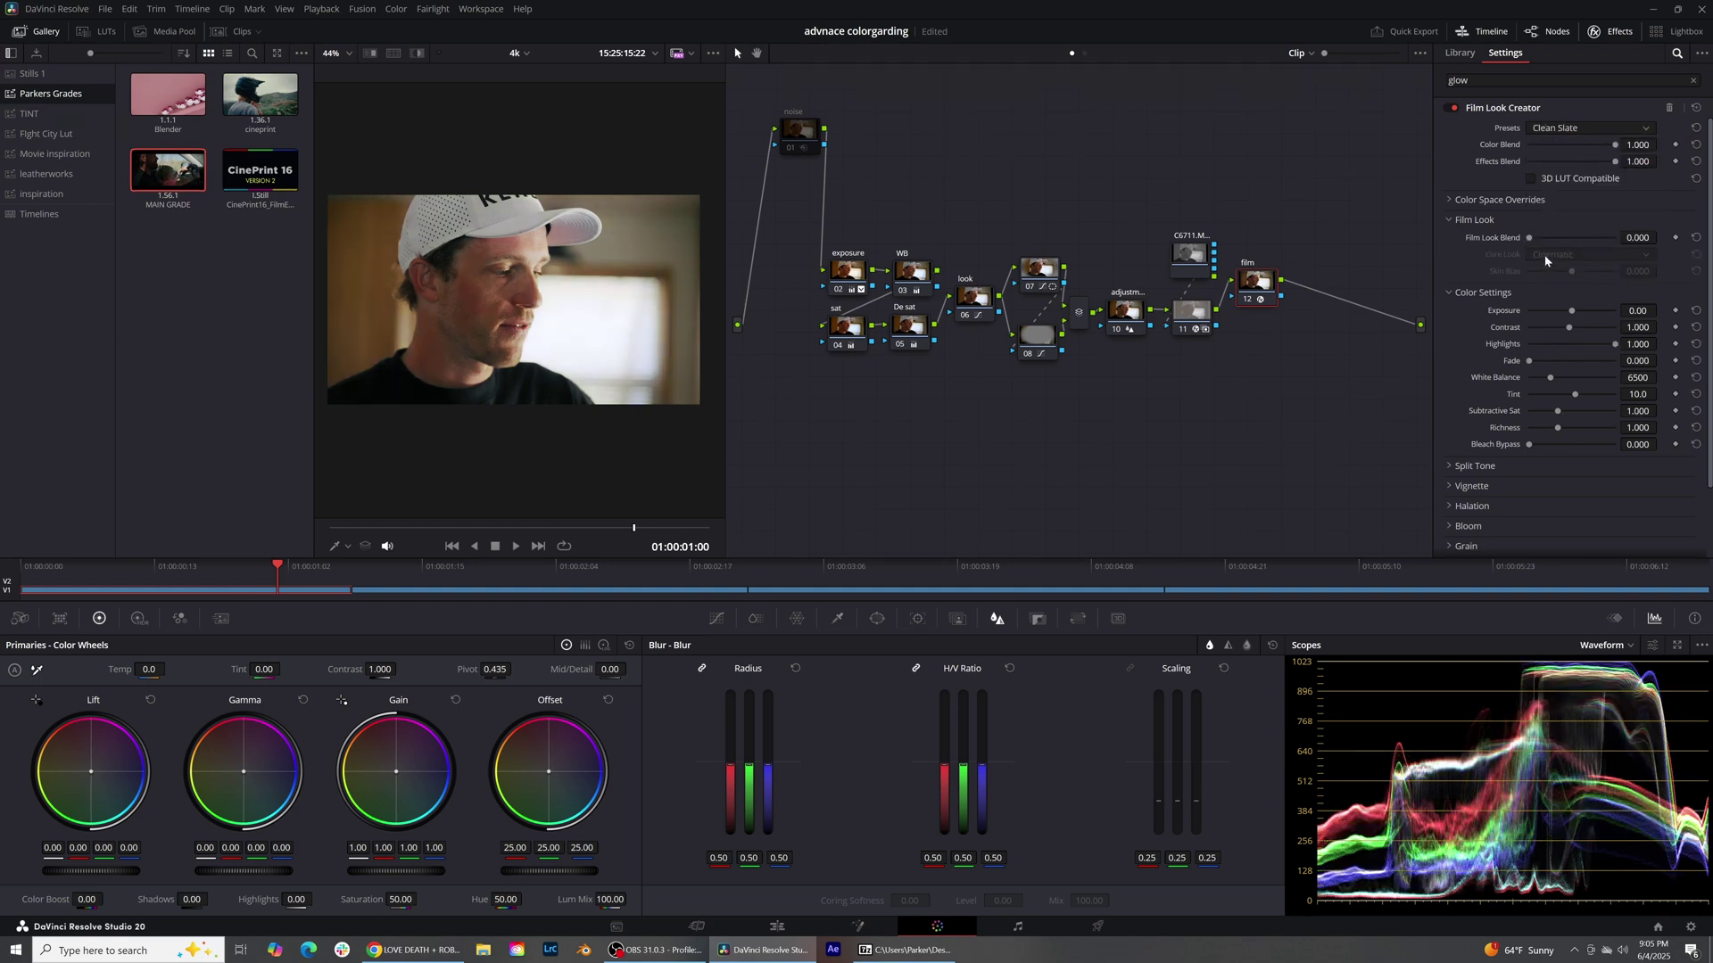
# Step: Set the film node's bleach bypass to 0.204, inspect the frame full screen, and compare the image with the node off and on
pyautogui.click(973, 318)
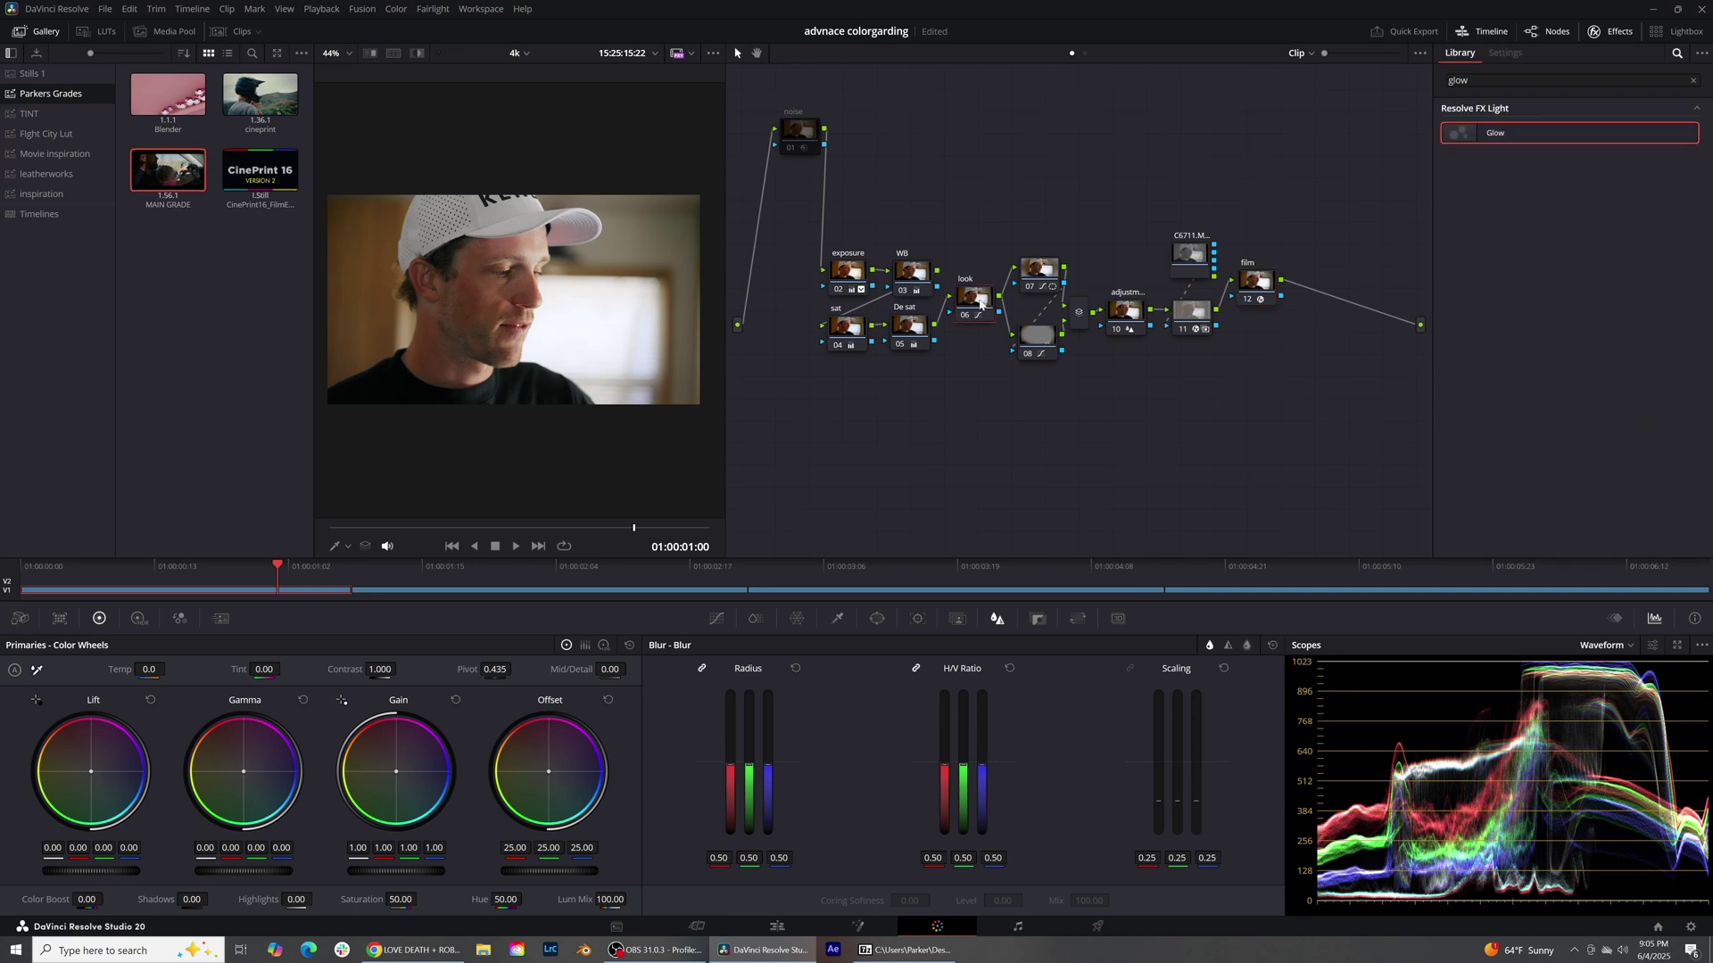
pyautogui.click(1256, 283)
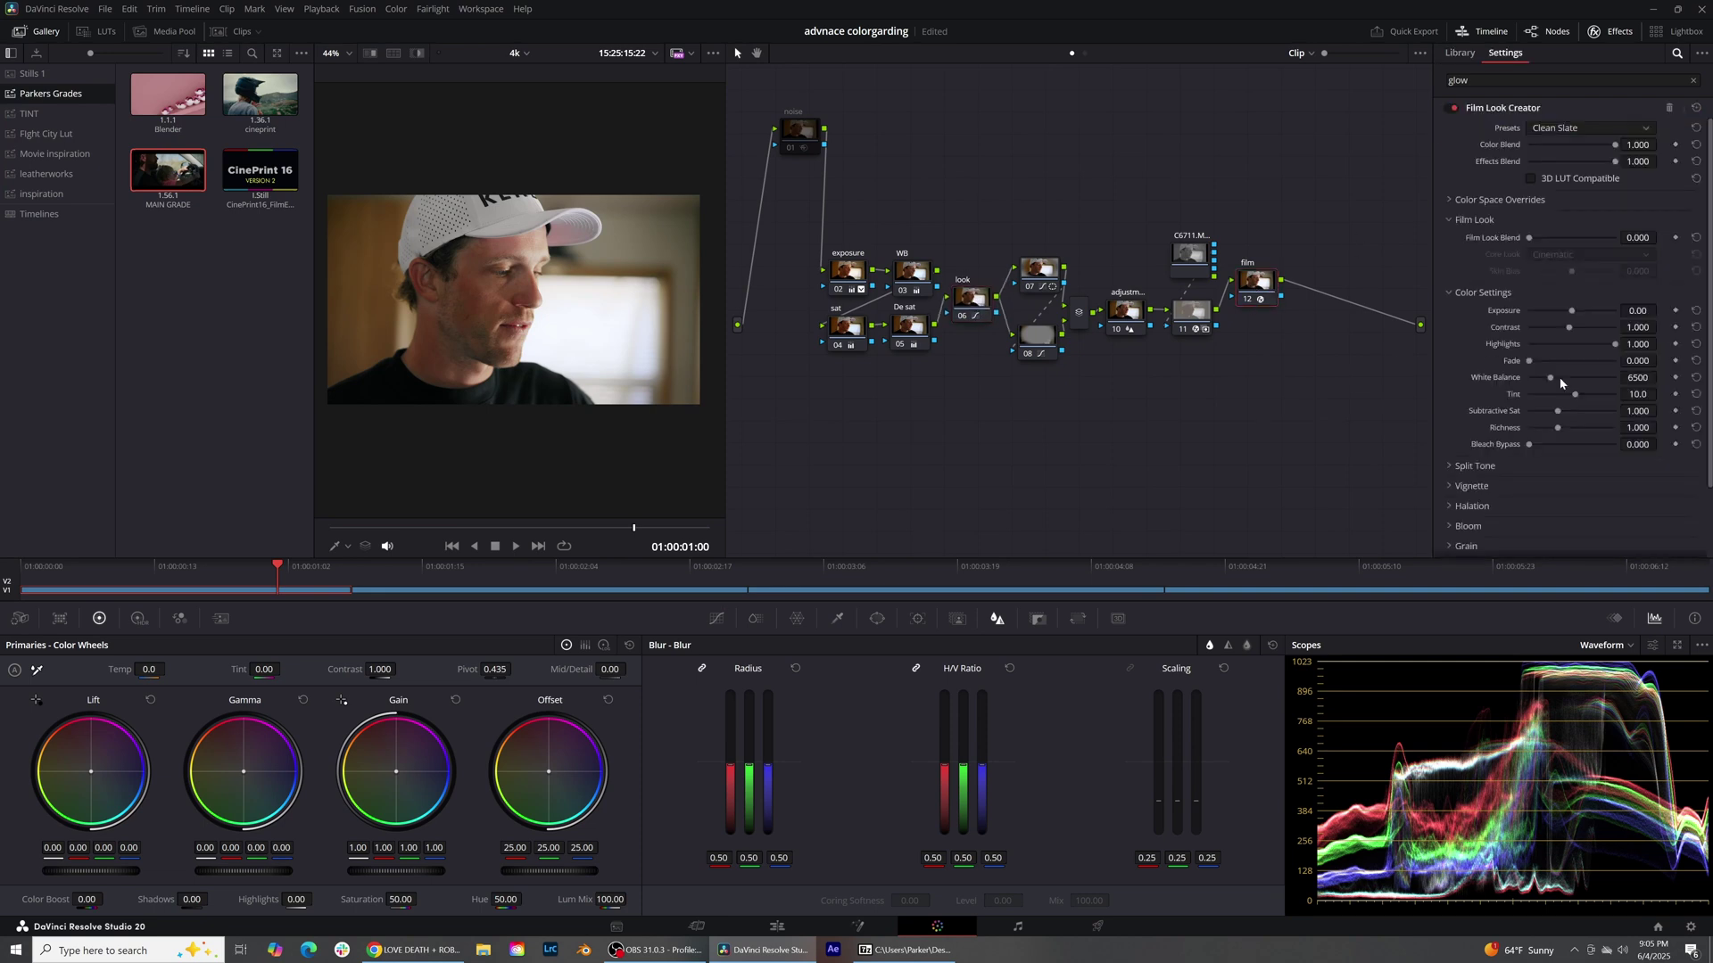
pyautogui.scroll(-1, 1554, 350)
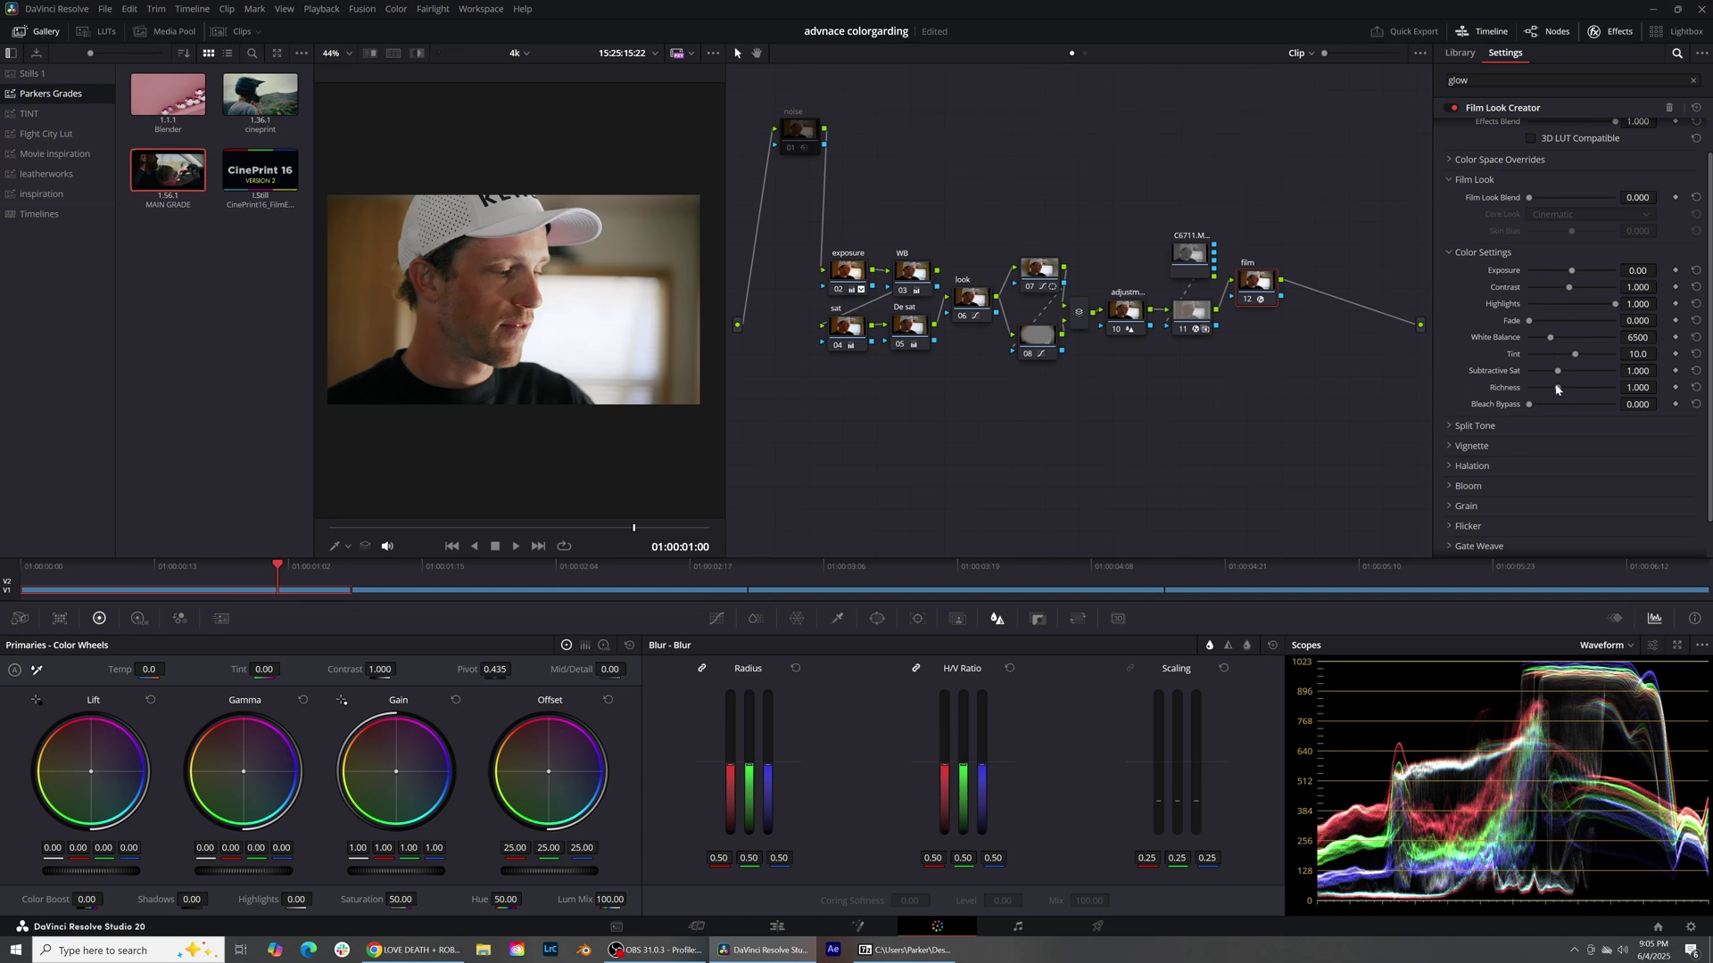
pyautogui.moveTo(1628, 402); pyautogui.dragTo(1660, 404)
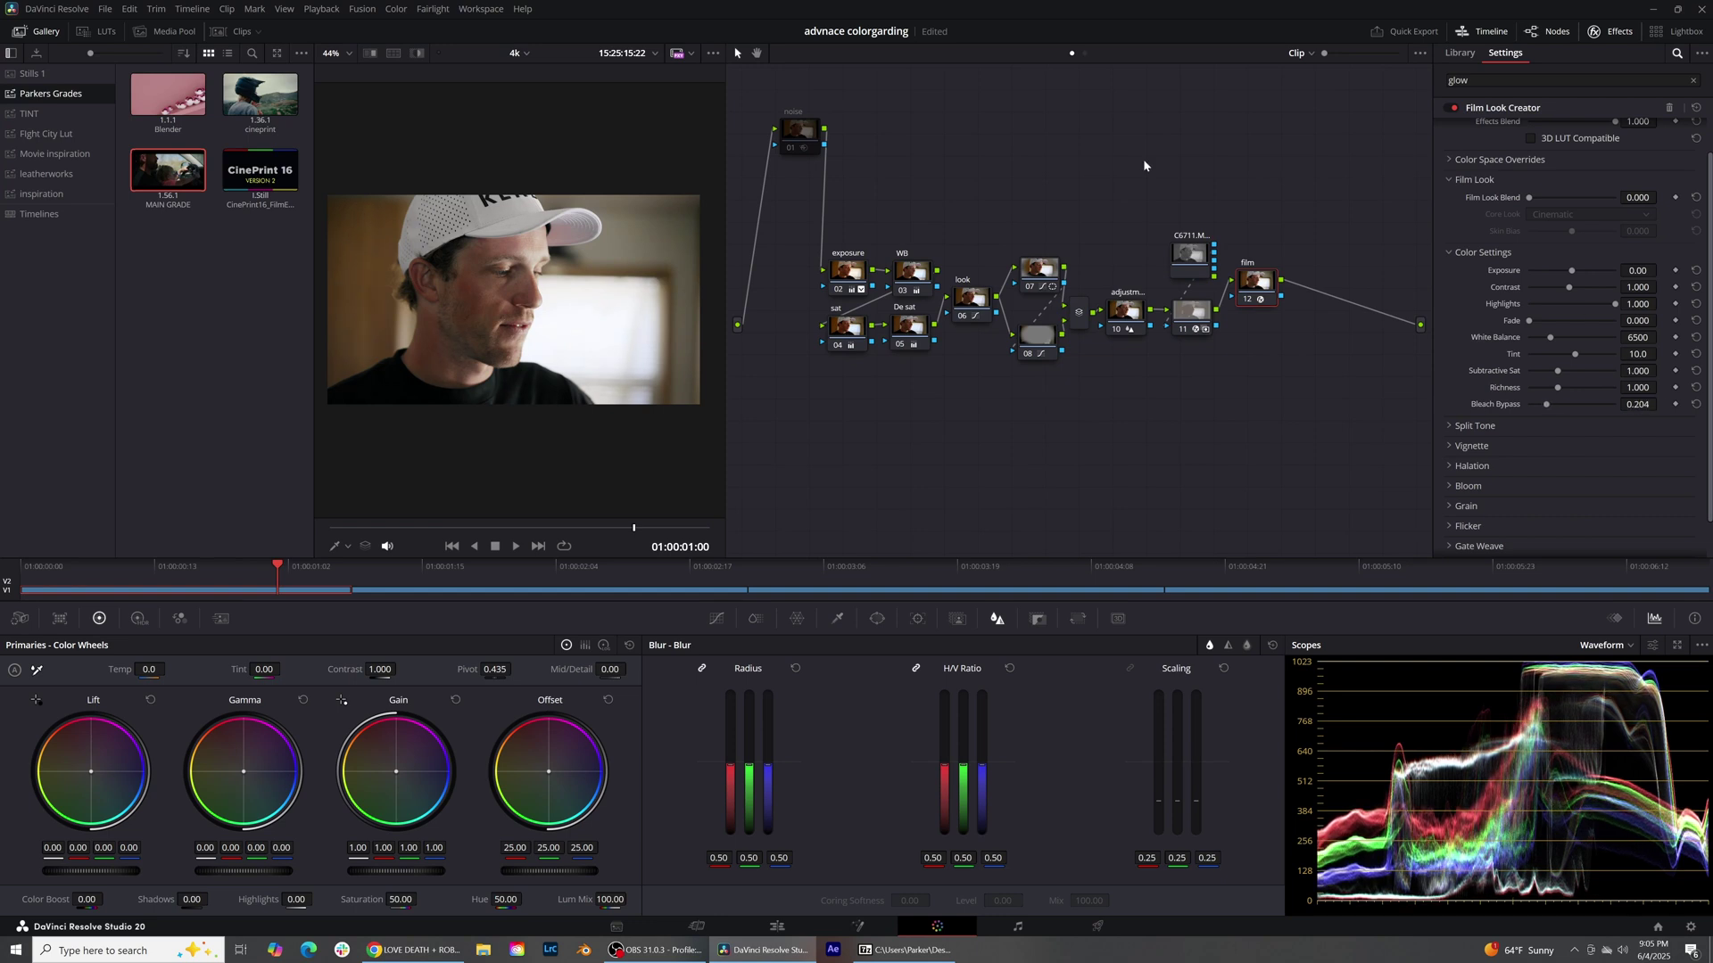
pyautogui.hotkey('ctrl', 'f')
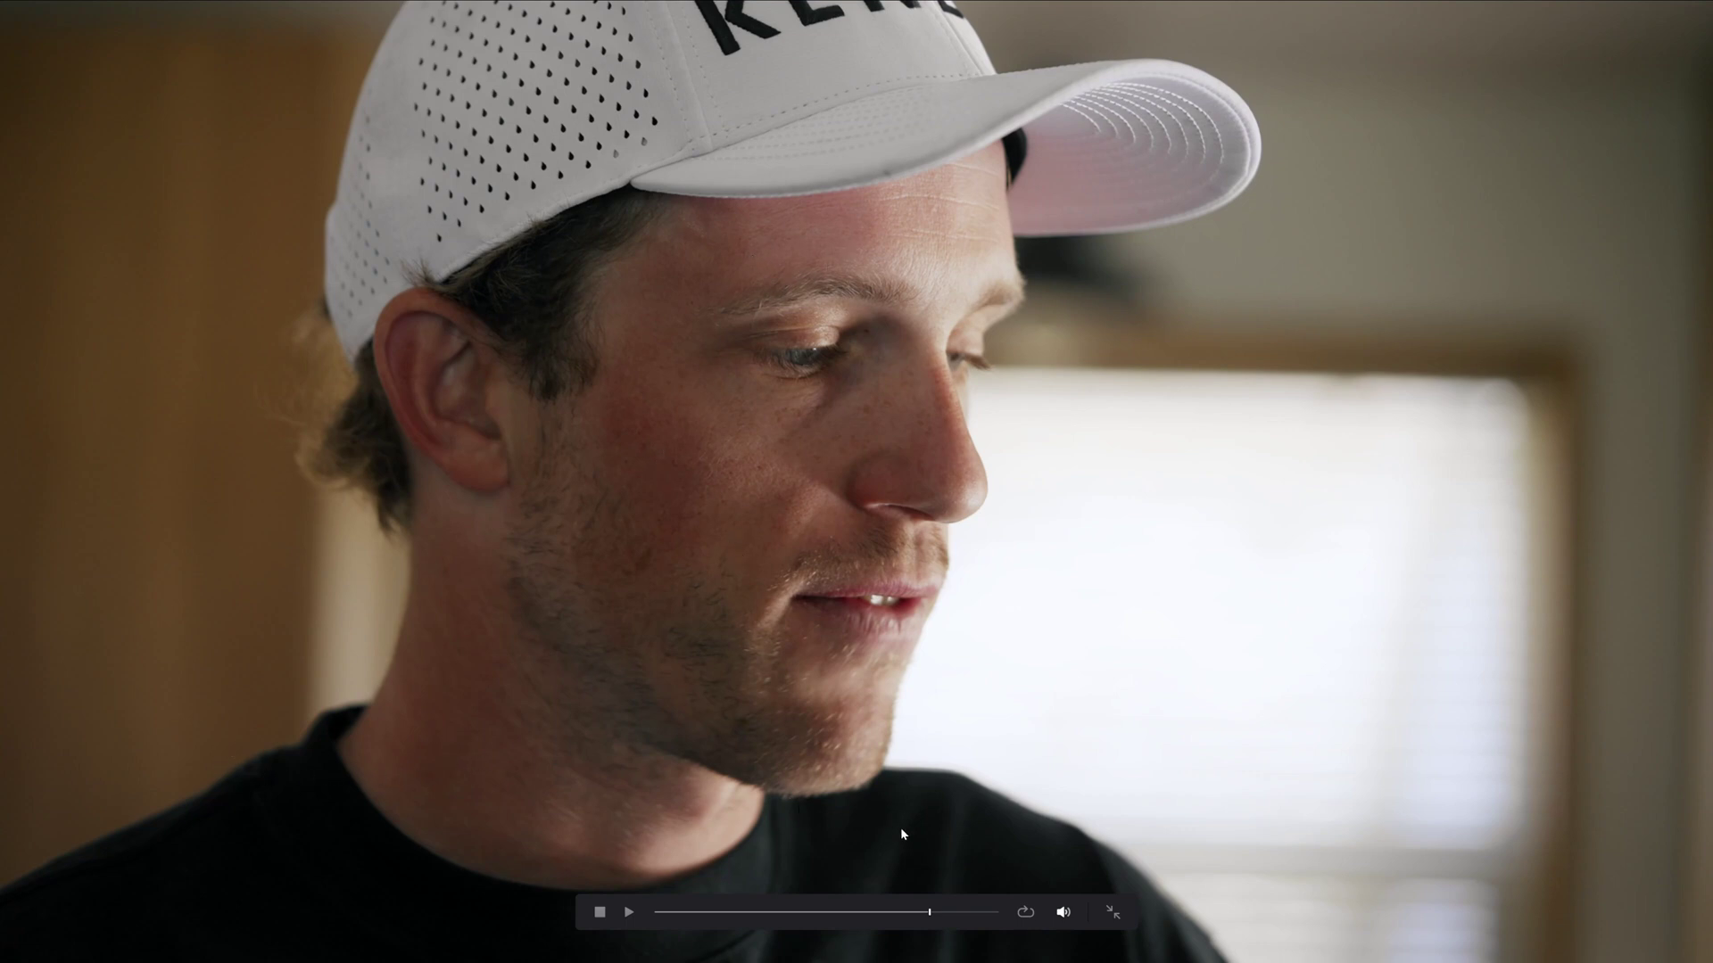
pyautogui.hotkey('ctrl', 'f')
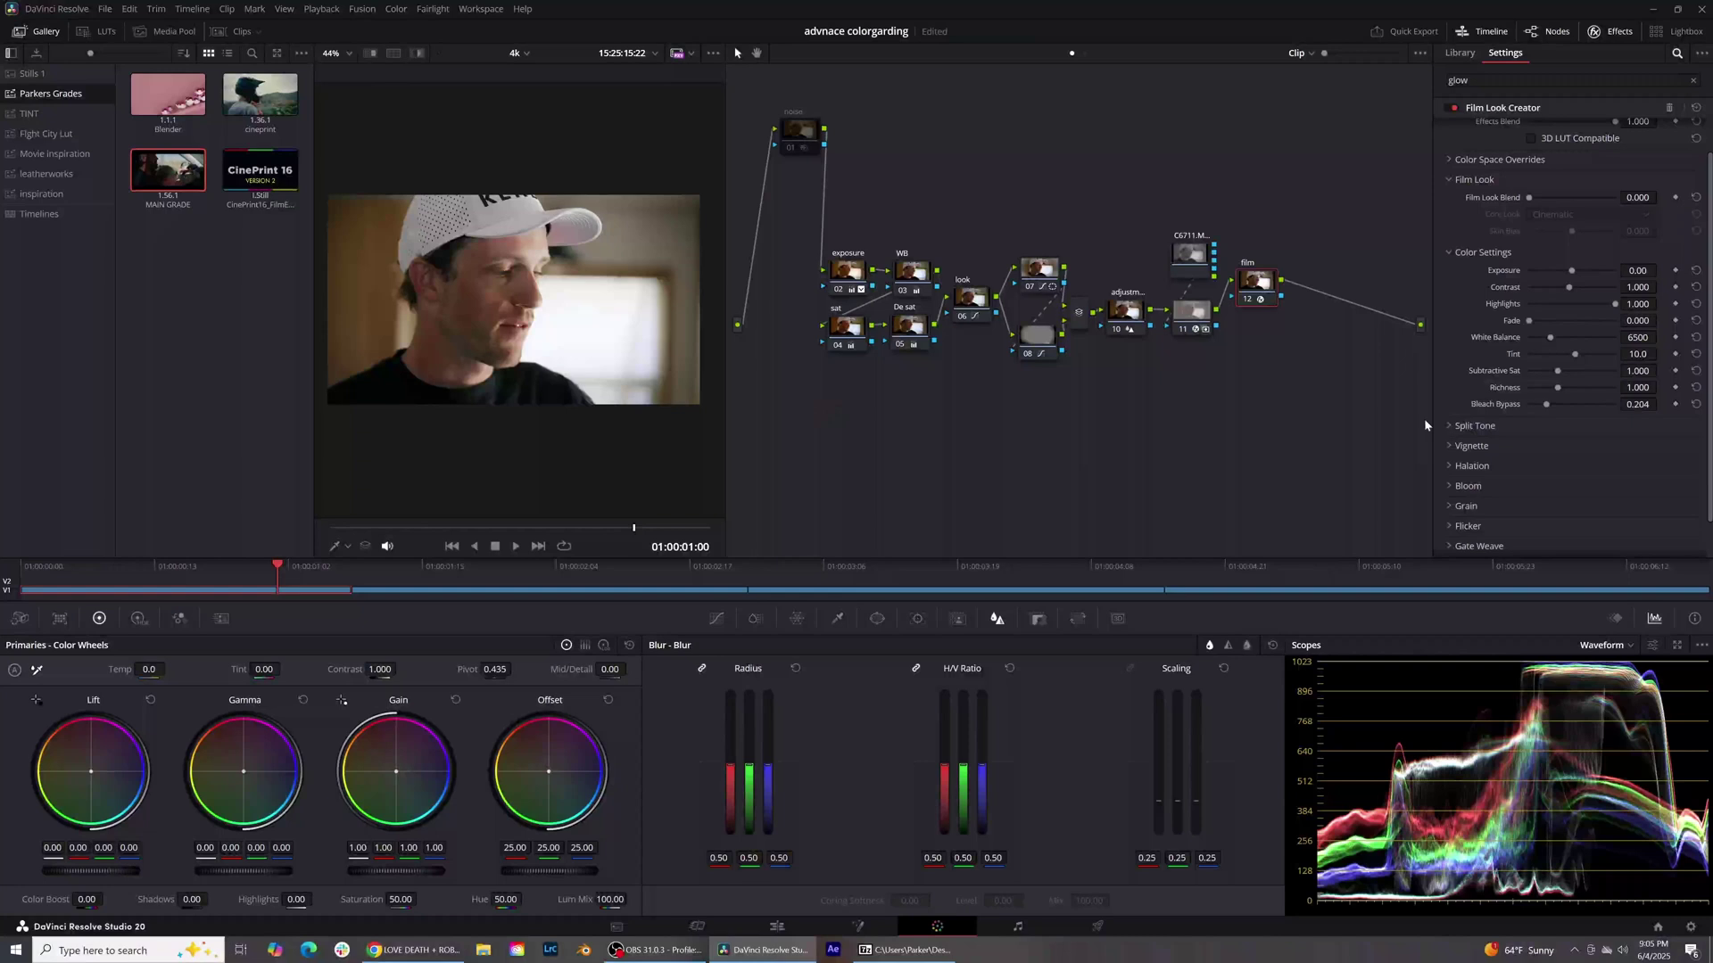
pyautogui.click(1246, 301)
pyautogui.click(1246, 301)
pyautogui.click(1246, 301)
pyautogui.click(1247, 301)
# Step: Enable halation on the film node with amount 1.000, radius 8.99 and hue 0.140, and inspect the frame full screen
pyautogui.scroll(-1, 1472, 453)
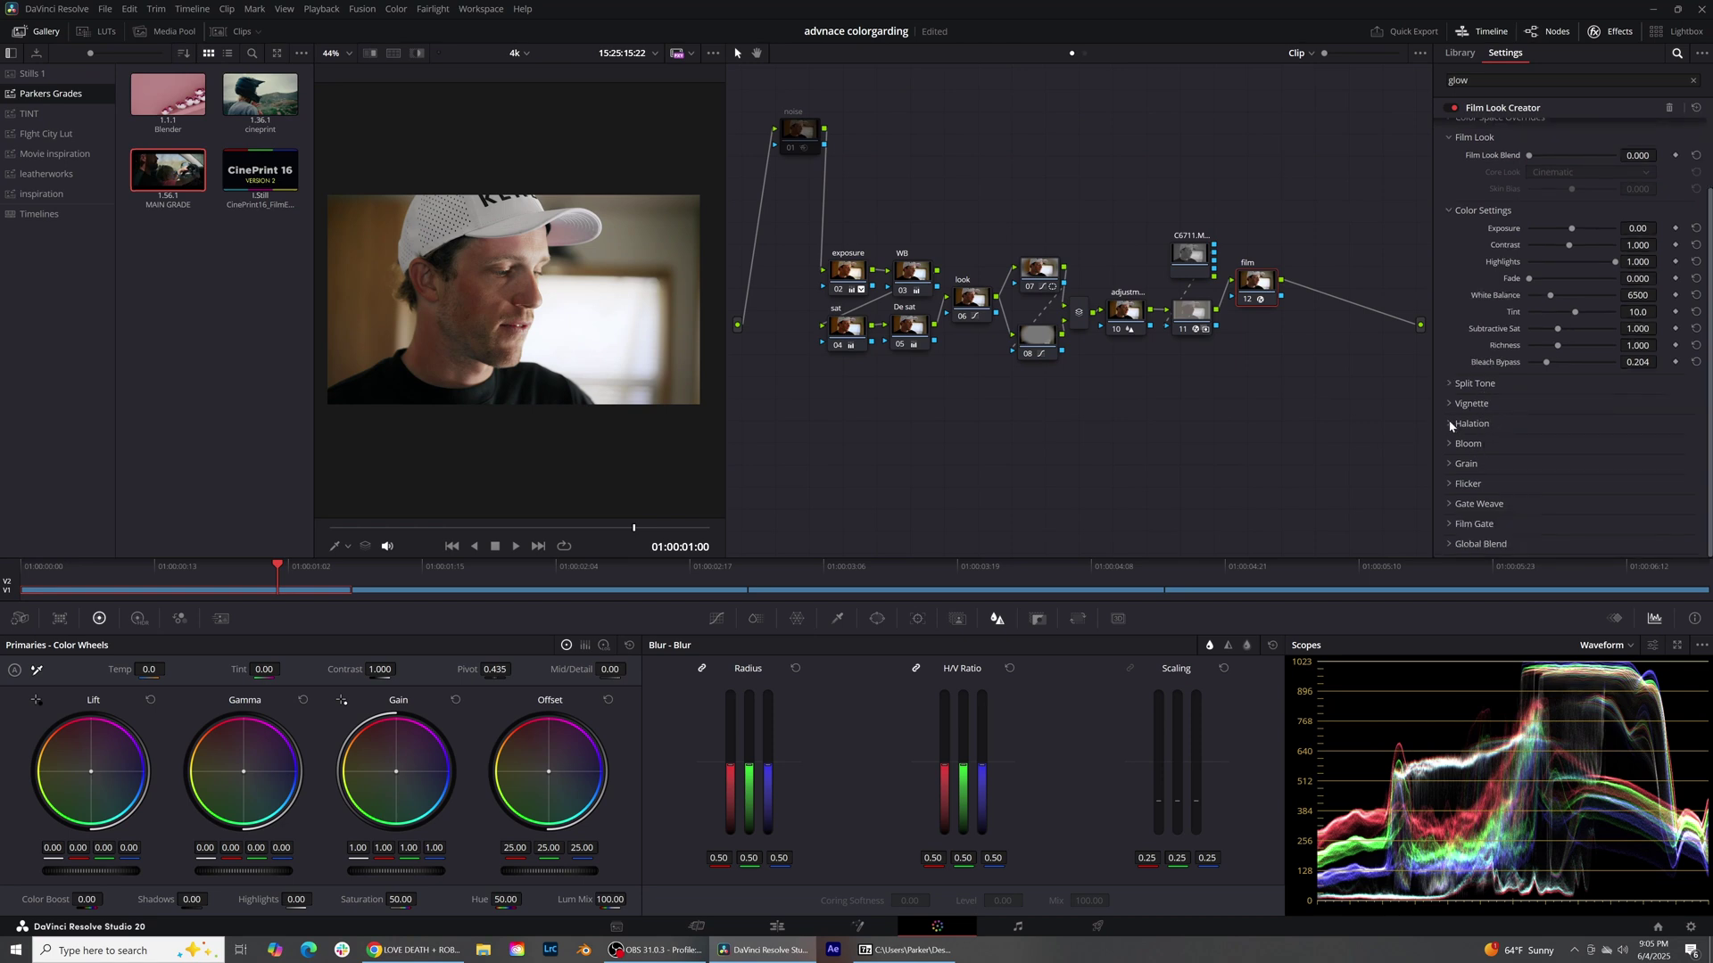
pyautogui.click(1451, 424)
pyautogui.click(1532, 443)
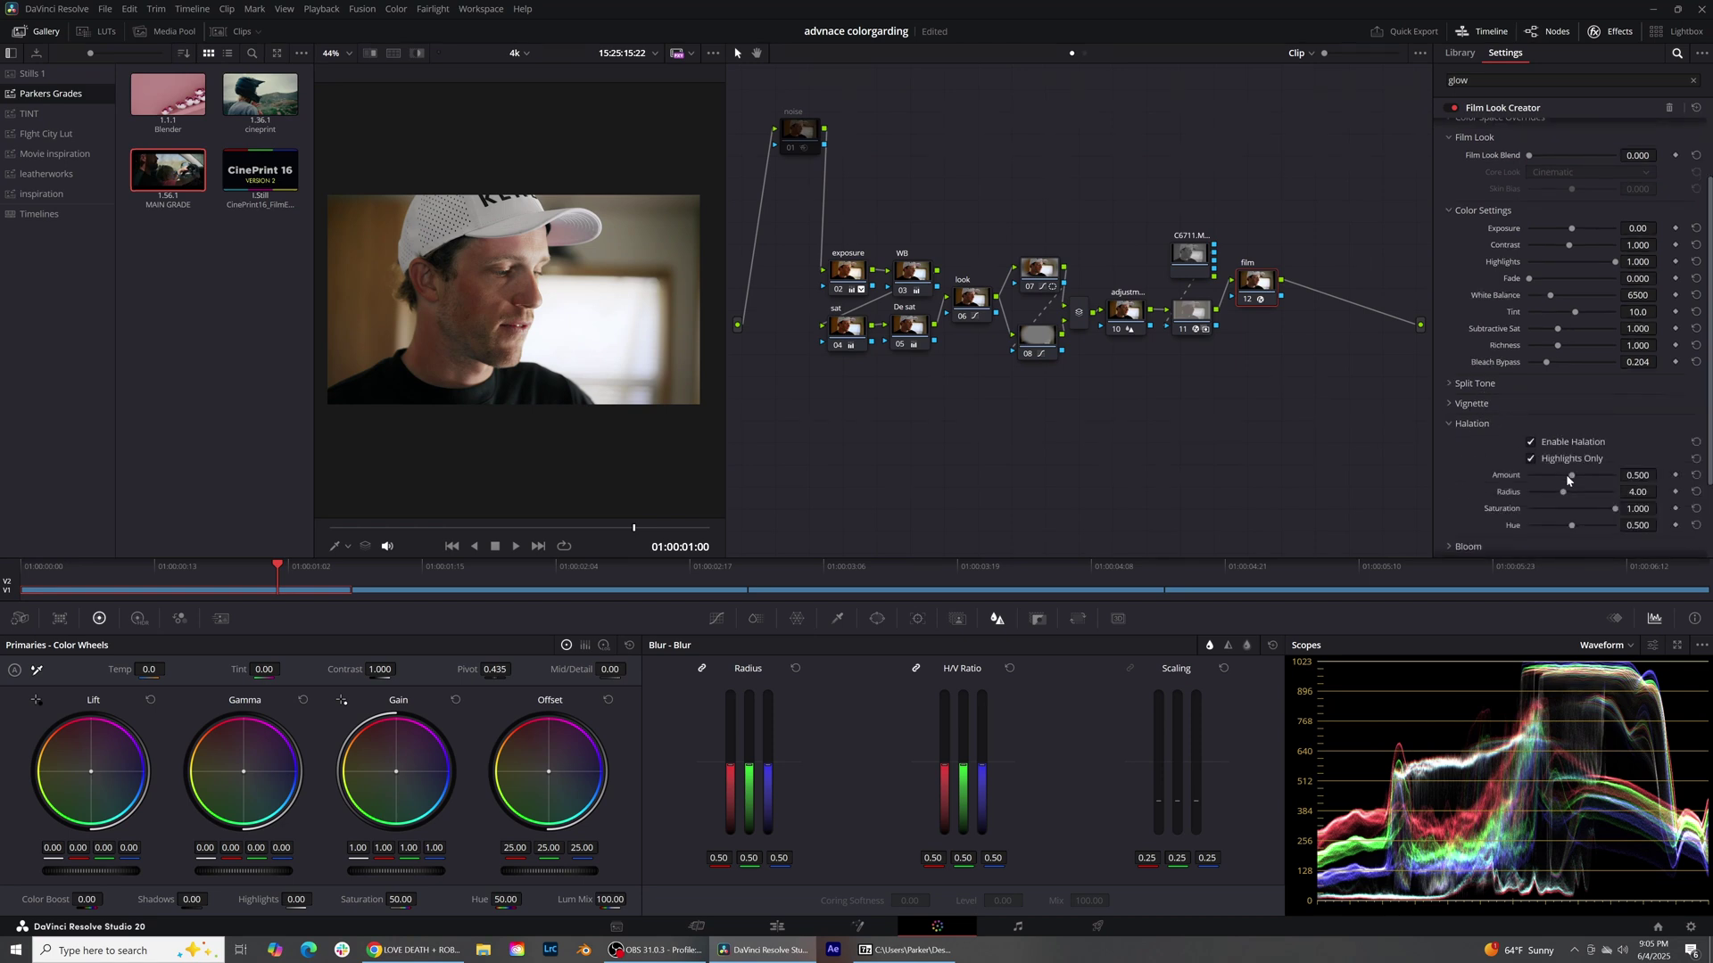
pyautogui.moveTo(1567, 477); pyautogui.dragTo(1616, 477)
pyautogui.hotkey('ctrl', 'f')
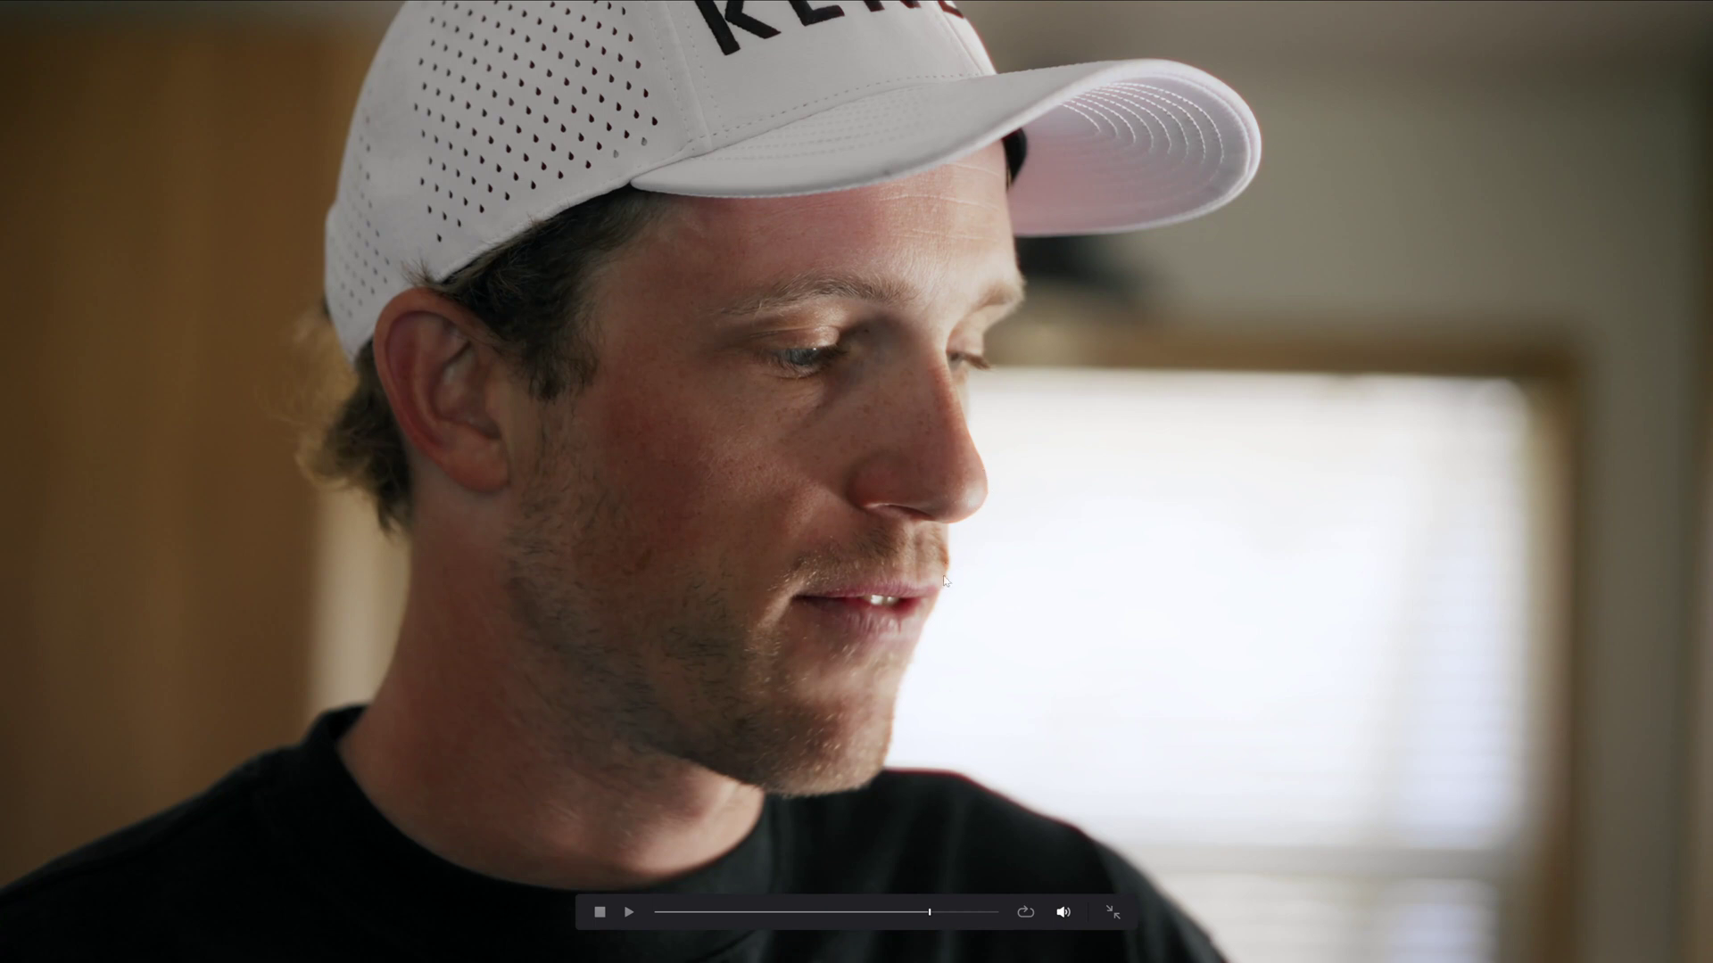
pyautogui.hotkey('ctrl', 'f')
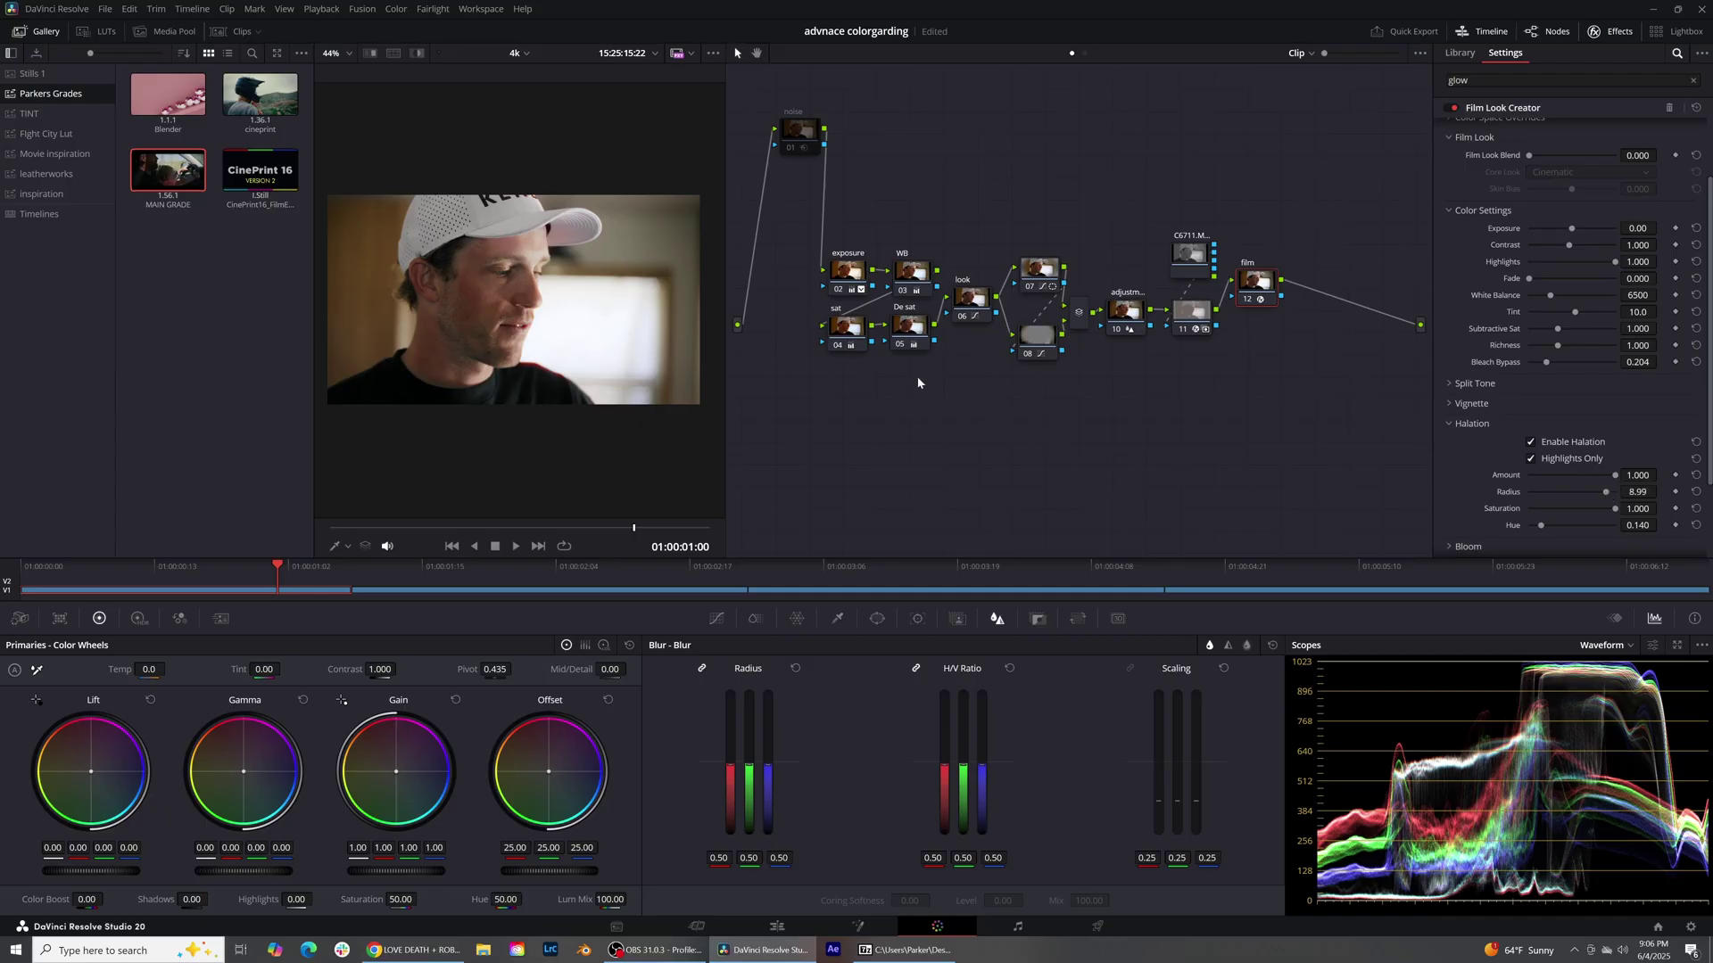
# Step: Inspect the halation full screen, return its radius to 4.00, and reduce its amount to 0.078
pyautogui.hotkey('ctrl', 'f')
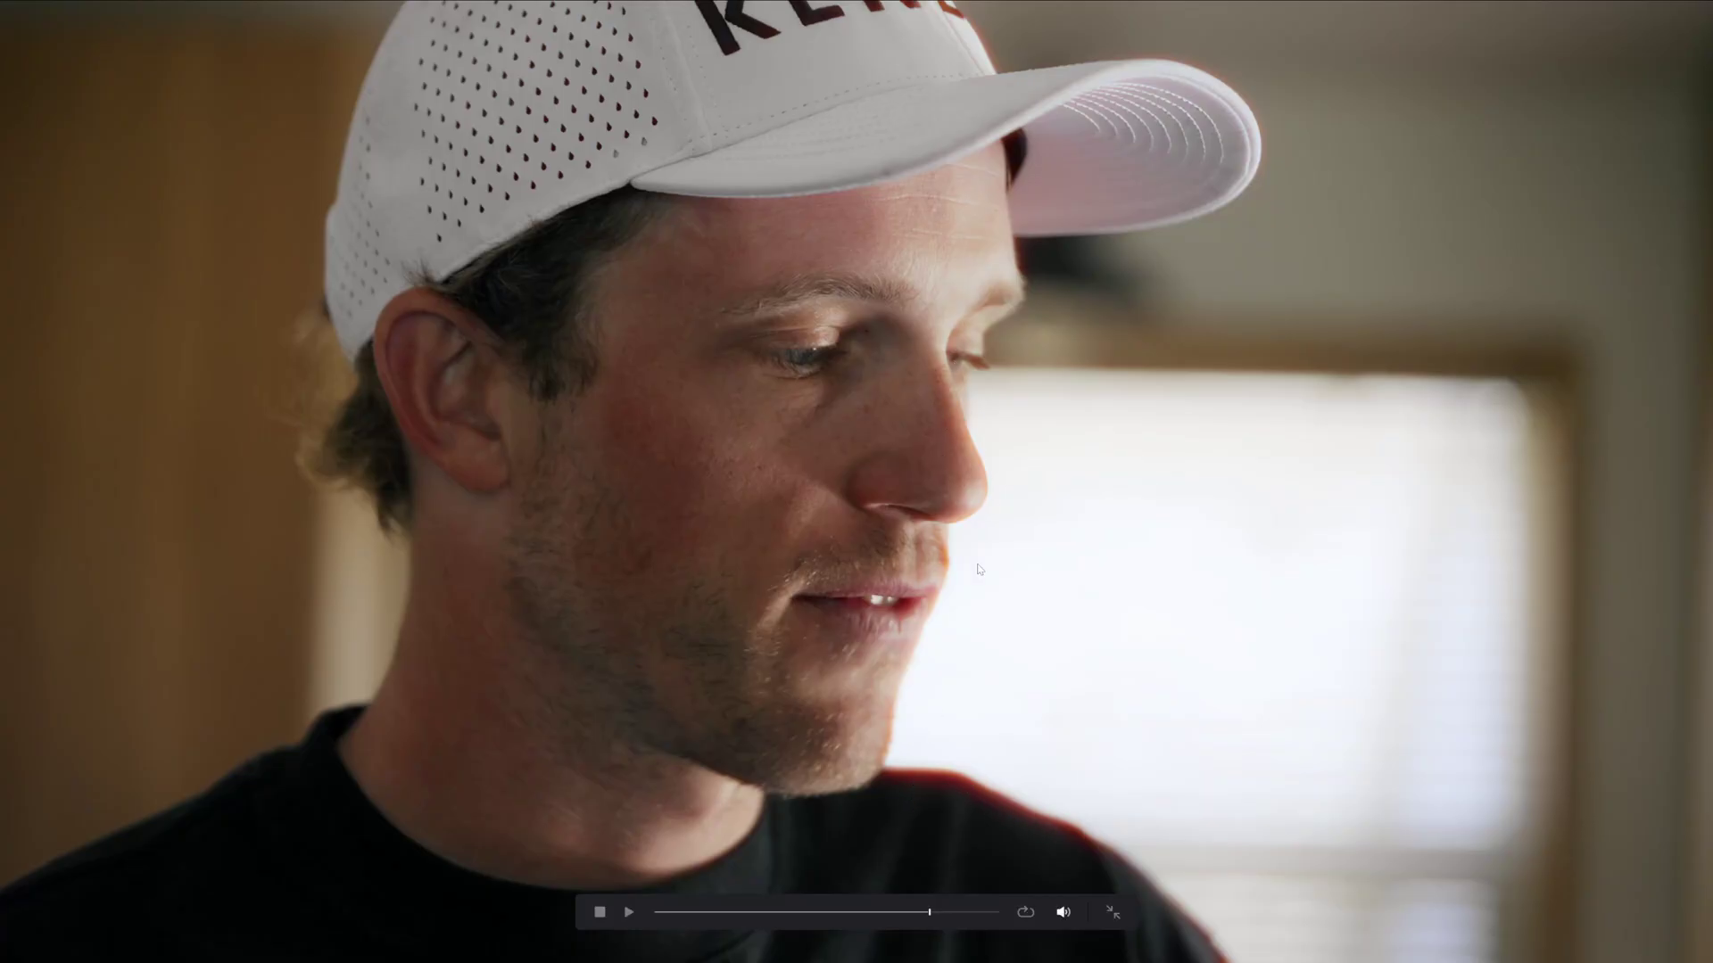
pyautogui.hotkey('ctrl', 'f')
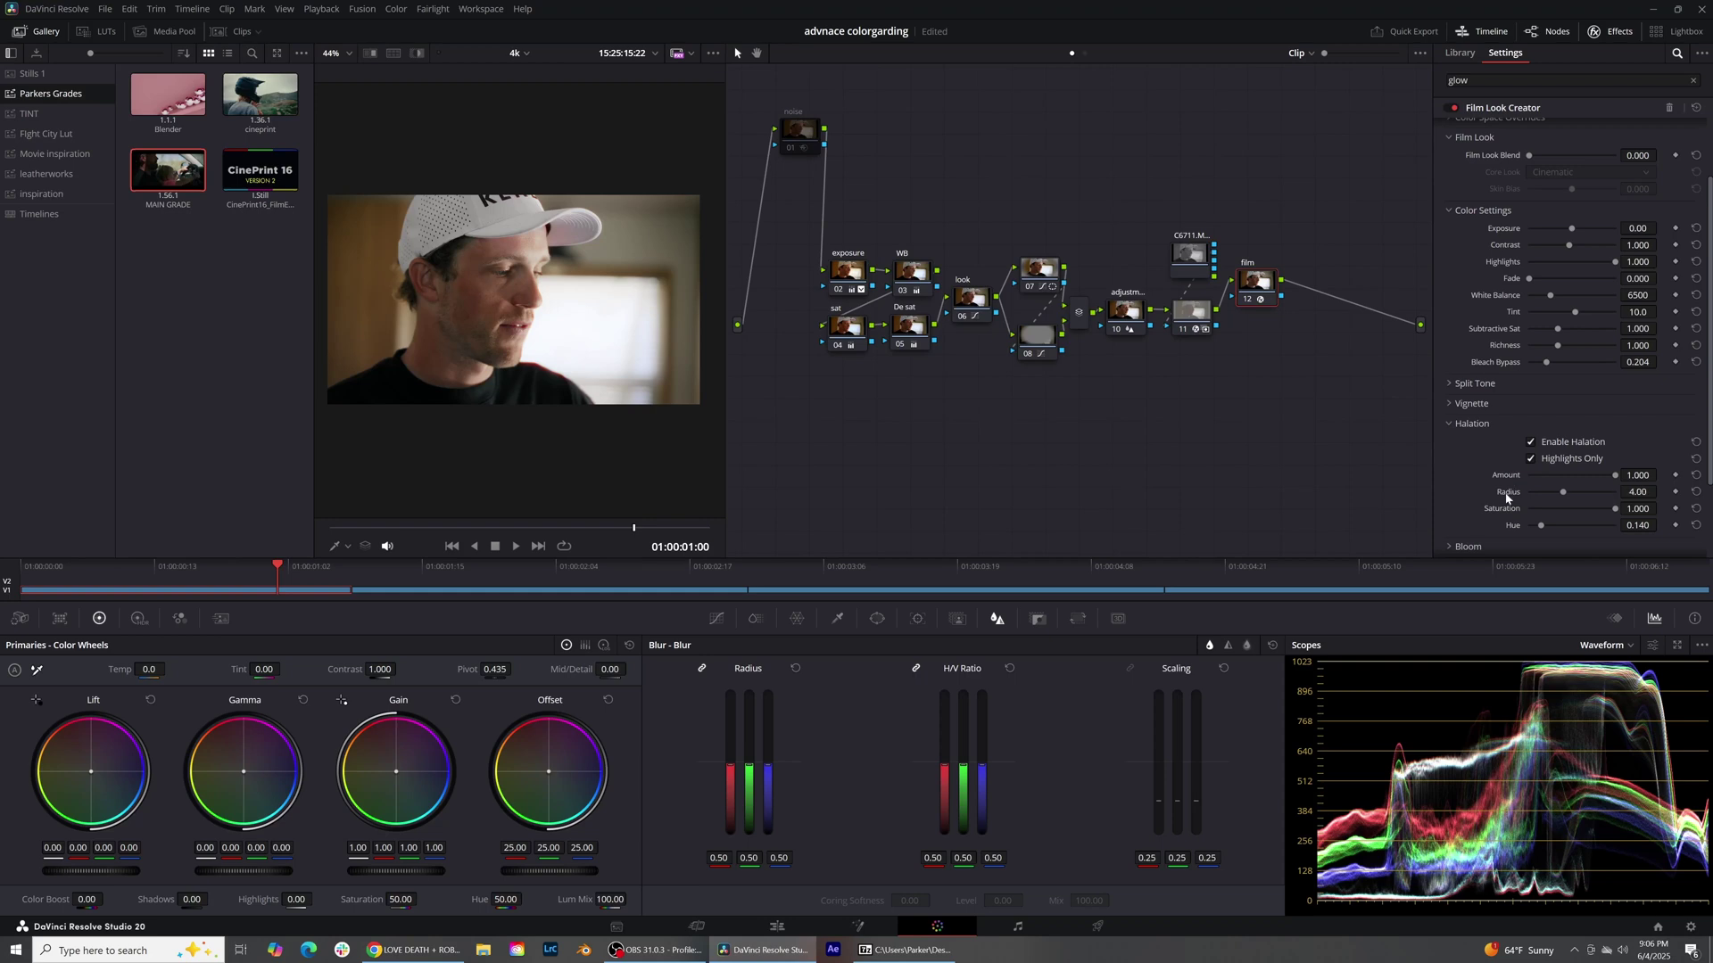
pyautogui.moveTo(1525, 475); pyautogui.dragTo(1534, 476)
# Step: Enable bloom in the film node's Film Look Creator
pyautogui.scroll(-2, 1541, 528)
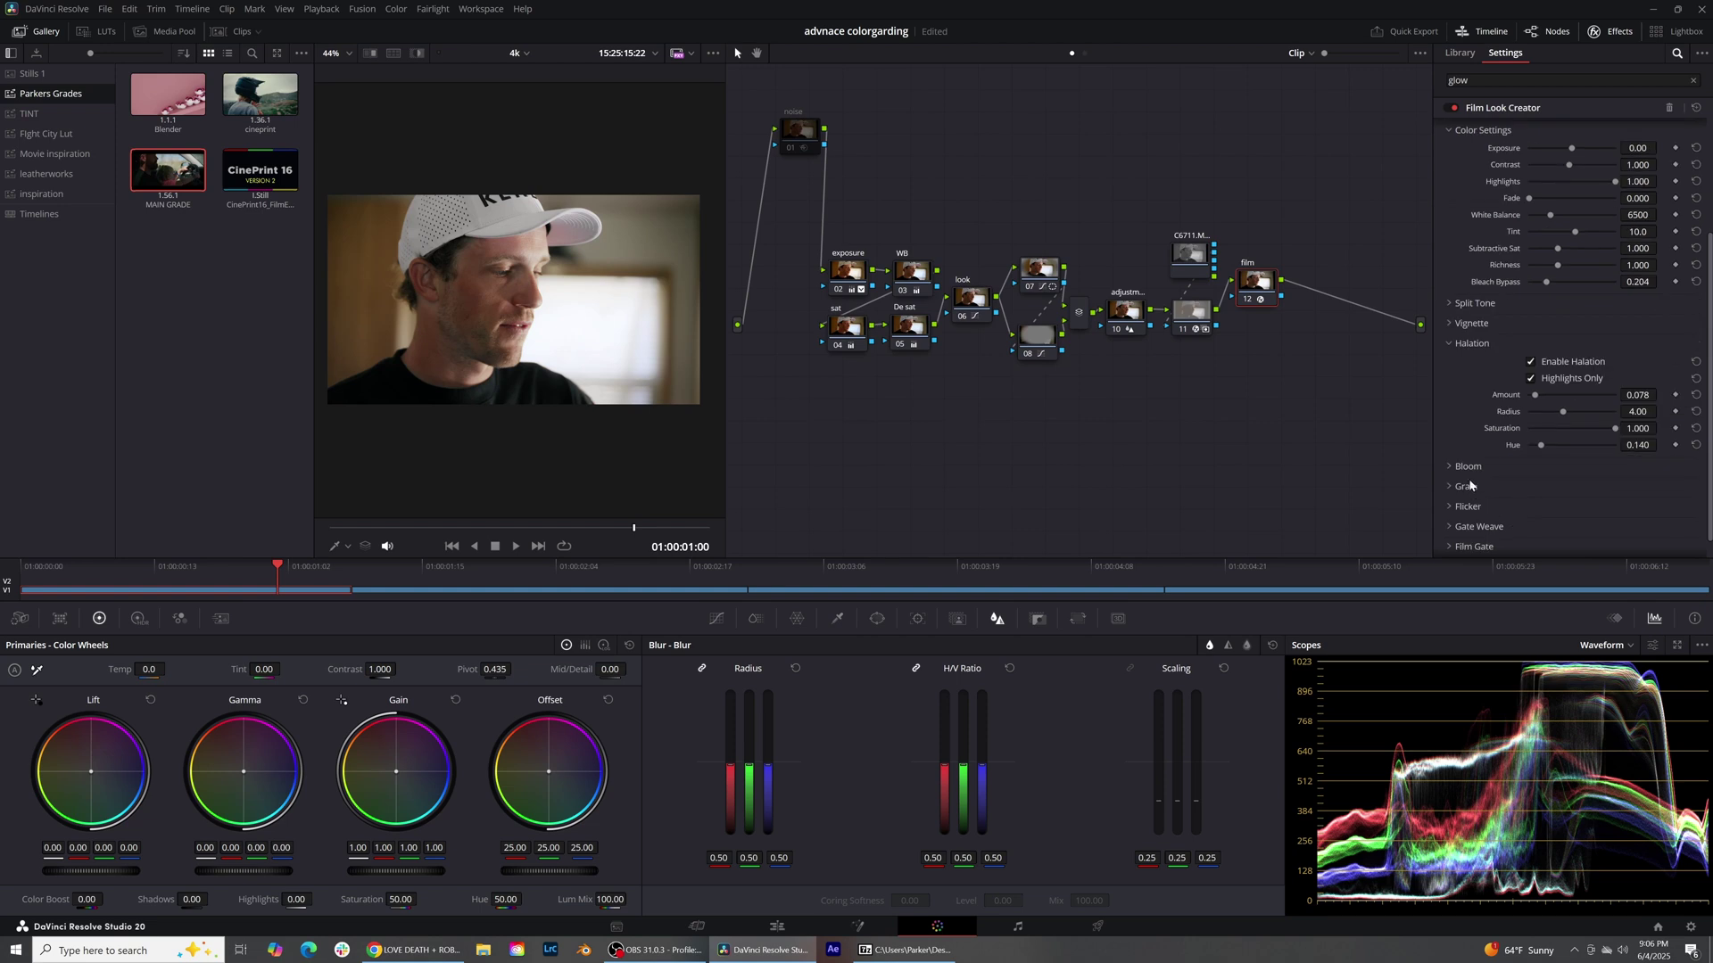
pyautogui.click(1527, 467)
pyautogui.click(1529, 486)
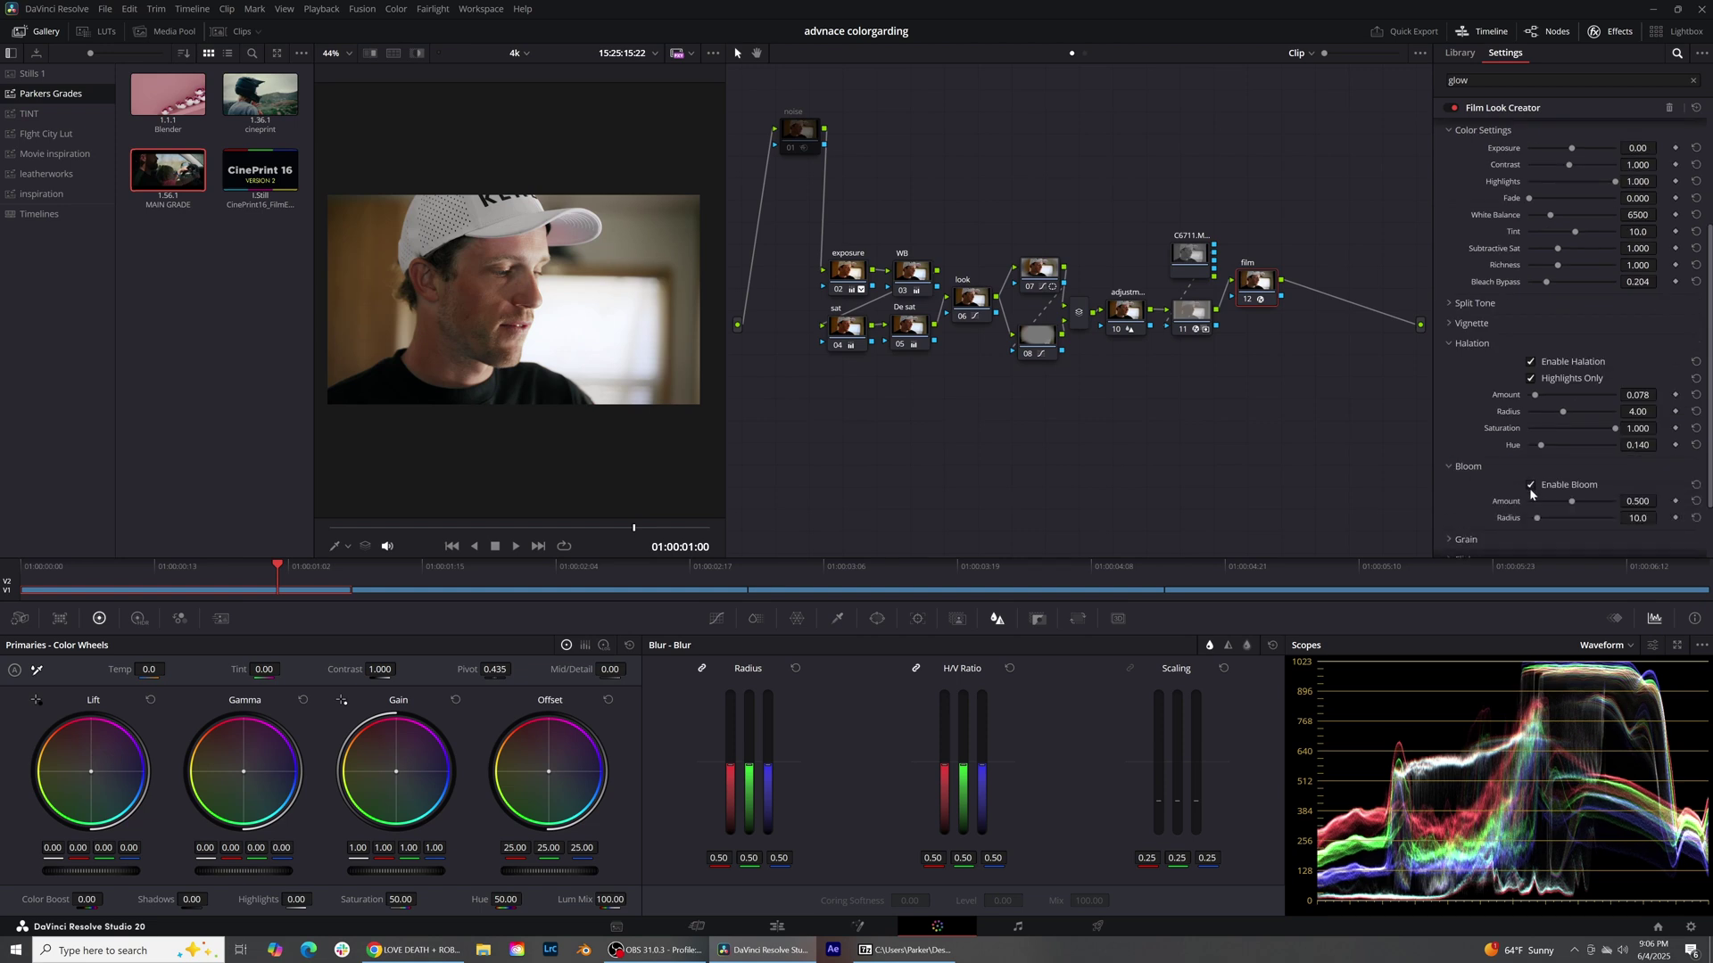
# Step: Enable grain in the film node's Film Look Creator and set the grain saturation to 0
pyautogui.scroll(-2, 1487, 480)
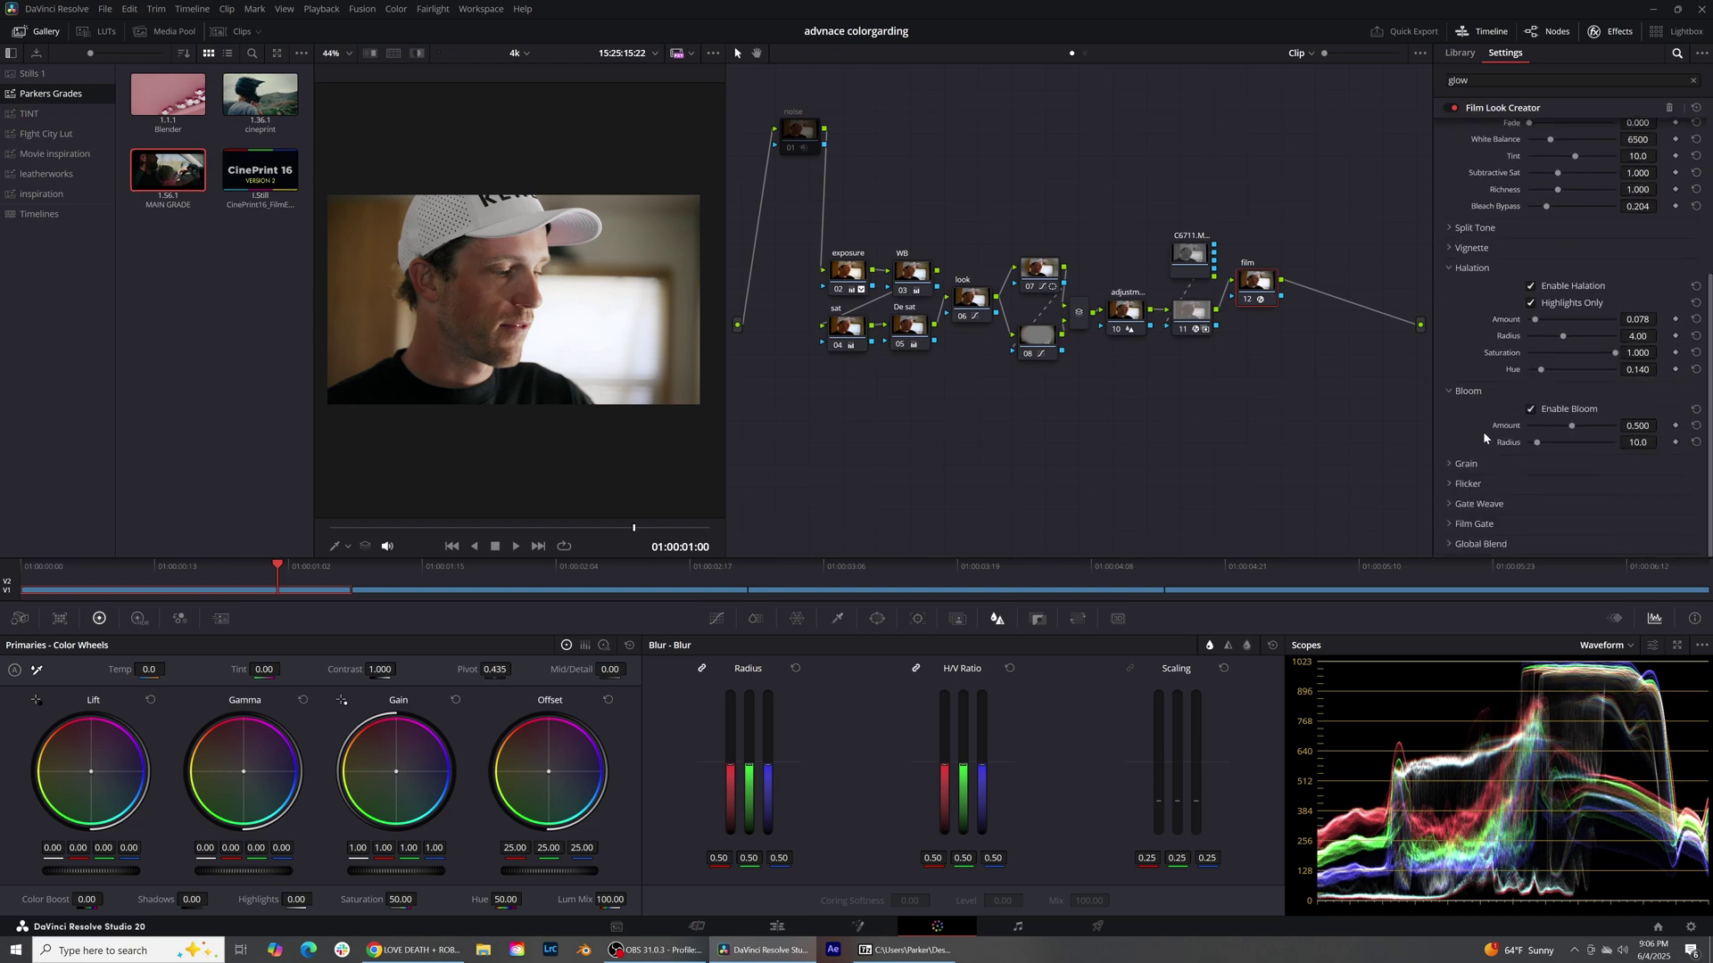
pyautogui.click(1449, 464)
pyautogui.scroll(-2, 1485, 439)
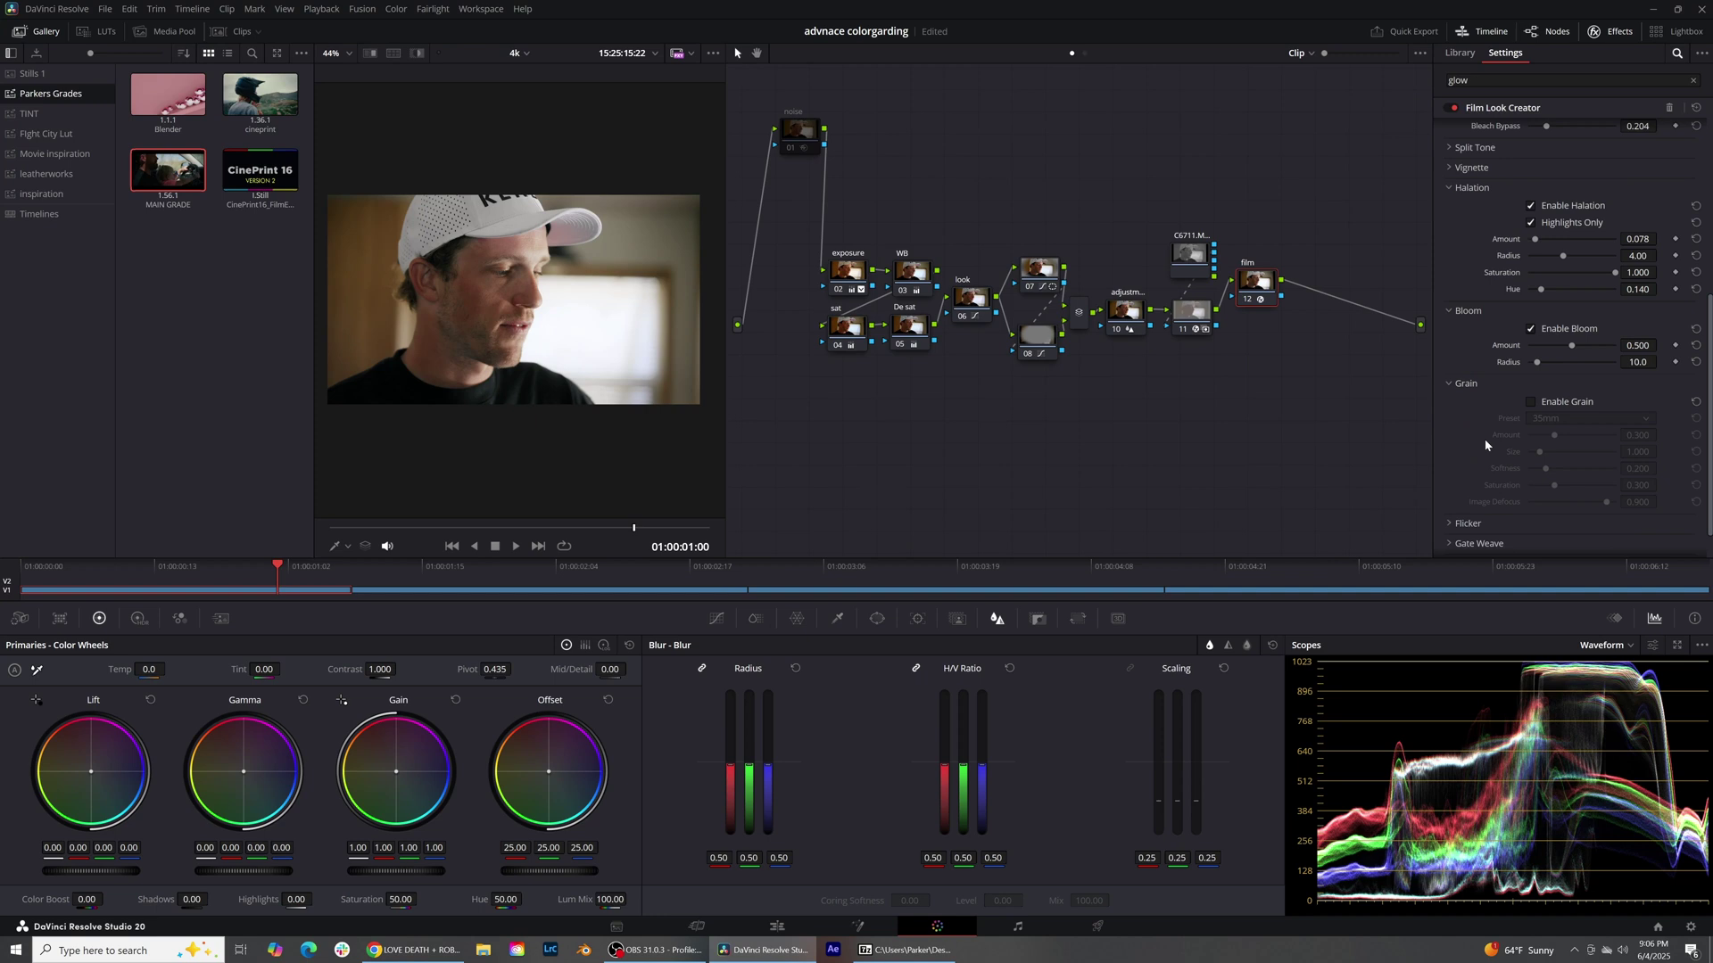
pyautogui.click(1530, 402)
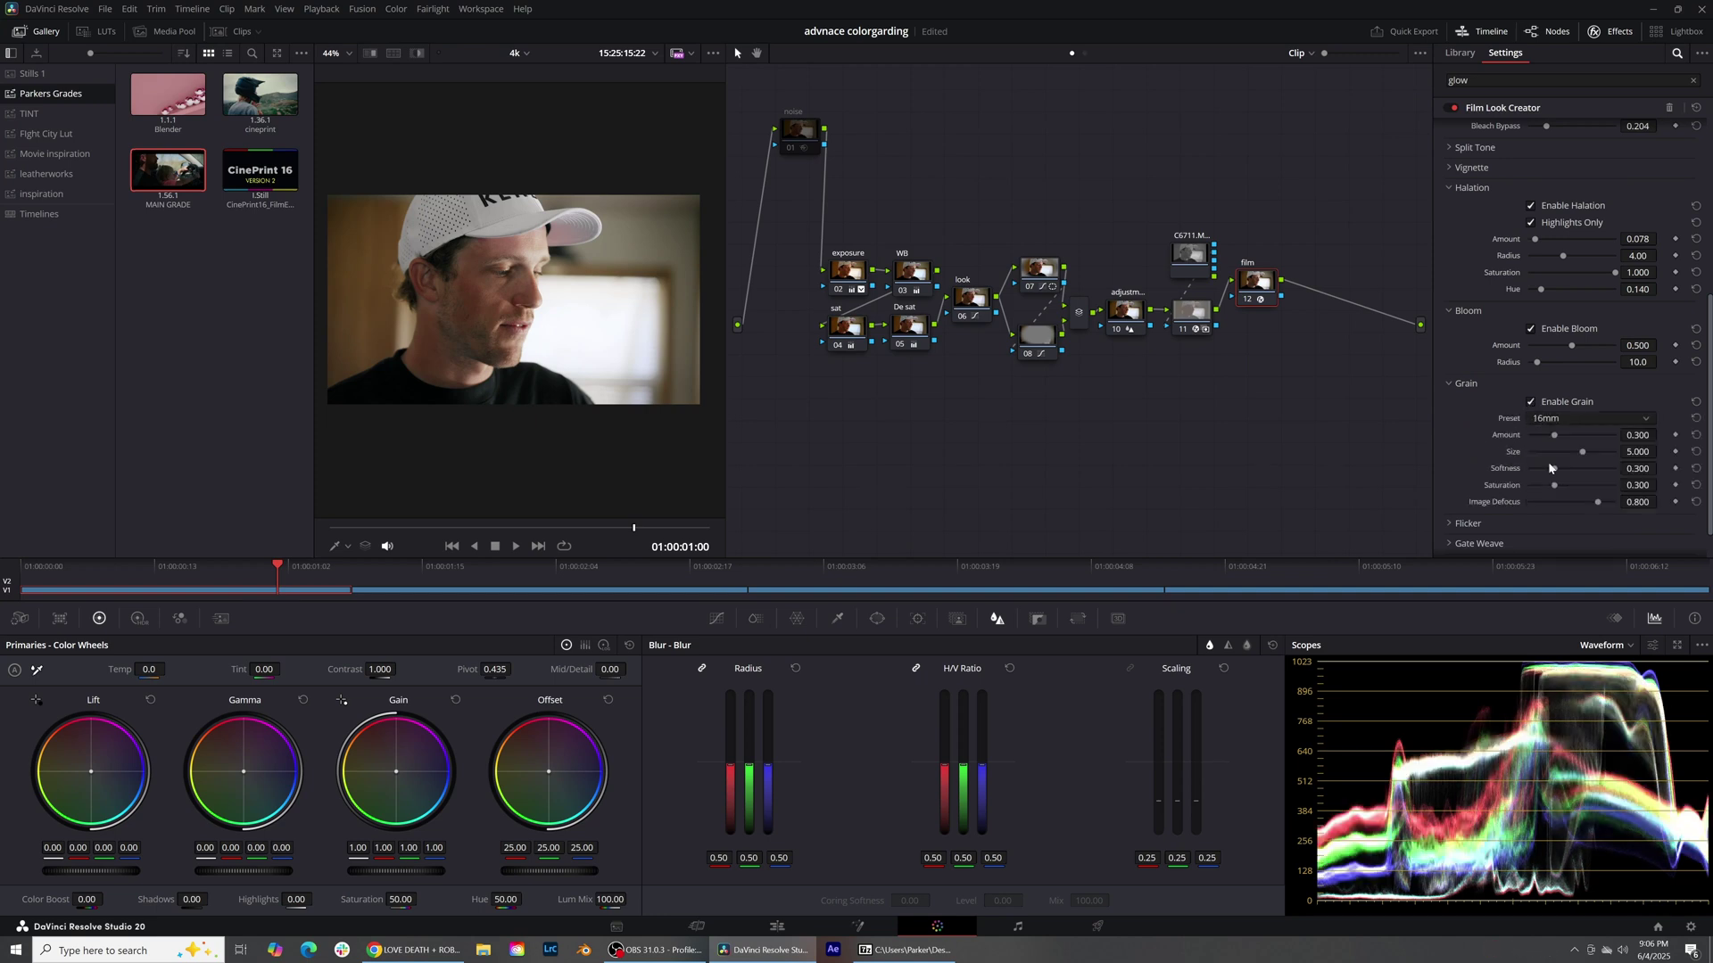
pyautogui.moveTo(1554, 485); pyautogui.dragTo(1529, 486)
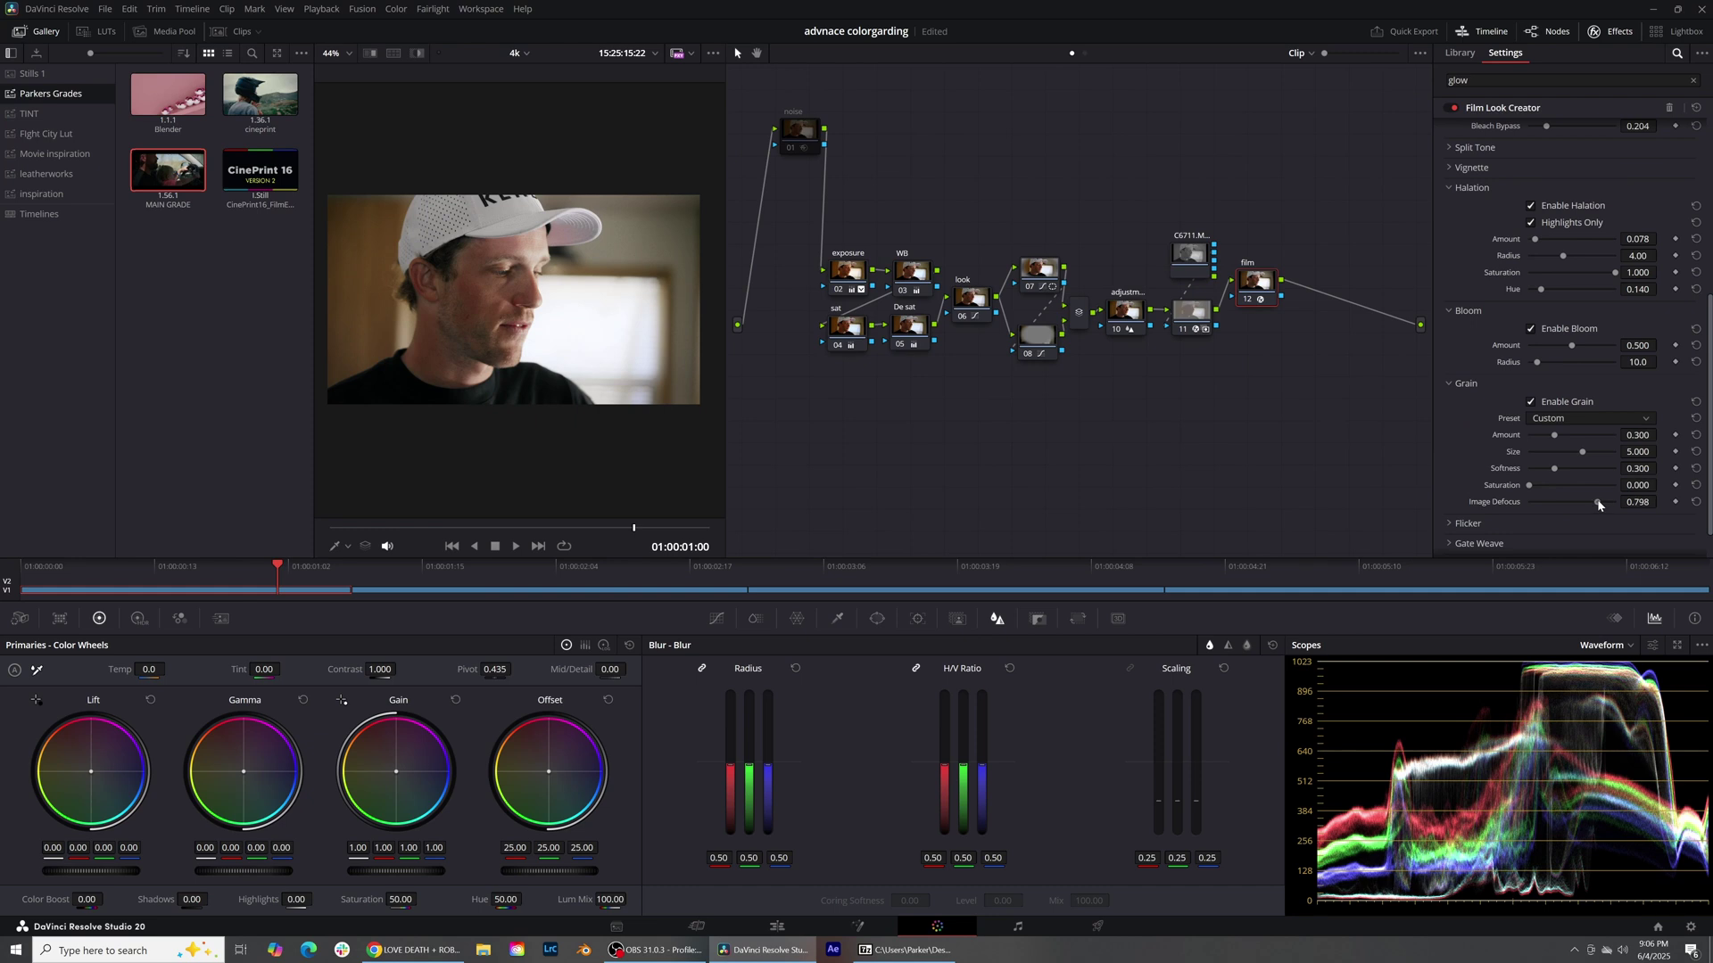
# Step: Apply the 65mm grain preset, set the grain amount to 0.101 with saturation 0, and check the frame full screen
pyautogui.click(1595, 417)
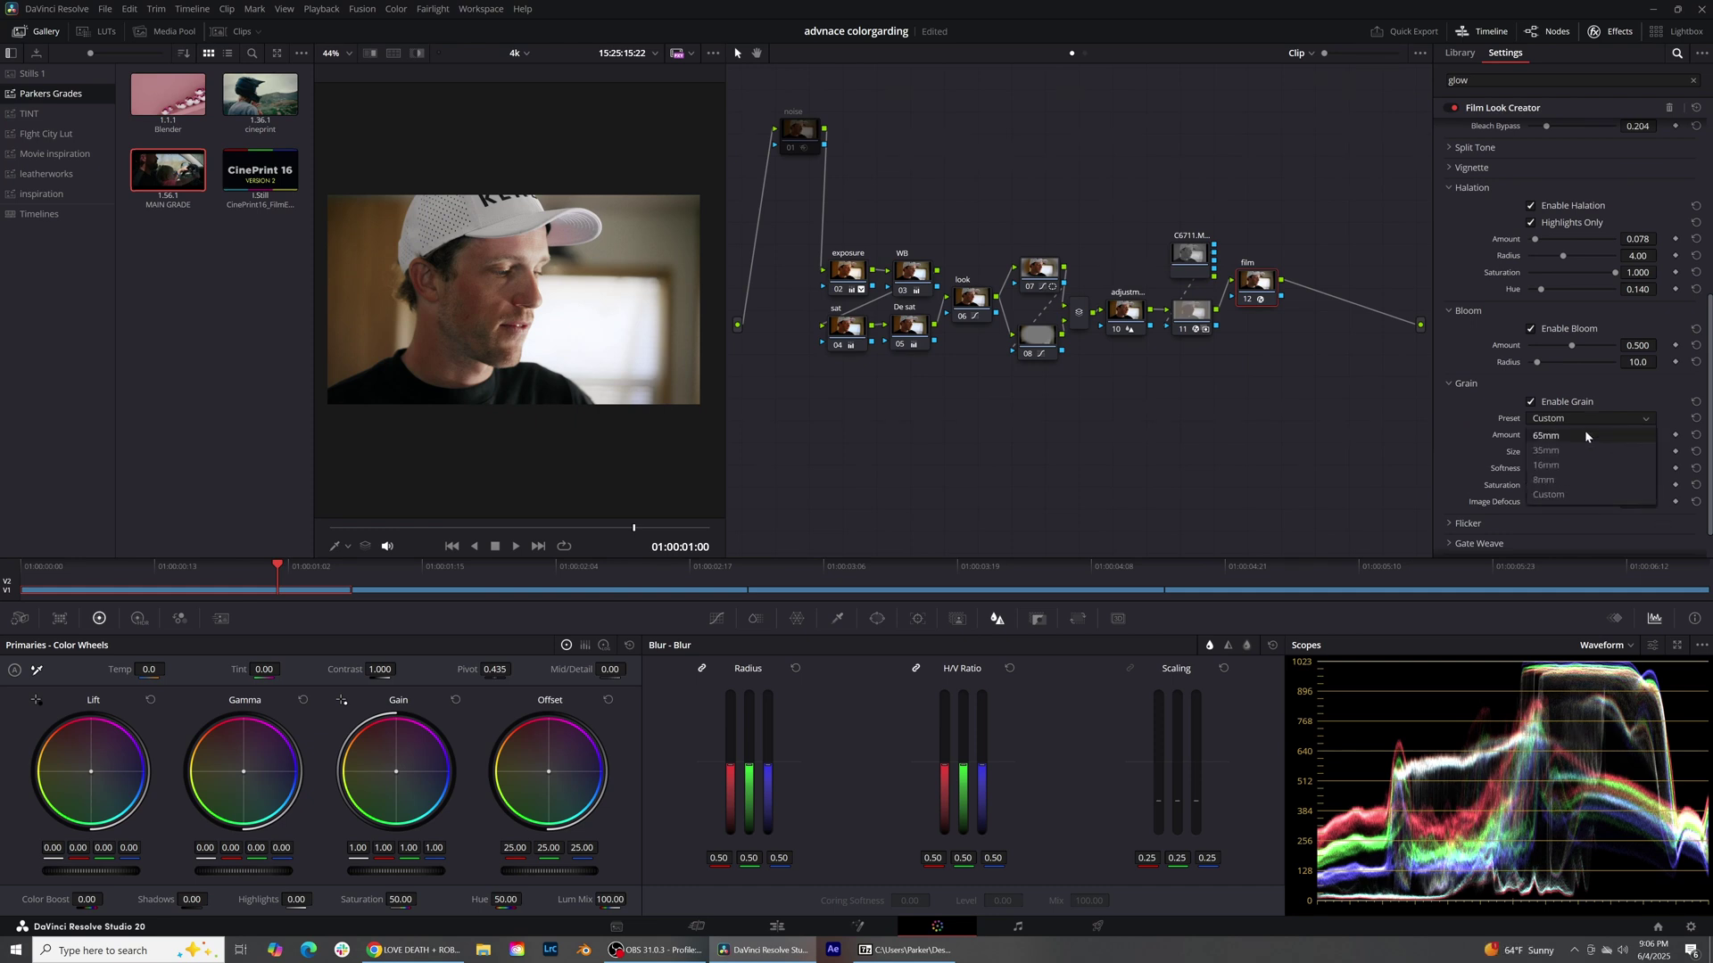
pyautogui.click(1584, 435)
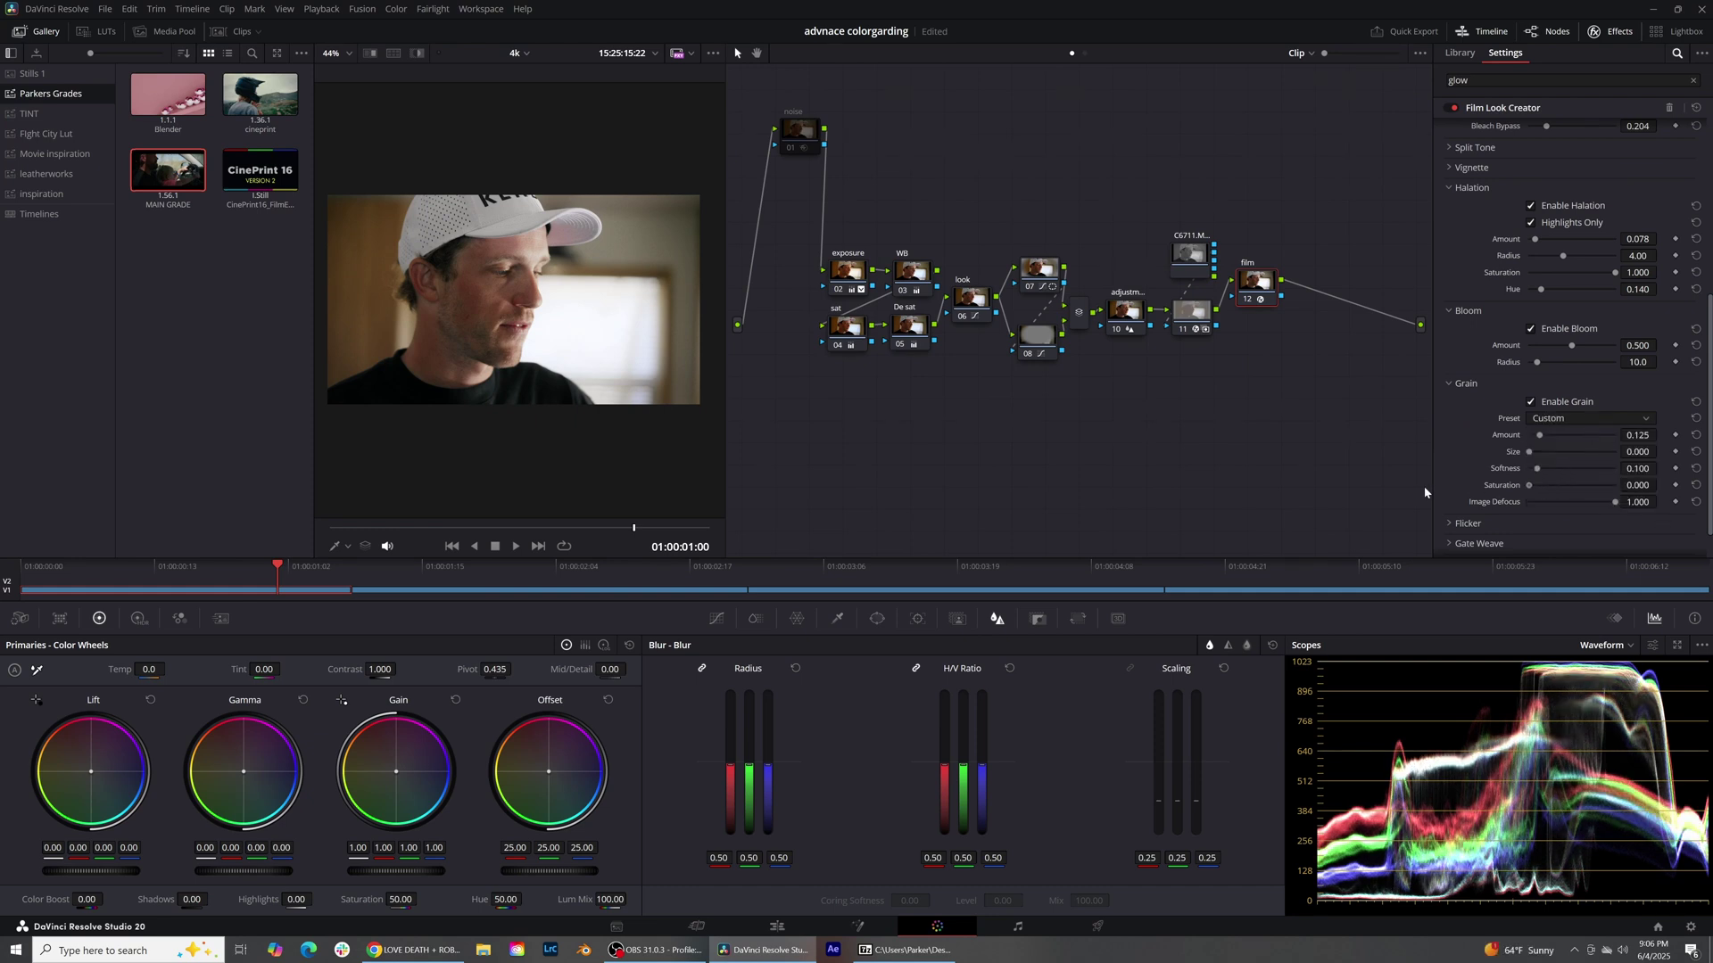
pyautogui.moveTo(1645, 437); pyautogui.dragTo(1644, 439)
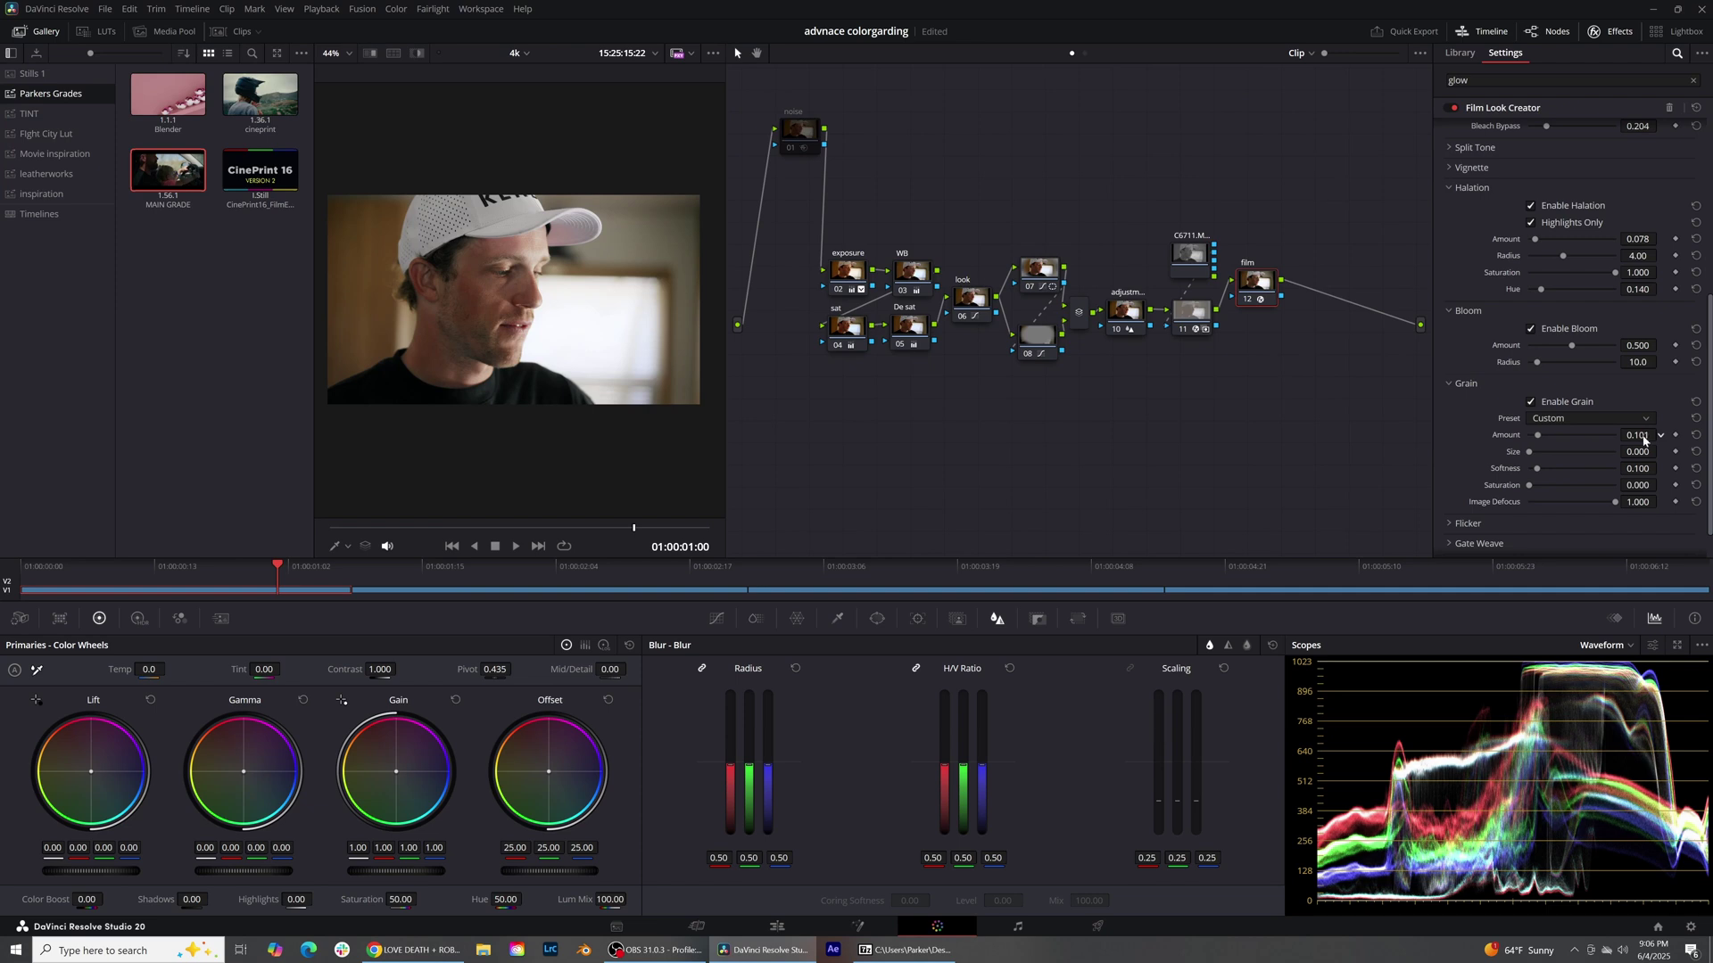
pyautogui.hotkey('ctrl', 'f')
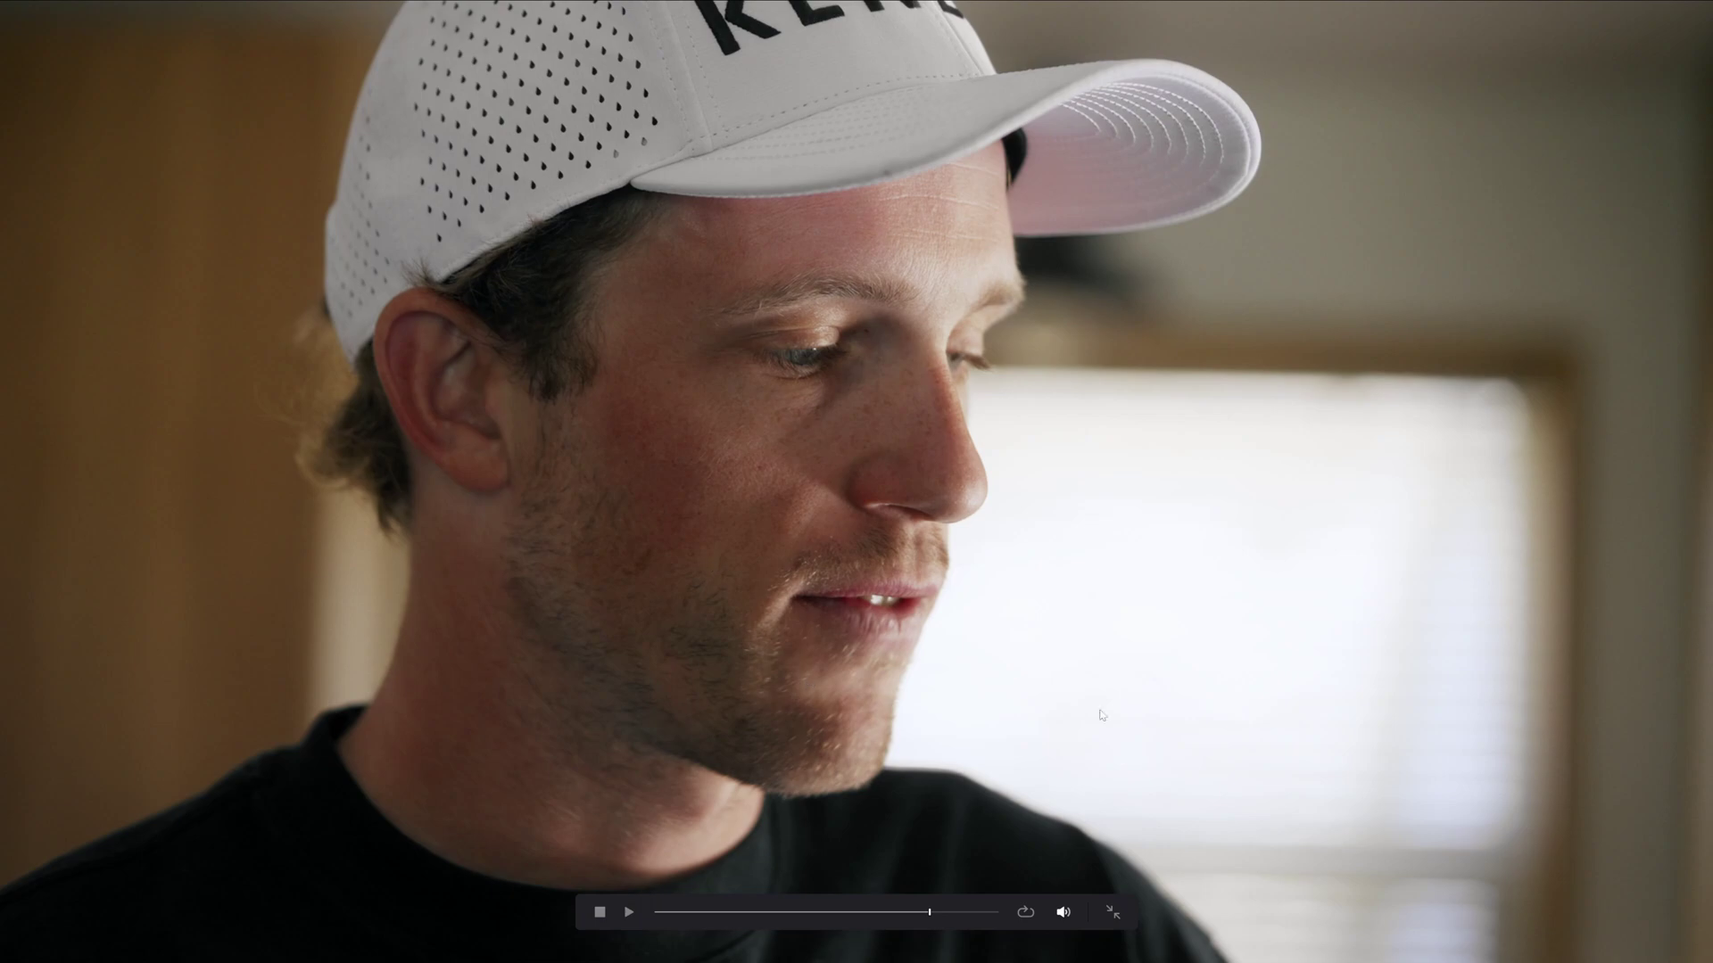
pyautogui.hotkey('ctrl', 'f')
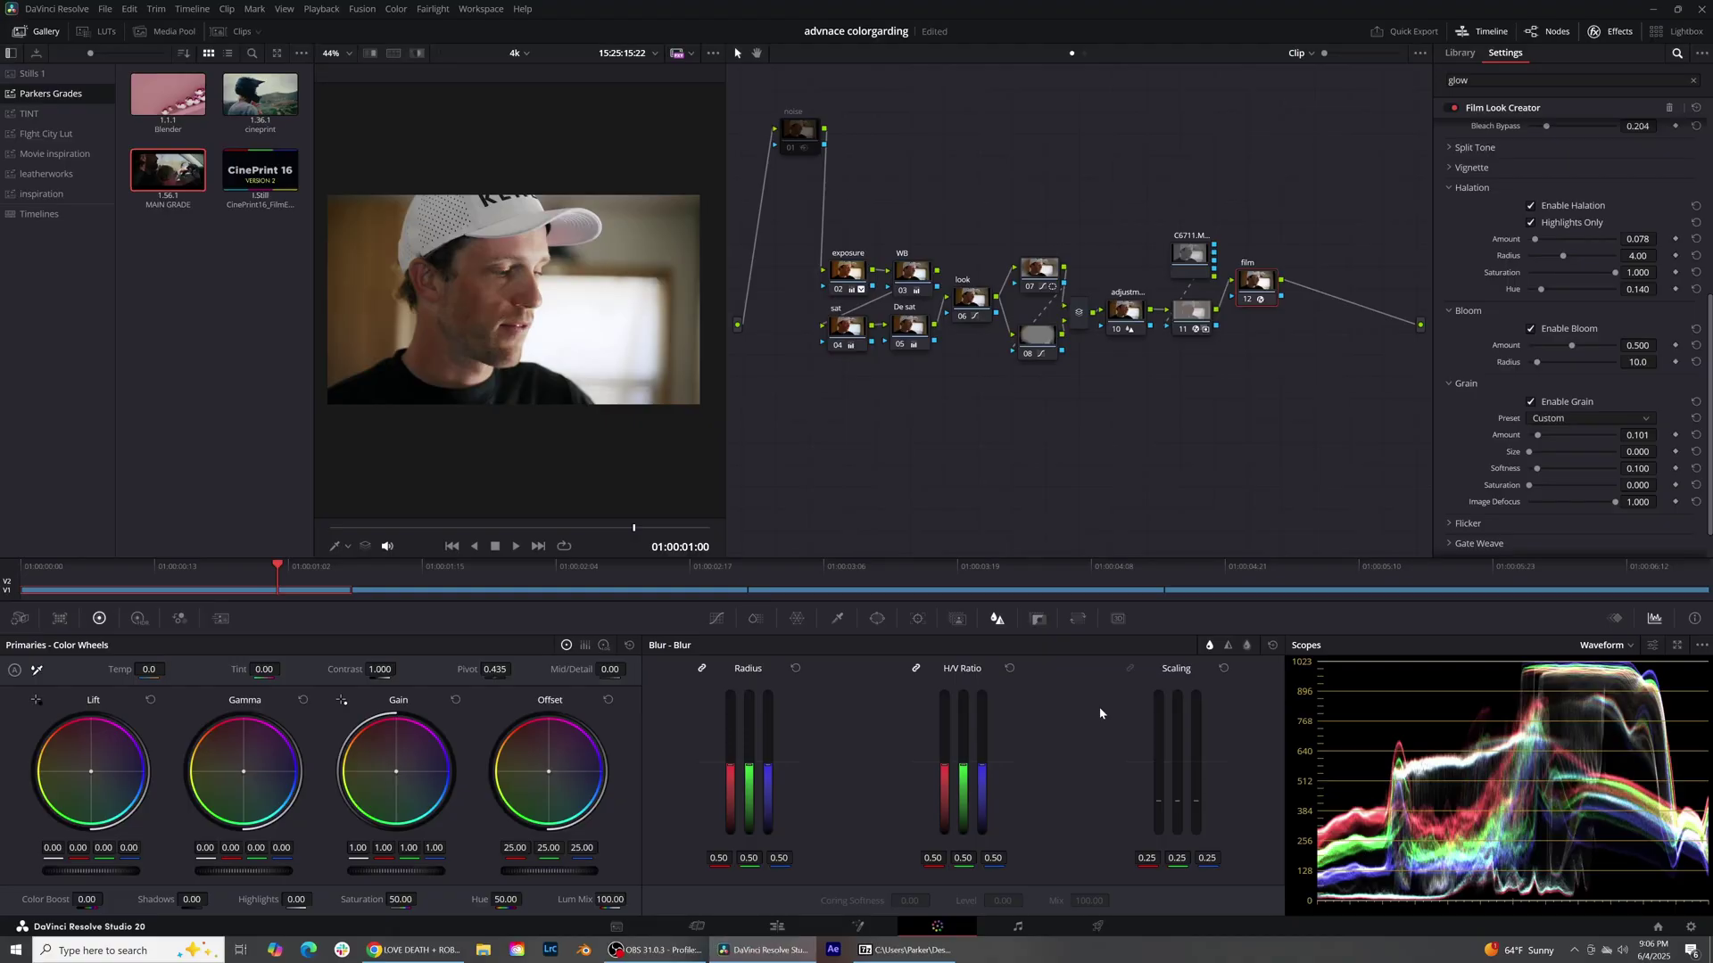
# Step: Compare the image with the film node off and on, and move the nodes from exposure through film further right in the graph
pyautogui.click(1249, 300)
pyautogui.click(1248, 301)
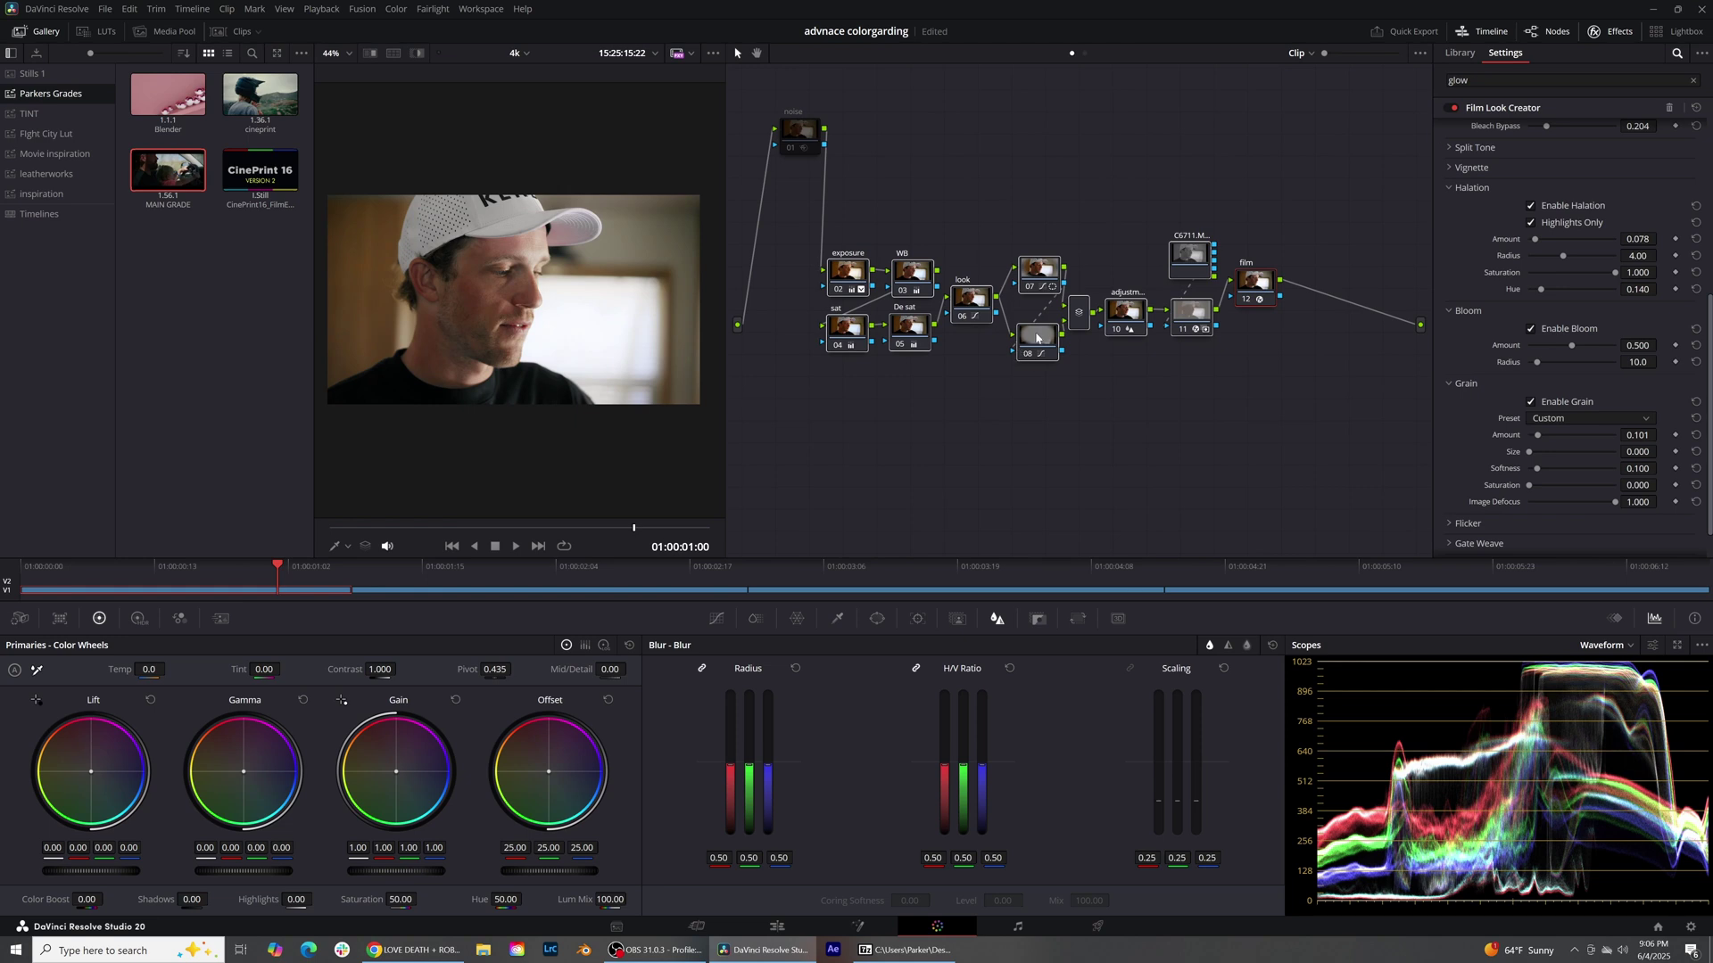
pyautogui.click(1070, 335)
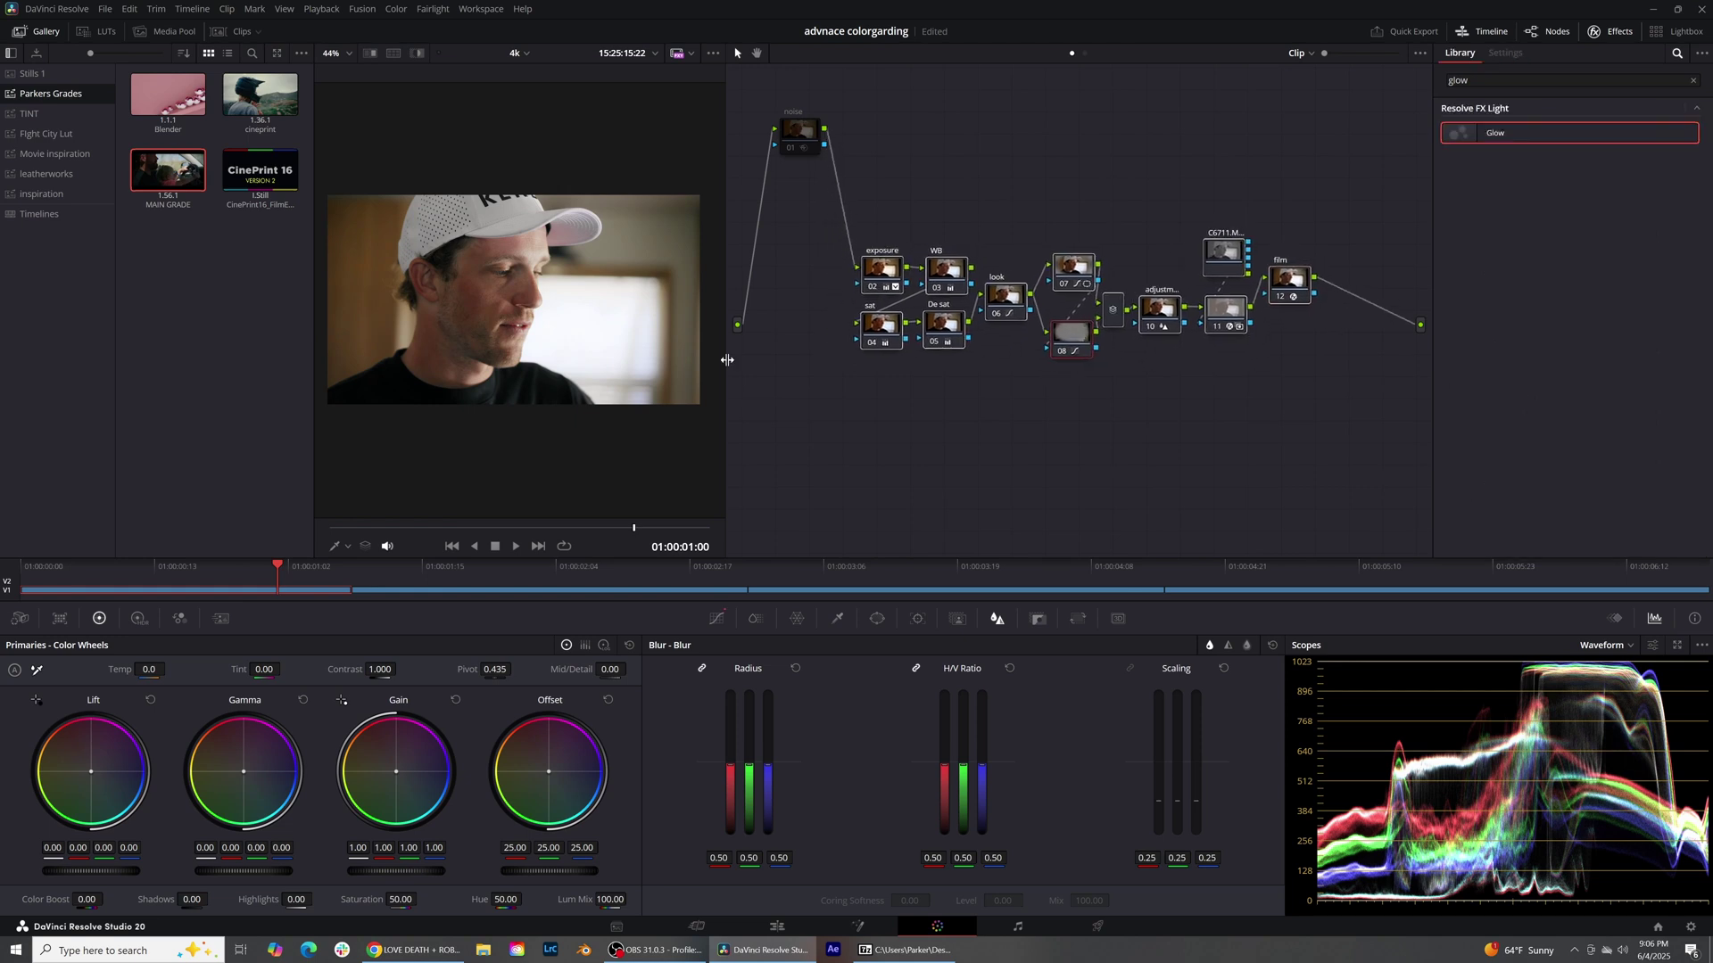